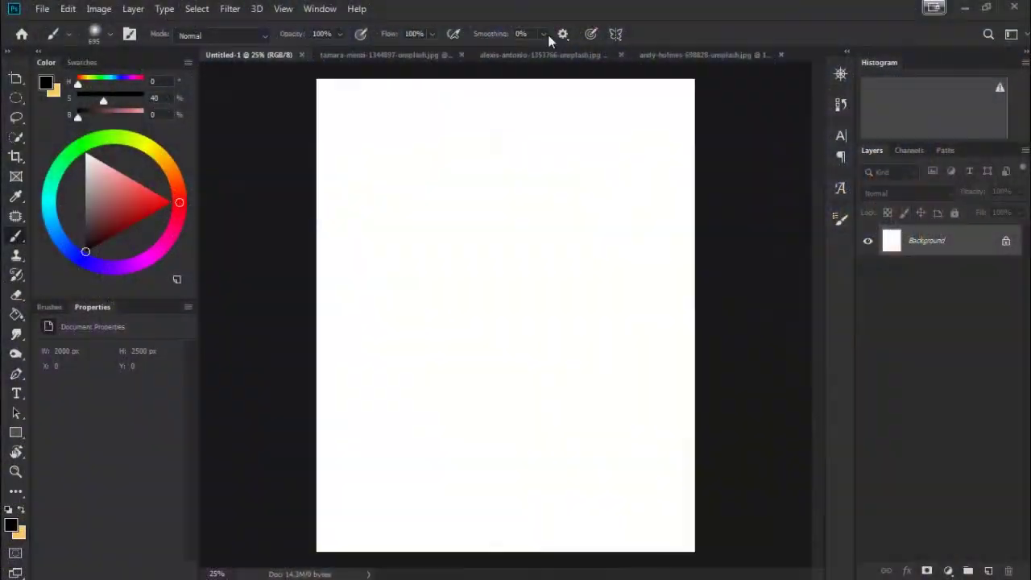
Step: Bring the cliff photo into Untitled-1 and convert it to a smart-object layer
{"action": "left_click", "coordinate": [350, 54]}
{"action": "mouse_move", "coordinate": [890, 240]}
{"action": "left_mouse_down"}
{"action": "mouse_move", "coordinate": [284, 56]}
{"action": "mouse_move", "coordinate": [813, 216]}
{"action": "left_mouse_up"}
{"action": "right_click", "coordinate": [921, 240]}
{"action": "left_click", "coordinate": [810, 211]}
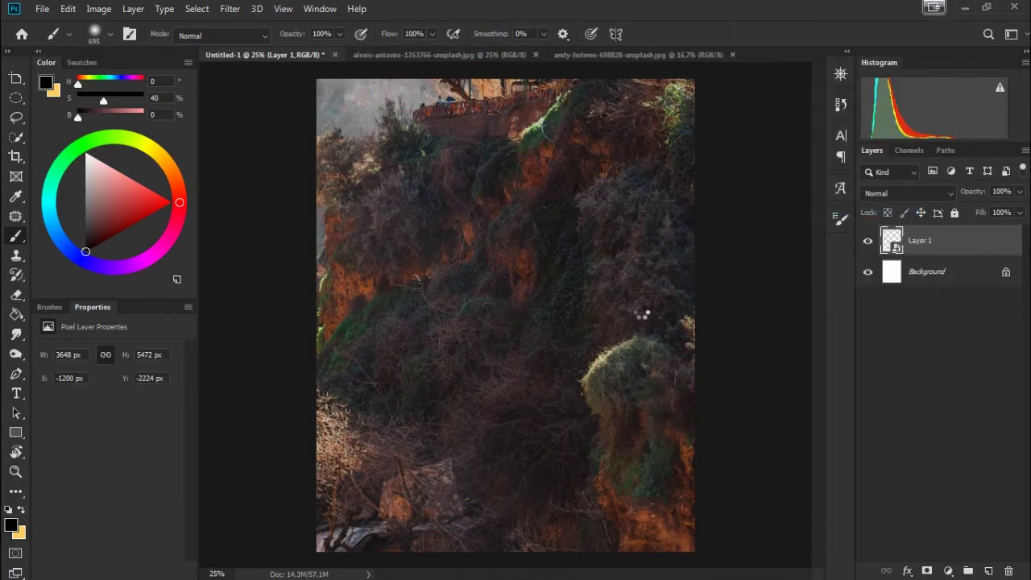
Step: Scale the cliff photo to 54.82% to fill the canvas, then start a rule-of-thirds guide layout
{"action": "key", "text": "ctrl+t"}
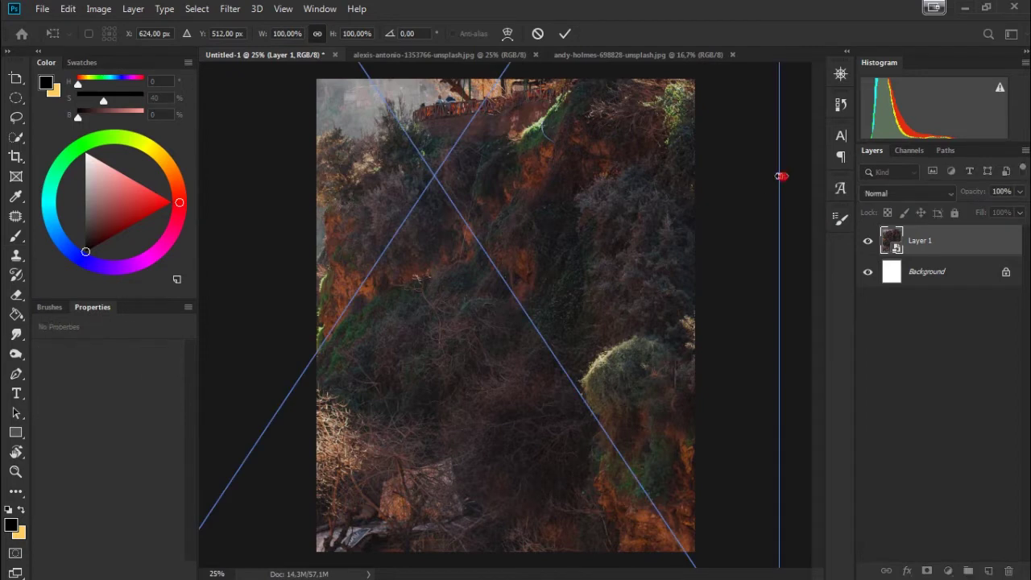
{"action": "left_click_drag", "start_coordinate": [779, 174], "coordinate": [668, 194]}
{"action": "left_click_drag", "start_coordinate": [501, 218], "coordinate": [538, 278]}
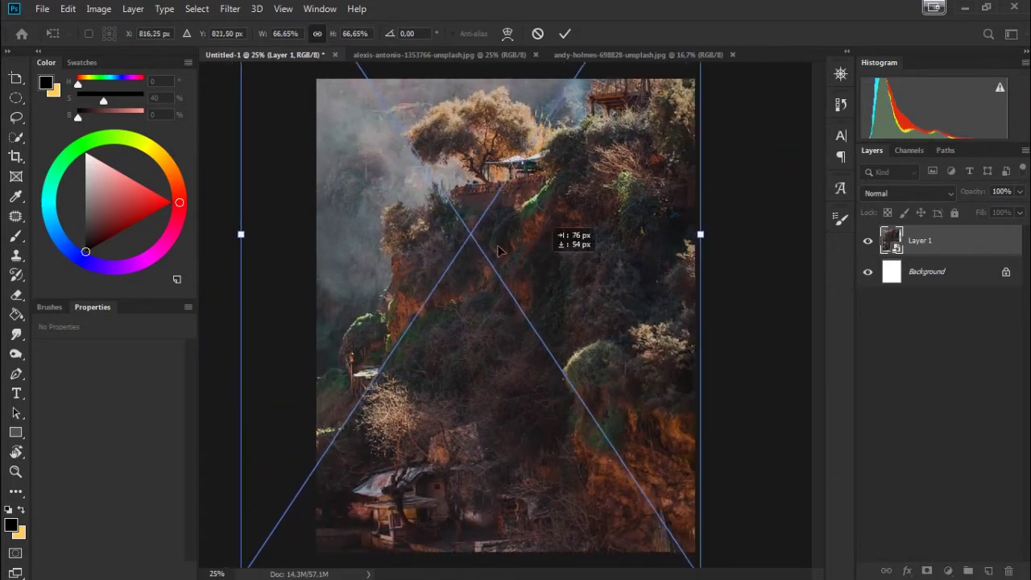
{"action": "left_click_drag", "start_coordinate": [240, 241], "coordinate": [316, 234]}
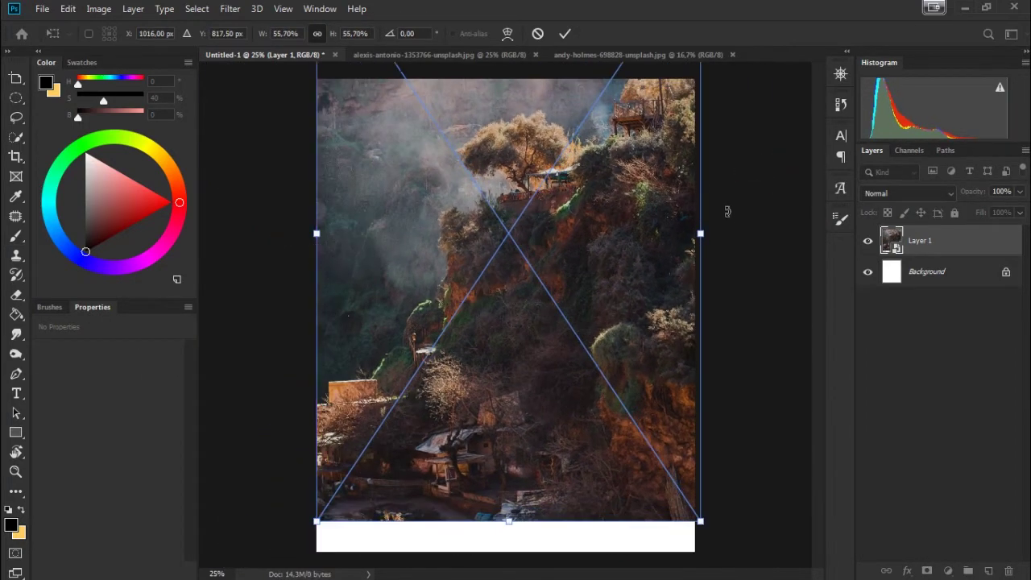
{"action": "left_click_drag", "start_coordinate": [615, 207], "coordinate": [613, 326]}
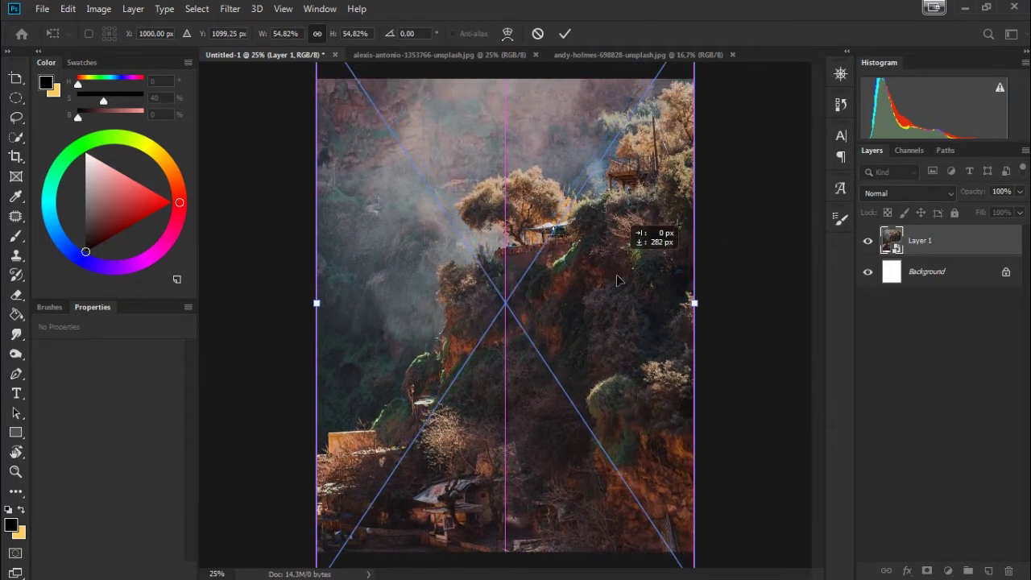
{"action": "mouse_move", "coordinate": [610, 283]}
{"action": "left_mouse_down"}
{"action": "mouse_move", "coordinate": [610, 256]}
{"action": "mouse_move", "coordinate": [608, 270]}
{"action": "left_mouse_up"}
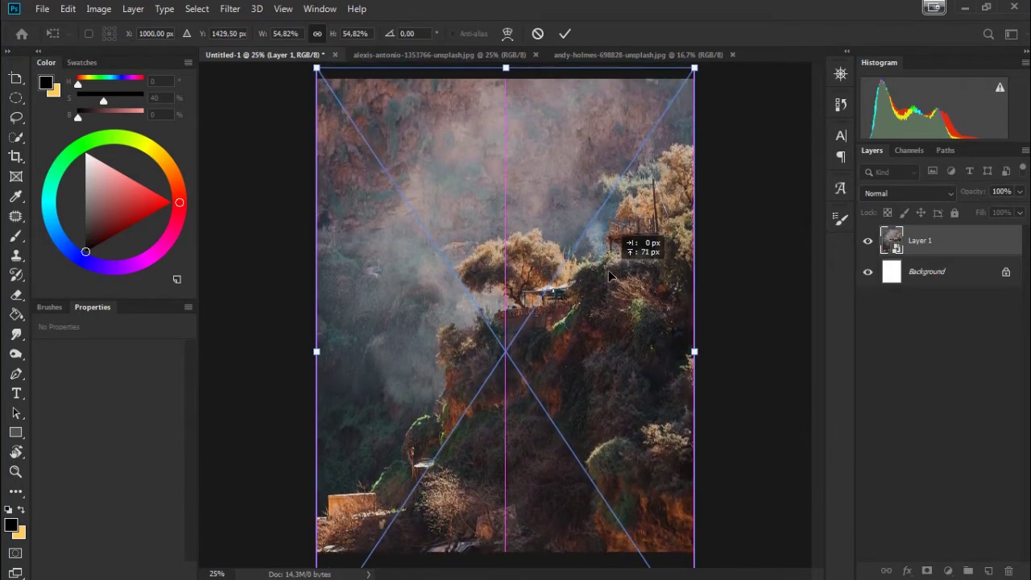
{"action": "left_click", "coordinate": [565, 33]}
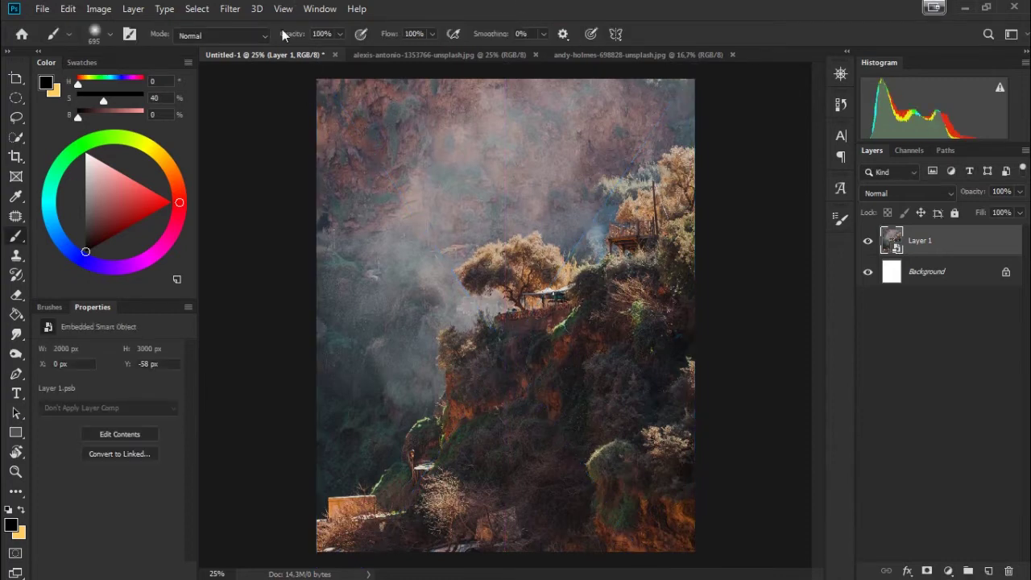
{"action": "left_click", "coordinate": [284, 9]}
{"action": "left_click", "coordinate": [309, 435]}
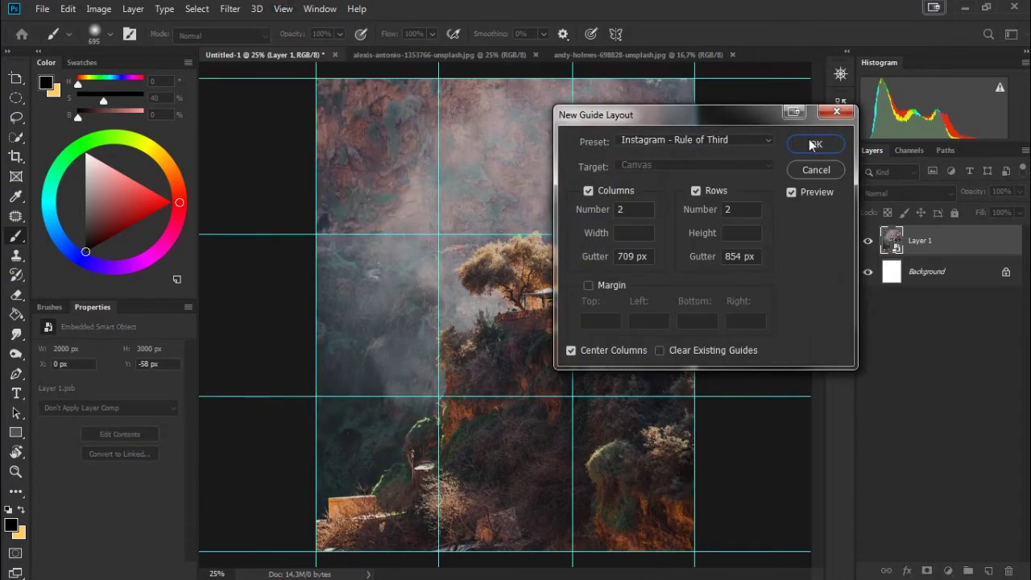
Step: Confirm the thirds guides, rescale the cliff to 58.15% shifted down, and hide guides
{"action": "left_click", "coordinate": [812, 140]}
{"action": "key", "text": "ctrl+t"}
{"action": "left_click_drag", "start_coordinate": [316, 352], "coordinate": [289, 363]}
{"action": "mouse_move", "coordinate": [557, 223]}
{"action": "left_mouse_down"}
{"action": "mouse_move", "coordinate": [557, 257]}
{"action": "mouse_move", "coordinate": [563, 233]}
{"action": "mouse_move", "coordinate": [552, 232]}
{"action": "left_mouse_up"}
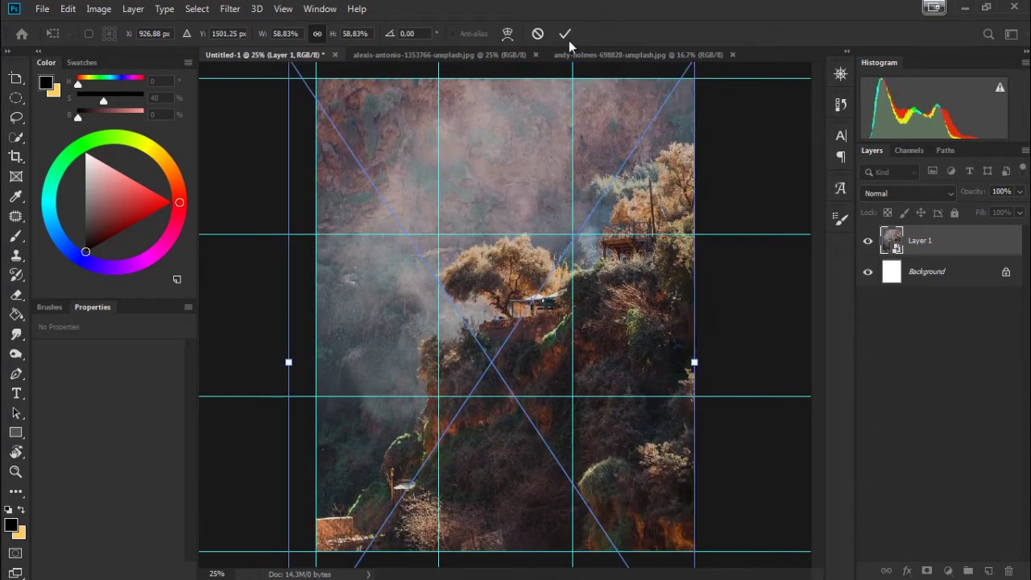
{"action": "left_click_drag", "start_coordinate": [289, 364], "coordinate": [293, 363]}
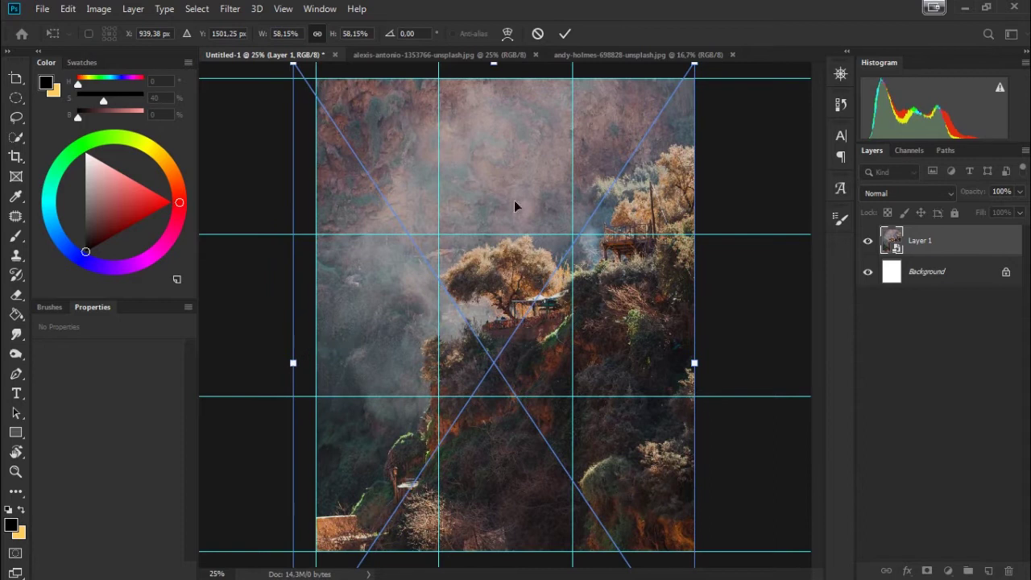
{"action": "left_click", "coordinate": [565, 34]}
{"action": "key", "text": "b"}
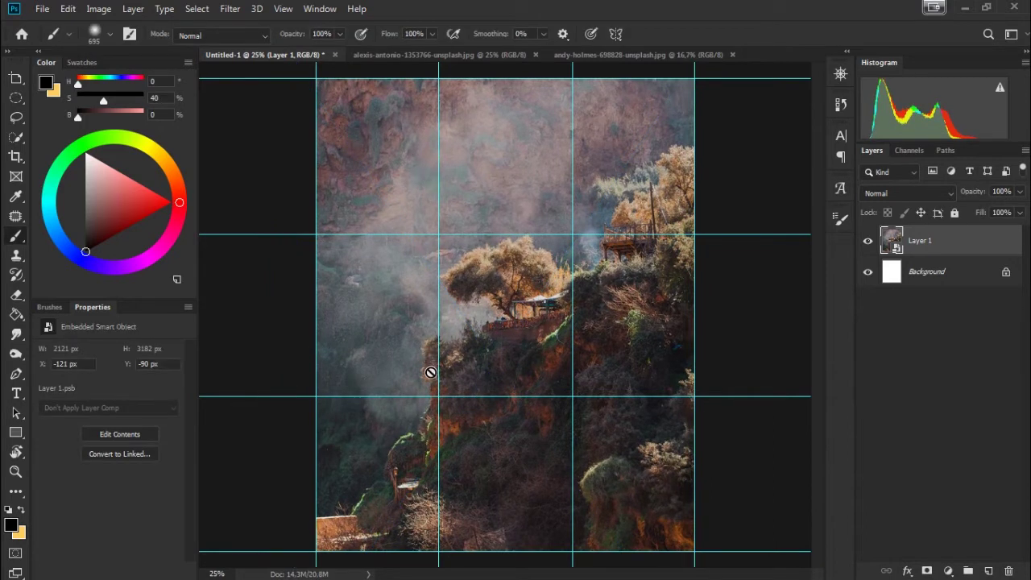
{"action": "key", "text": "ctrl+semicolon"}
{"action": "key", "text": "p"}
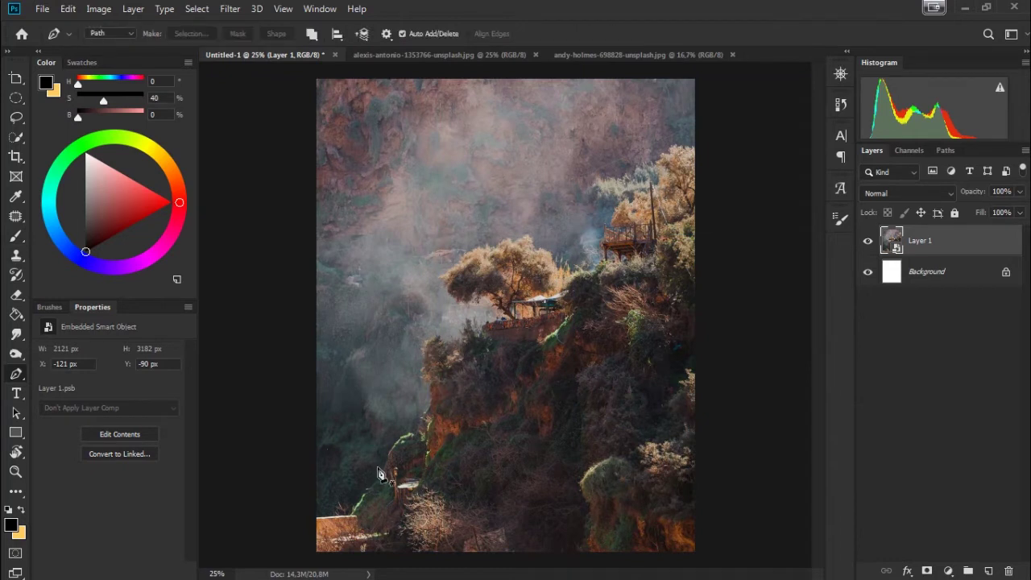
Step: Start a pen path along the low orange wall's top edge and onto the green ridge
{"action": "left_click_drag", "start_coordinate": [375, 476], "coordinate": [424, 428]}
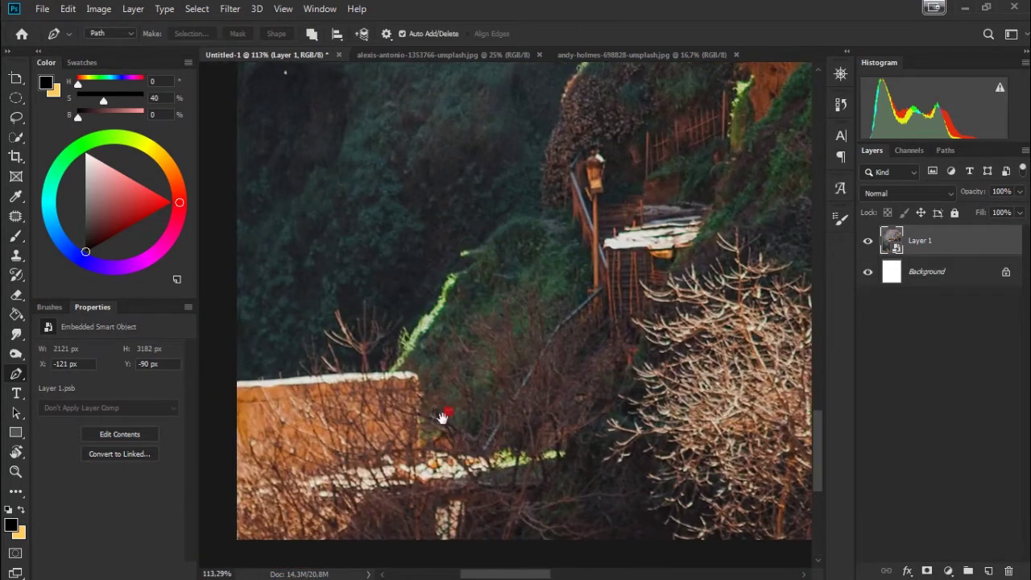
{"action": "mouse_move", "coordinate": [423, 428]}
{"action": "left_mouse_down"}
{"action": "mouse_move", "coordinate": [446, 411]}
{"action": "mouse_move", "coordinate": [505, 441]}
{"action": "left_mouse_up"}
{"action": "left_click", "coordinate": [287, 401]}
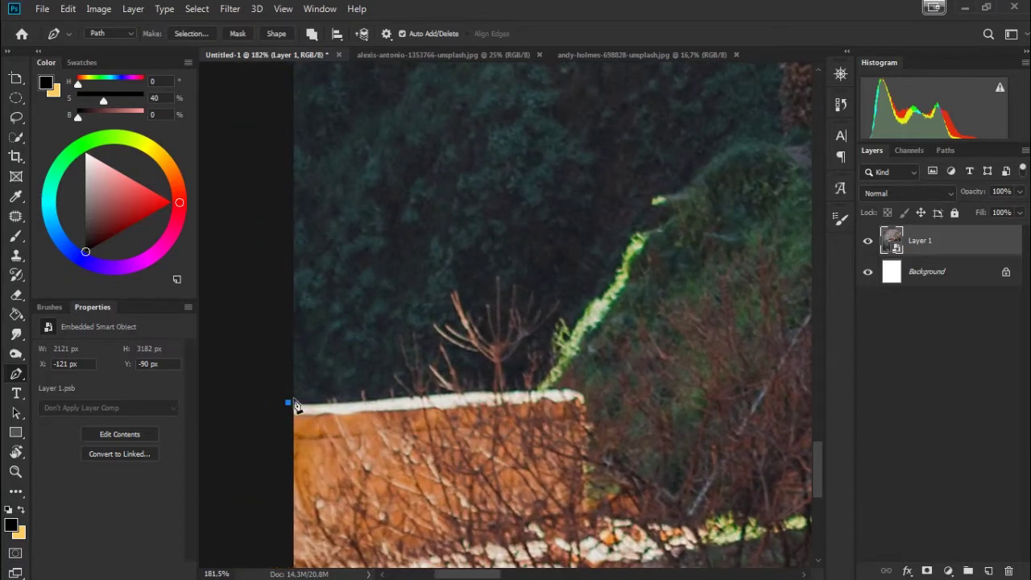
{"action": "left_click", "coordinate": [360, 404]}
{"action": "left_click", "coordinate": [491, 393]}
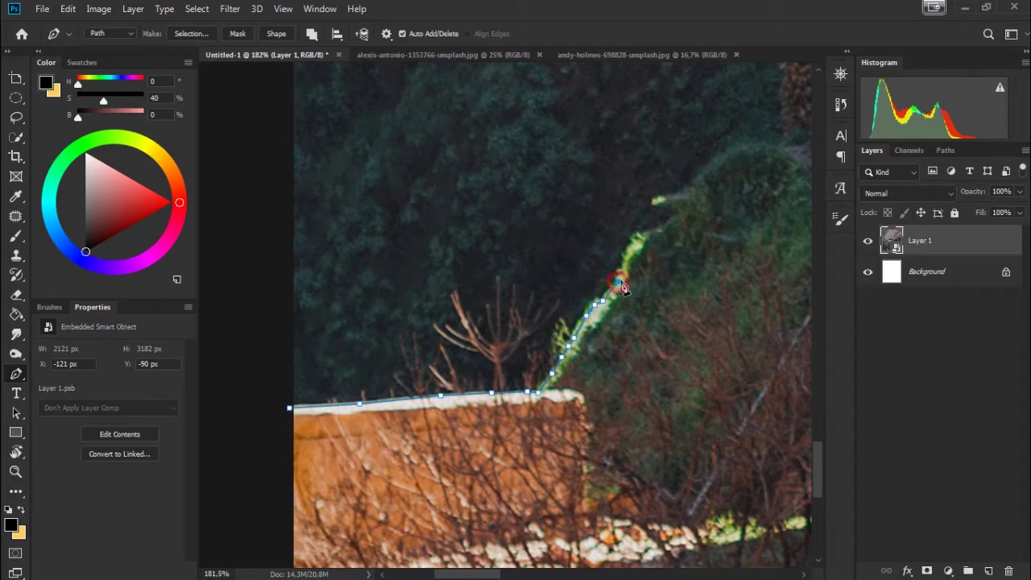
{"action": "key", "text": "ctrl+z"}
{"action": "left_click_drag", "start_coordinate": [658, 240], "coordinate": [505, 398]}
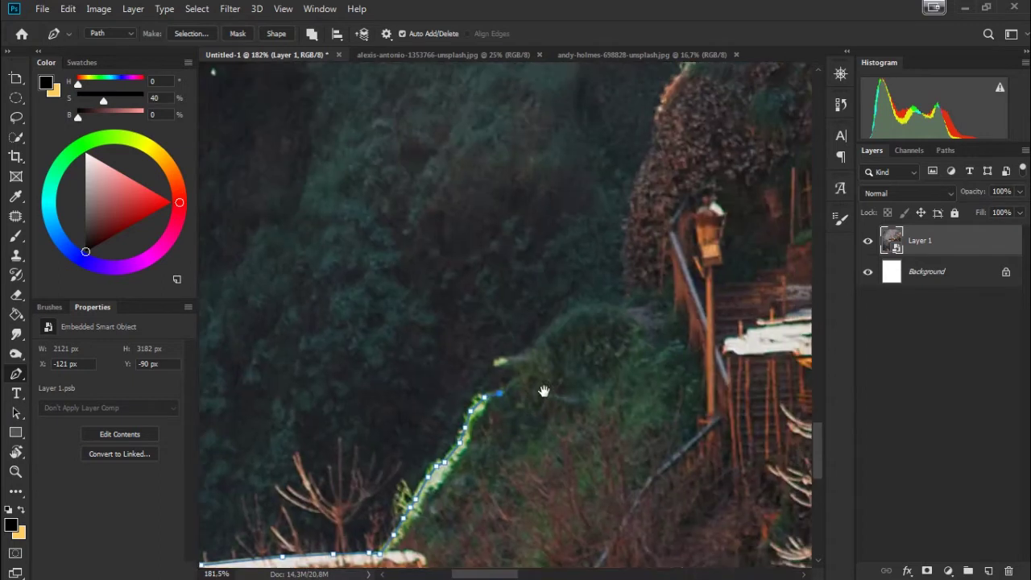
{"action": "left_click", "coordinate": [548, 333]}
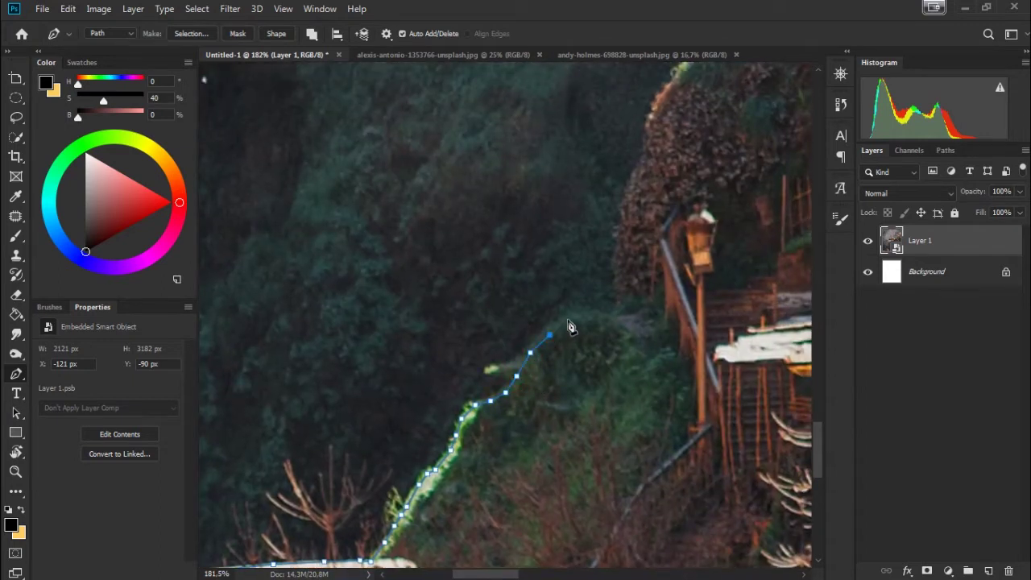
Step: Extend the path up the ridge and cliff face, curving around the foliage
{"action": "left_click_drag", "start_coordinate": [621, 312], "coordinate": [514, 405]}
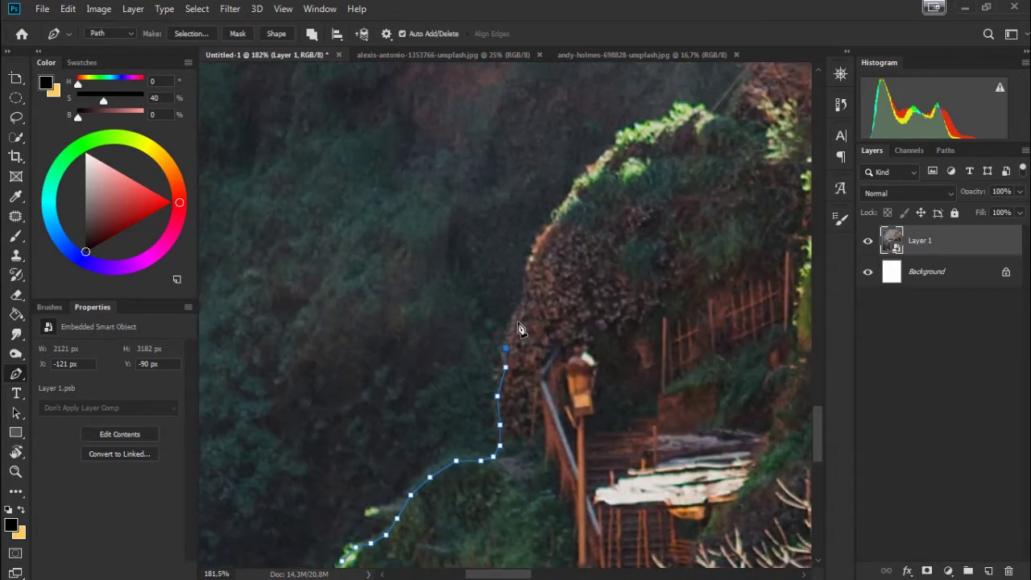
{"action": "left_click_drag", "start_coordinate": [555, 285], "coordinate": [485, 394]}
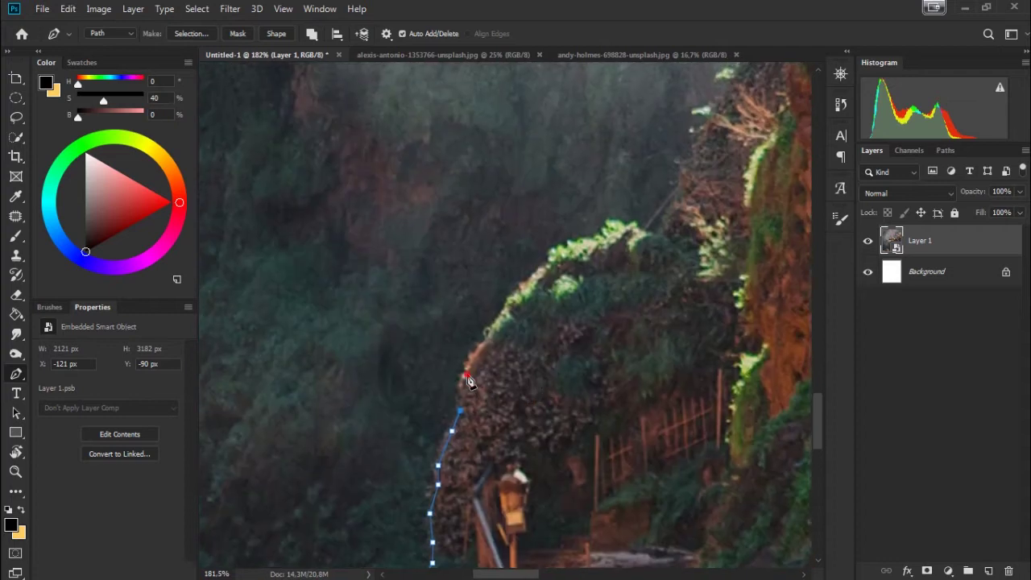
{"action": "left_click", "coordinate": [496, 327]}
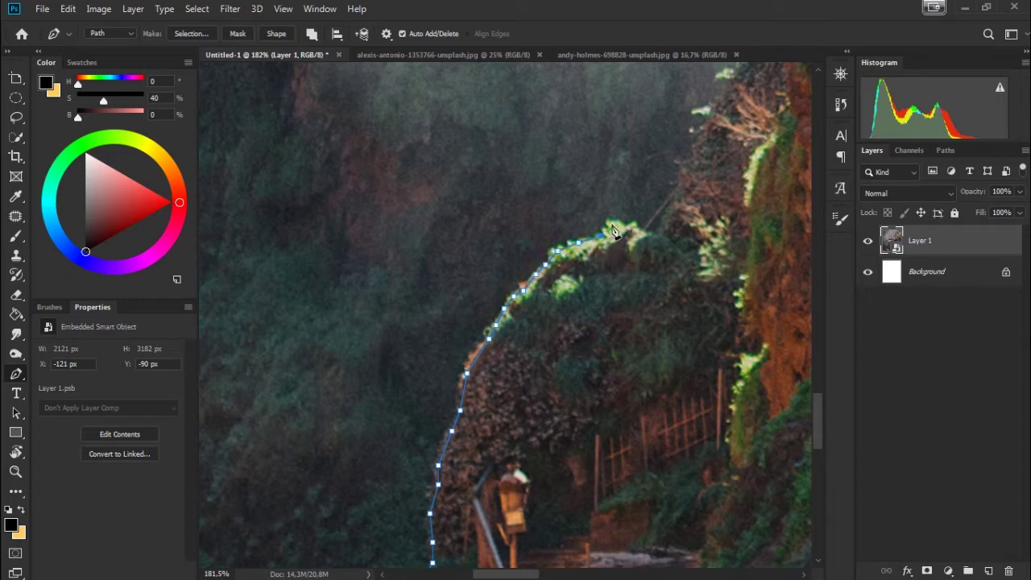
{"action": "left_click_drag", "start_coordinate": [629, 252], "coordinate": [497, 381]}
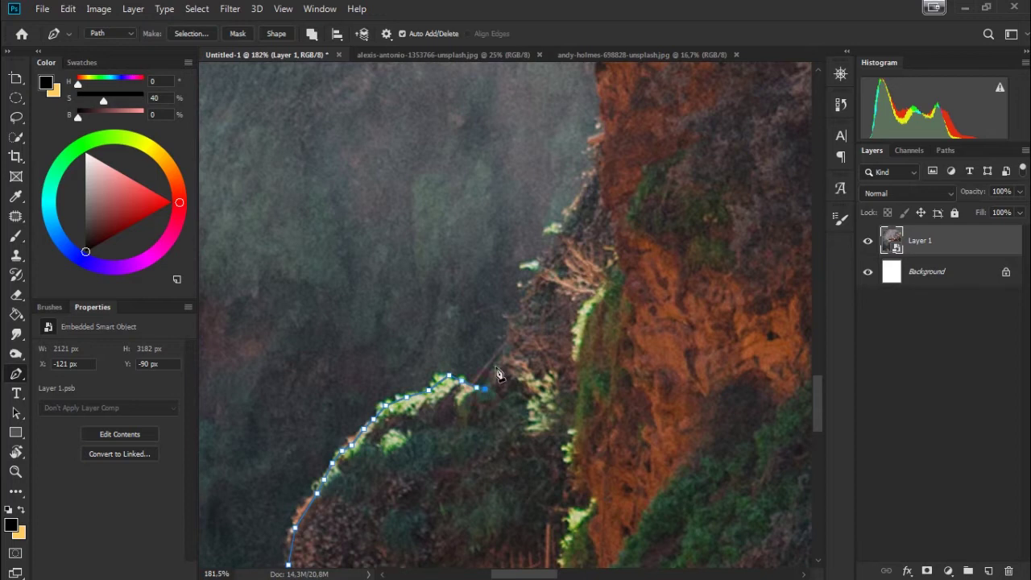
{"action": "left_click_drag", "start_coordinate": [549, 315], "coordinate": [461, 462]}
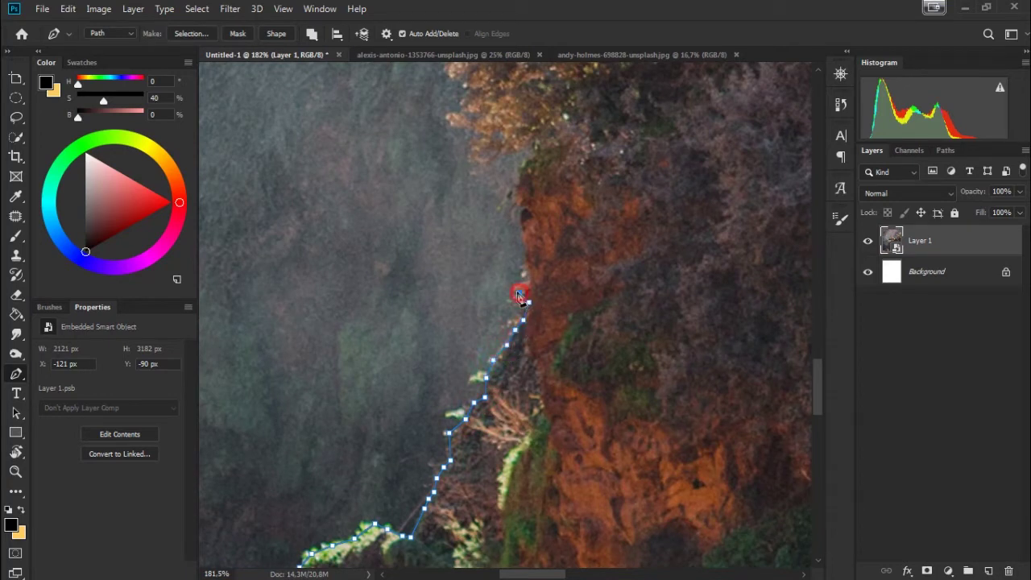
{"action": "left_click_drag", "start_coordinate": [543, 288], "coordinate": [498, 360]}
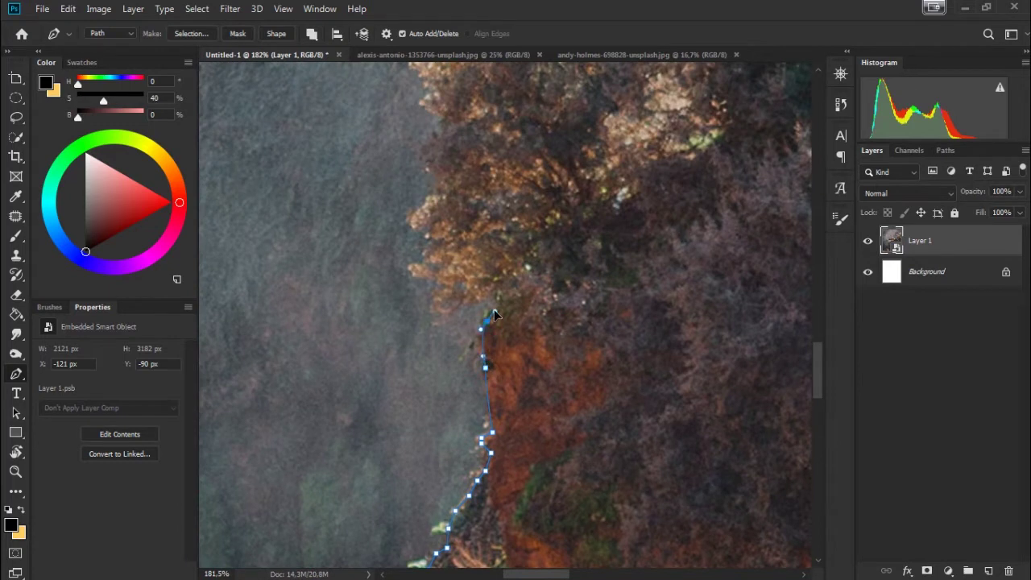
{"action": "mouse_move", "coordinate": [507, 307]}
{"action": "left_mouse_down"}
{"action": "mouse_move", "coordinate": [462, 412]}
{"action": "mouse_move", "coordinate": [416, 480]}
{"action": "left_mouse_up"}
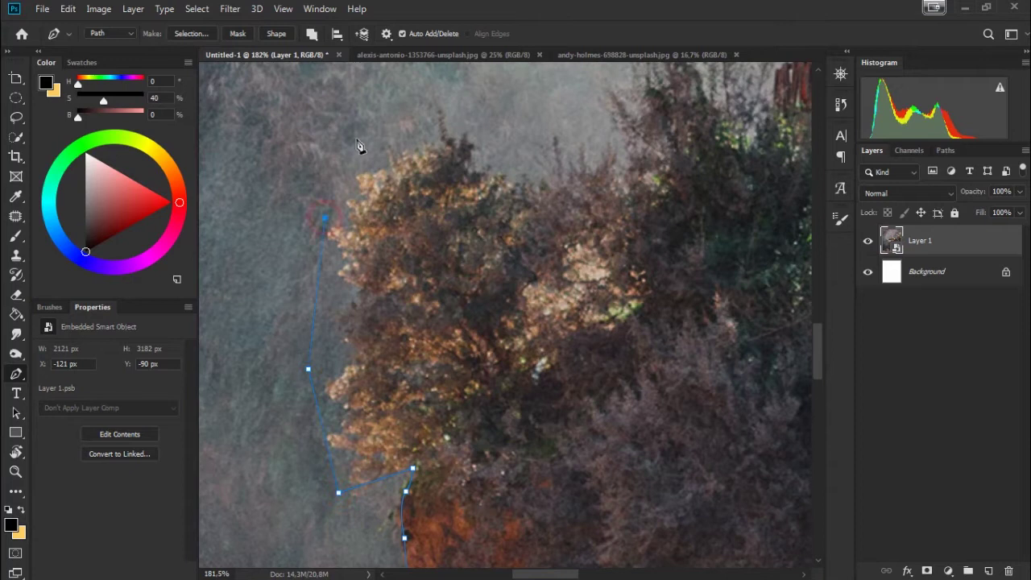
{"action": "left_click_drag", "start_coordinate": [453, 107], "coordinate": [598, 166]}
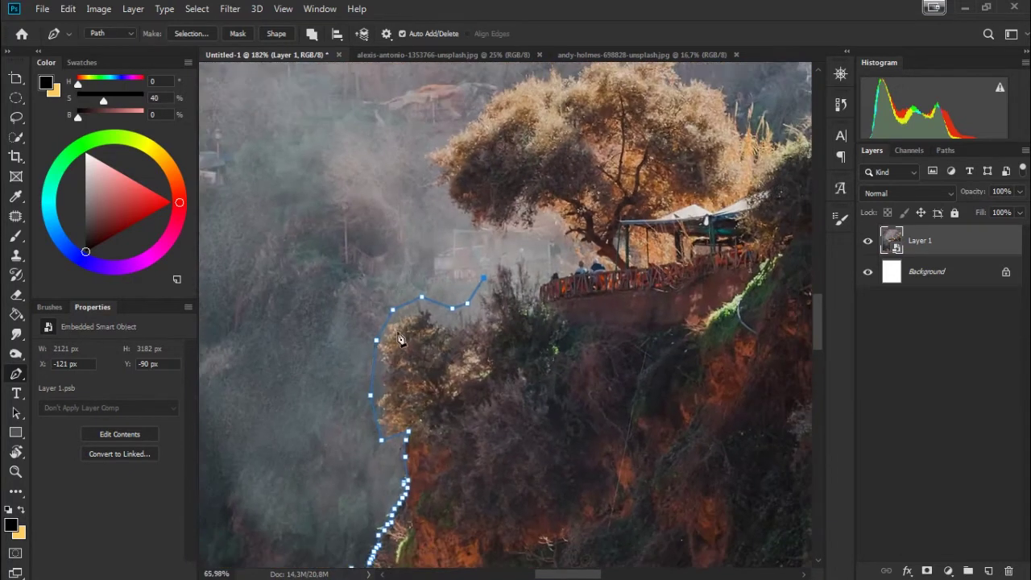
{"action": "left_click_drag", "start_coordinate": [437, 261], "coordinate": [458, 420]}
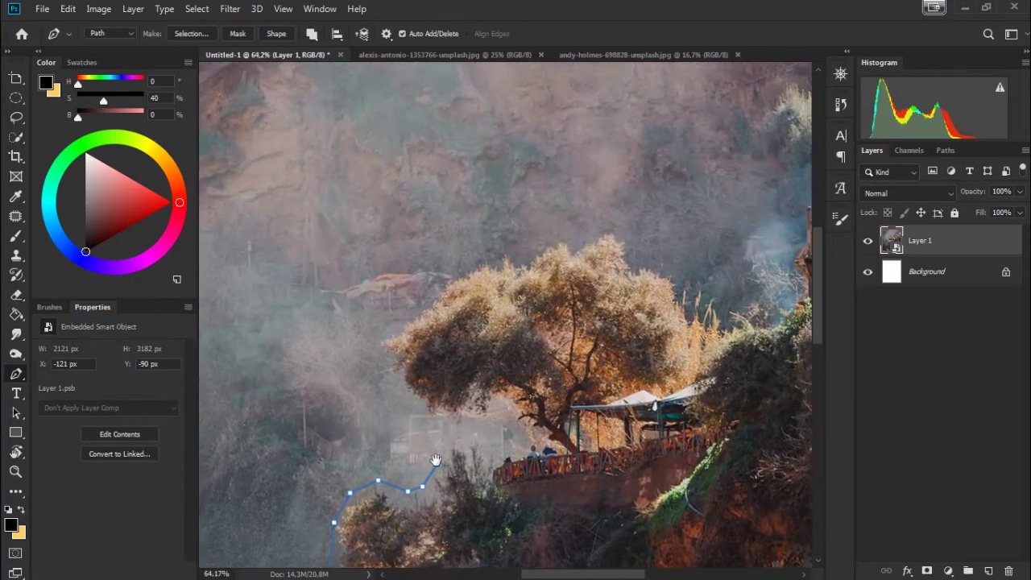
Step: Trace the path along the bushes toward the terrace and beside the seated figures
{"action": "left_click", "coordinate": [458, 420]}
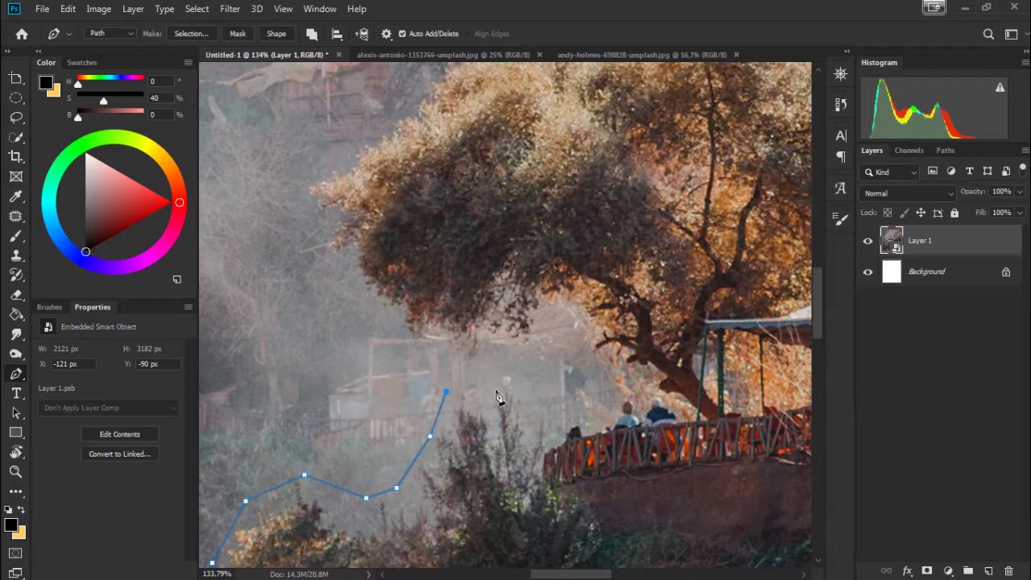
{"action": "left_click", "coordinate": [442, 416]}
{"action": "left_click", "coordinate": [468, 392]}
{"action": "left_click", "coordinate": [495, 393]}
{"action": "left_click", "coordinate": [503, 380]}
{"action": "left_click", "coordinate": [521, 406]}
{"action": "left_click", "coordinate": [528, 421]}
{"action": "left_click", "coordinate": [539, 434]}
{"action": "left_click", "coordinate": [558, 431]}
{"action": "left_click", "coordinate": [581, 416]}
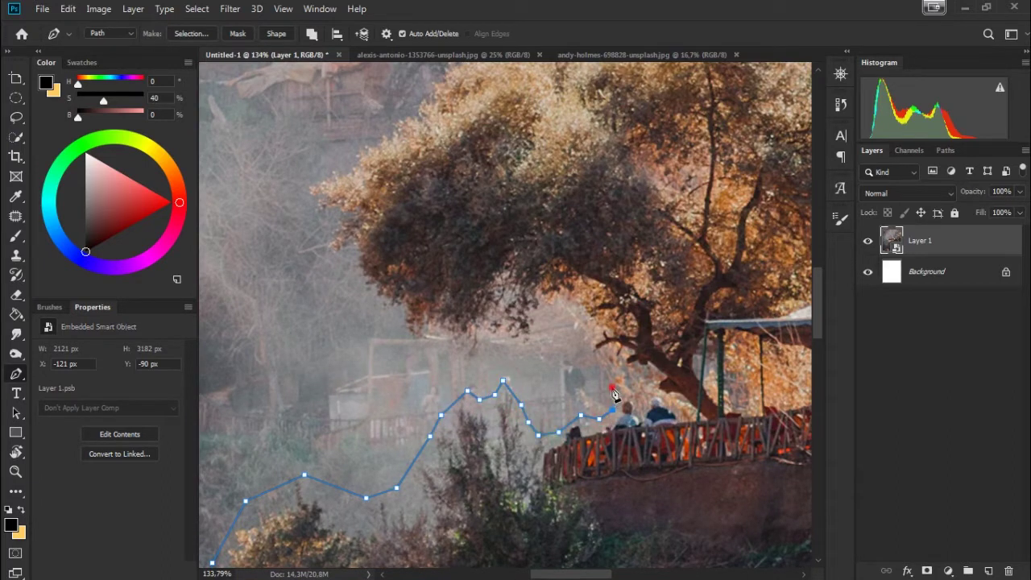
Step: Carry the outline up to the tree trunk and left along the canopy's edge
{"action": "left_click", "coordinate": [576, 332]}
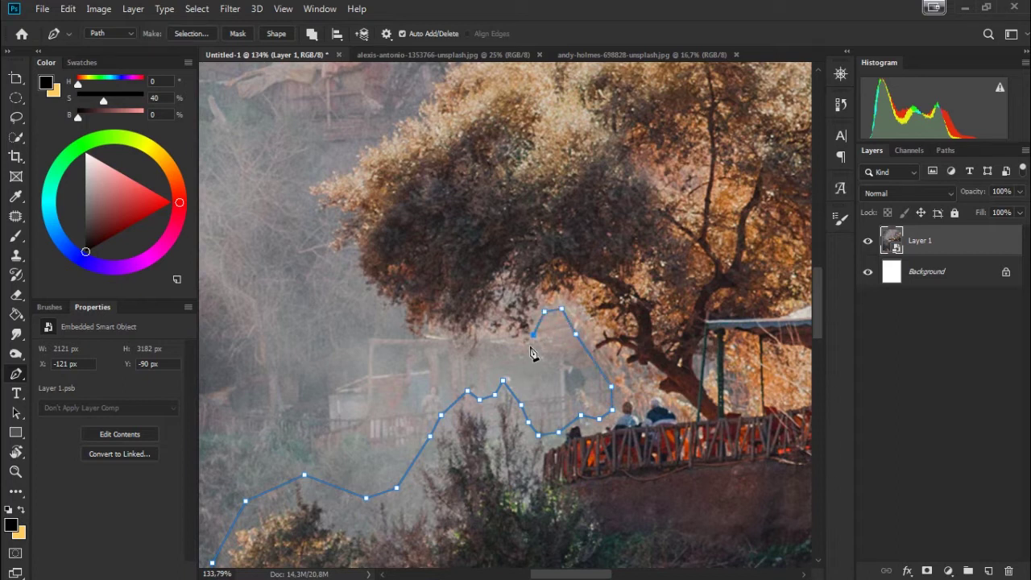
{"action": "left_click", "coordinate": [530, 346]}
{"action": "left_click", "coordinate": [492, 339]}
{"action": "left_click", "coordinate": [477, 360]}
{"action": "left_click", "coordinate": [439, 348]}
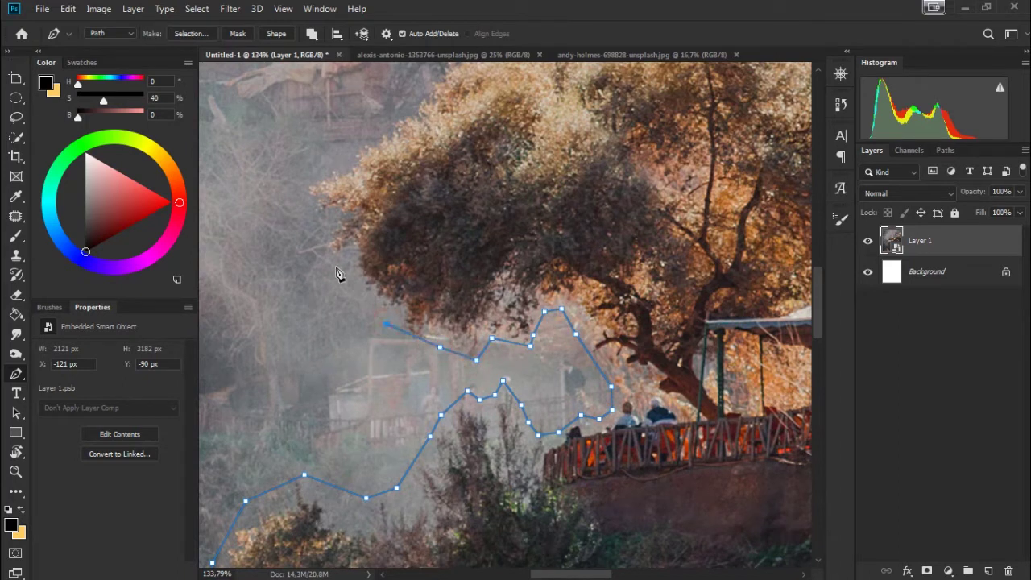
{"action": "left_click", "coordinate": [427, 343]}
{"action": "left_click", "coordinate": [398, 335]}
{"action": "left_click", "coordinate": [390, 312]}
{"action": "left_click", "coordinate": [311, 212]}
{"action": "left_click", "coordinate": [302, 178]}
{"action": "left_click", "coordinate": [338, 160]}
Step: Trace the outline across the treetop from the canopy's left edge
{"action": "left_click_drag", "start_coordinate": [422, 131], "coordinate": [364, 323]}
{"action": "left_click", "coordinate": [413, 232]}
{"action": "left_click", "coordinate": [536, 187]}
{"action": "left_click", "coordinate": [608, 170]}
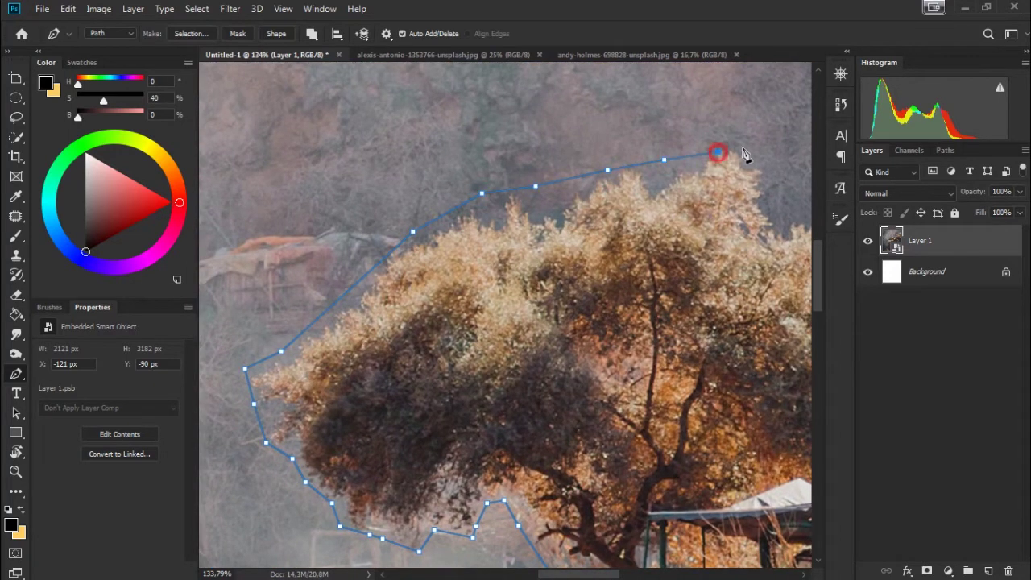
{"action": "left_click", "coordinate": [719, 154]}
Step: Continue the outline along the bushes on the right toward the deck
{"action": "left_click_drag", "start_coordinate": [719, 156], "coordinate": [482, 165]}
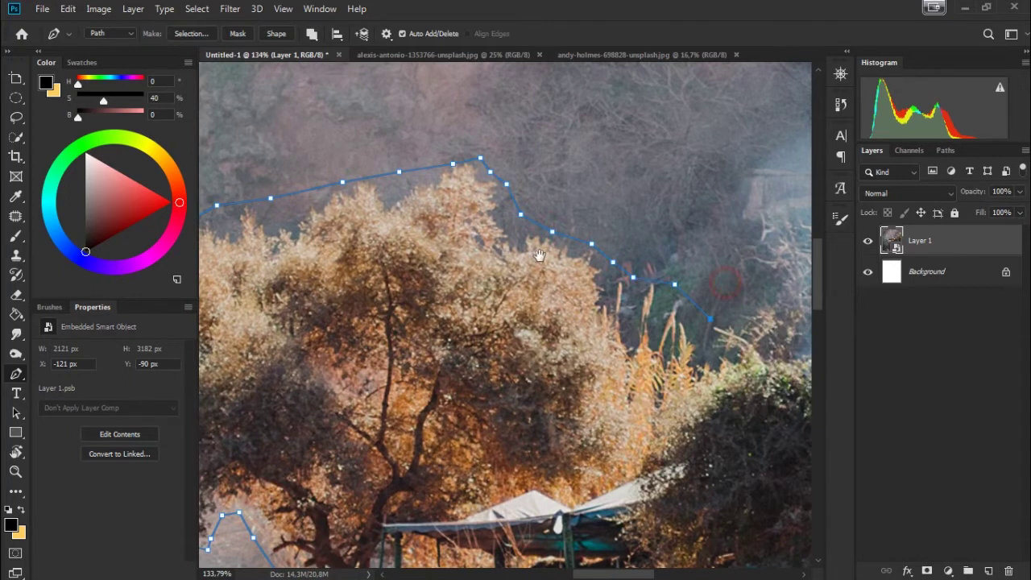
{"action": "left_click_drag", "start_coordinate": [810, 299], "coordinate": [552, 277]}
{"action": "left_click", "coordinate": [494, 302]}
{"action": "left_click", "coordinate": [531, 303]}
{"action": "left_click", "coordinate": [569, 279]}
{"action": "left_click", "coordinate": [599, 260]}
{"action": "left_click", "coordinate": [598, 223]}
{"action": "left_click", "coordinate": [581, 187]}
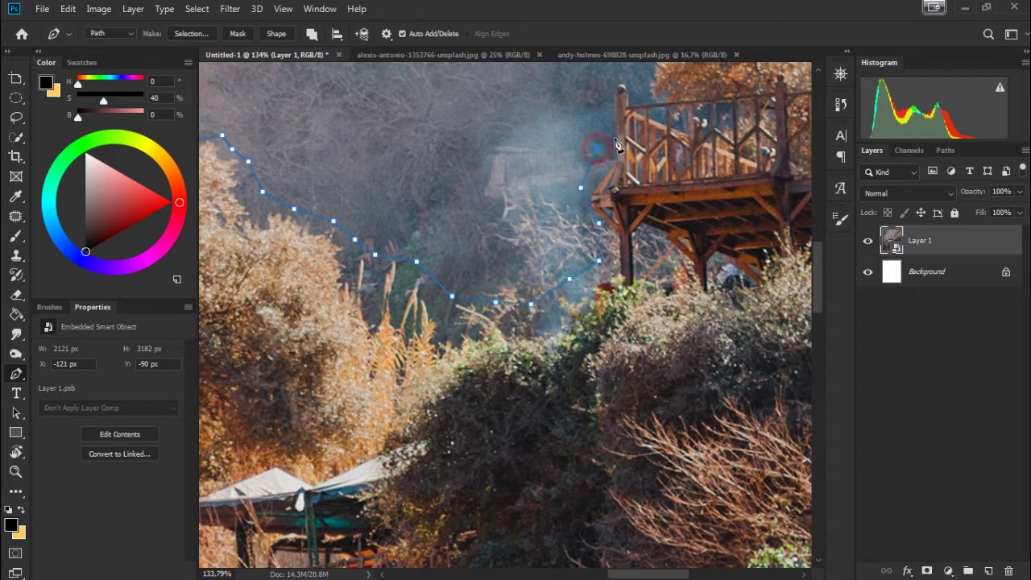
Step: Trace past the deck up to the pole top and the cliff's upper right edge
{"action": "left_click_drag", "start_coordinate": [611, 145], "coordinate": [432, 349]}
{"action": "left_click", "coordinate": [440, 267]}
{"action": "left_click", "coordinate": [515, 174]}
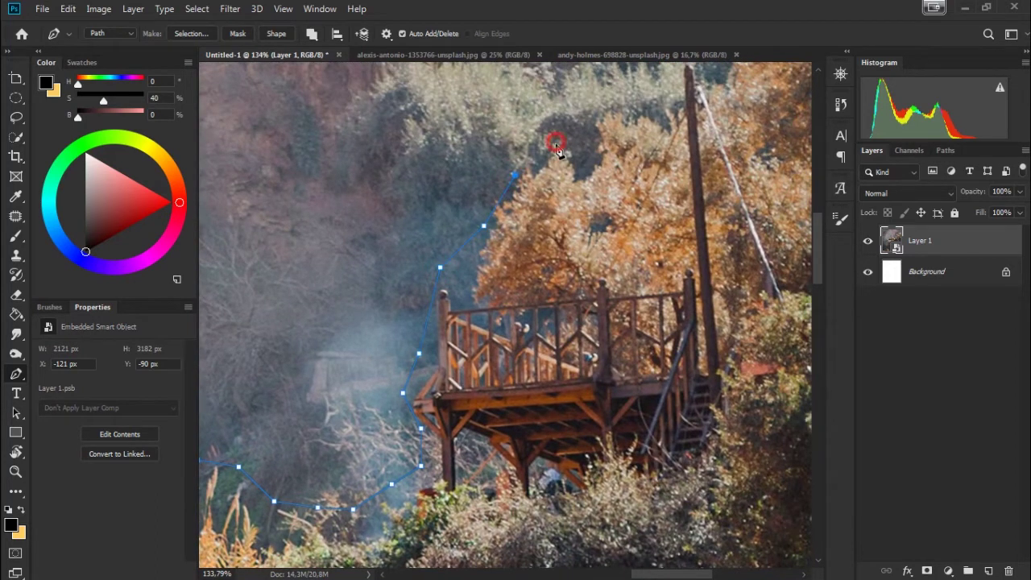
{"action": "left_click_drag", "start_coordinate": [592, 141], "coordinate": [490, 237]}
{"action": "left_click", "coordinate": [473, 256]}
{"action": "left_click", "coordinate": [502, 255]}
{"action": "left_click", "coordinate": [524, 250]}
{"action": "left_click", "coordinate": [532, 213]}
{"action": "left_click", "coordinate": [564, 165]}
{"action": "left_click_drag", "start_coordinate": [610, 109], "coordinate": [476, 269]}
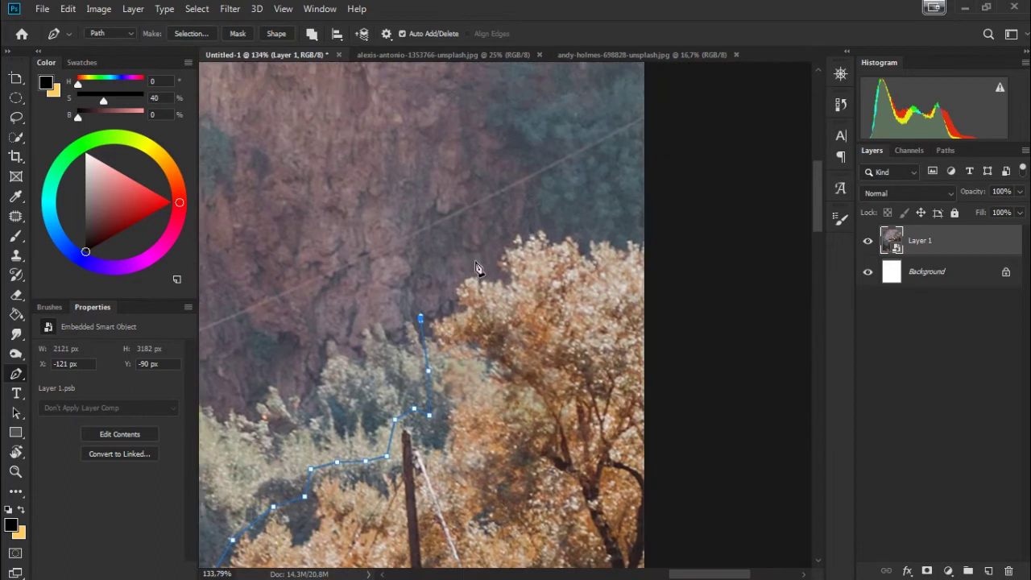
{"action": "left_click", "coordinate": [635, 219]}
Step: Extend the outline past the right edge, enclose the cliff's bottom, and close the path
{"action": "scroll", "coordinate": [637, 226], "scroll_direction": "down", "scroll_amount": 5}
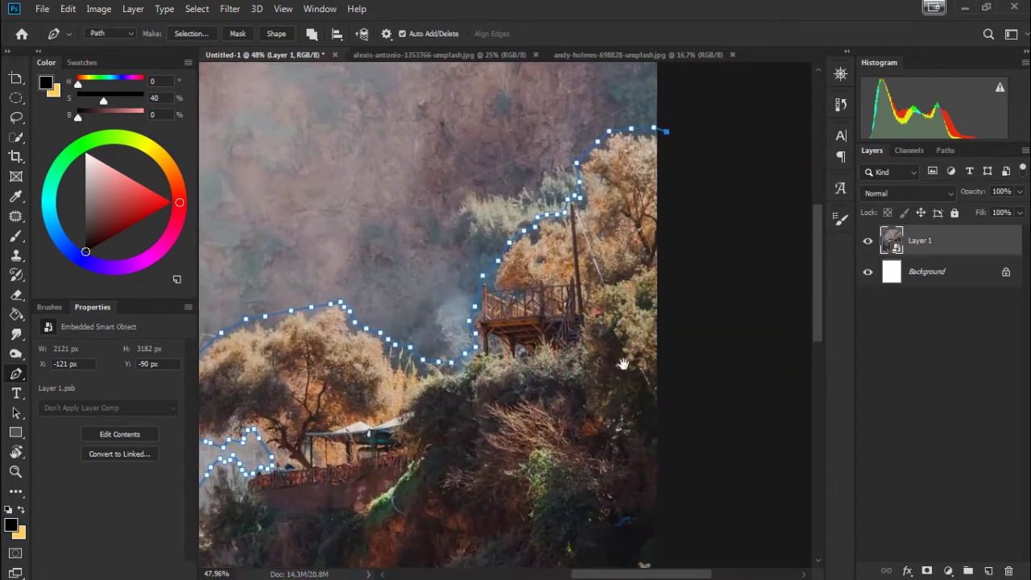
{"action": "left_click", "coordinate": [712, 433]}
{"action": "left_click", "coordinate": [714, 553]}
{"action": "left_click", "coordinate": [286, 556]}
{"action": "left_click", "coordinate": [320, 510]}
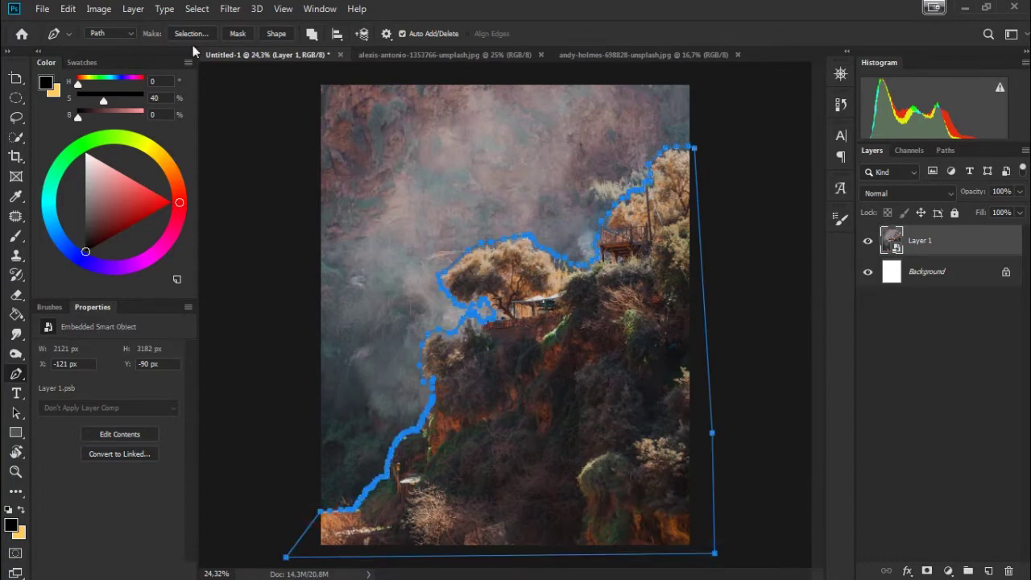
Step: Turn the closed path into a selection and mask Layer 1 to hide the sky
{"action": "left_click", "coordinate": [191, 33]}
{"action": "key", "text": "Return"}
{"action": "left_click", "coordinate": [926, 571]}
{"action": "left_click", "coordinate": [938, 274]}
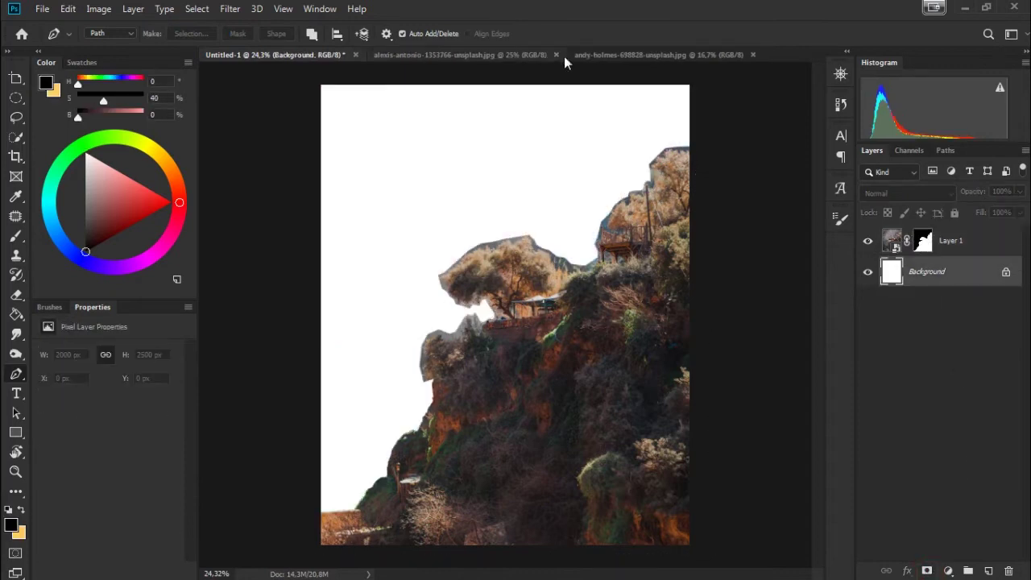
{"action": "left_click", "coordinate": [610, 55]}
Step: Bring the starry sky image into the composite as a smart-object layer under the cliff
{"action": "mouse_move", "coordinate": [926, 237]}
{"action": "left_mouse_down"}
{"action": "mouse_move", "coordinate": [300, 57]}
{"action": "mouse_move", "coordinate": [782, 131]}
{"action": "left_mouse_up"}
{"action": "left_click", "coordinate": [742, 54]}
{"action": "right_click", "coordinate": [936, 278]}
{"action": "left_click", "coordinate": [771, 207]}
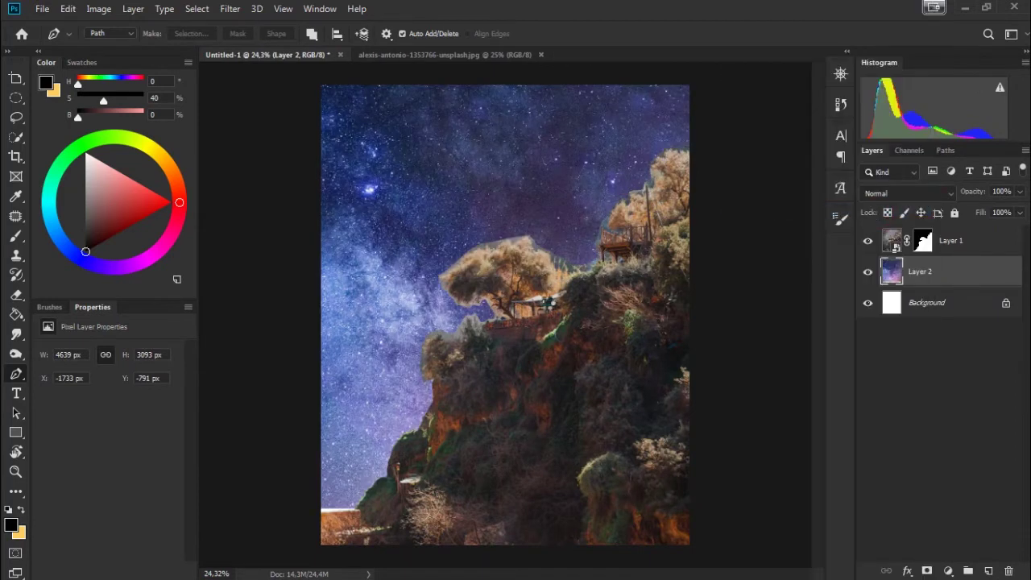
Step: Shrink the star layer and flip it both vertically and horizontally
{"action": "key", "text": "ctrl+t"}
{"action": "left_click_drag", "start_coordinate": [428, 508], "coordinate": [431, 379]}
{"action": "left_click_drag", "start_coordinate": [554, 302], "coordinate": [499, 271]}
{"action": "right_click", "coordinate": [503, 248]}
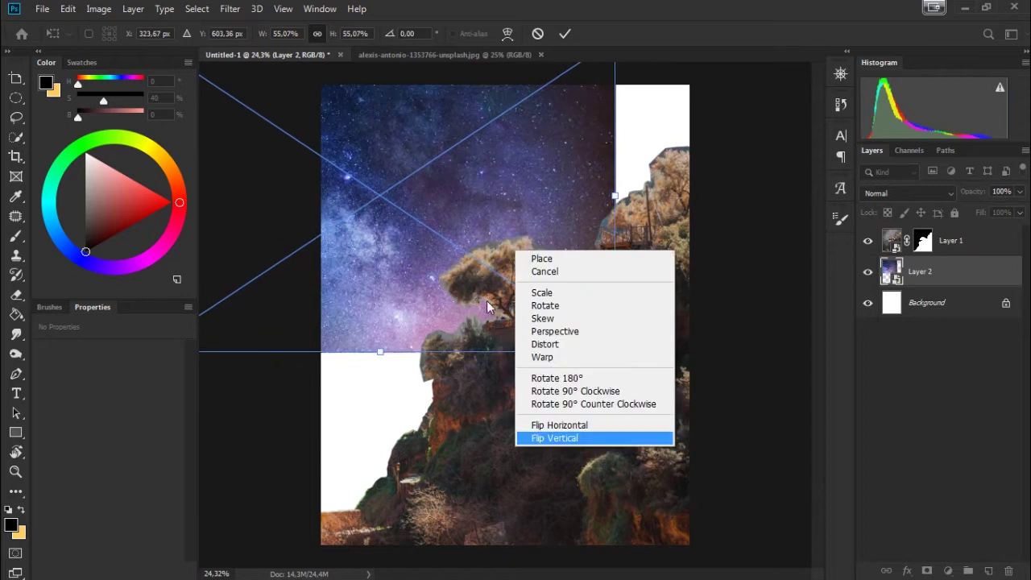
{"action": "left_click", "coordinate": [564, 437]}
{"action": "left_click_drag", "start_coordinate": [559, 311], "coordinate": [577, 326]}
{"action": "right_click", "coordinate": [577, 375]}
{"action": "left_click", "coordinate": [616, 551]}
Step: Enlarge the stars to 76.07%, tilt them -5.26°, and commit the transform
{"action": "left_click_drag", "start_coordinate": [582, 305], "coordinate": [553, 296]}
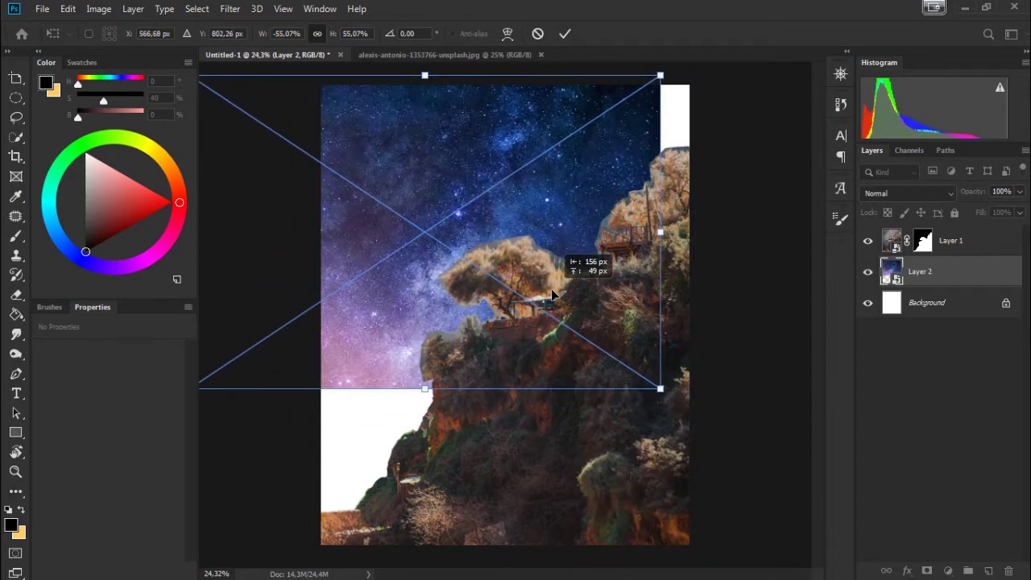
{"action": "left_click_drag", "start_coordinate": [553, 296], "coordinate": [581, 304]}
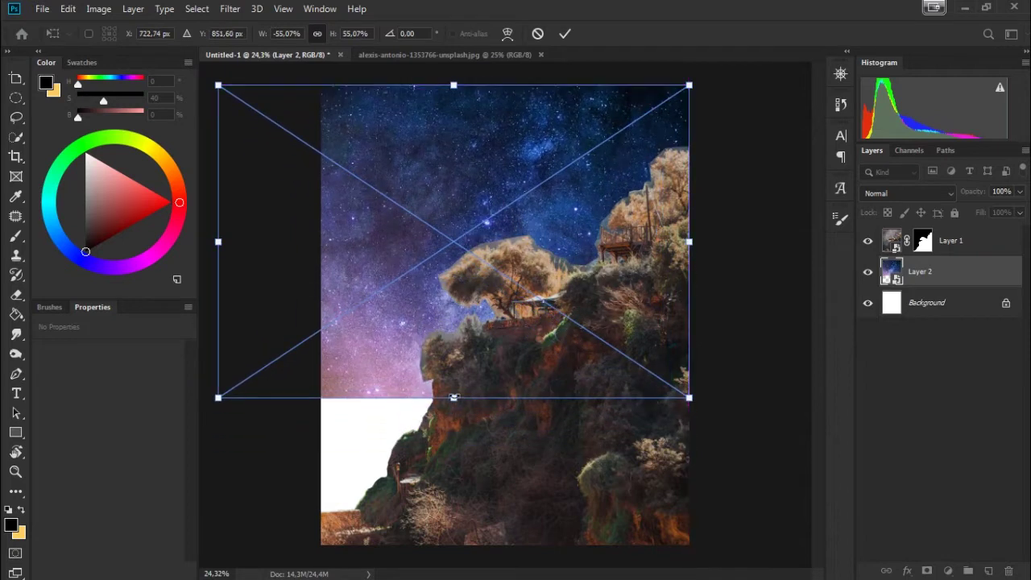
{"action": "left_click_drag", "start_coordinate": [454, 397], "coordinate": [454, 517]}
{"action": "mouse_move", "coordinate": [584, 422]}
{"action": "left_mouse_down"}
{"action": "mouse_move", "coordinate": [497, 415]}
{"action": "mouse_move", "coordinate": [588, 331]}
{"action": "left_mouse_up"}
{"action": "left_click_drag", "start_coordinate": [745, 278], "coordinate": [745, 246]}
{"action": "left_click_drag", "start_coordinate": [538, 331], "coordinate": [534, 341]}
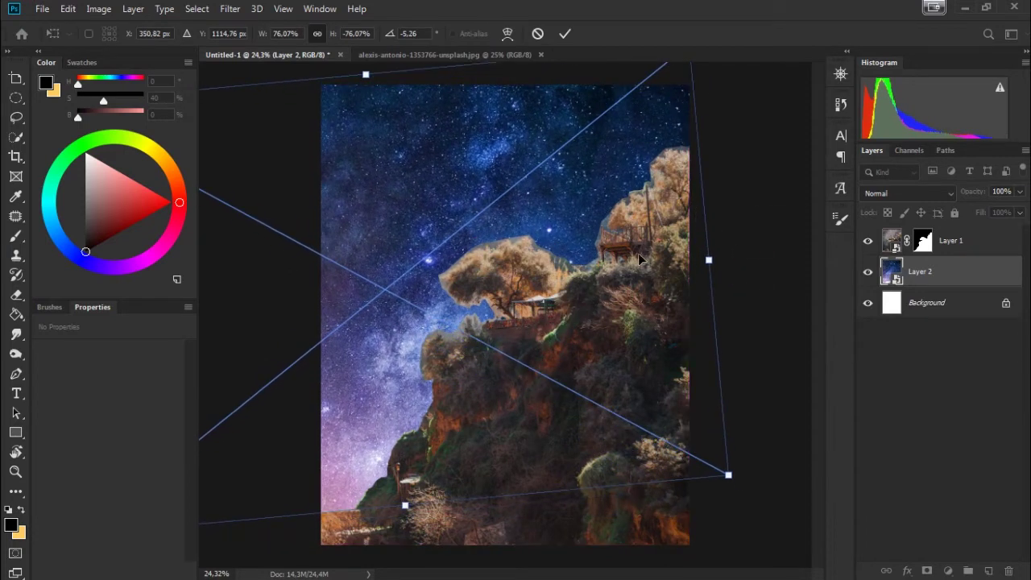
{"action": "left_click_drag", "start_coordinate": [530, 109], "coordinate": [530, 112]}
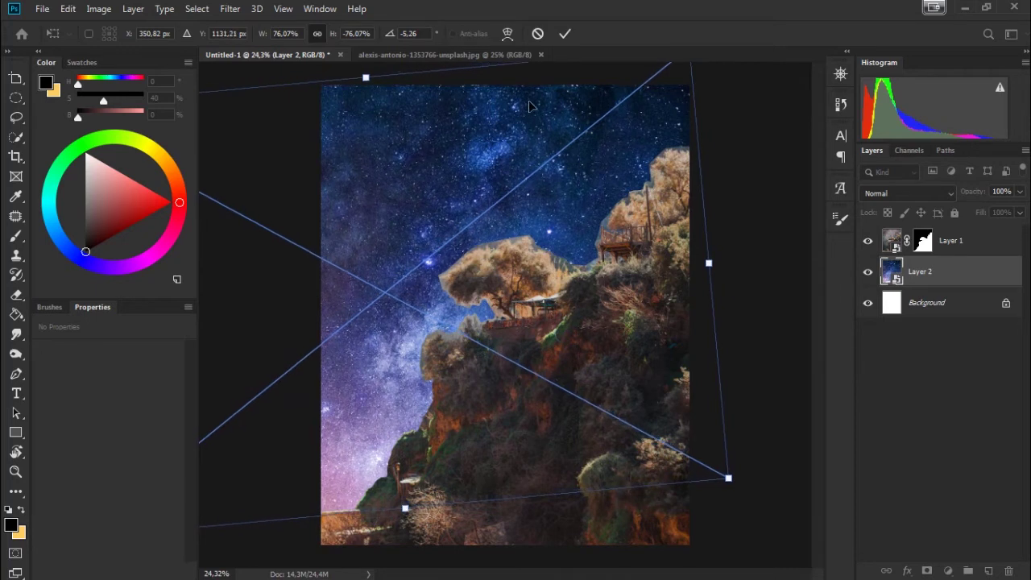
{"action": "left_click", "coordinate": [564, 35]}
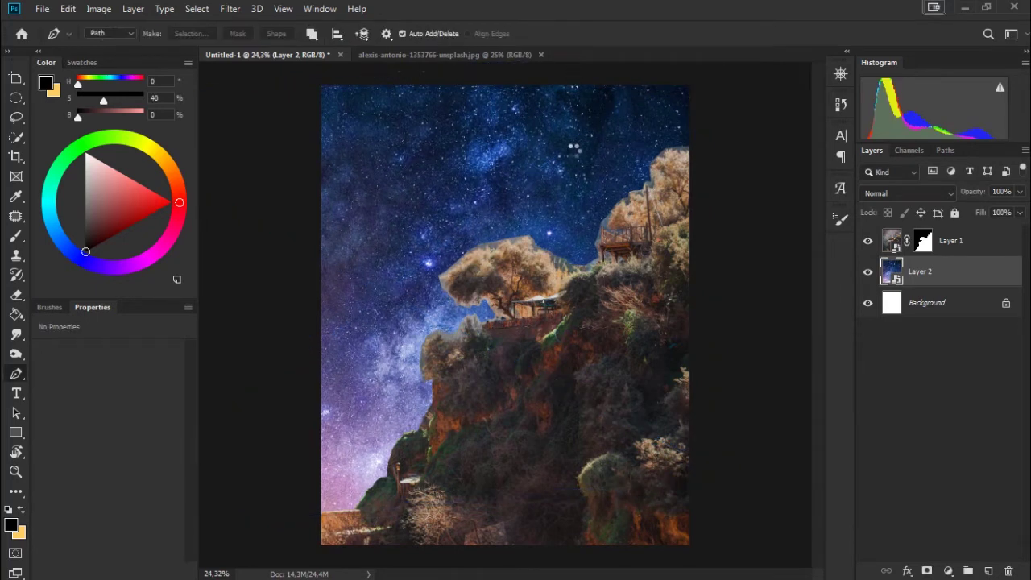
{"action": "left_click", "coordinate": [375, 54]}
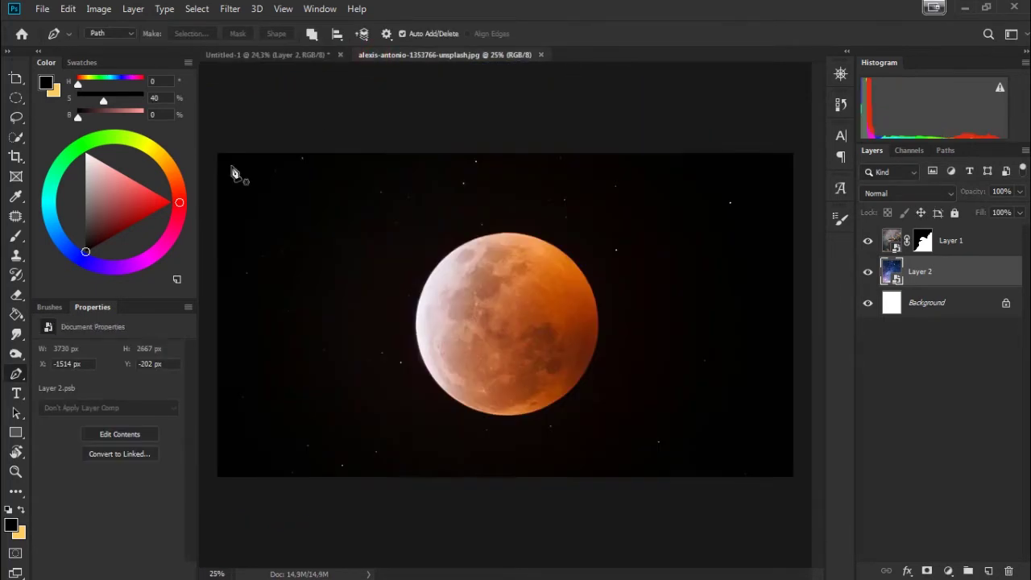
Step: Select the orange moon with a circular elliptical marquee and copy it
{"action": "key", "text": "m"}
{"action": "left_click_drag", "start_coordinate": [424, 234], "coordinate": [454, 263]}
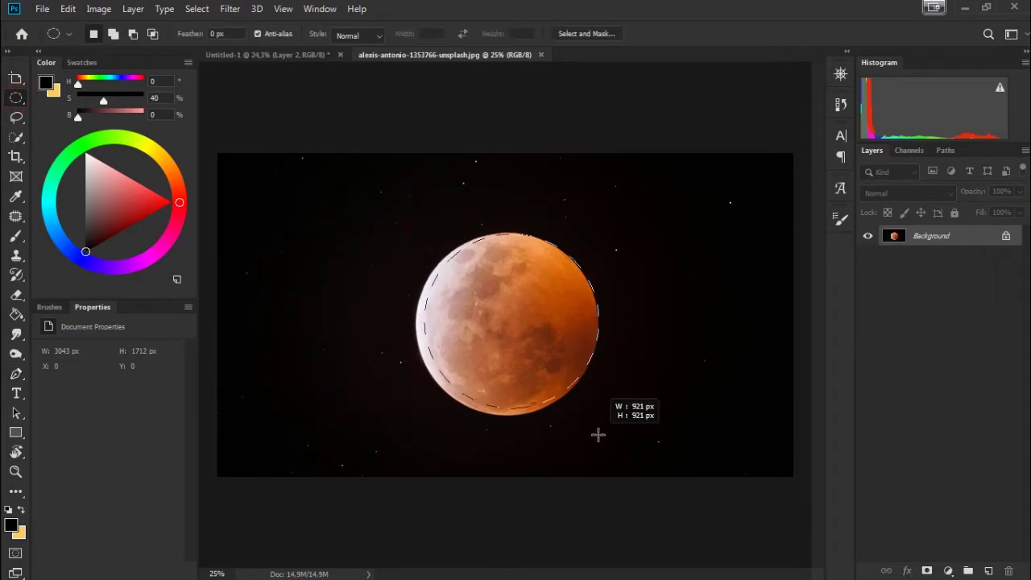
{"action": "left_click_drag", "start_coordinate": [510, 327], "coordinate": [600, 435]}
{"action": "left_click_drag", "start_coordinate": [530, 348], "coordinate": [536, 344]}
{"action": "left_click", "coordinate": [412, 188]}
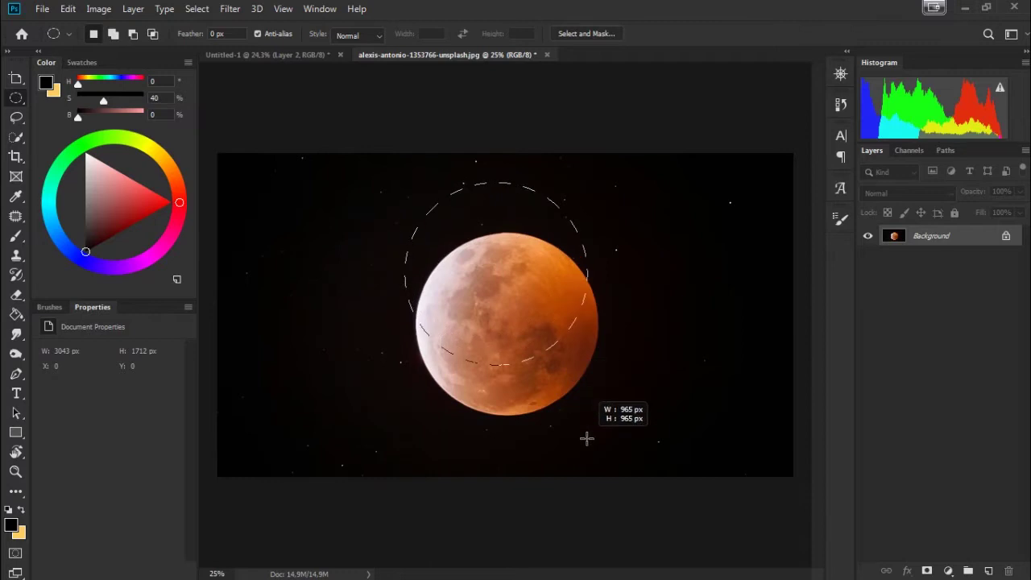
{"action": "left_click_drag", "start_coordinate": [434, 205], "coordinate": [582, 437]}
{"action": "left_click_drag", "start_coordinate": [519, 294], "coordinate": [531, 342]}
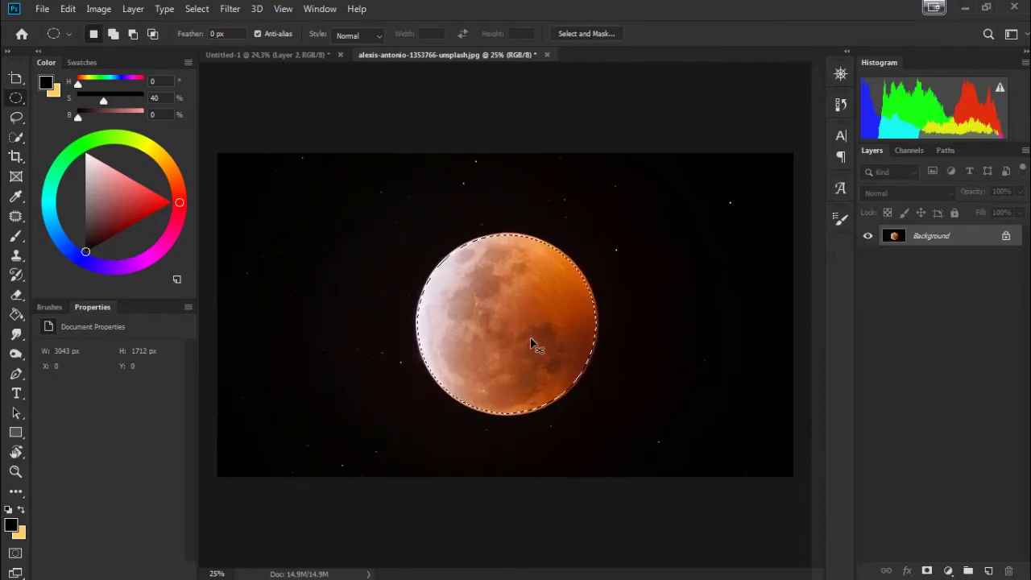
{"action": "key", "text": "ctrl+BackSpace"}
Step: Close the moon photo without saving and convert the moon layer to a smart object
{"action": "left_click", "coordinate": [279, 56]}
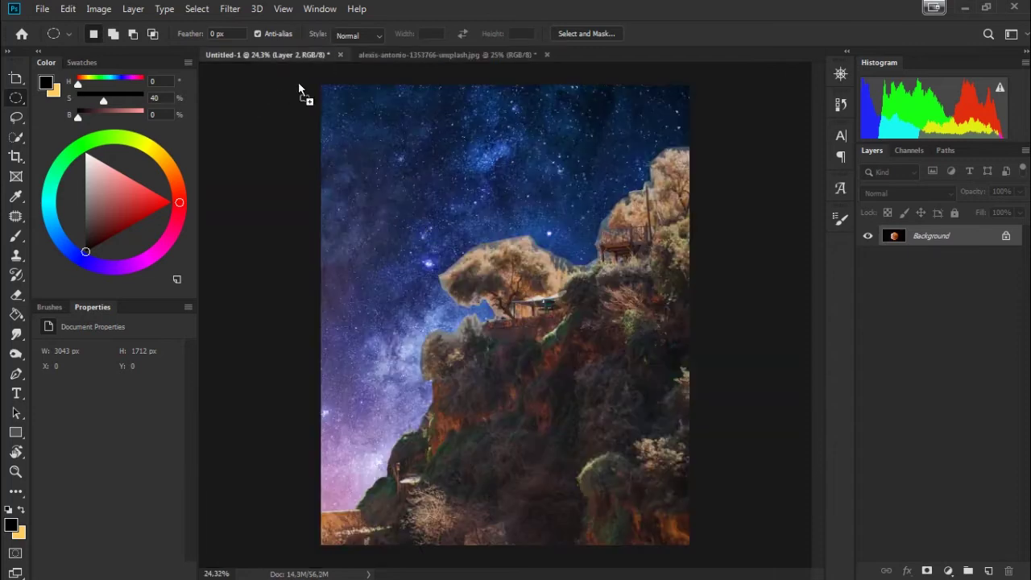
{"action": "left_click", "coordinate": [546, 54]}
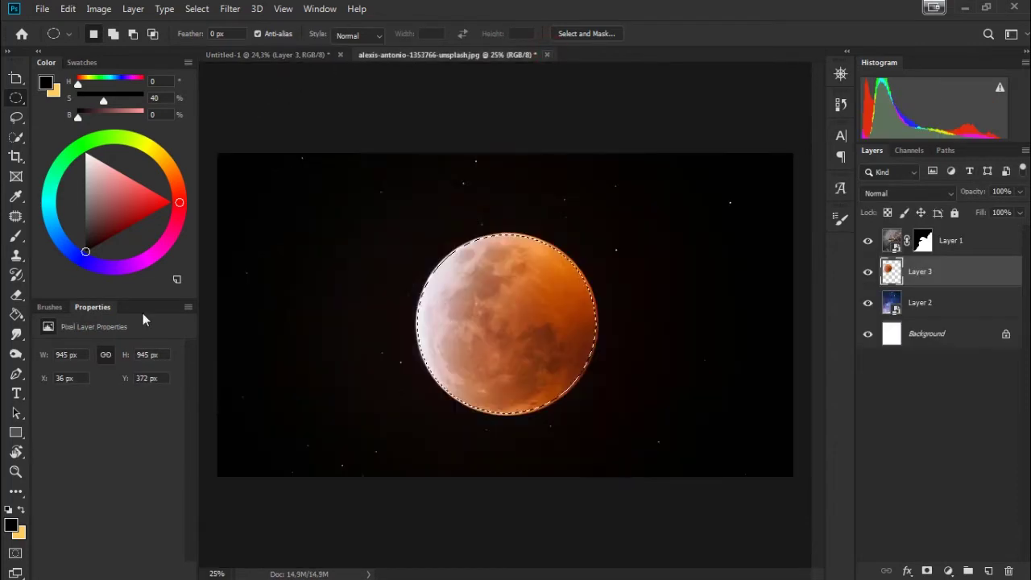
{"action": "left_click", "coordinate": [511, 228]}
{"action": "key", "text": "d"}
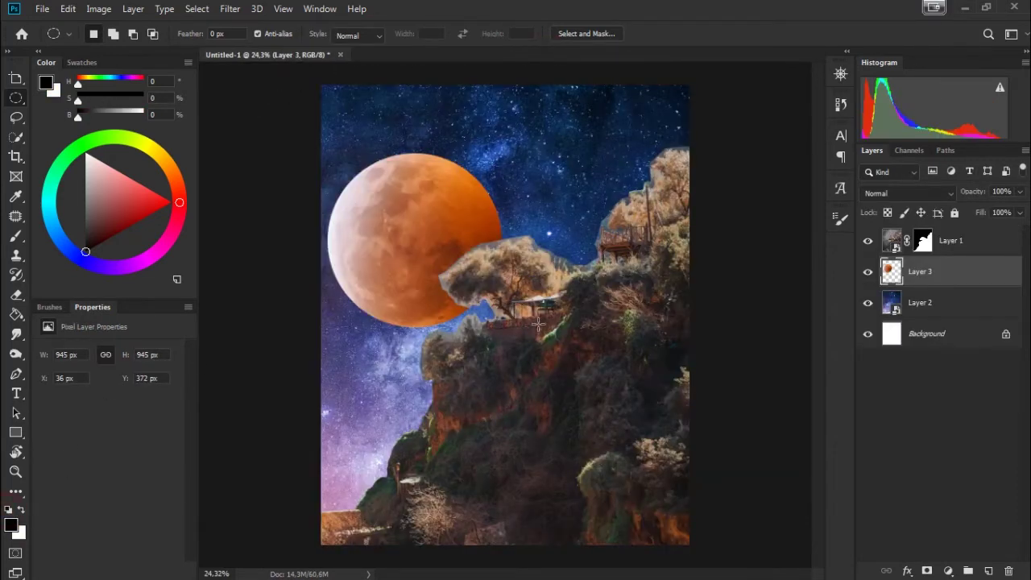
{"action": "right_click", "coordinate": [919, 274]}
{"action": "left_click", "coordinate": [785, 211]}
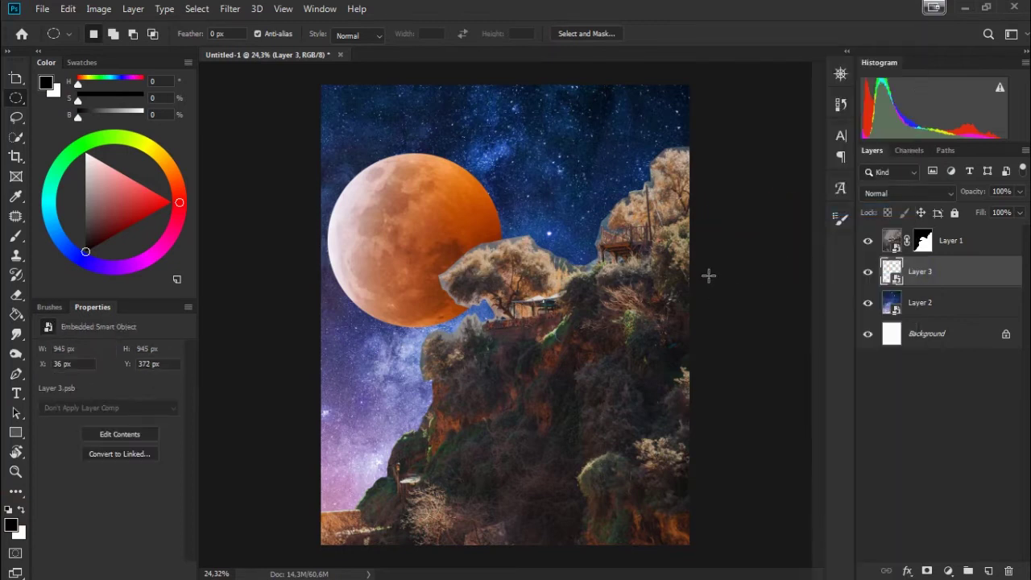
{"action": "key", "text": "ctrl+t"}
Step: Move the moon behind the trees, enlarge it to about 132%, rotate it -30° and commit
{"action": "left_click_drag", "start_coordinate": [446, 263], "coordinate": [524, 267]}
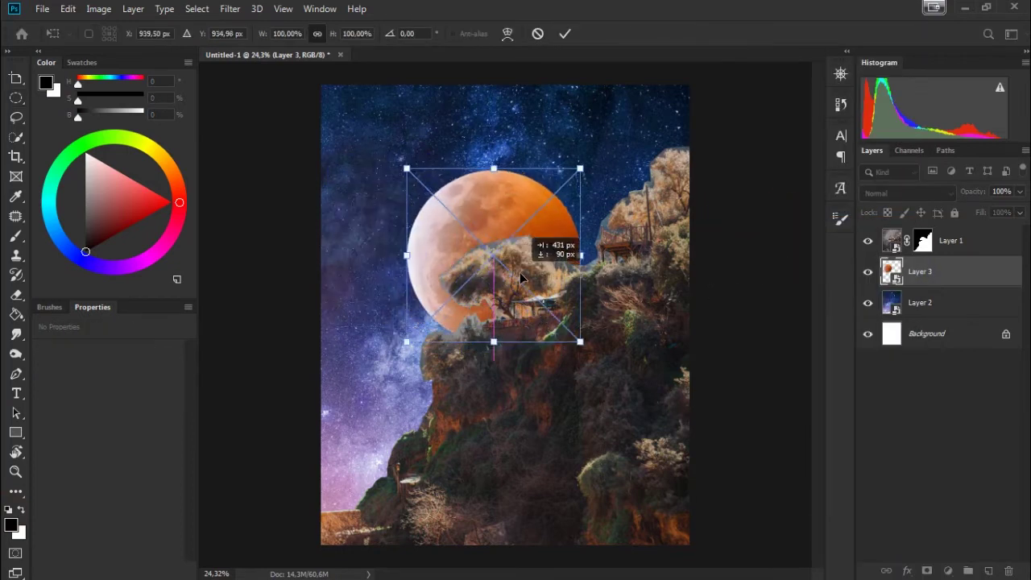
{"action": "key", "text": "ctrl+semicolon"}
{"action": "mouse_move", "coordinate": [519, 273]}
{"action": "left_mouse_down"}
{"action": "mouse_move", "coordinate": [545, 225]}
{"action": "mouse_move", "coordinate": [545, 270]}
{"action": "left_mouse_up"}
{"action": "left_click_drag", "start_coordinate": [505, 186], "coordinate": [506, 158]}
{"action": "left_click_drag", "start_coordinate": [576, 225], "coordinate": [576, 230]}
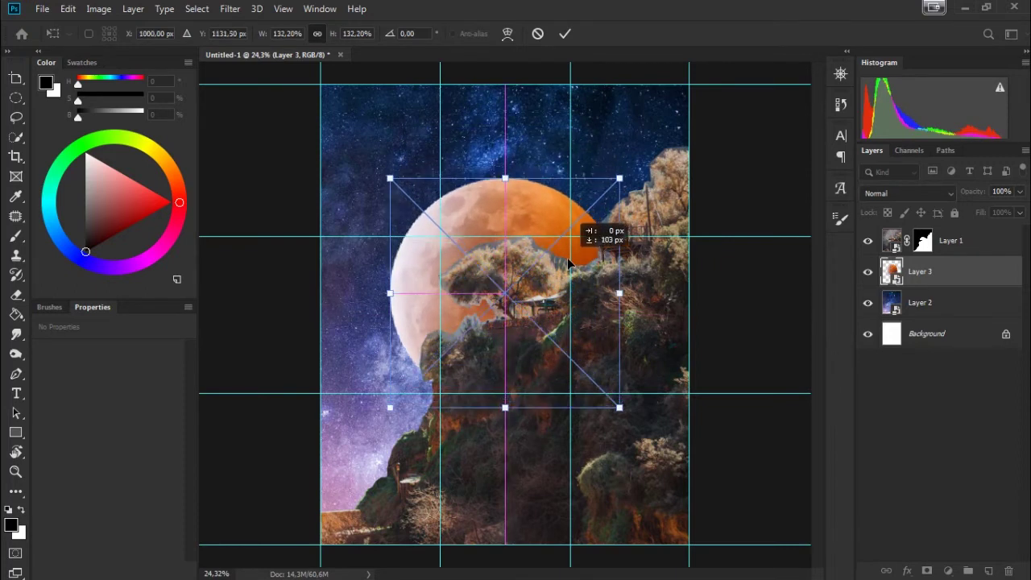
{"action": "mouse_move", "coordinate": [662, 223]}
{"action": "left_mouse_down"}
{"action": "mouse_move", "coordinate": [612, 151]}
{"action": "mouse_move", "coordinate": [636, 179]}
{"action": "left_mouse_up"}
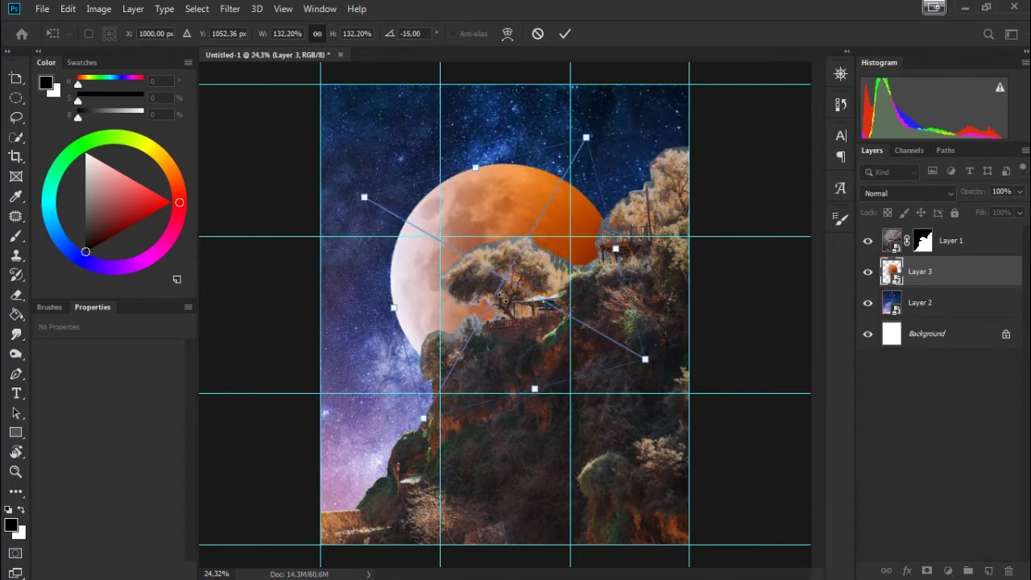
{"action": "left_click_drag", "start_coordinate": [654, 239], "coordinate": [576, 220]}
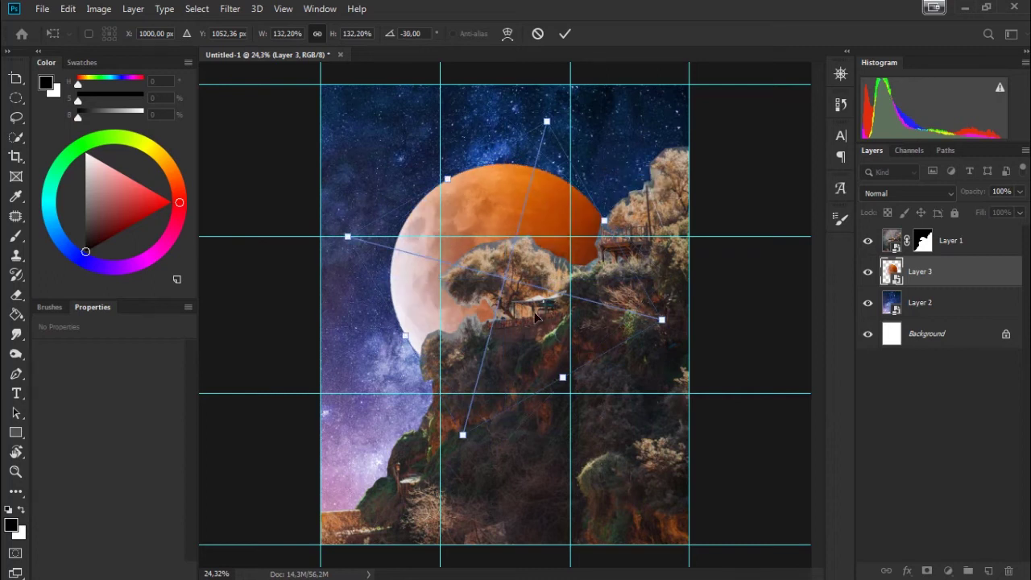
{"action": "left_click_drag", "start_coordinate": [542, 332], "coordinate": [560, 297]}
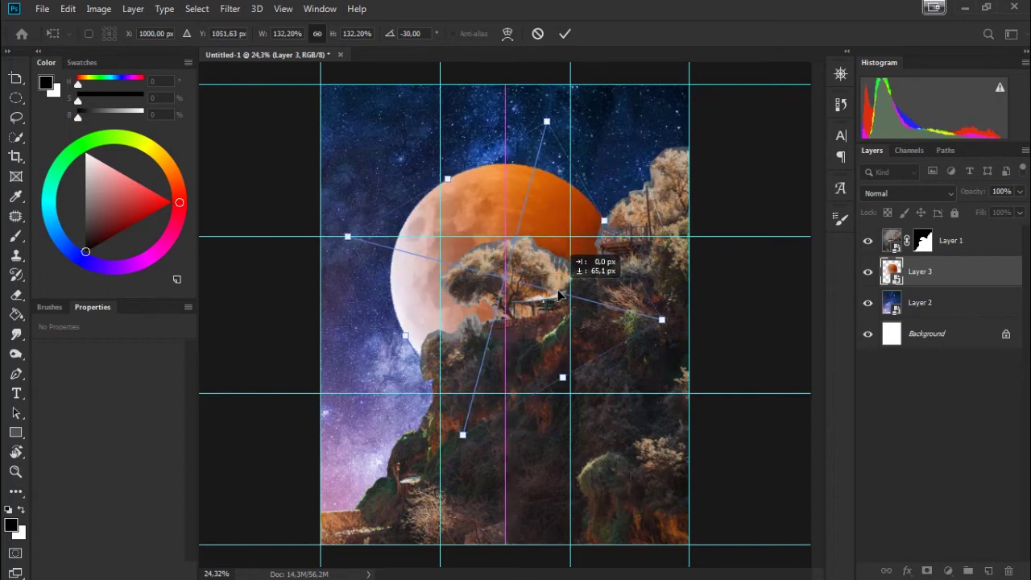
{"action": "left_click_drag", "start_coordinate": [560, 296], "coordinate": [562, 302]}
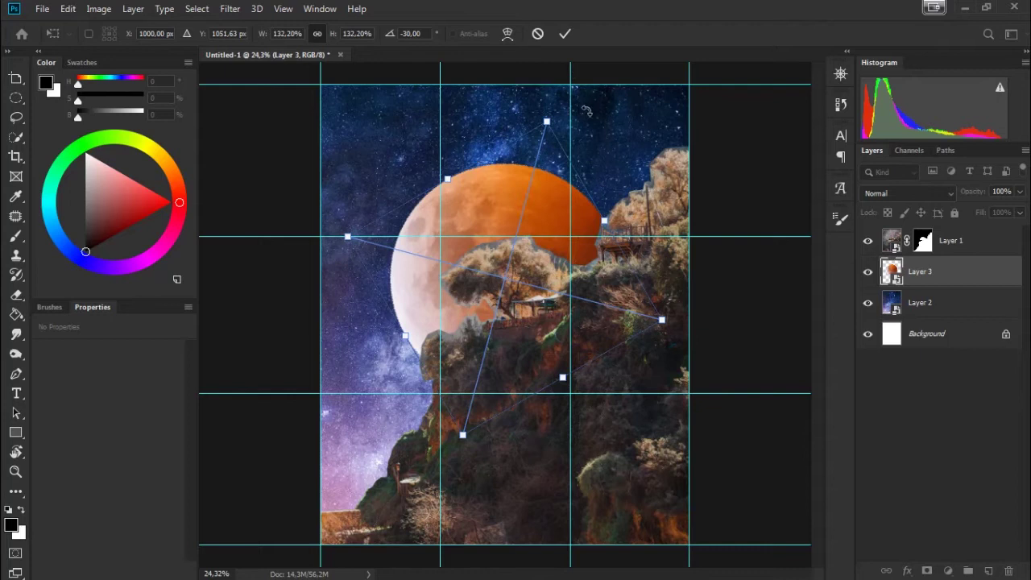
{"action": "left_click", "coordinate": [564, 34]}
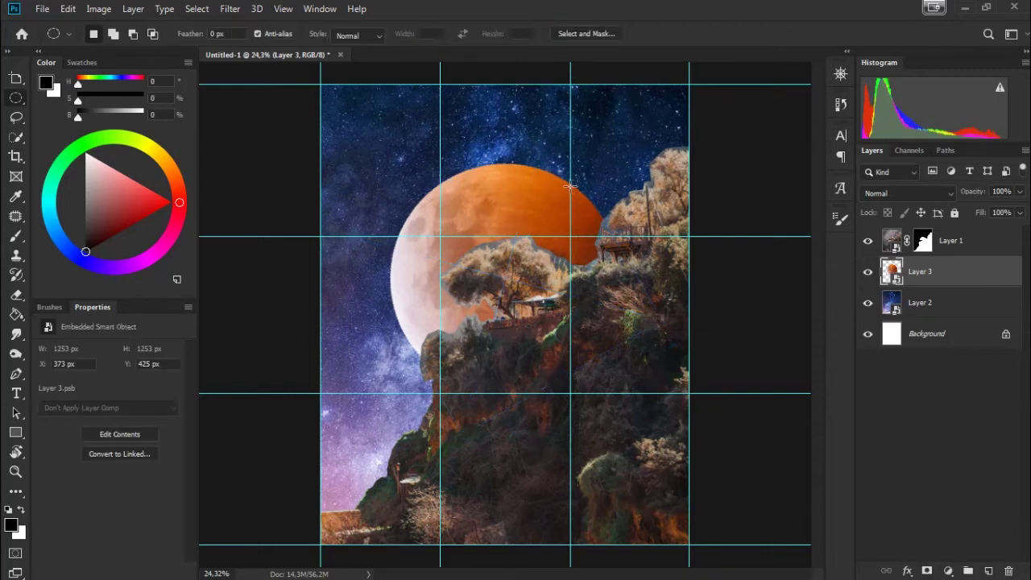
Step: Rescale the moon to about 110%, commit it, and hide the guides
{"action": "key", "text": "b"}
{"action": "key", "text": "ctrl+t"}
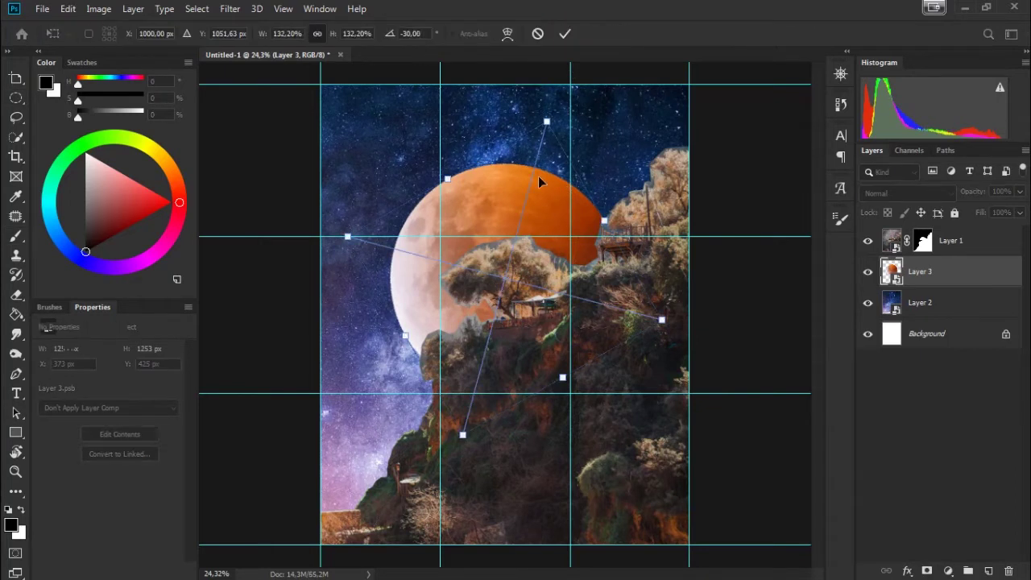
{"action": "left_click_drag", "start_coordinate": [446, 173], "coordinate": [454, 192]}
{"action": "left_click", "coordinate": [566, 34]}
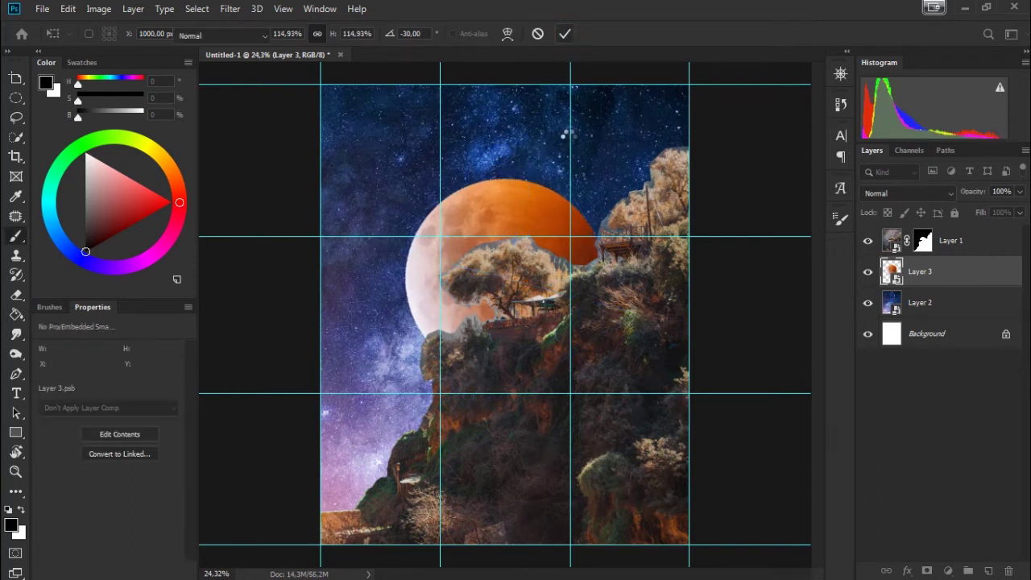
{"action": "key", "text": "ctrl+semicolon"}
{"action": "key", "text": "ctrl+plus"}
Step: Duplicate the cliff layer as Layer 1 copy and rasterize the copy
{"action": "left_click", "coordinate": [922, 240]}
{"action": "key", "text": "x"}
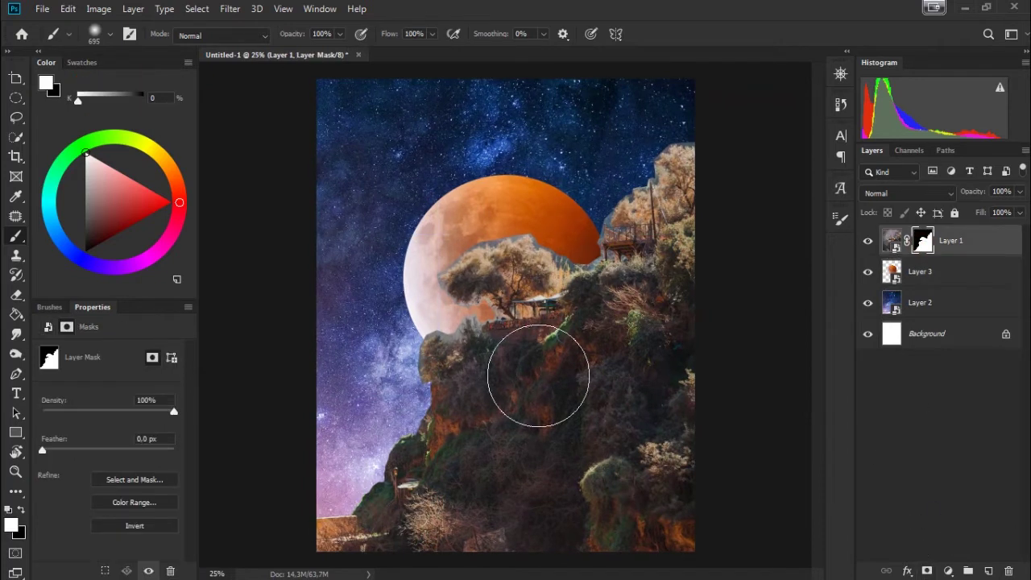
{"action": "key", "text": "ctrl+j"}
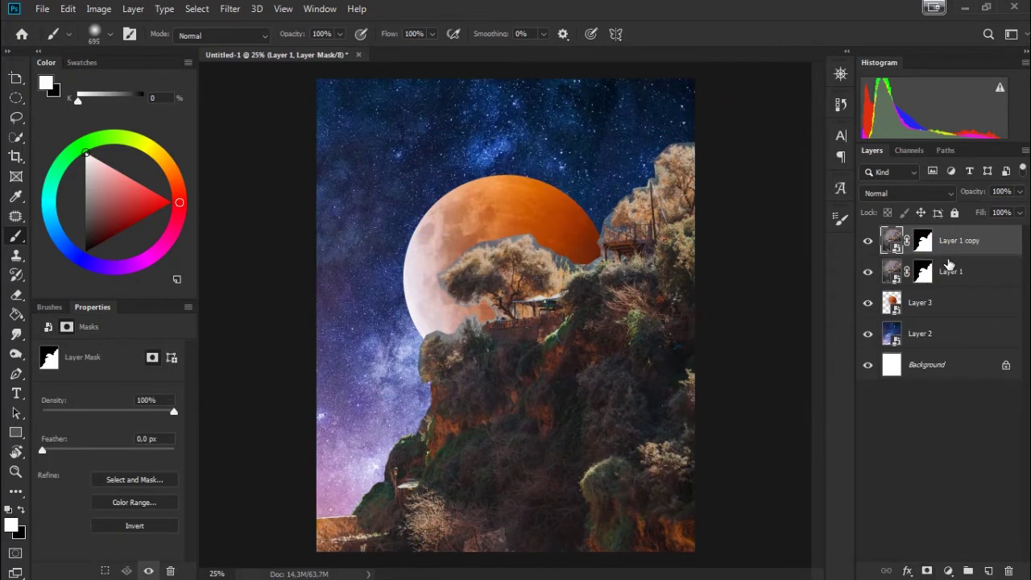
{"action": "right_click", "coordinate": [946, 250]}
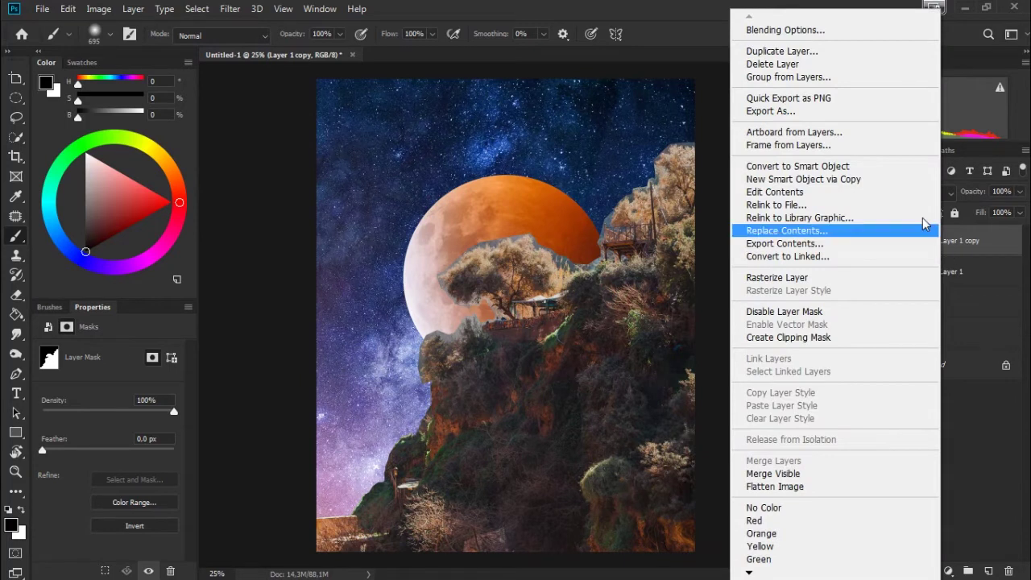
{"action": "left_click", "coordinate": [901, 278]}
Step: Apply the copy's mask, convert it to a smart object, and add a fresh white mask
{"action": "right_click", "coordinate": [924, 240]}
{"action": "left_click", "coordinate": [925, 281]}
{"action": "right_click", "coordinate": [933, 246]}
{"action": "left_click", "coordinate": [886, 208]}
{"action": "left_click", "coordinate": [927, 570]}
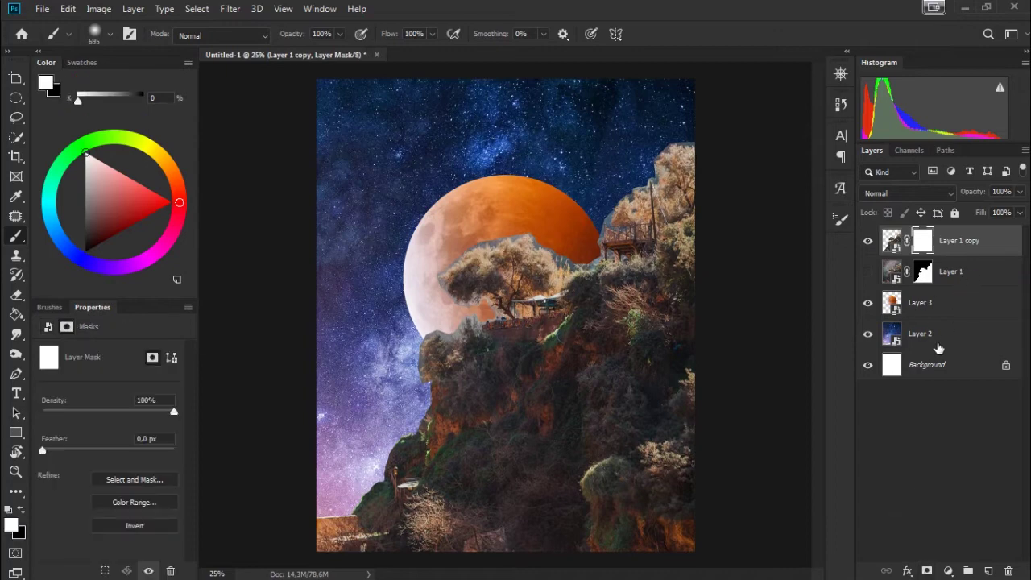
Step: Set up a small soft brush painting black at 12% flow
{"action": "scroll", "coordinate": [524, 346], "scroll_direction": "up", "scroll_amount": 1}
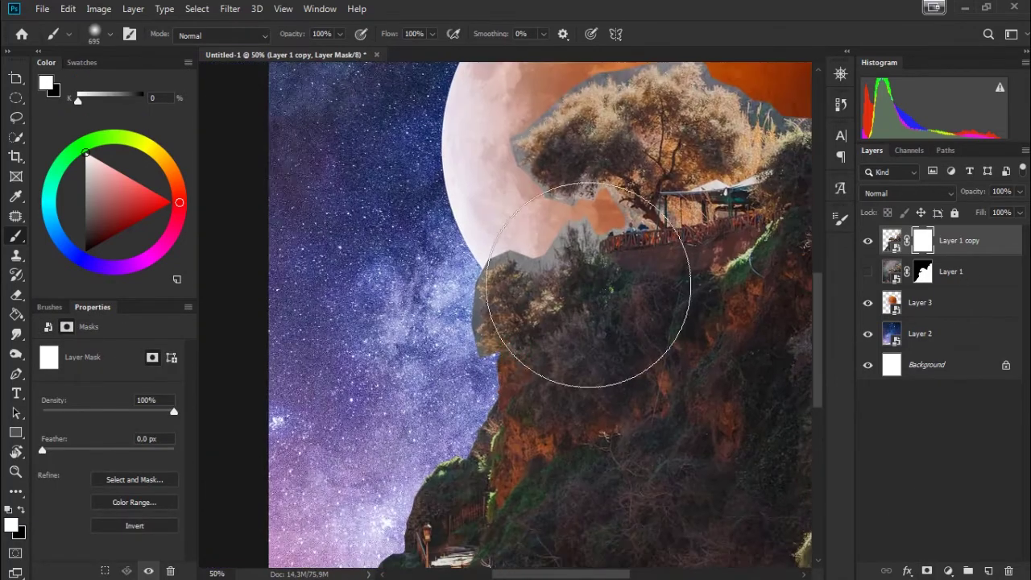
{"action": "scroll", "coordinate": [550, 330], "scroll_direction": "up", "scroll_amount": 1}
{"action": "scroll", "coordinate": [563, 306], "scroll_direction": "up", "scroll_amount": 1}
{"action": "scroll", "coordinate": [575, 278], "scroll_direction": "up", "scroll_amount": 1}
{"action": "scroll", "coordinate": [575, 278], "scroll_direction": "down", "scroll_amount": 1}
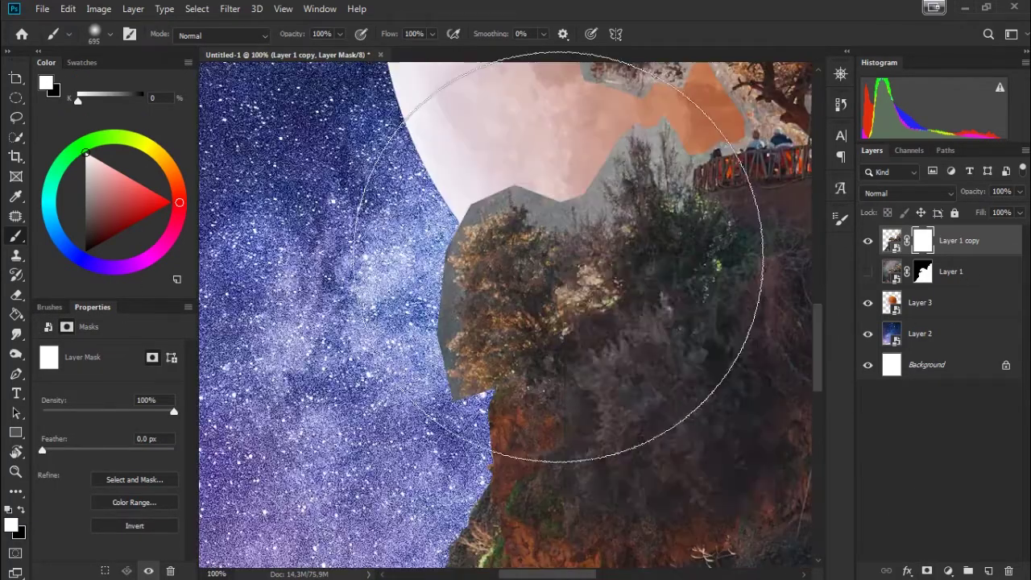
{"action": "right_click", "coordinate": [575, 274]}
{"action": "left_click", "coordinate": [685, 294]}
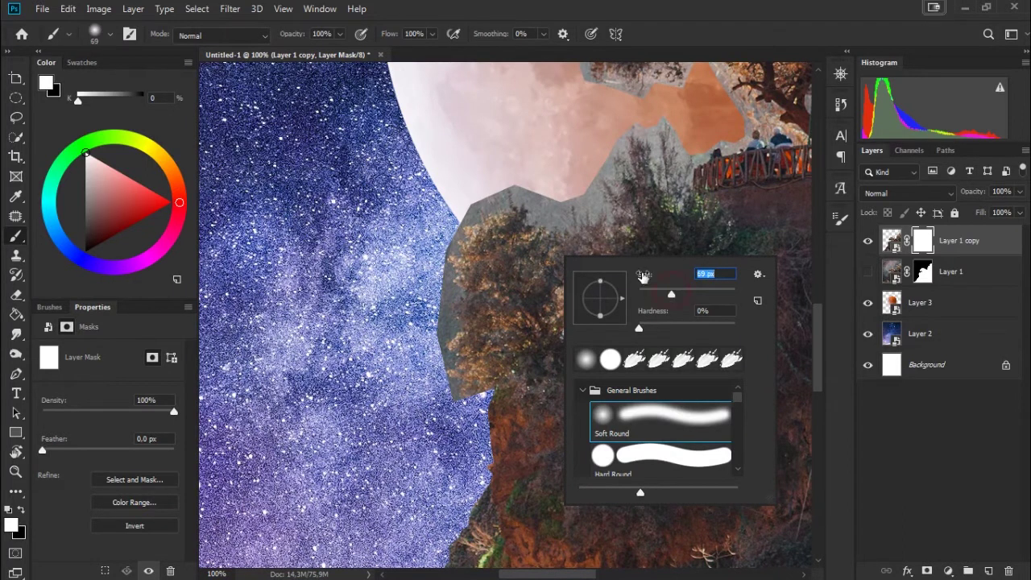
{"action": "key", "text": "Return"}
{"action": "key", "text": "x"}
{"action": "mouse_move", "coordinate": [388, 36]}
{"action": "left_mouse_down"}
{"action": "mouse_move", "coordinate": [306, 68]}
{"action": "mouse_move", "coordinate": [387, 211]}
{"action": "left_mouse_up"}
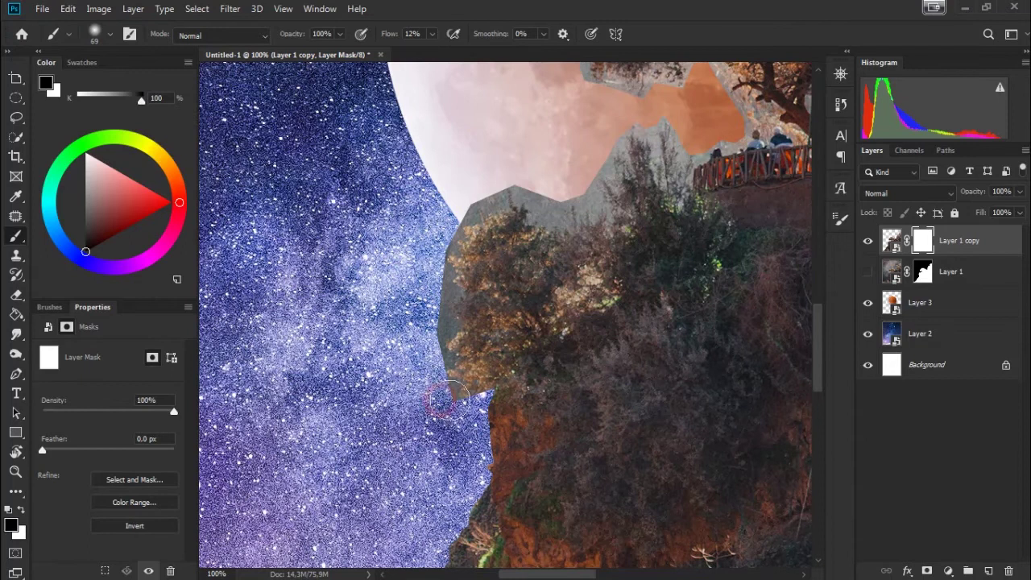
Step: Blend the grey fringe along the tree line into the starry sky on the mask
{"action": "mouse_move", "coordinate": [464, 394]}
{"action": "left_mouse_down"}
{"action": "mouse_move", "coordinate": [452, 310]}
{"action": "mouse_move", "coordinate": [465, 396]}
{"action": "left_mouse_up"}
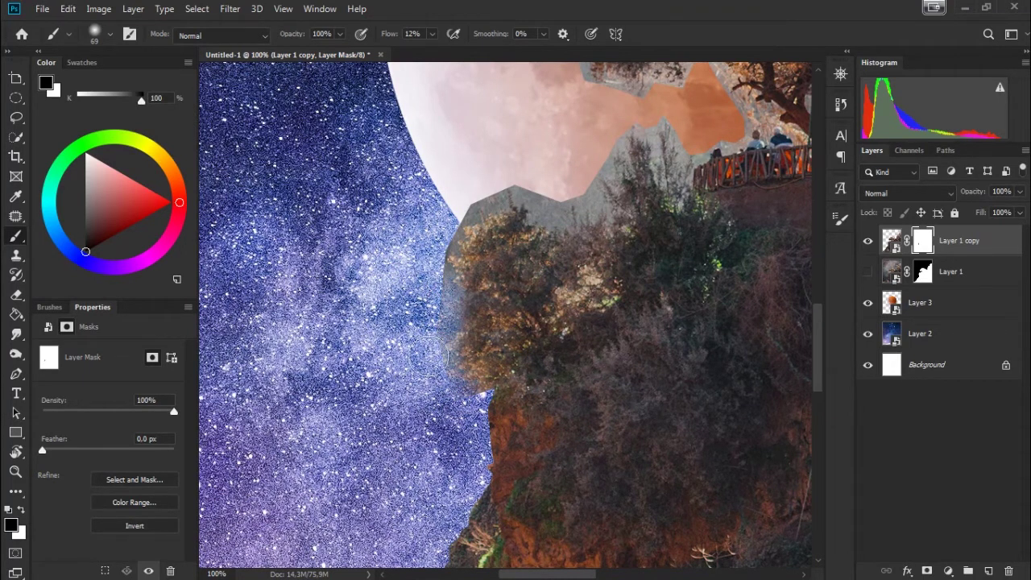
{"action": "left_click", "coordinate": [470, 391]}
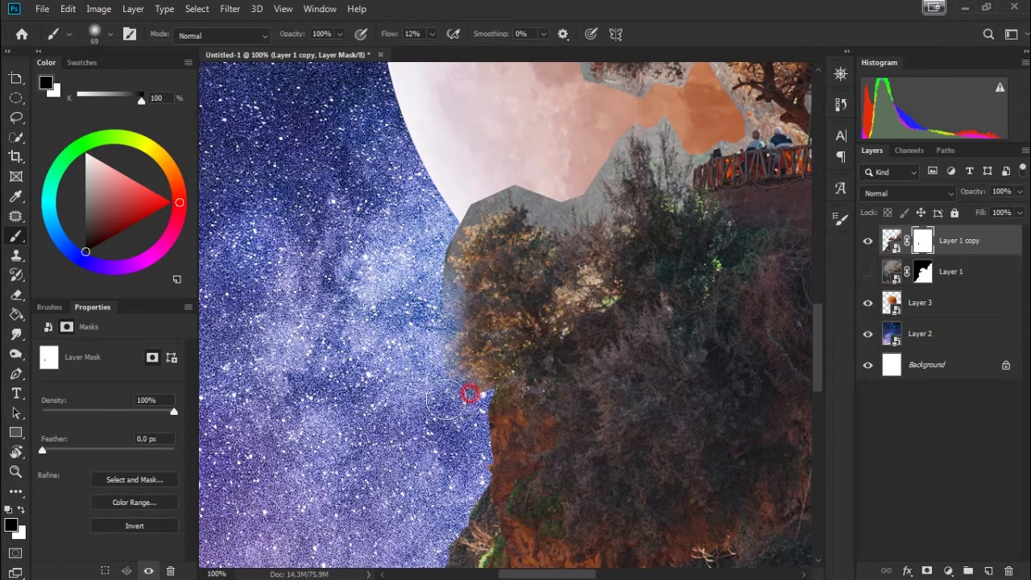
{"action": "mouse_move", "coordinate": [467, 390]}
{"action": "left_mouse_down"}
{"action": "mouse_move", "coordinate": [442, 383]}
{"action": "mouse_move", "coordinate": [457, 246]}
{"action": "left_mouse_up"}
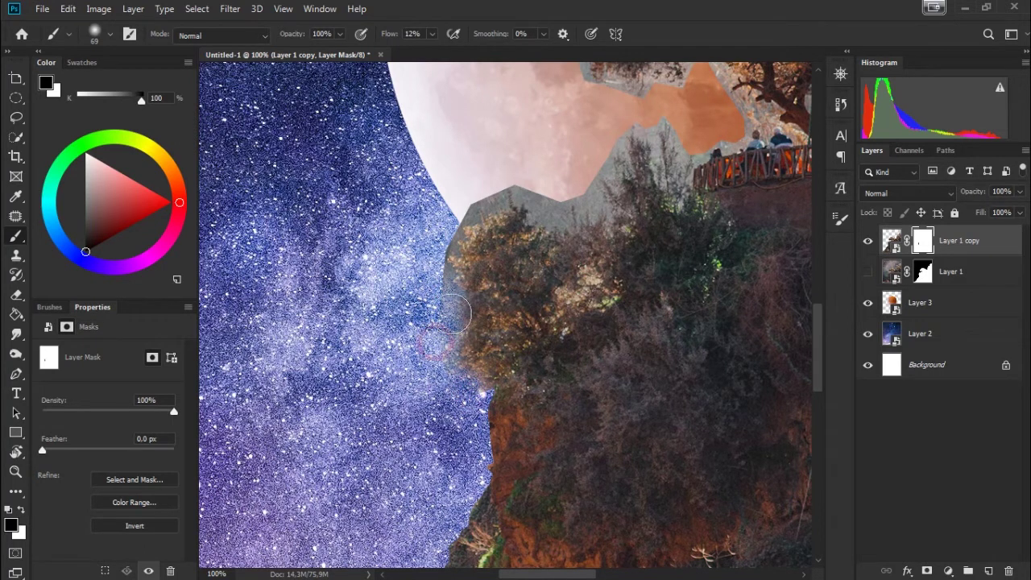
{"action": "scroll", "coordinate": [457, 247], "scroll_direction": "right", "scroll_amount": 3}
{"action": "scroll", "coordinate": [380, 173], "scroll_direction": "up", "scroll_amount": 1}
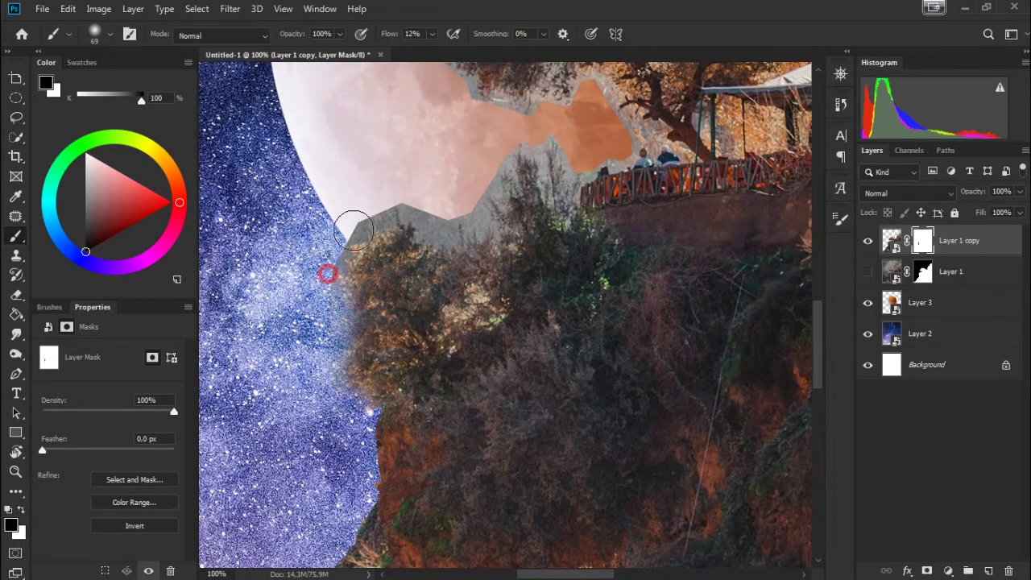
Step: Paint away the grey ridge and gap below the moon so the moon shows through
{"action": "left_click_drag", "start_coordinate": [368, 211], "coordinate": [360, 215]}
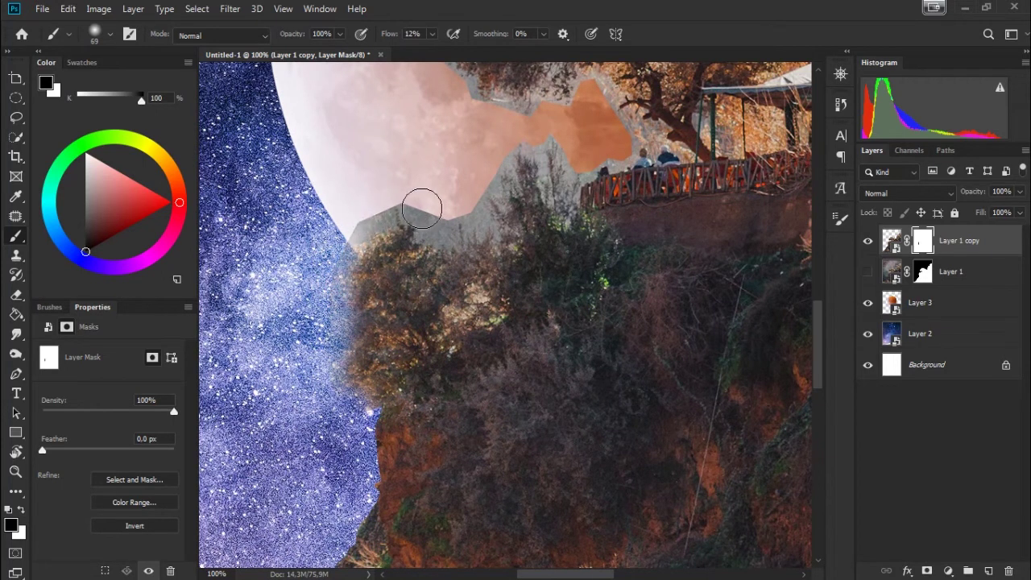
{"action": "mouse_move", "coordinate": [351, 233]}
{"action": "left_mouse_down"}
{"action": "mouse_move", "coordinate": [425, 207]}
{"action": "mouse_move", "coordinate": [392, 195]}
{"action": "mouse_move", "coordinate": [430, 207]}
{"action": "left_mouse_up"}
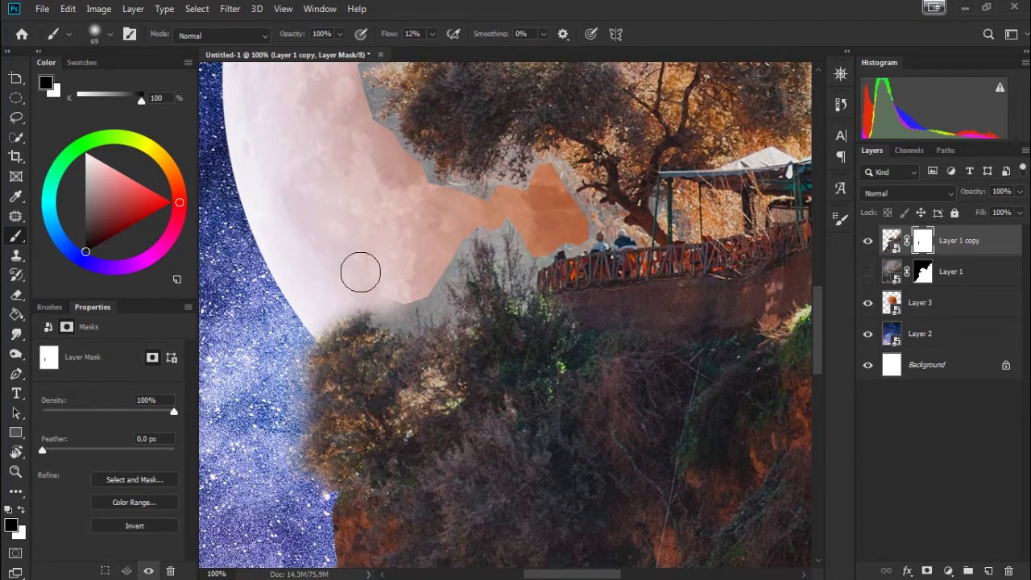
{"action": "mouse_move", "coordinate": [359, 272]}
{"action": "left_mouse_down"}
{"action": "mouse_move", "coordinate": [387, 299]}
{"action": "mouse_move", "coordinate": [387, 314]}
{"action": "mouse_move", "coordinate": [438, 261]}
{"action": "left_mouse_up"}
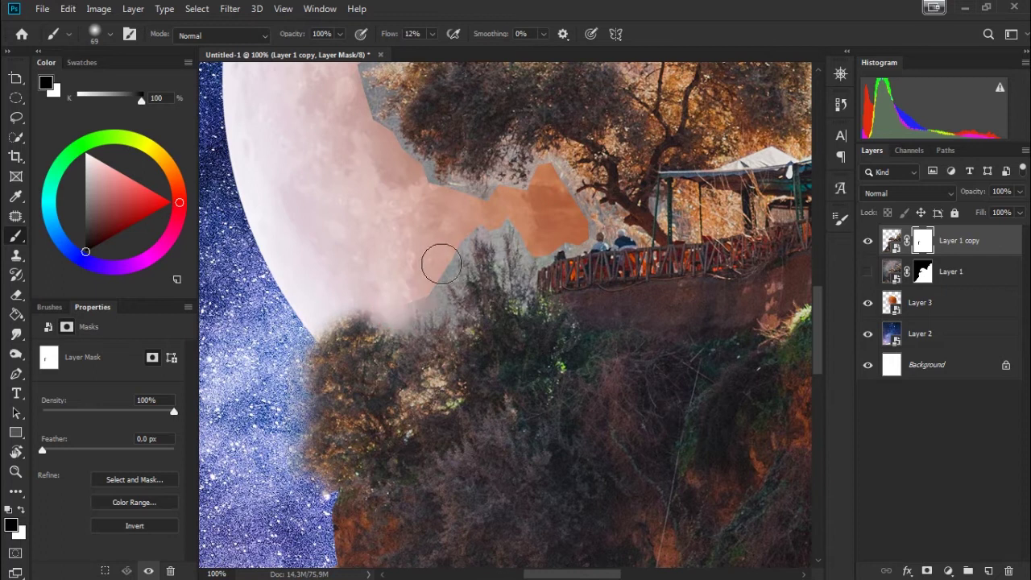
{"action": "mouse_move", "coordinate": [423, 305]}
{"action": "left_mouse_down"}
{"action": "mouse_move", "coordinate": [449, 242]}
{"action": "mouse_move", "coordinate": [458, 254]}
{"action": "left_mouse_up"}
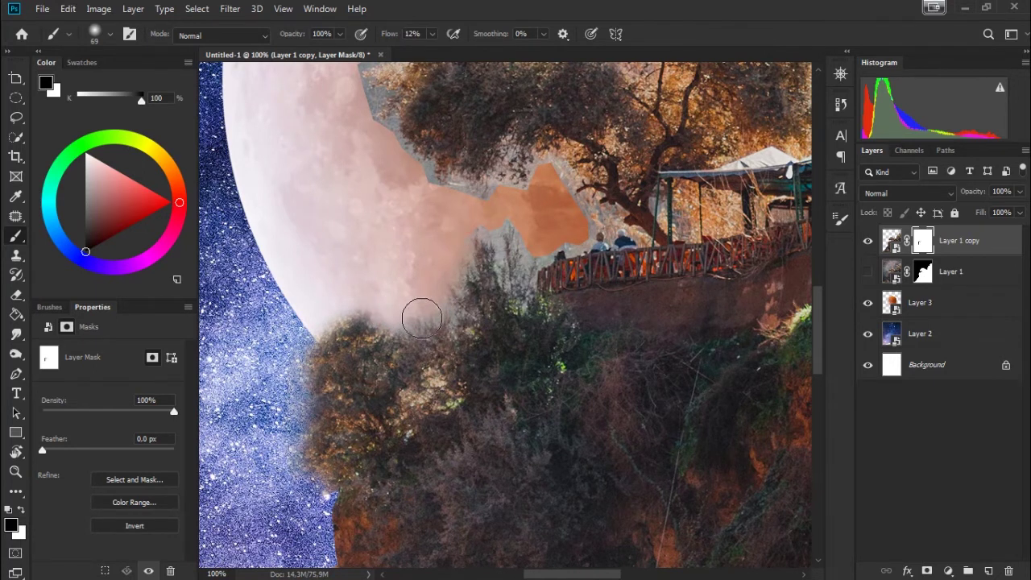
{"action": "scroll", "coordinate": [398, 288], "scroll_direction": "down", "scroll_amount": 3}
{"action": "scroll", "coordinate": [427, 258], "scroll_direction": "up", "scroll_amount": 1}
{"action": "scroll", "coordinate": [449, 233], "scroll_direction": "up", "scroll_amount": 2}
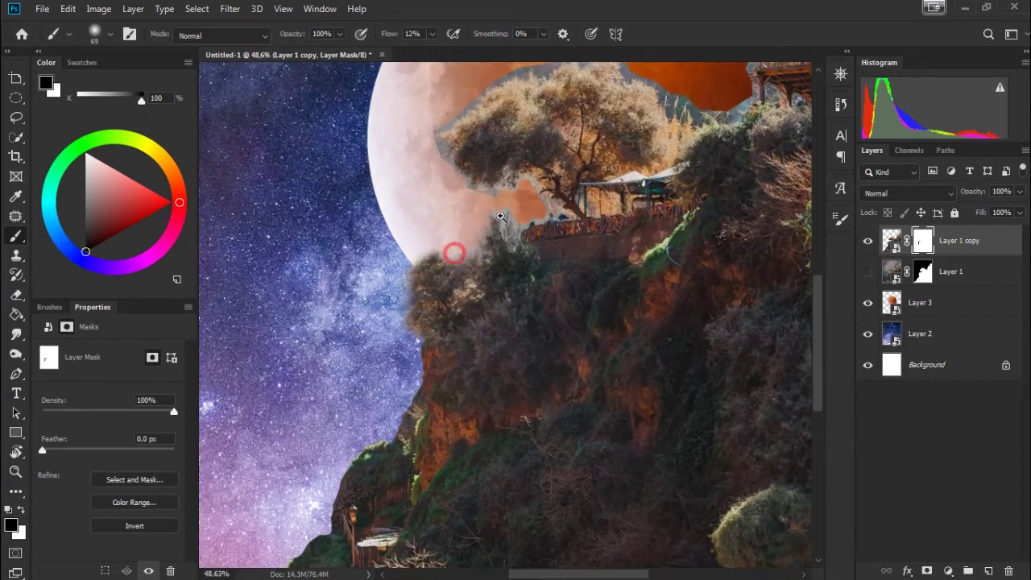
Step: Hide more of the grey edge near the orange patch on the mask
{"action": "scroll", "coordinate": [454, 247], "scroll_direction": "up", "scroll_amount": 2}
{"action": "scroll", "coordinate": [472, 237], "scroll_direction": "up", "scroll_amount": 2}
{"action": "scroll", "coordinate": [451, 254], "scroll_direction": "up", "scroll_amount": 1}
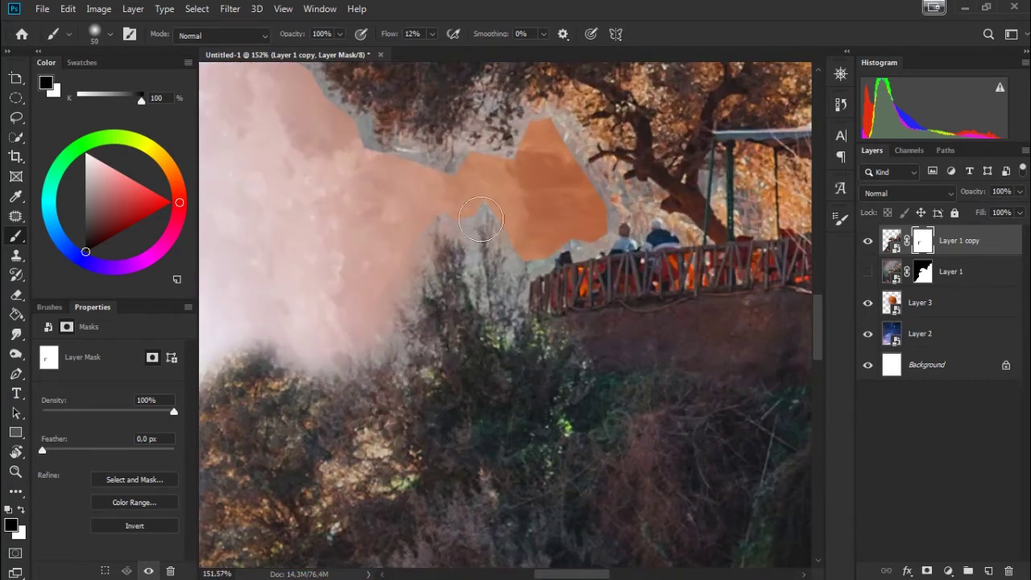
{"action": "mouse_move", "coordinate": [499, 194]}
{"action": "left_mouse_down"}
{"action": "mouse_move", "coordinate": [496, 221]}
{"action": "mouse_move", "coordinate": [480, 215]}
{"action": "left_mouse_up"}
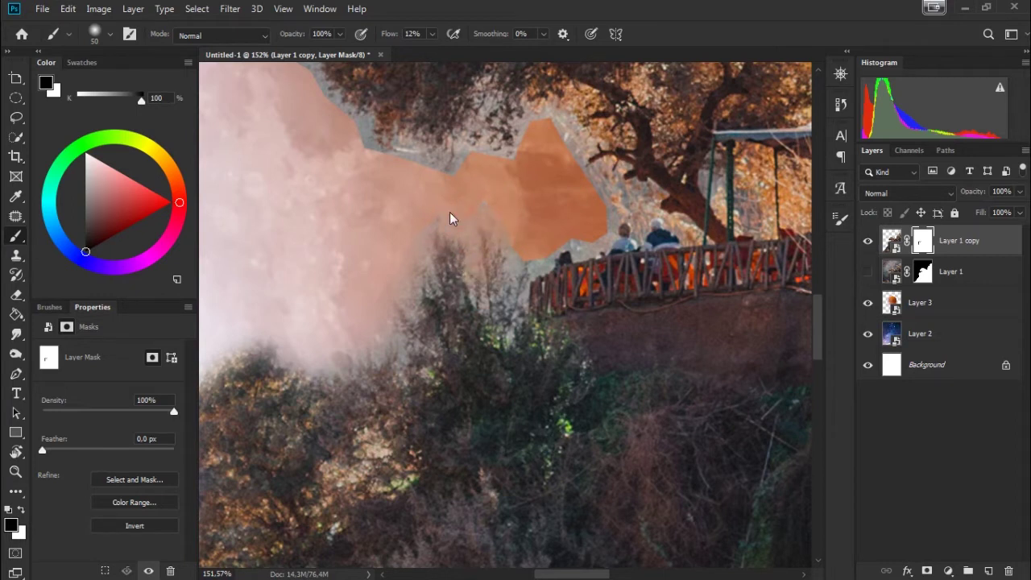
{"action": "right_click", "coordinate": [592, 219]}
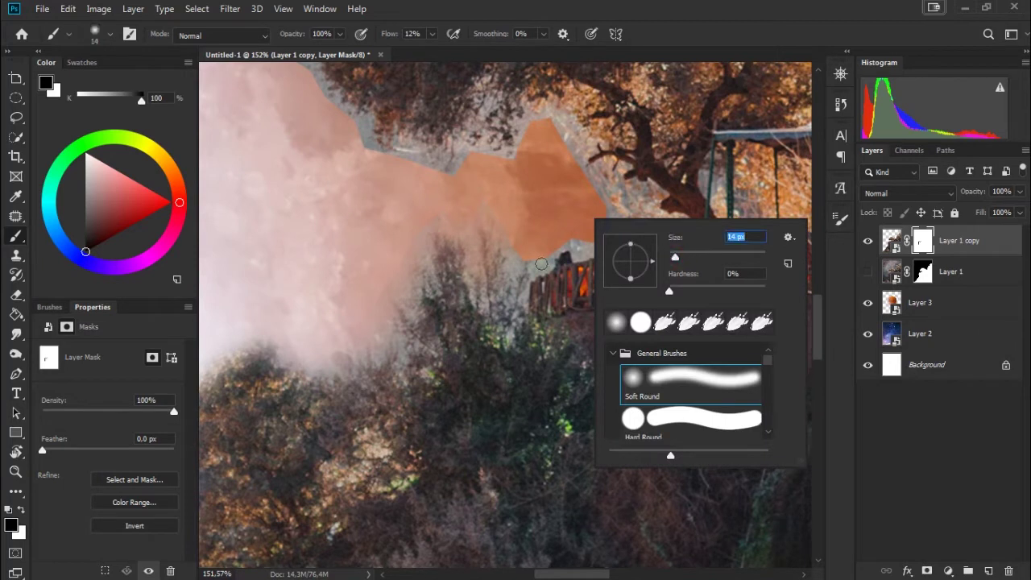
{"action": "key", "text": "Return"}
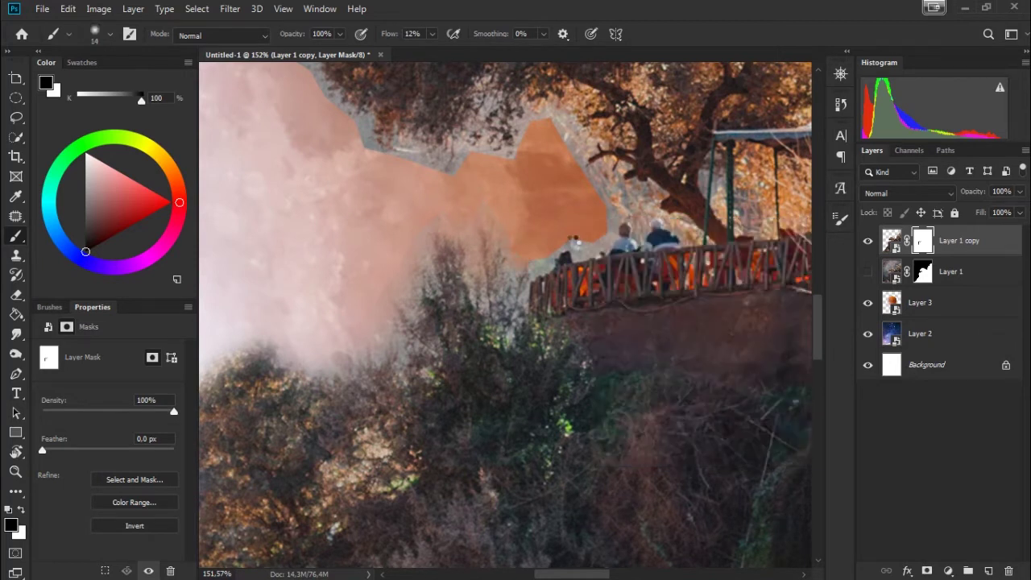
Step: Switch to a 12 px hard round brush at 100% flow and zoom out
{"action": "scroll", "coordinate": [566, 259], "scroll_direction": "up", "scroll_amount": 3}
{"action": "right_click", "coordinate": [591, 229]}
{"action": "left_click_drag", "start_coordinate": [666, 263], "coordinate": [684, 265]}
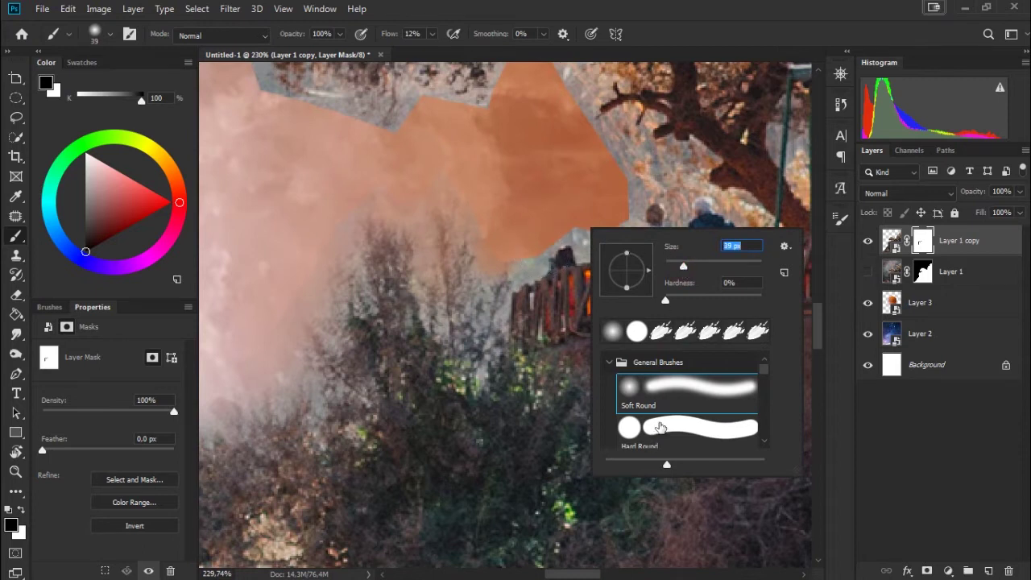
{"action": "left_click", "coordinate": [655, 423]}
{"action": "left_click_drag", "start_coordinate": [674, 267], "coordinate": [670, 266]}
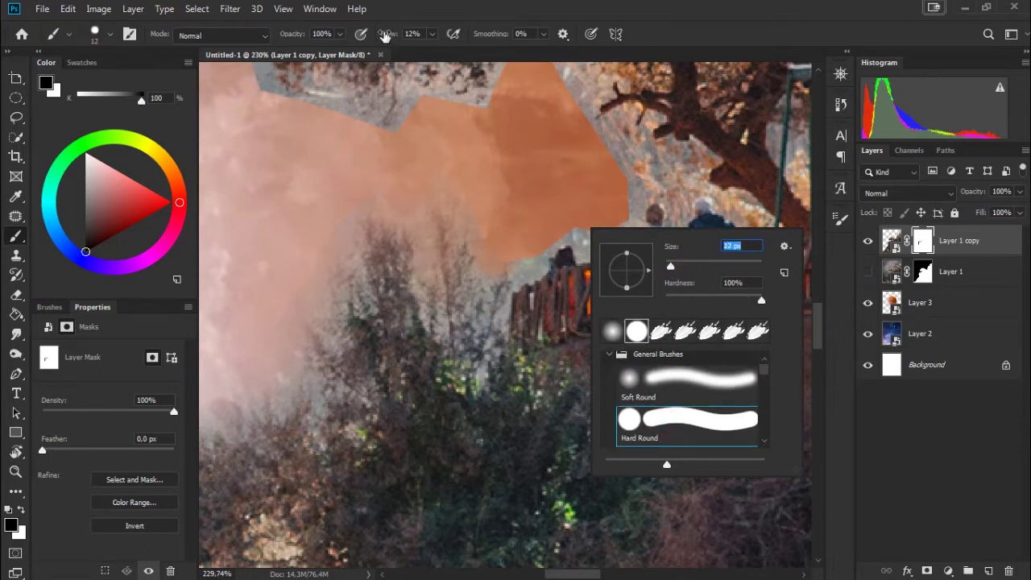
{"action": "left_click_drag", "start_coordinate": [385, 40], "coordinate": [515, 193]}
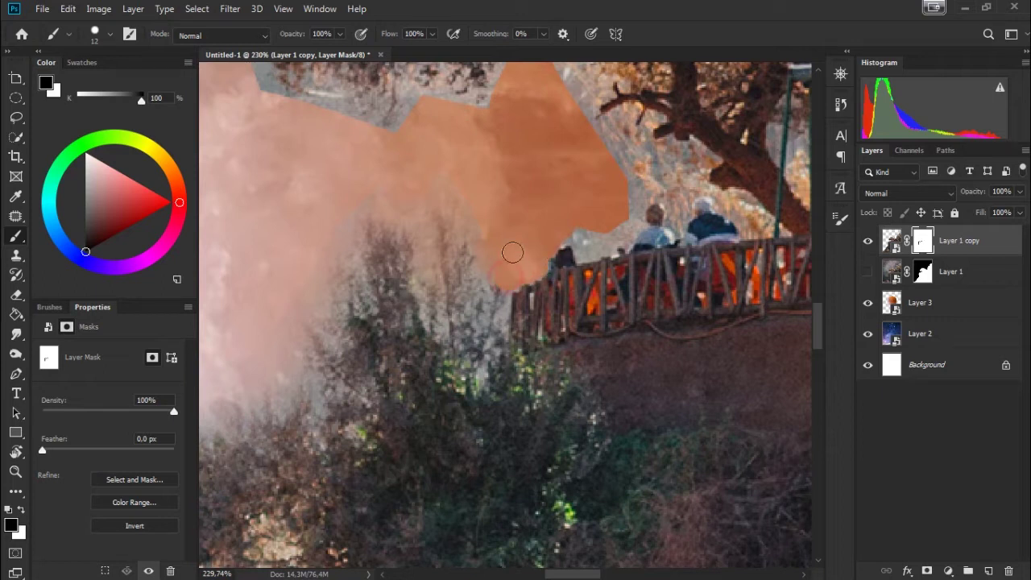
{"action": "left_click_drag", "start_coordinate": [577, 209], "coordinate": [515, 249]}
Step: Faintly mask the edge beside the railing with a 6% flow brush
{"action": "right_click", "coordinate": [610, 375]}
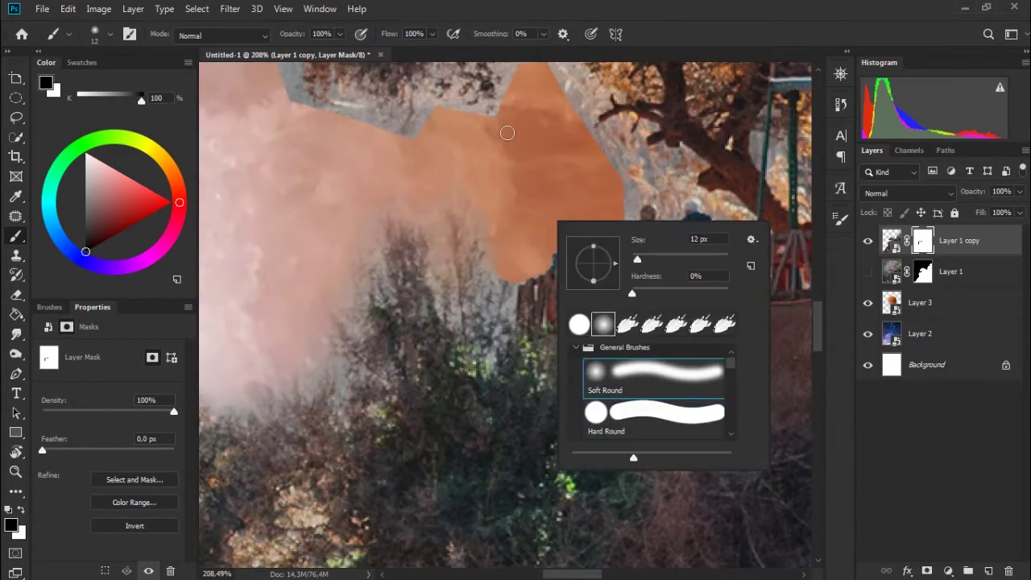
{"action": "left_click_drag", "start_coordinate": [382, 37], "coordinate": [318, 66]}
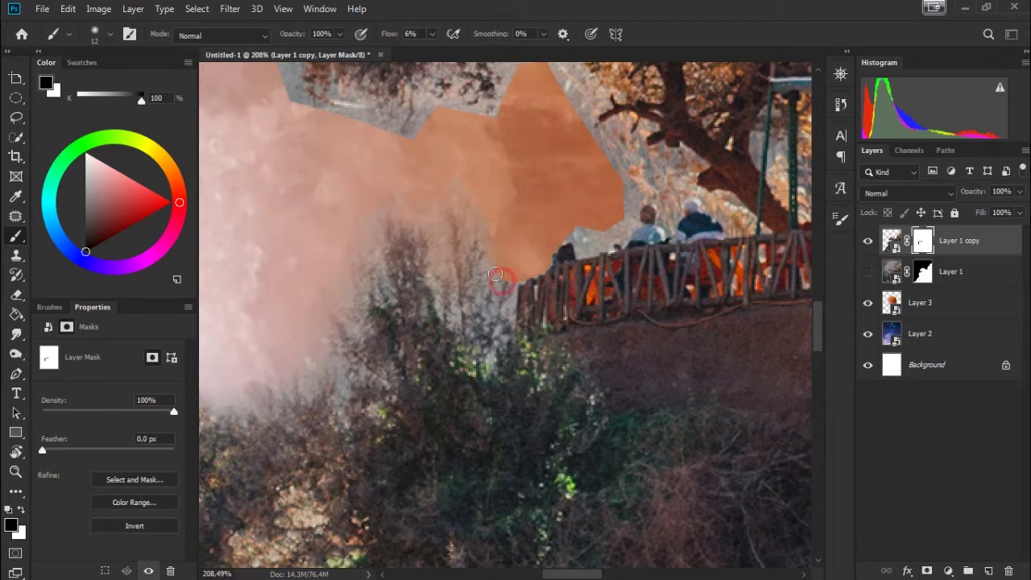
{"action": "left_click_drag", "start_coordinate": [516, 271], "coordinate": [504, 289]}
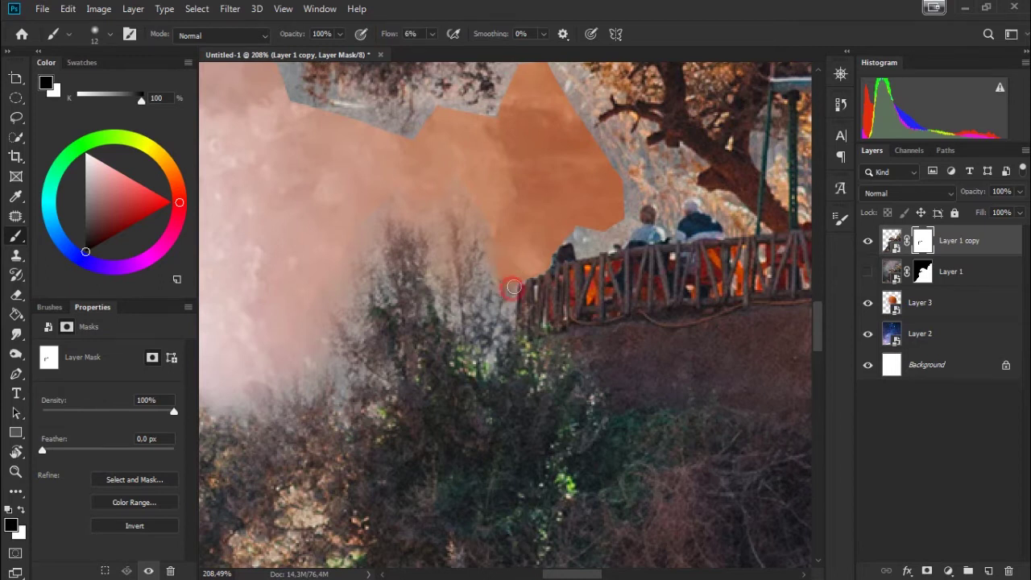
{"action": "left_click_drag", "start_coordinate": [545, 200], "coordinate": [444, 265]}
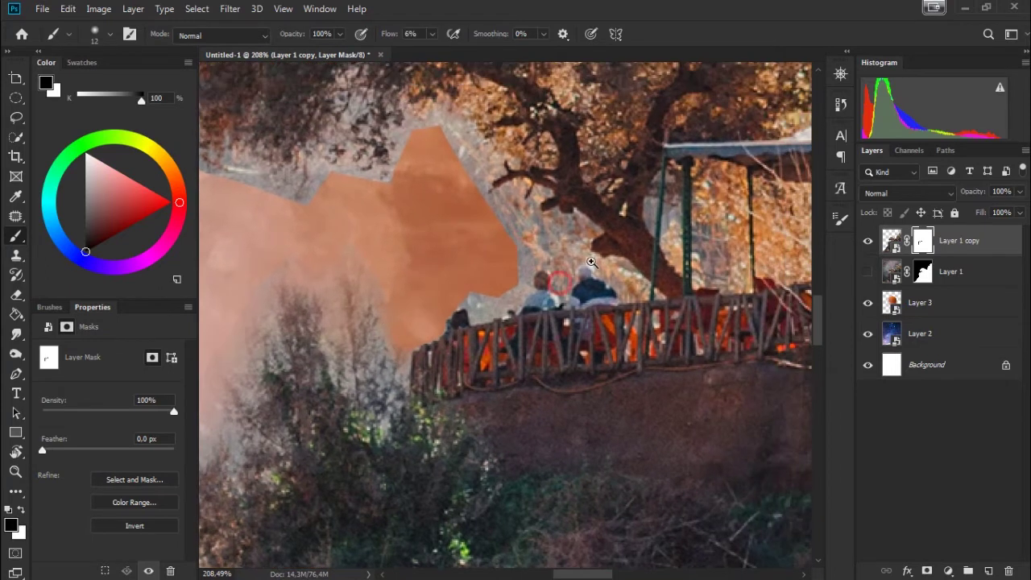
{"action": "scroll", "coordinate": [592, 262], "scroll_direction": "up", "scroll_amount": 1}
Step: Raise the flow back to 100% and shrink the brush to 9 px, then 3 px
{"action": "right_click", "coordinate": [583, 232]}
{"action": "left_click_drag", "start_coordinate": [390, 34], "coordinate": [472, 311]}
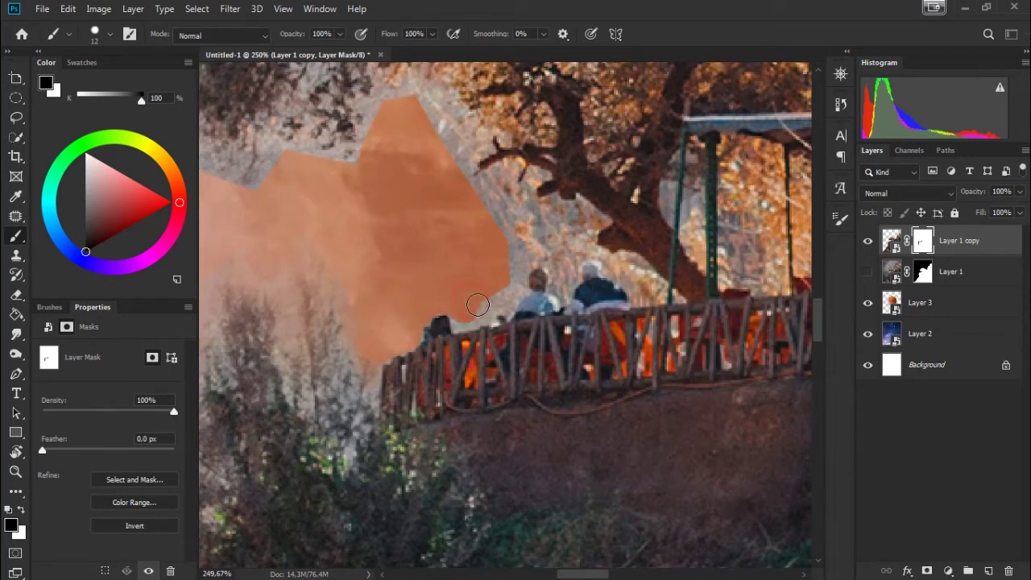
{"action": "right_click", "coordinate": [505, 268]}
{"action": "key", "text": "bracketleft"}
{"action": "key", "text": "bracketleft"}
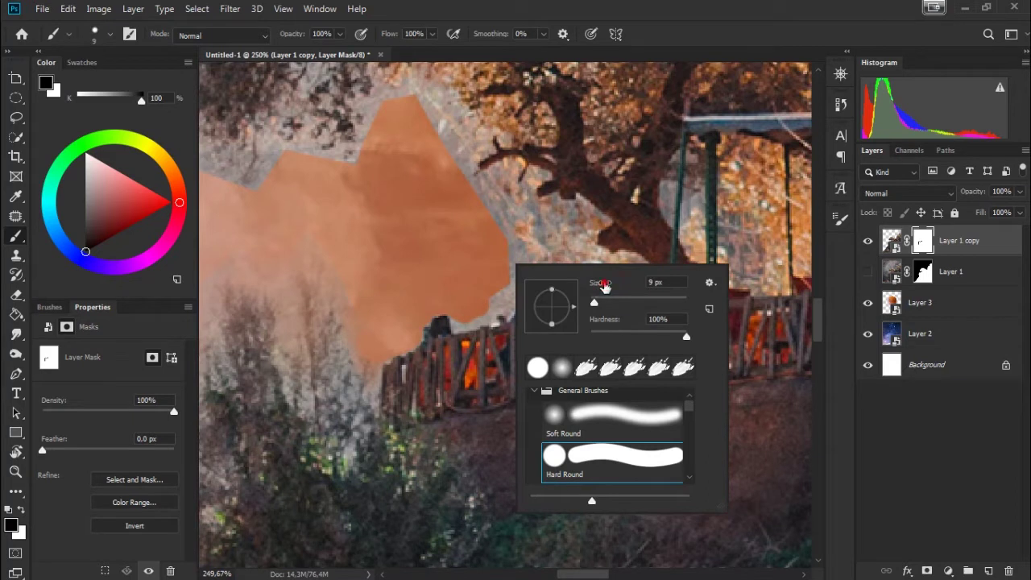
{"action": "left_click", "coordinate": [457, 313]}
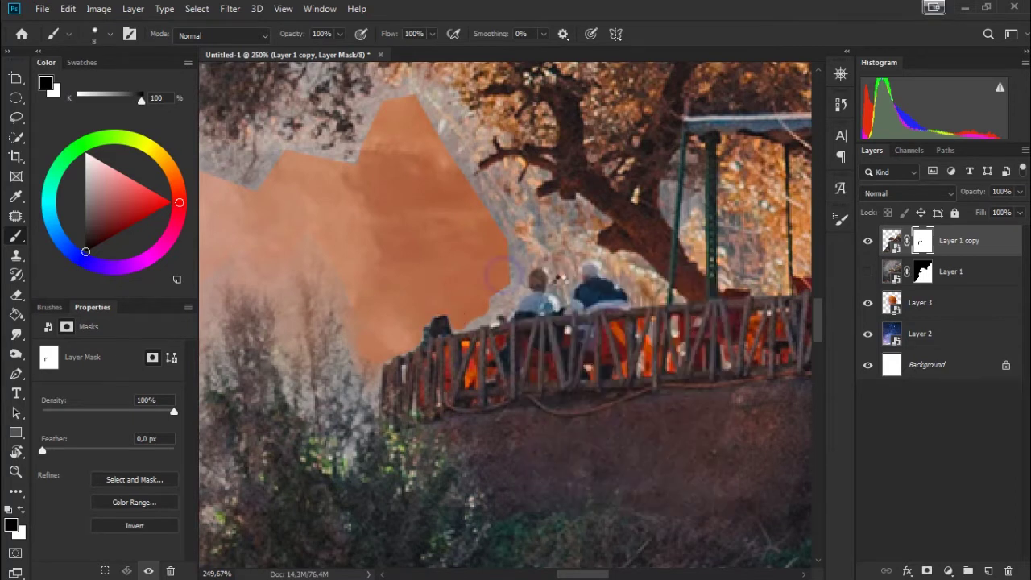
{"action": "right_click", "coordinate": [498, 276]}
{"action": "left_click_drag", "start_coordinate": [597, 311], "coordinate": [586, 312]}
{"action": "left_click", "coordinate": [461, 328]}
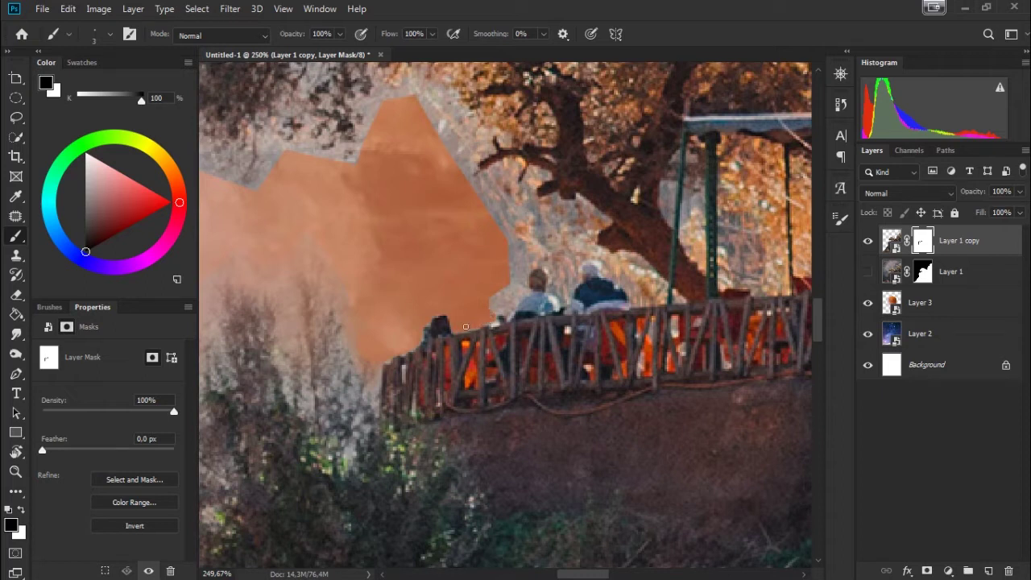
Step: With a 13 px brush, hide grey sky around the couple down toward the railing
{"action": "left_click_drag", "start_coordinate": [562, 279], "coordinate": [588, 279]}
{"action": "right_click", "coordinate": [556, 270]}
{"action": "left_click_drag", "start_coordinate": [635, 307], "coordinate": [637, 307]}
{"action": "left_click_drag", "start_coordinate": [513, 239], "coordinate": [492, 306]}
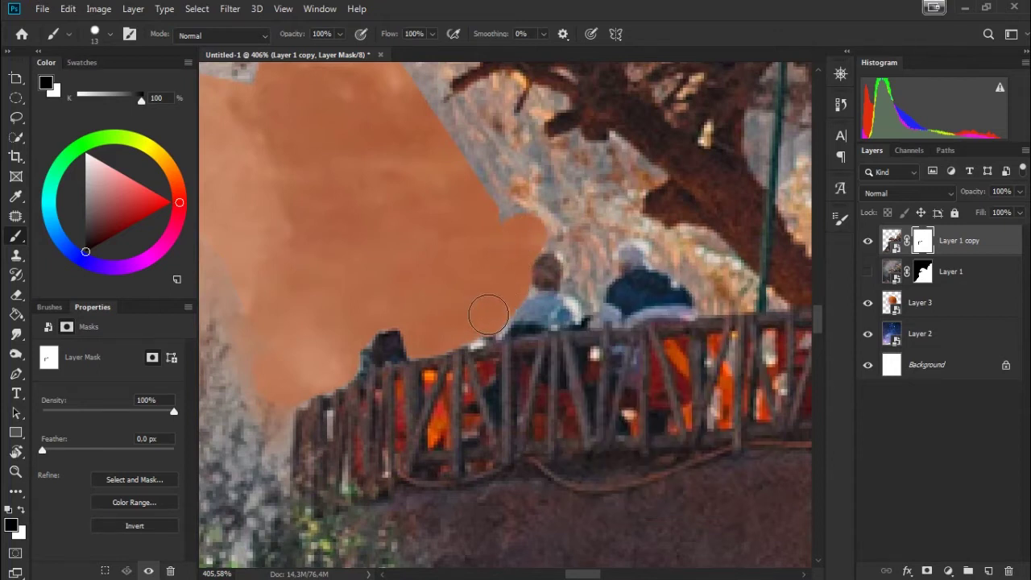
{"action": "left_click_drag", "start_coordinate": [589, 231], "coordinate": [510, 271]}
Step: With a 15 px brush, hide the grey sky between the heads and the tree trunk
{"action": "right_click", "coordinate": [520, 273]}
{"action": "left_click_drag", "start_coordinate": [601, 290], "coordinate": [606, 290]}
{"action": "key", "text": "Return"}
{"action": "mouse_move", "coordinate": [492, 274]}
{"action": "left_mouse_down"}
{"action": "mouse_move", "coordinate": [434, 281]}
{"action": "mouse_move", "coordinate": [536, 336]}
{"action": "left_mouse_up"}
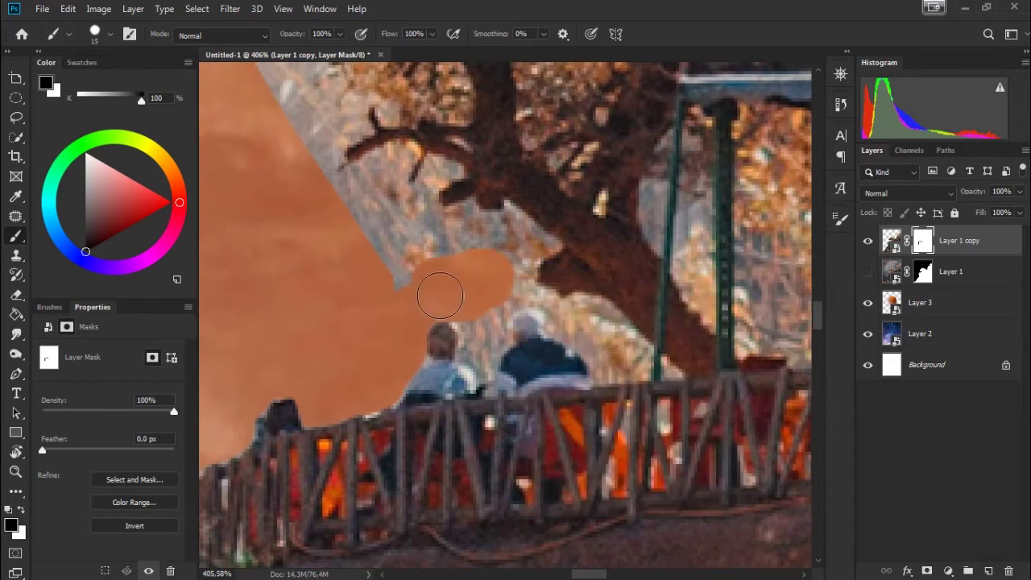
Step: Fix a stray spot by revealing it in white at 10 px then 6 px, then hiding it in black
{"action": "key", "text": "x"}
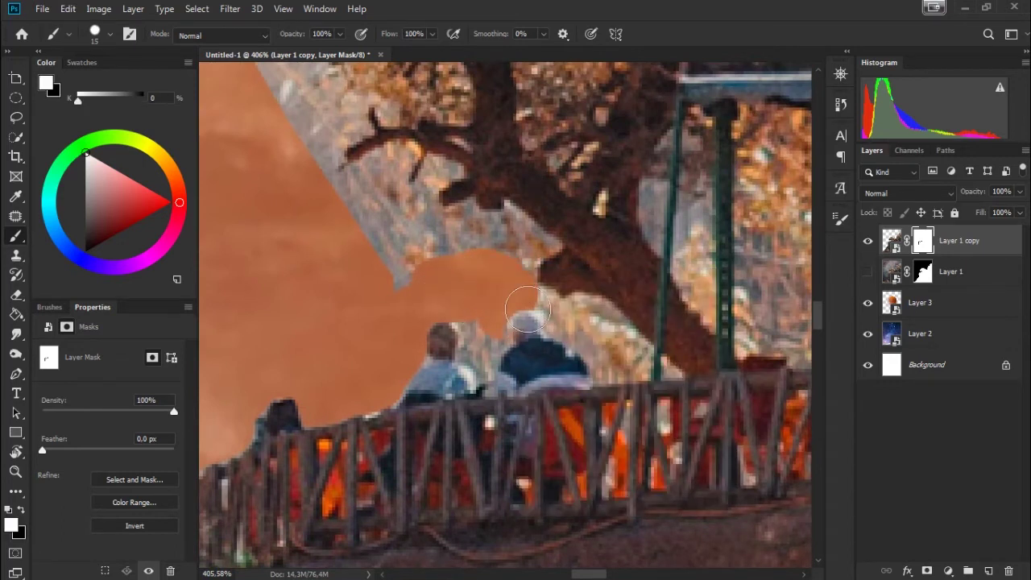
{"action": "right_click", "coordinate": [564, 282]}
{"action": "type", "text": "10"}
{"action": "key", "text": "Return"}
{"action": "right_click", "coordinate": [506, 292]}
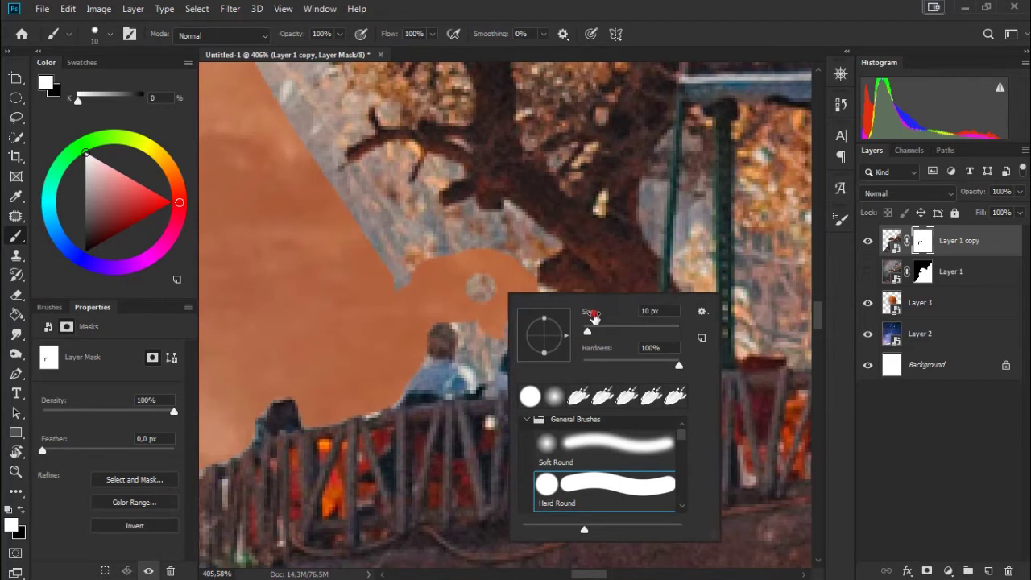
{"action": "type", "text": "6"}
{"action": "key", "text": "Return"}
{"action": "left_click", "coordinate": [481, 284]}
{"action": "key", "text": "x"}
{"action": "left_click_drag", "start_coordinate": [475, 295], "coordinate": [486, 274]}
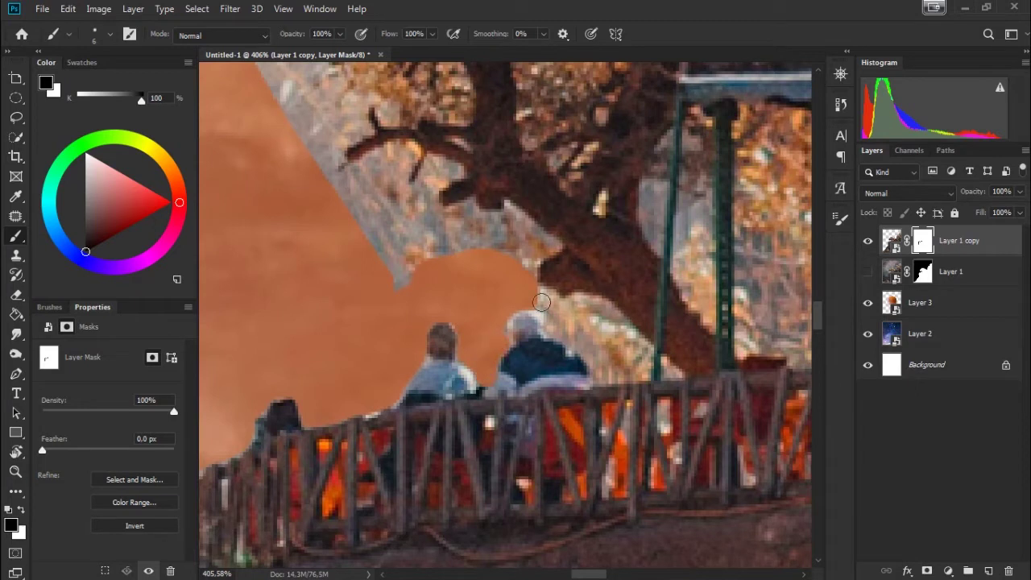
Step: Hide the grey sky to the right of the man's head
{"action": "left_click_drag", "start_coordinate": [546, 301], "coordinate": [603, 379]}
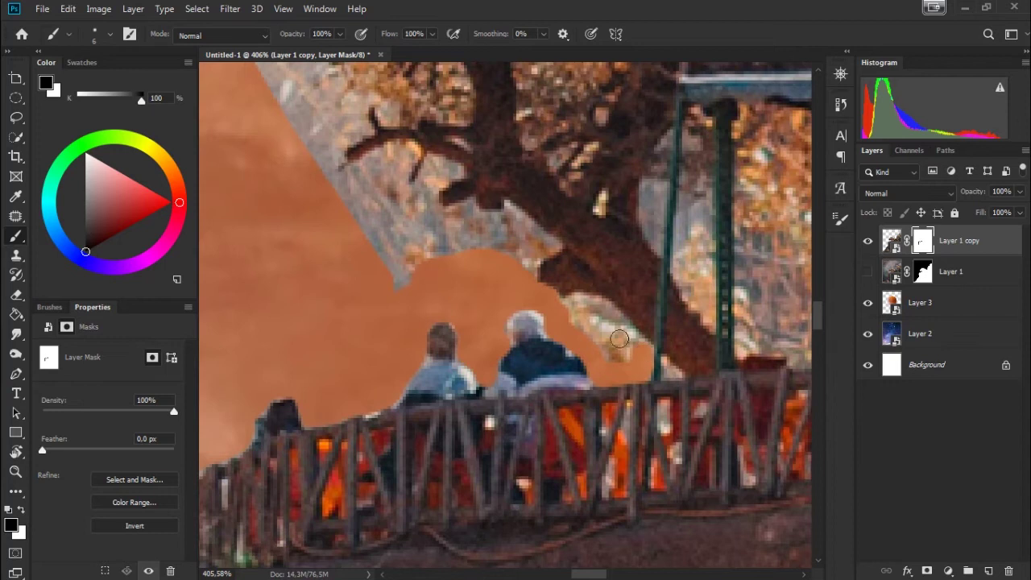
{"action": "scroll", "coordinate": [641, 355], "scroll_direction": "down", "scroll_amount": 4}
{"action": "left_click_drag", "start_coordinate": [708, 318], "coordinate": [548, 391]}
{"action": "right_click", "coordinate": [548, 390]}
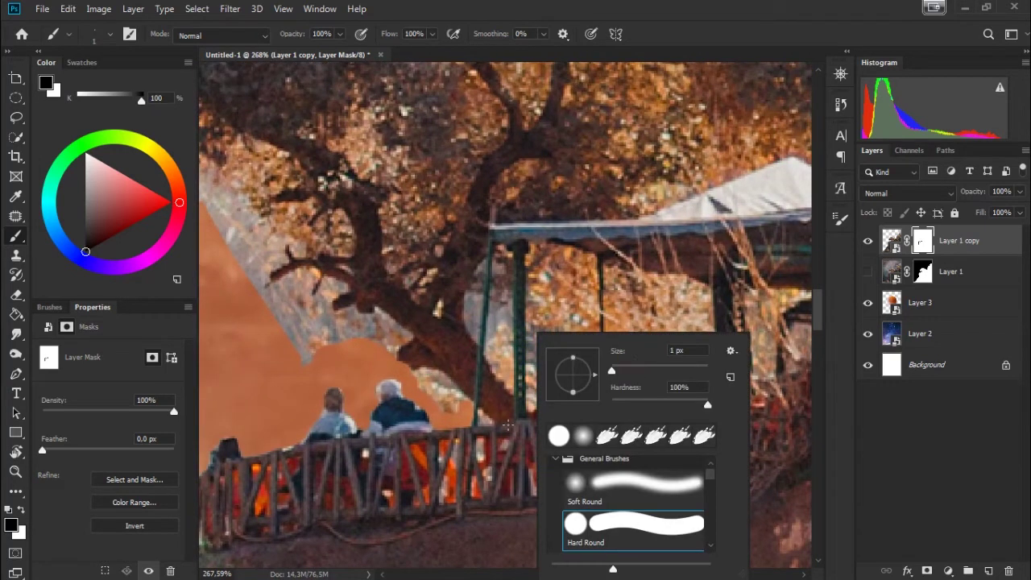
Step: Resize the brush from 3 px to 7 px and hide grey sky beside the tree branch
{"action": "left_click_drag", "start_coordinate": [619, 354], "coordinate": [624, 355]}
{"action": "left_click", "coordinate": [481, 420]}
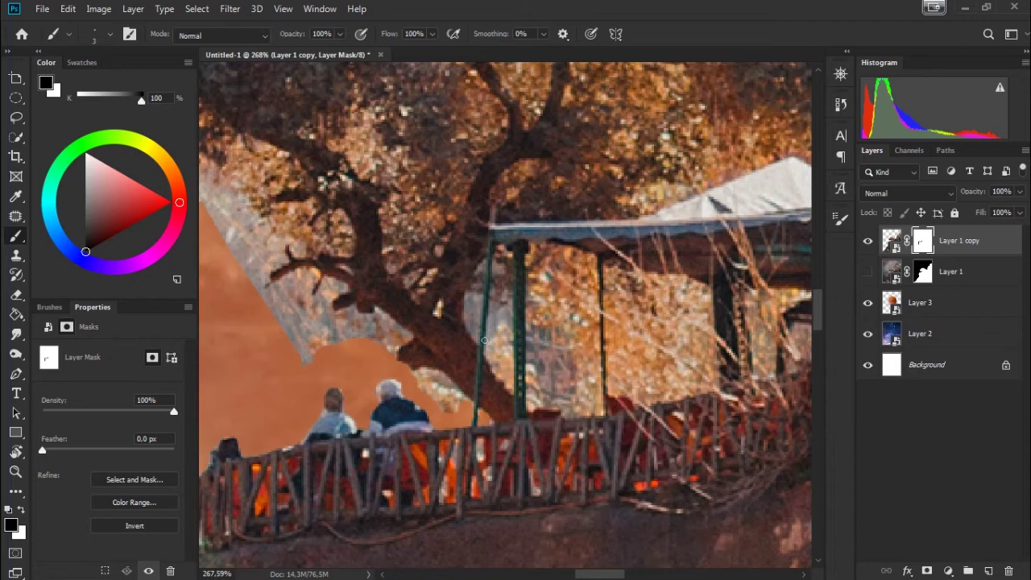
{"action": "scroll", "coordinate": [485, 340], "scroll_direction": "down", "scroll_amount": 5}
{"action": "scroll", "coordinate": [499, 279], "scroll_direction": "up", "scroll_amount": 4}
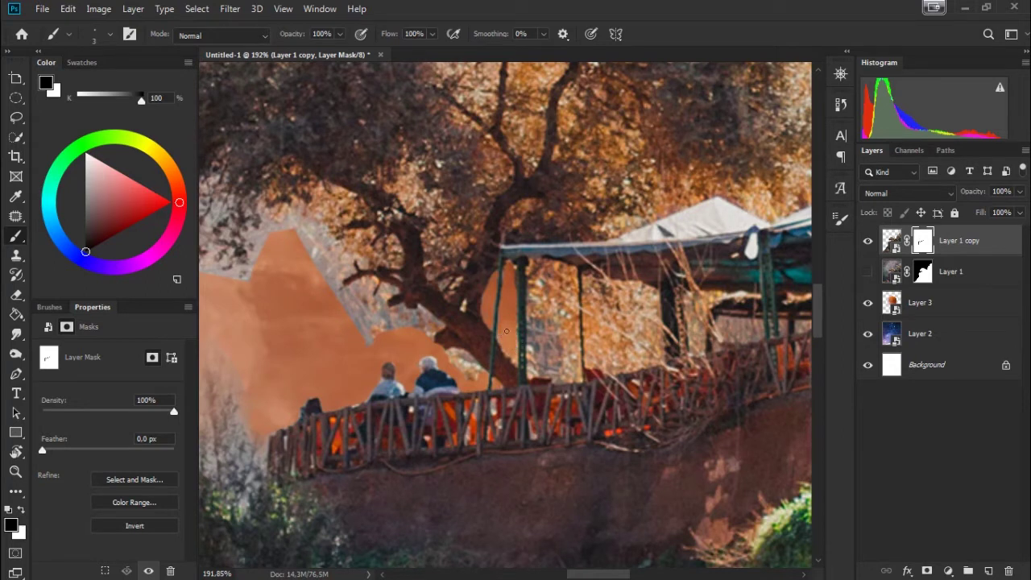
{"action": "right_click", "coordinate": [521, 318]}
{"action": "key", "text": "Return"}
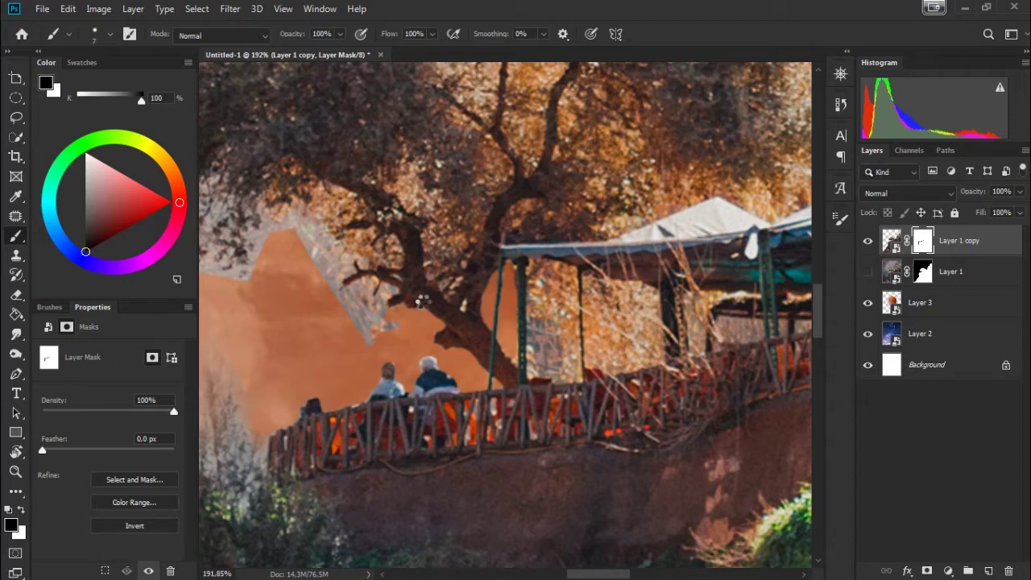
{"action": "left_click_drag", "start_coordinate": [492, 343], "coordinate": [580, 377]}
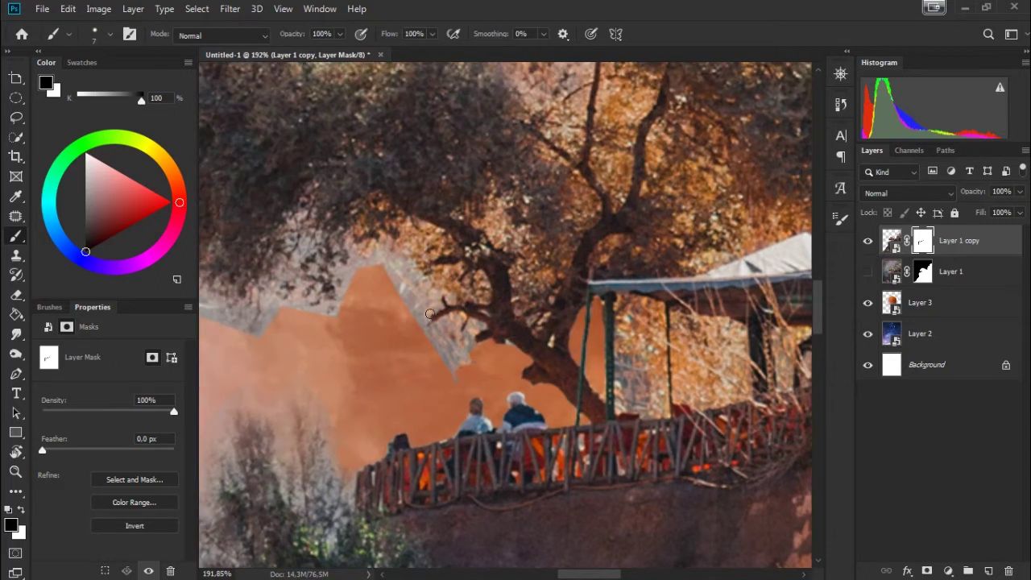
{"action": "left_click_drag", "start_coordinate": [474, 361], "coordinate": [458, 370]}
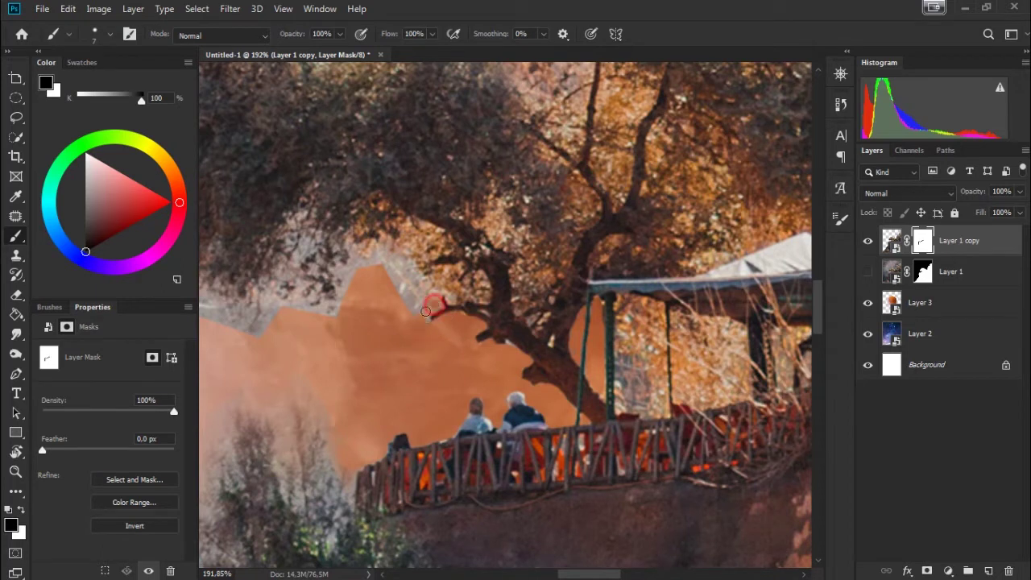
Step: Drop the brush flow to a very low value, entering 5 for Flow
{"action": "left_click_drag", "start_coordinate": [433, 300], "coordinate": [493, 348]}
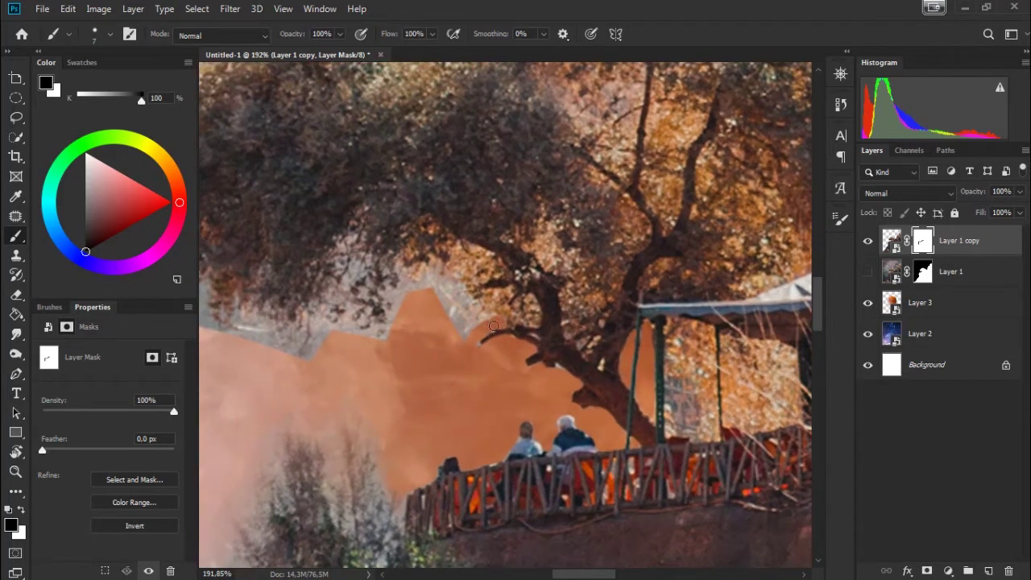
{"action": "right_click", "coordinate": [532, 307]}
{"action": "left_click_drag", "start_coordinate": [379, 34], "coordinate": [299, 87]}
{"action": "type", "text": "5"}
{"action": "key", "text": "Return"}
Step: Softly hide grey sky beside the canopy with a 21 px brush
{"action": "right_click", "coordinate": [484, 333]}
{"action": "type", "text": "21"}
{"action": "key", "text": "Return"}
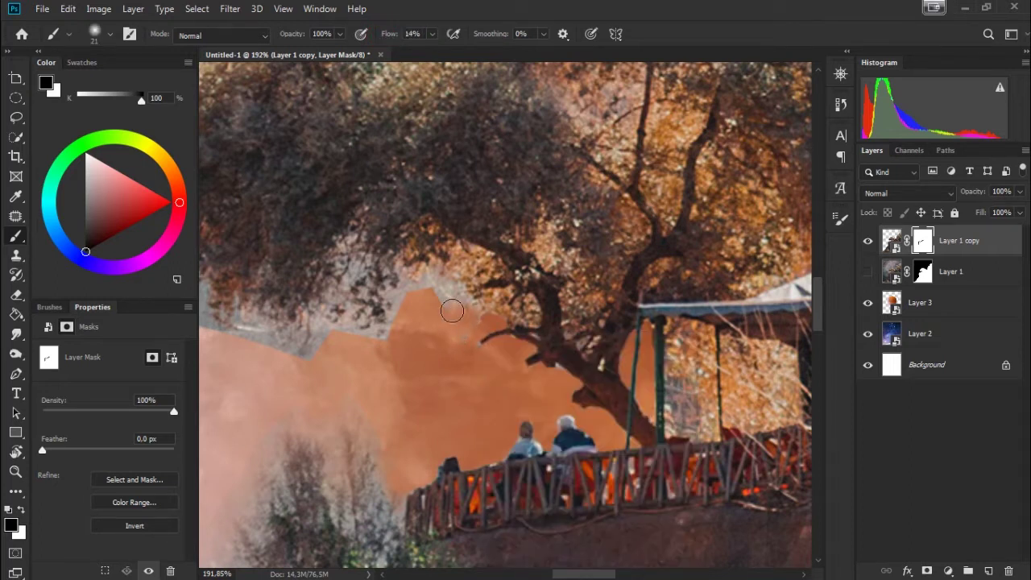
{"action": "mouse_move", "coordinate": [452, 311]}
{"action": "left_mouse_down"}
{"action": "mouse_move", "coordinate": [469, 320]}
{"action": "mouse_move", "coordinate": [409, 294]}
{"action": "mouse_move", "coordinate": [407, 330]}
{"action": "left_mouse_up"}
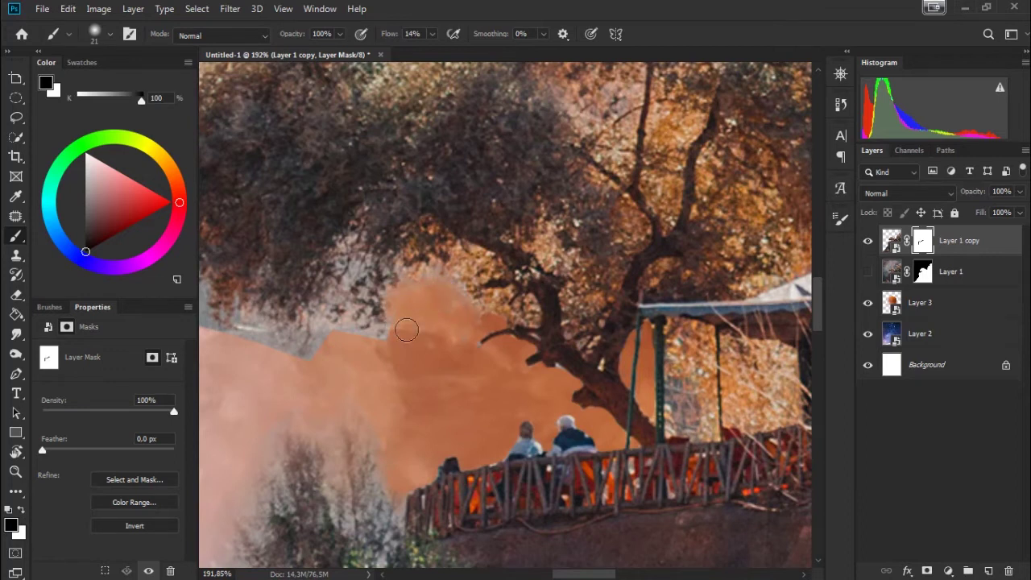
Step: Shrink the brush to 3 px and return flow to 100% while viewing the upper canopy
{"action": "left_click_drag", "start_coordinate": [479, 313], "coordinate": [531, 328]}
{"action": "right_click", "coordinate": [727, 332]}
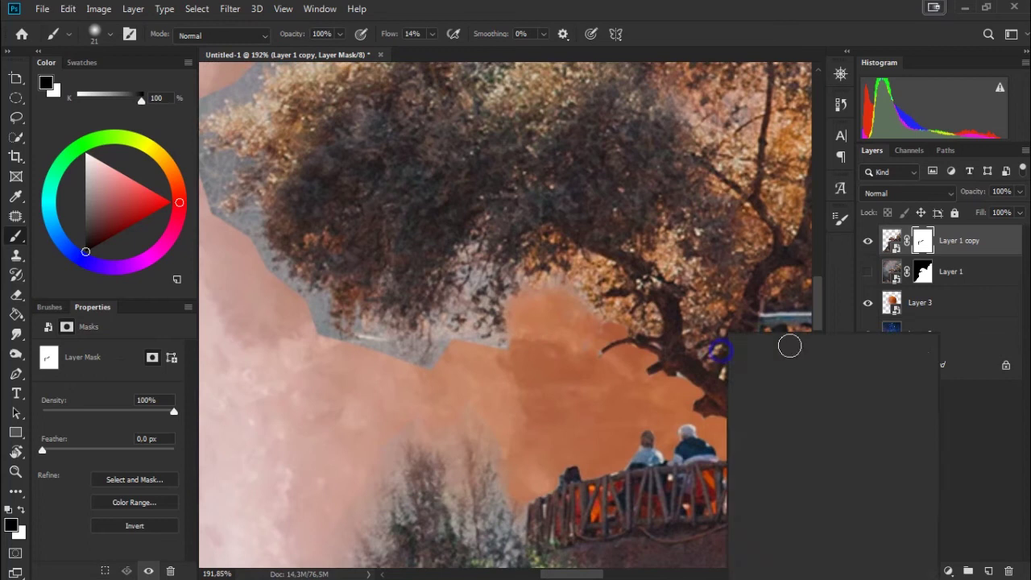
{"action": "left_click_drag", "start_coordinate": [806, 371], "coordinate": [803, 371]}
{"action": "key", "text": "Escape"}
{"action": "key", "text": "shift+0"}
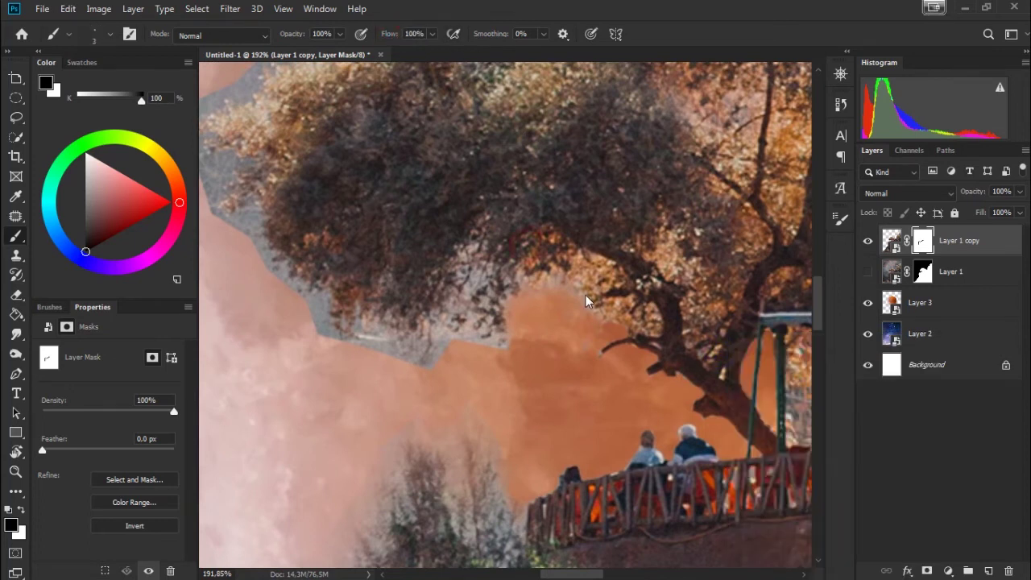
{"action": "left_click_drag", "start_coordinate": [575, 292], "coordinate": [590, 346]}
Step: With a 55 px soft brush at about 13% flow, blend the canopy's left edge into the moon
{"action": "left_click_drag", "start_coordinate": [387, 38], "coordinate": [322, 71]}
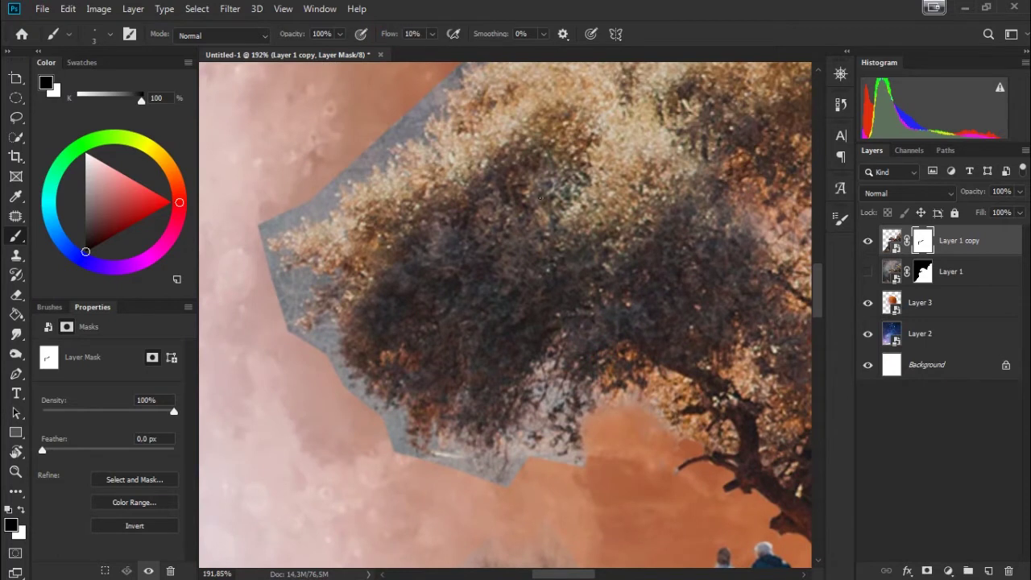
{"action": "right_click", "coordinate": [617, 304]}
{"action": "type", "text": "55"}
{"action": "key", "text": "Return"}
{"action": "mouse_move", "coordinate": [555, 454]}
{"action": "left_mouse_down"}
{"action": "mouse_move", "coordinate": [481, 488]}
{"action": "mouse_move", "coordinate": [431, 464]}
{"action": "mouse_move", "coordinate": [443, 483]}
{"action": "mouse_move", "coordinate": [375, 428]}
{"action": "mouse_move", "coordinate": [409, 486]}
{"action": "mouse_move", "coordinate": [414, 442]}
{"action": "mouse_move", "coordinate": [310, 377]}
{"action": "mouse_move", "coordinate": [299, 346]}
{"action": "mouse_move", "coordinate": [333, 427]}
{"action": "mouse_move", "coordinate": [289, 334]}
{"action": "left_mouse_up"}
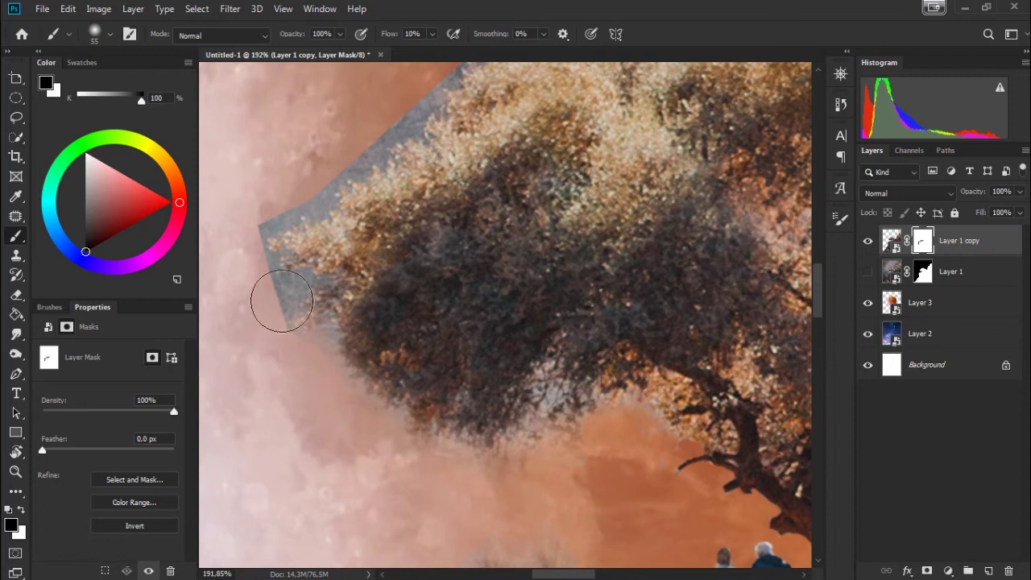
{"action": "left_click_drag", "start_coordinate": [389, 34], "coordinate": [399, 36]}
{"action": "left_click_drag", "start_coordinate": [265, 227], "coordinate": [271, 301]}
{"action": "mouse_move", "coordinate": [299, 341]}
{"action": "left_mouse_down"}
{"action": "mouse_move", "coordinate": [336, 395]}
{"action": "mouse_move", "coordinate": [276, 189]}
{"action": "left_mouse_up"}
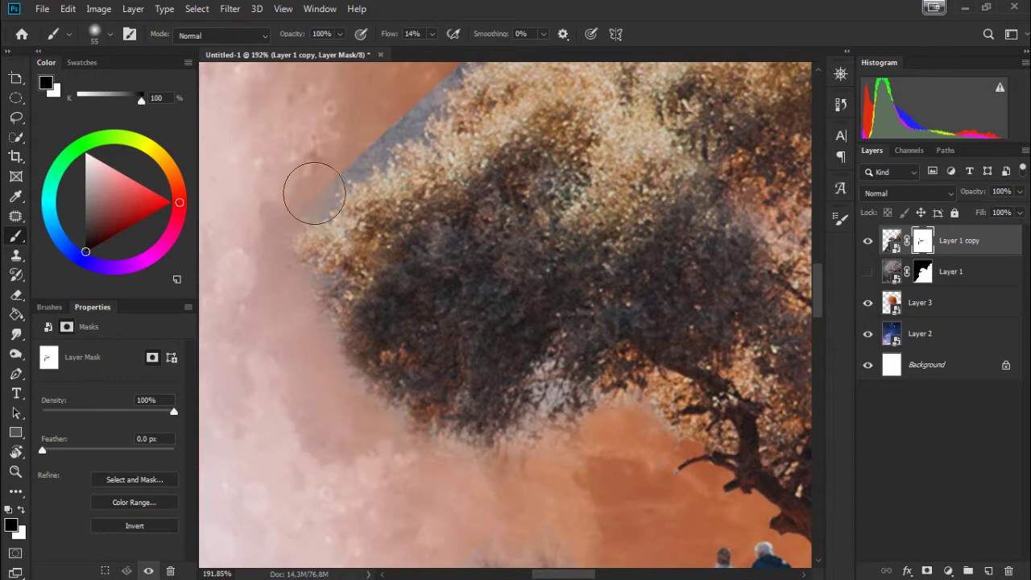
{"action": "scroll", "coordinate": [330, 189], "scroll_direction": "down", "scroll_amount": 3}
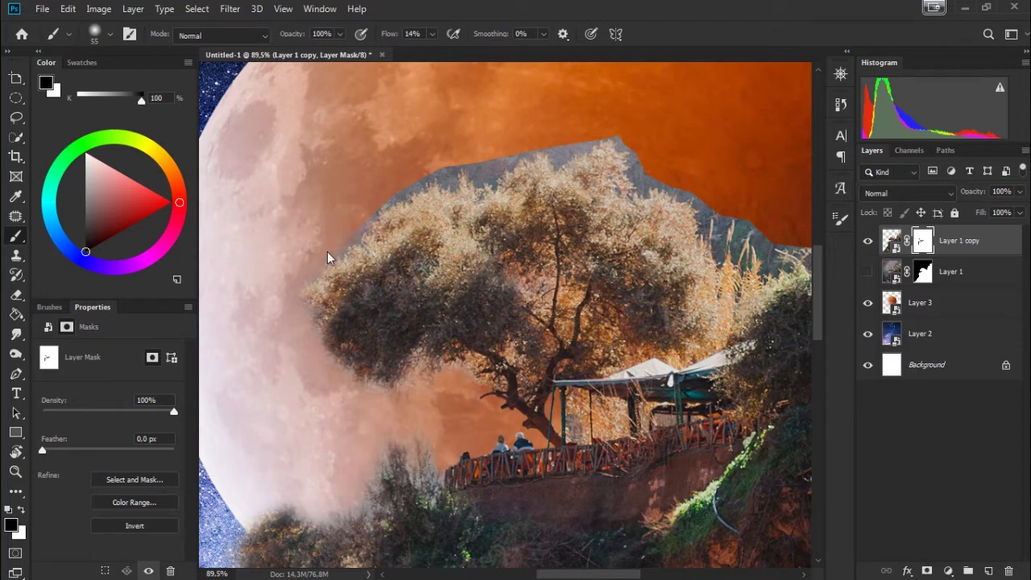
Step: Paint away the grey mountain strip above the tree and the band under the moon's lower-right edge
{"action": "left_click_drag", "start_coordinate": [308, 273], "coordinate": [432, 172]}
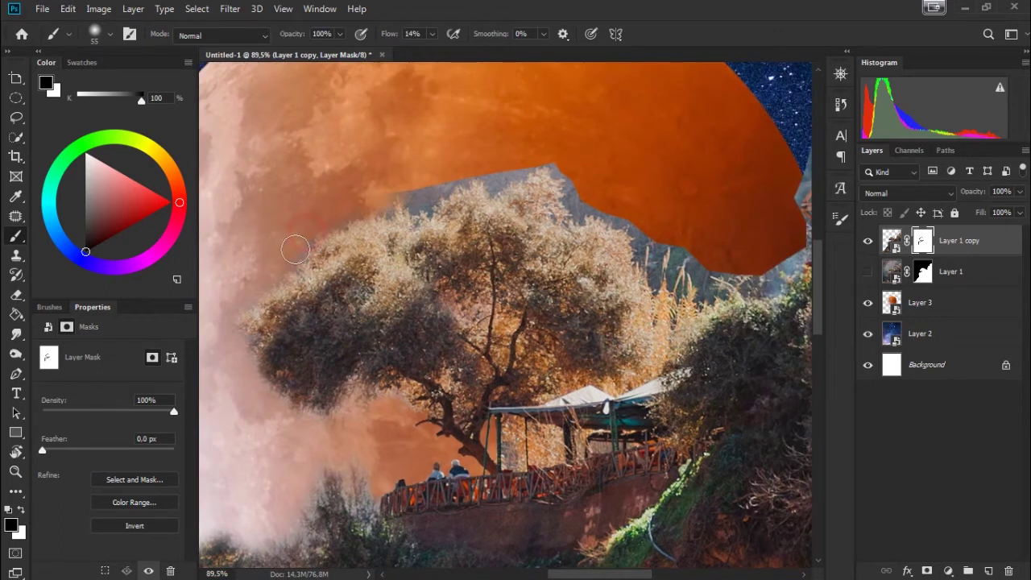
{"action": "mouse_move", "coordinate": [422, 179]}
{"action": "left_mouse_down"}
{"action": "mouse_move", "coordinate": [384, 193]}
{"action": "mouse_move", "coordinate": [471, 174]}
{"action": "mouse_move", "coordinate": [368, 196]}
{"action": "mouse_move", "coordinate": [421, 202]}
{"action": "mouse_move", "coordinate": [476, 166]}
{"action": "mouse_move", "coordinate": [465, 166]}
{"action": "mouse_move", "coordinate": [474, 191]}
{"action": "mouse_move", "coordinate": [461, 193]}
{"action": "mouse_move", "coordinate": [506, 174]}
{"action": "mouse_move", "coordinate": [543, 177]}
{"action": "mouse_move", "coordinate": [546, 191]}
{"action": "mouse_move", "coordinate": [554, 178]}
{"action": "mouse_move", "coordinate": [556, 222]}
{"action": "mouse_move", "coordinate": [607, 232]}
{"action": "mouse_move", "coordinate": [518, 317]}
{"action": "mouse_move", "coordinate": [476, 301]}
{"action": "mouse_move", "coordinate": [510, 344]}
{"action": "mouse_move", "coordinate": [531, 319]}
{"action": "mouse_move", "coordinate": [545, 340]}
{"action": "mouse_move", "coordinate": [526, 357]}
{"action": "mouse_move", "coordinate": [568, 372]}
{"action": "left_mouse_up"}
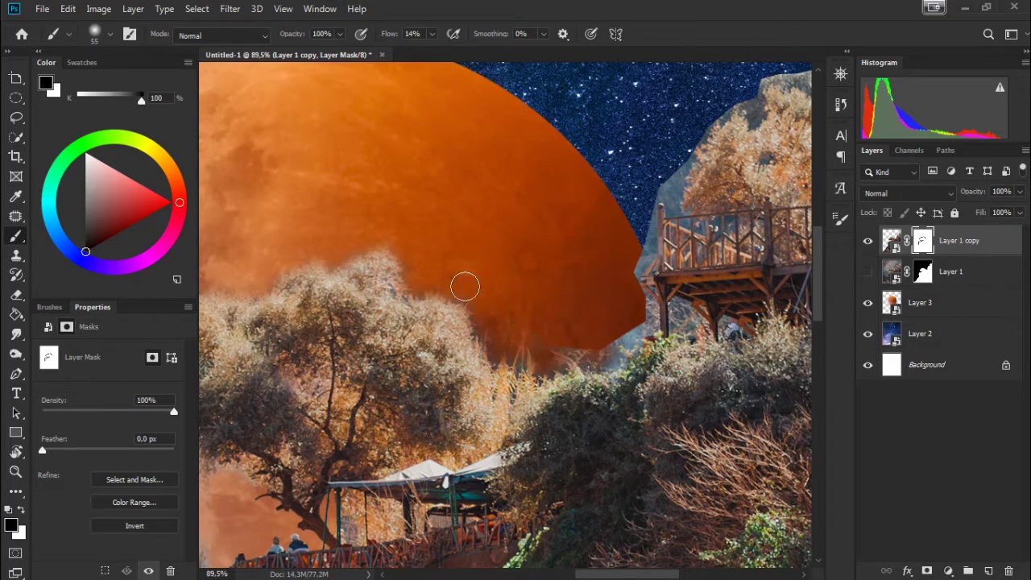
{"action": "scroll", "coordinate": [456, 282], "scroll_direction": "right", "scroll_amount": 2}
{"action": "left_click", "coordinate": [570, 324]}
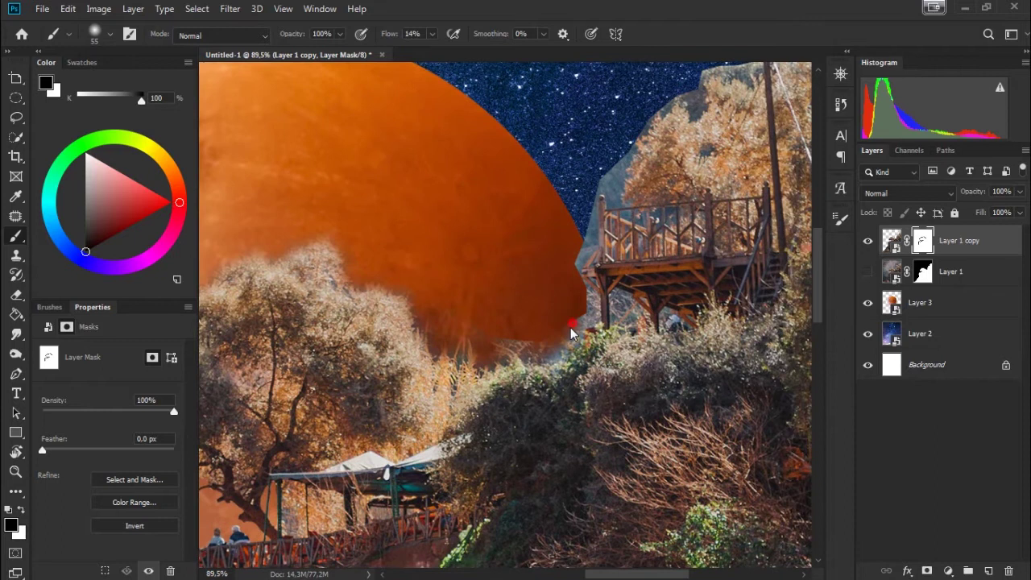
{"action": "mouse_move", "coordinate": [566, 312]}
{"action": "left_mouse_down"}
{"action": "mouse_move", "coordinate": [551, 355]}
{"action": "mouse_move", "coordinate": [529, 341]}
{"action": "mouse_move", "coordinate": [579, 310]}
{"action": "left_mouse_up"}
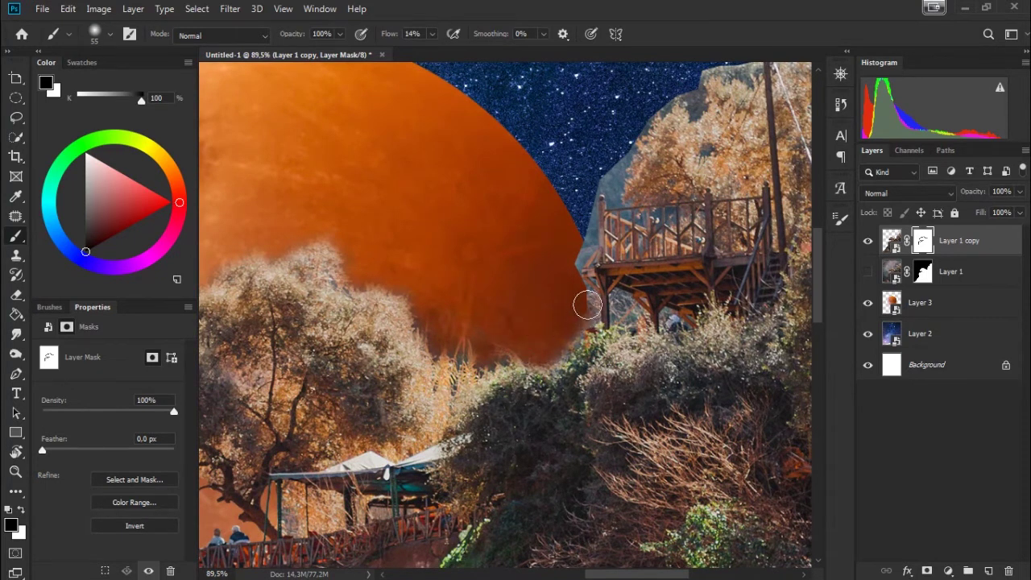
{"action": "scroll", "coordinate": [579, 310], "scroll_direction": "up", "scroll_amount": 1}
{"action": "scroll", "coordinate": [579, 310], "scroll_direction": "up", "scroll_amount": 1}
{"action": "right_click", "coordinate": [545, 259]}
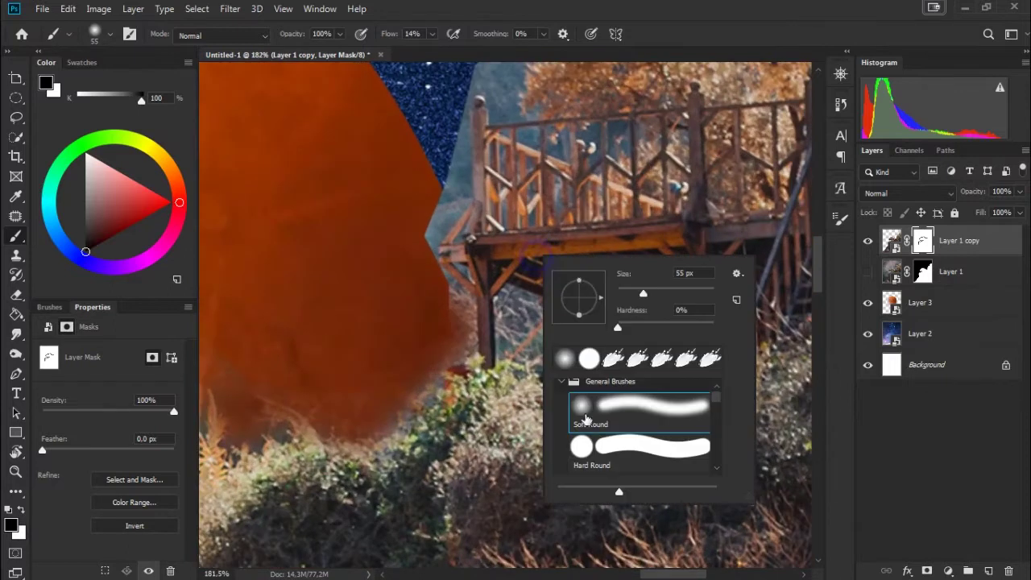
Step: Mask the grey sky along the balcony pillar with a 17 px full-flow brush
{"action": "type", "text": "17"}
{"action": "key", "text": "Return"}
{"action": "key", "text": "shift+0"}
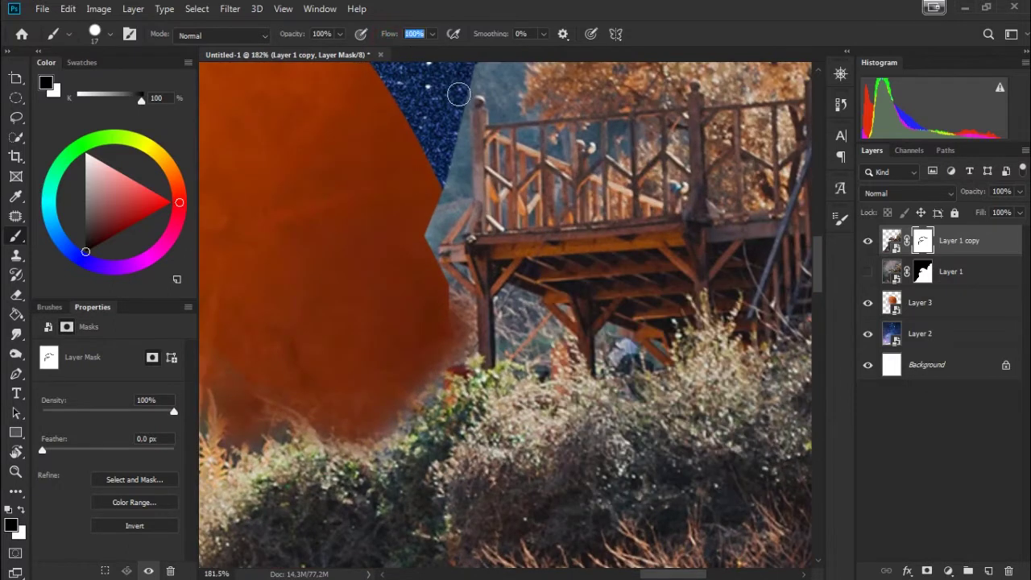
{"action": "mouse_move", "coordinate": [457, 118]}
{"action": "left_mouse_down"}
{"action": "mouse_move", "coordinate": [463, 155]}
{"action": "mouse_move", "coordinate": [440, 218]}
{"action": "mouse_move", "coordinate": [443, 181]}
{"action": "left_mouse_up"}
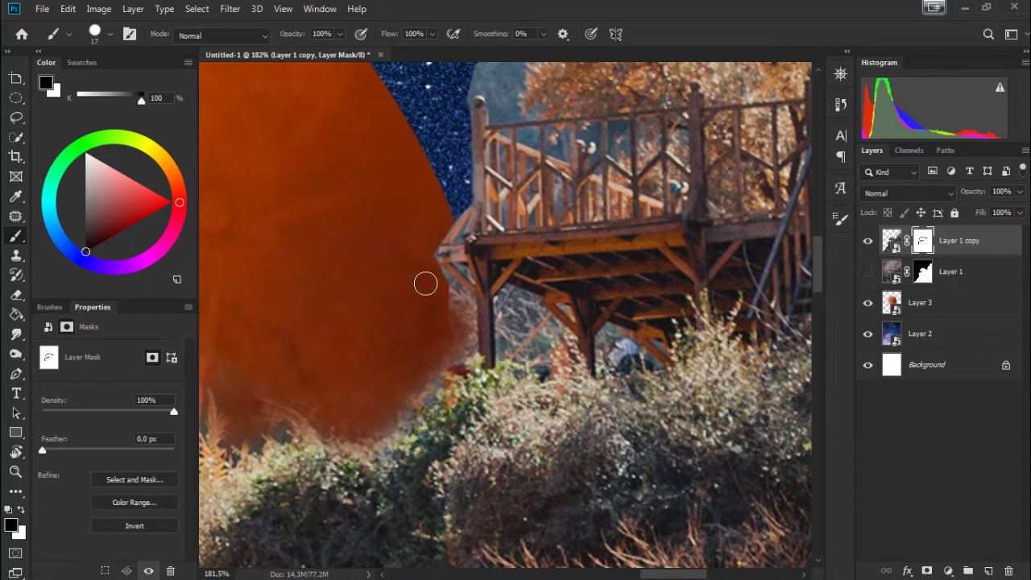
{"action": "mouse_move", "coordinate": [432, 277]}
{"action": "left_mouse_down"}
{"action": "mouse_move", "coordinate": [460, 299]}
{"action": "mouse_move", "coordinate": [465, 336]}
{"action": "mouse_move", "coordinate": [448, 314]}
{"action": "mouse_move", "coordinate": [440, 345]}
{"action": "mouse_move", "coordinate": [457, 351]}
{"action": "left_mouse_up"}
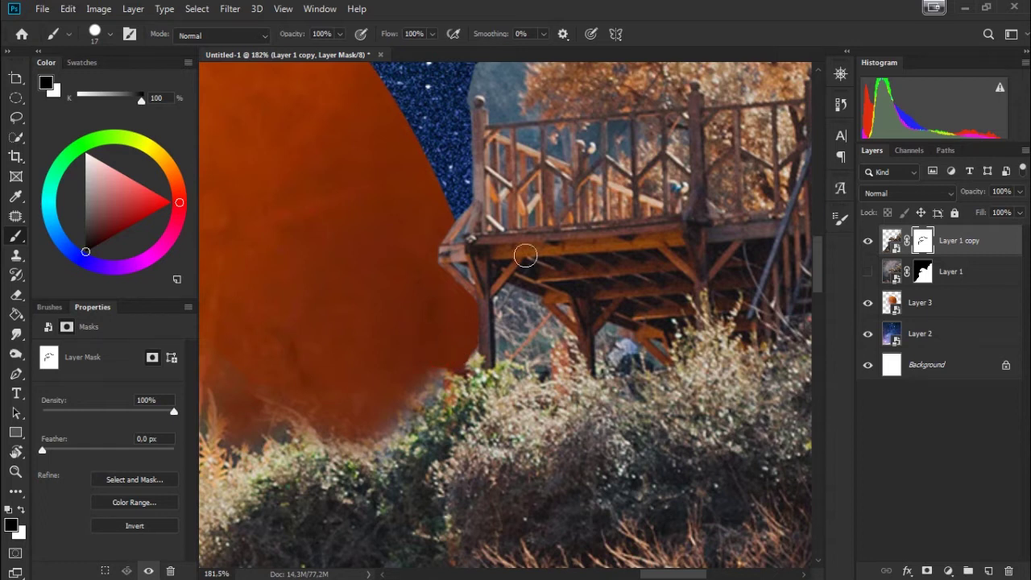
{"action": "left_click_drag", "start_coordinate": [528, 295], "coordinate": [447, 449]}
{"action": "mouse_move", "coordinate": [404, 217]}
{"action": "left_mouse_down"}
{"action": "mouse_move", "coordinate": [397, 279]}
{"action": "mouse_move", "coordinate": [379, 295]}
{"action": "mouse_move", "coordinate": [407, 305]}
{"action": "left_mouse_up"}
Step: Switch to a Soft Round 20 px brush at 9% flow and mask the haze at the railing top
{"action": "right_click", "coordinate": [462, 269]}
{"action": "left_click_drag", "start_coordinate": [549, 307], "coordinate": [543, 306]}
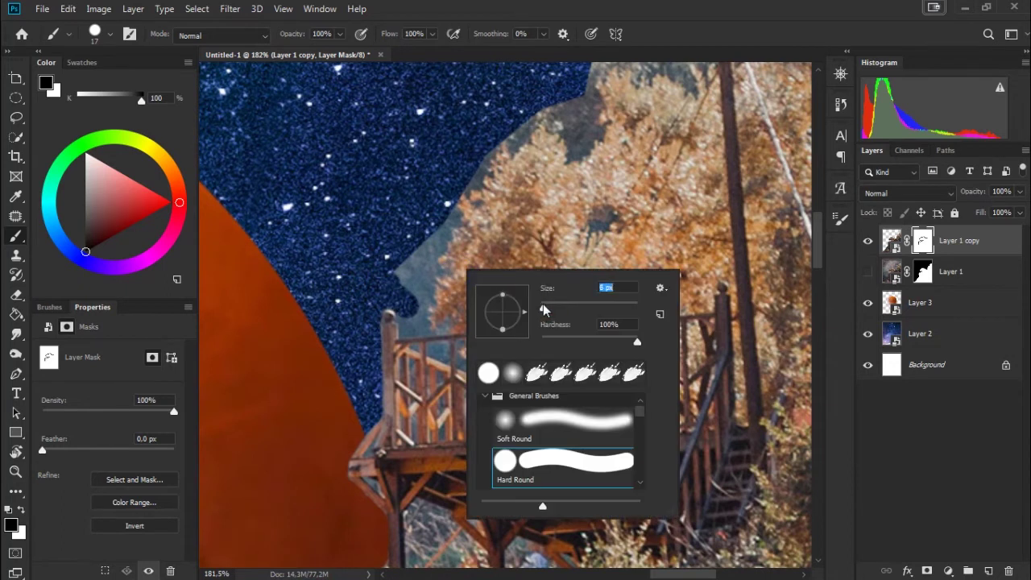
{"action": "left_click", "coordinate": [410, 321]}
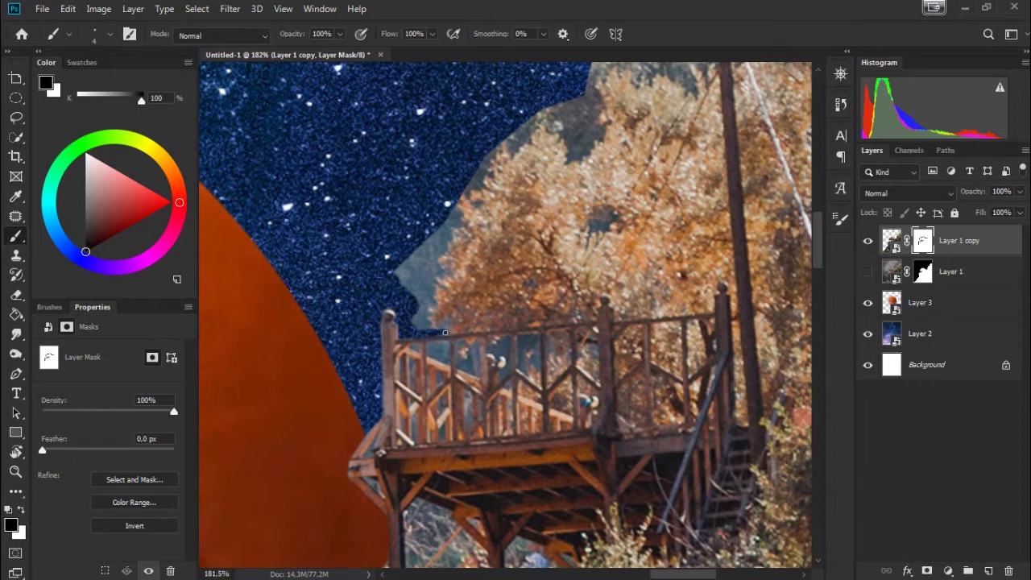
{"action": "right_click", "coordinate": [482, 224]}
{"action": "left_click", "coordinate": [533, 325]}
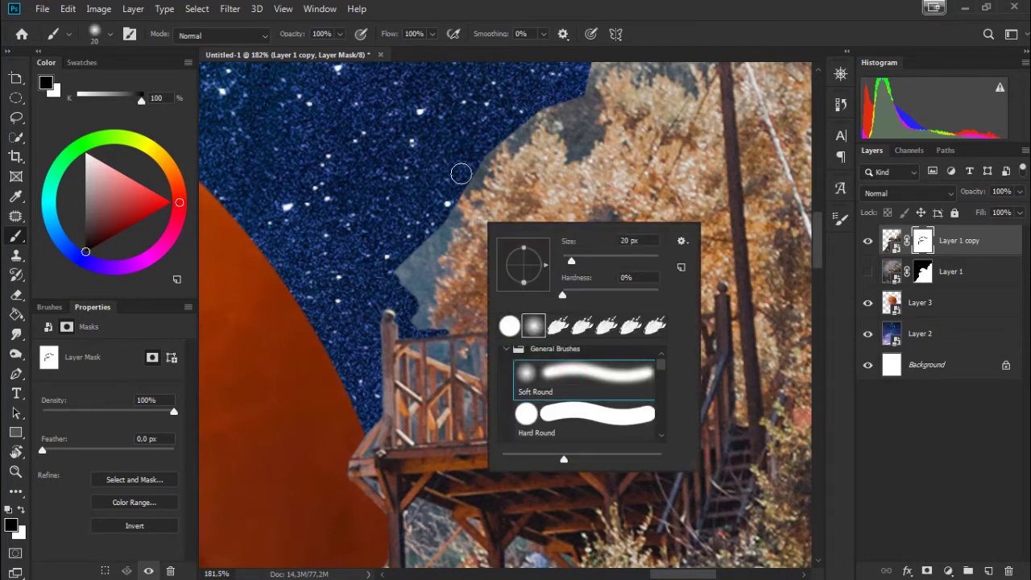
{"action": "left_click_drag", "start_coordinate": [387, 36], "coordinate": [322, 73]}
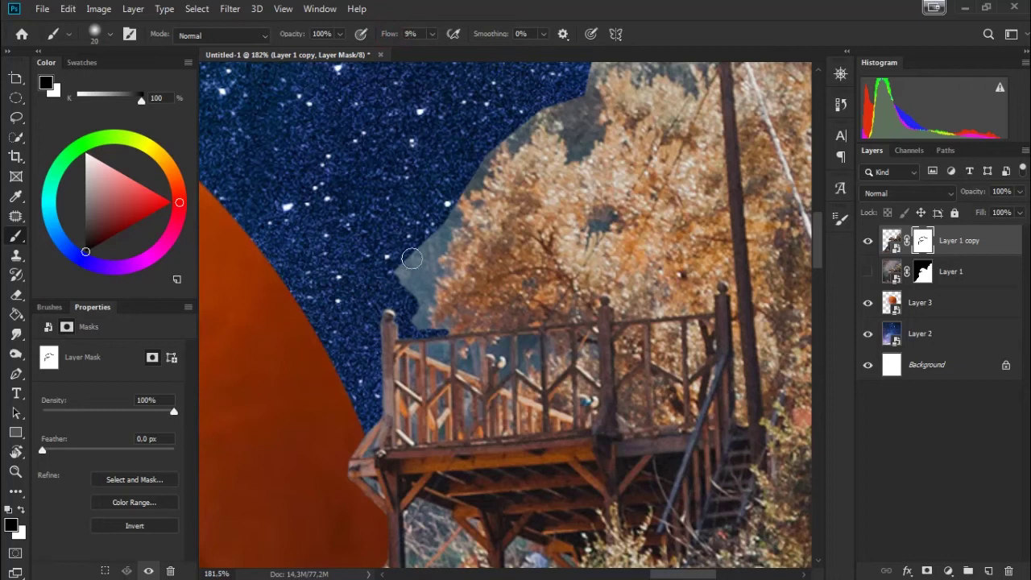
{"action": "mouse_move", "coordinate": [429, 320]}
{"action": "left_mouse_down"}
{"action": "mouse_move", "coordinate": [409, 281]}
{"action": "mouse_move", "coordinate": [419, 270]}
{"action": "mouse_move", "coordinate": [398, 266]}
{"action": "mouse_move", "coordinate": [427, 241]}
{"action": "mouse_move", "coordinate": [447, 259]}
{"action": "mouse_move", "coordinate": [453, 211]}
{"action": "mouse_move", "coordinate": [410, 281]}
{"action": "left_mouse_up"}
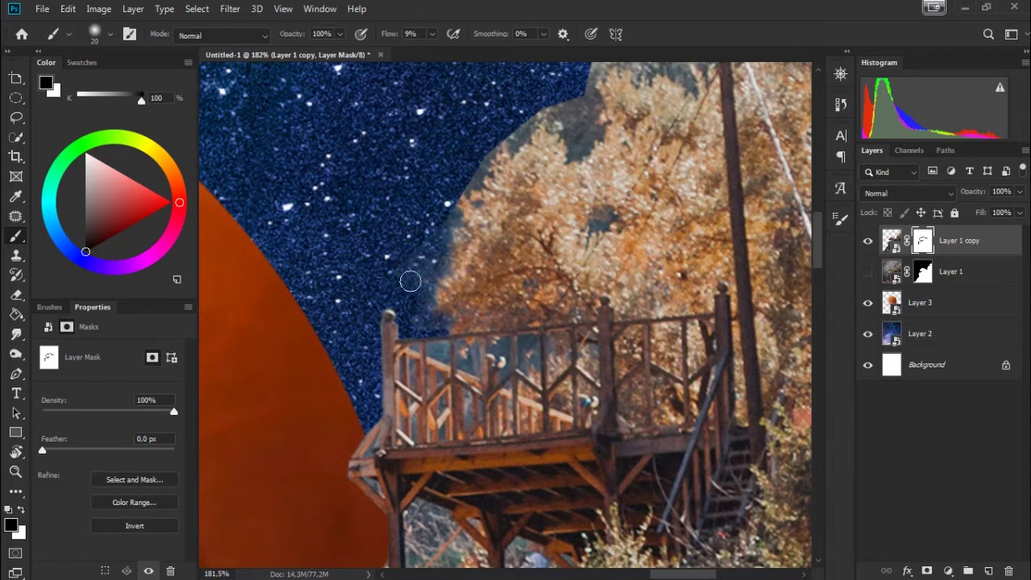
{"action": "scroll", "coordinate": [468, 170], "scroll_direction": "down", "scroll_amount": 2}
Step: Paint the mask black along the tree edge up to the pole top
{"action": "scroll", "coordinate": [405, 240], "scroll_direction": "down", "scroll_amount": 2}
{"action": "scroll", "coordinate": [386, 274], "scroll_direction": "down", "scroll_amount": 2}
{"action": "scroll", "coordinate": [364, 313], "scroll_direction": "down", "scroll_amount": 2}
{"action": "mouse_move", "coordinate": [365, 313]}
{"action": "left_mouse_down"}
{"action": "mouse_move", "coordinate": [385, 296]}
{"action": "mouse_move", "coordinate": [354, 342]}
{"action": "mouse_move", "coordinate": [392, 287]}
{"action": "mouse_move", "coordinate": [418, 271]}
{"action": "left_mouse_up"}
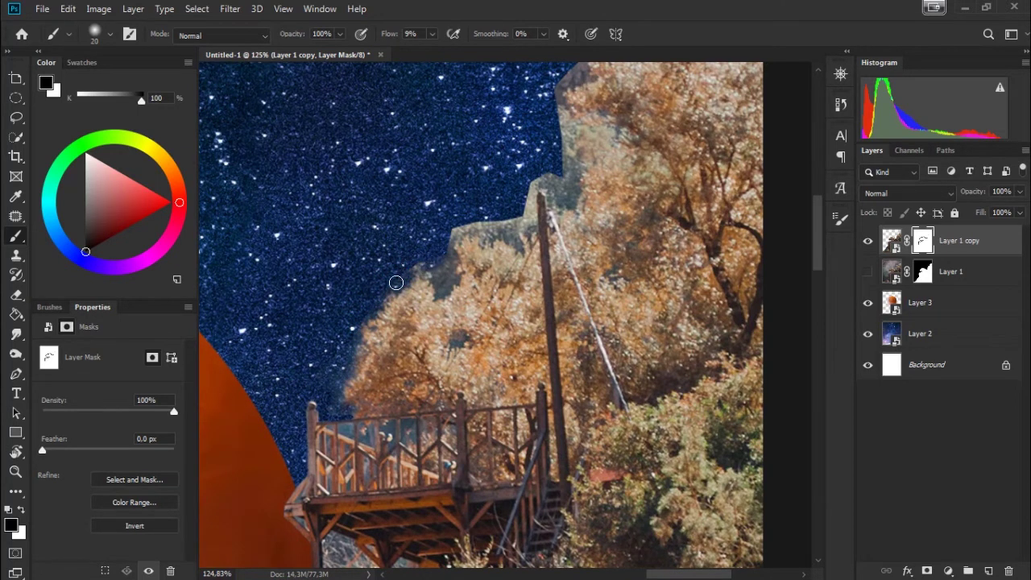
{"action": "left_click_drag", "start_coordinate": [444, 250], "coordinate": [449, 254]}
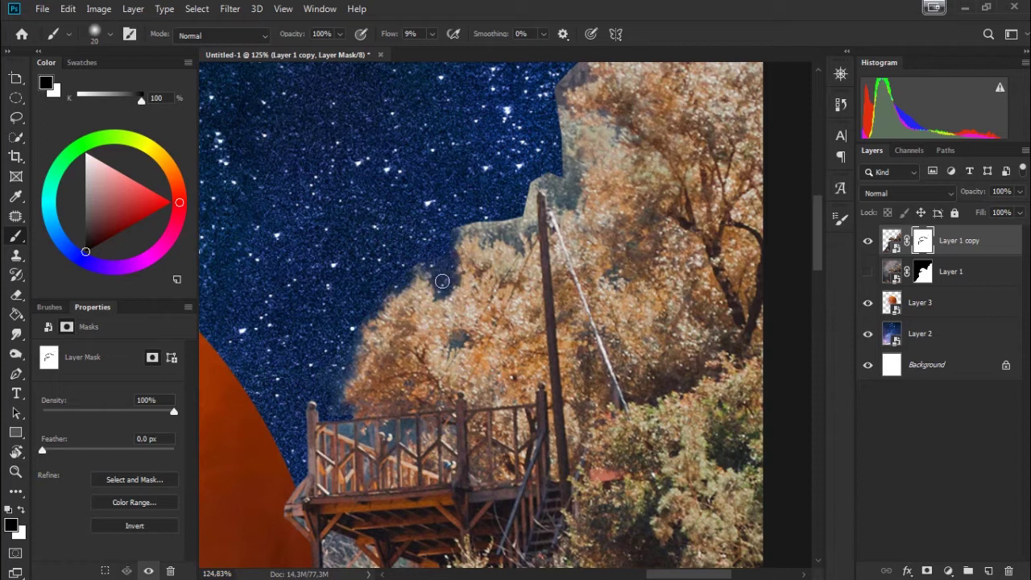
{"action": "left_click_drag", "start_coordinate": [460, 229], "coordinate": [454, 254]}
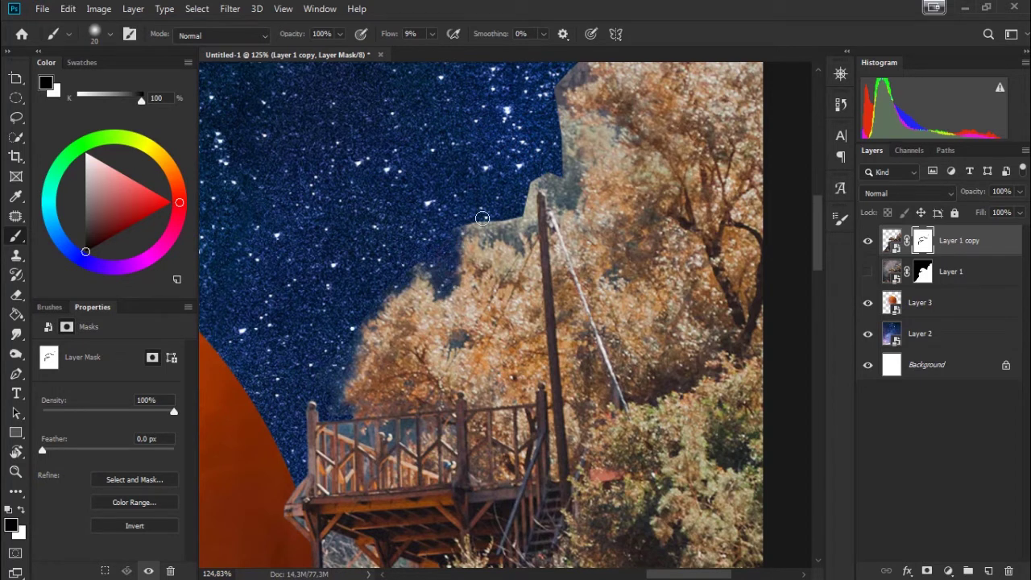
{"action": "left_click_drag", "start_coordinate": [484, 221], "coordinate": [493, 225]}
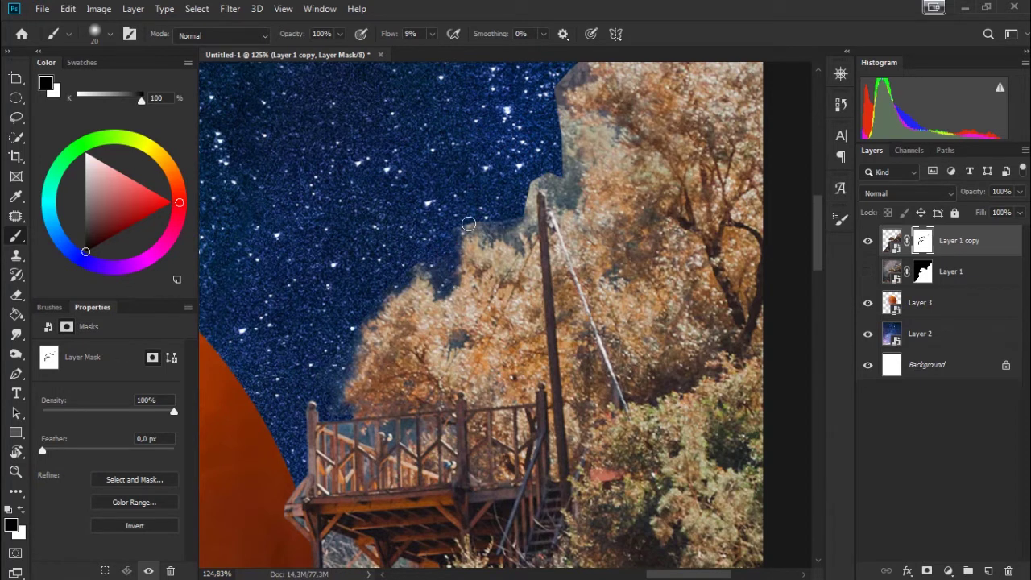
{"action": "left_click_drag", "start_coordinate": [482, 162], "coordinate": [426, 207]}
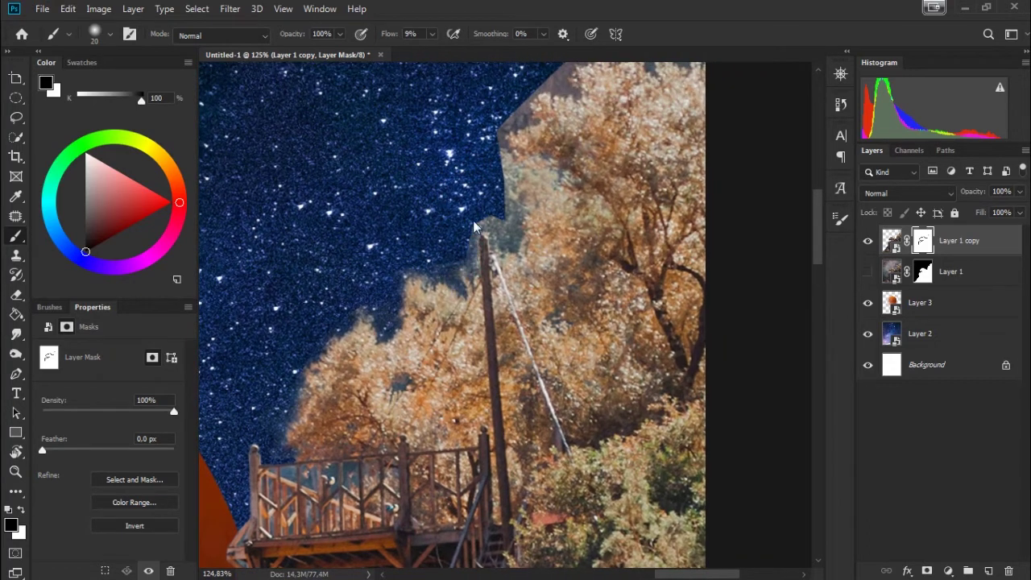
{"action": "left_click_drag", "start_coordinate": [477, 224], "coordinate": [513, 222]}
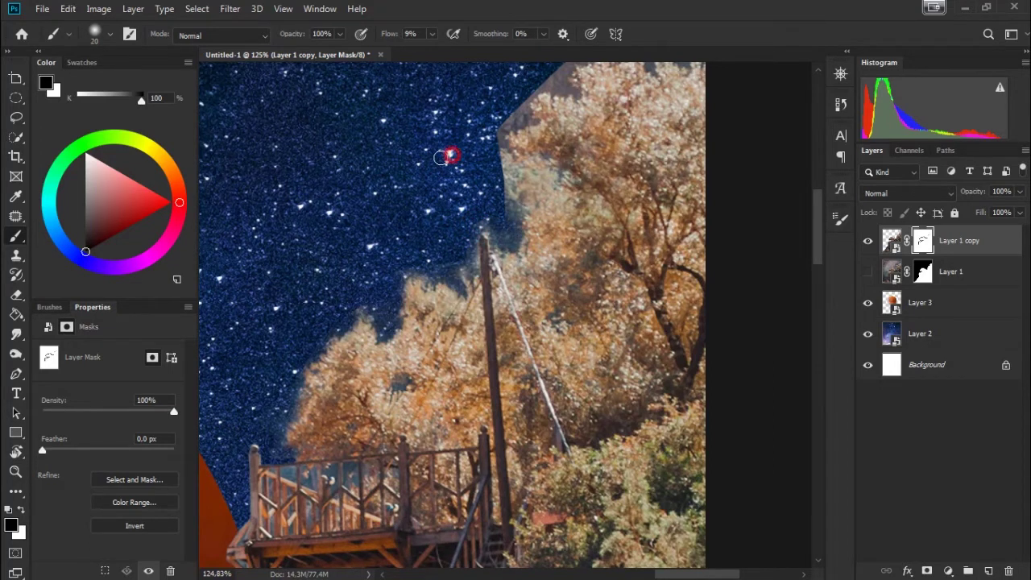
Step: Clean the grey fringe along the upper and top-right tree crowns
{"action": "left_click_drag", "start_coordinate": [448, 153], "coordinate": [370, 251]}
{"action": "mouse_move", "coordinate": [426, 287]}
{"action": "left_mouse_down"}
{"action": "mouse_move", "coordinate": [417, 236]}
{"action": "mouse_move", "coordinate": [446, 216]}
{"action": "mouse_move", "coordinate": [447, 197]}
{"action": "left_mouse_up"}
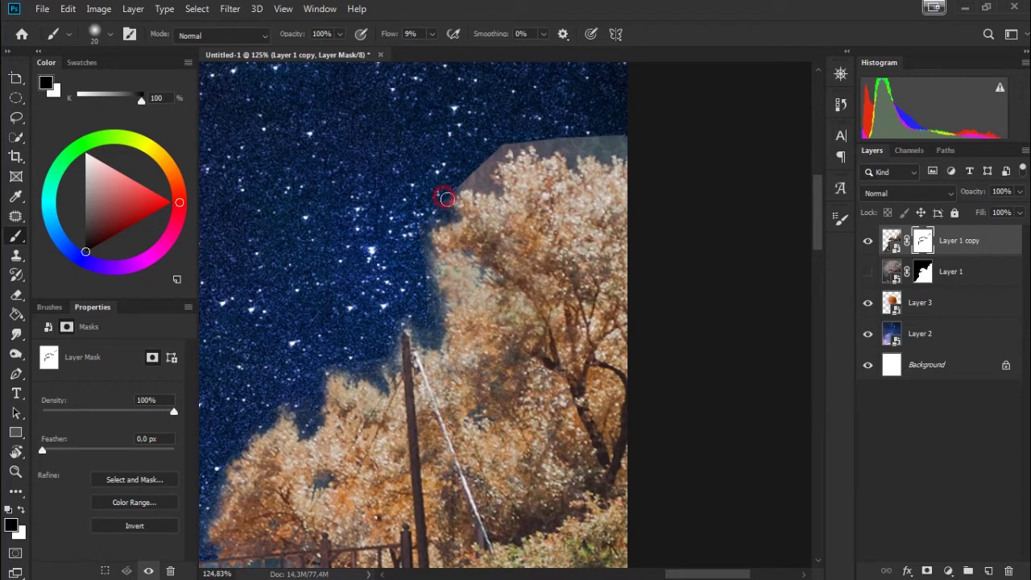
{"action": "left_click_drag", "start_coordinate": [458, 187], "coordinate": [530, 152]}
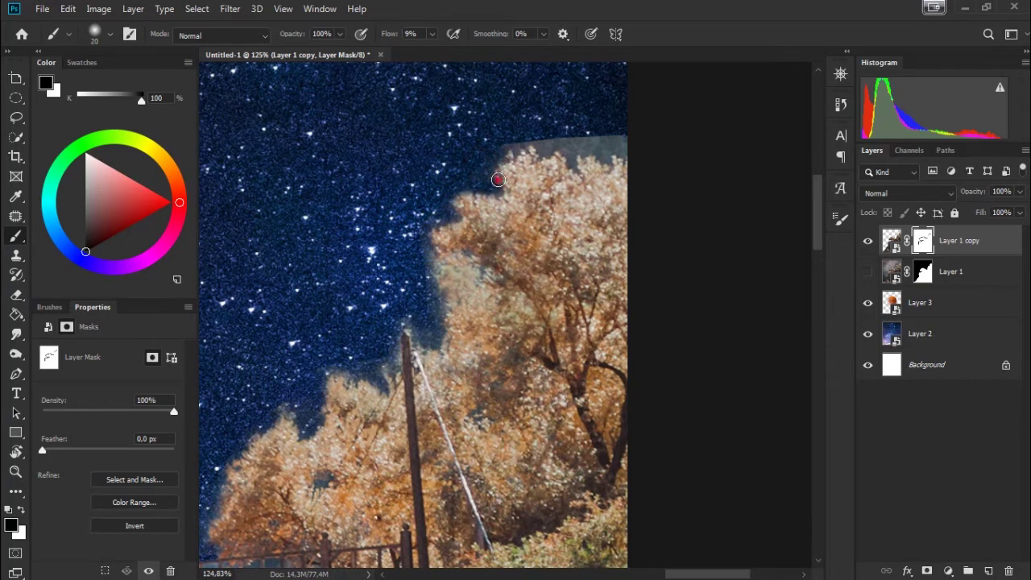
{"action": "left_click_drag", "start_coordinate": [612, 135], "coordinate": [635, 143]}
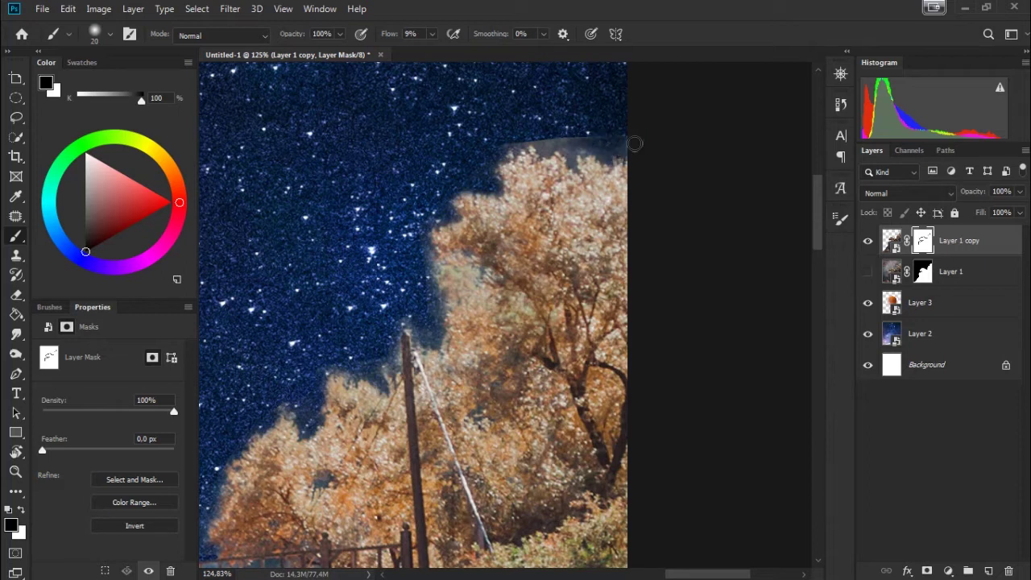
{"action": "mouse_move", "coordinate": [545, 145]}
{"action": "left_mouse_down"}
{"action": "mouse_move", "coordinate": [499, 154]}
{"action": "mouse_move", "coordinate": [564, 135]}
{"action": "mouse_move", "coordinate": [541, 158]}
{"action": "mouse_move", "coordinate": [582, 141]}
{"action": "left_mouse_up"}
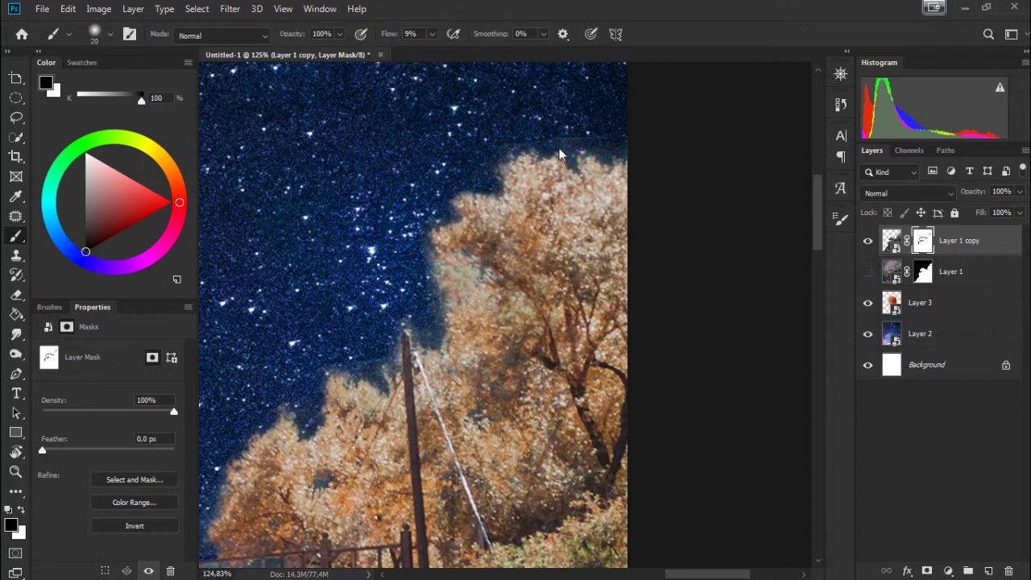
{"action": "mouse_move", "coordinate": [492, 162]}
{"action": "left_mouse_down"}
{"action": "mouse_move", "coordinate": [489, 187]}
{"action": "mouse_move", "coordinate": [538, 169]}
{"action": "left_mouse_up"}
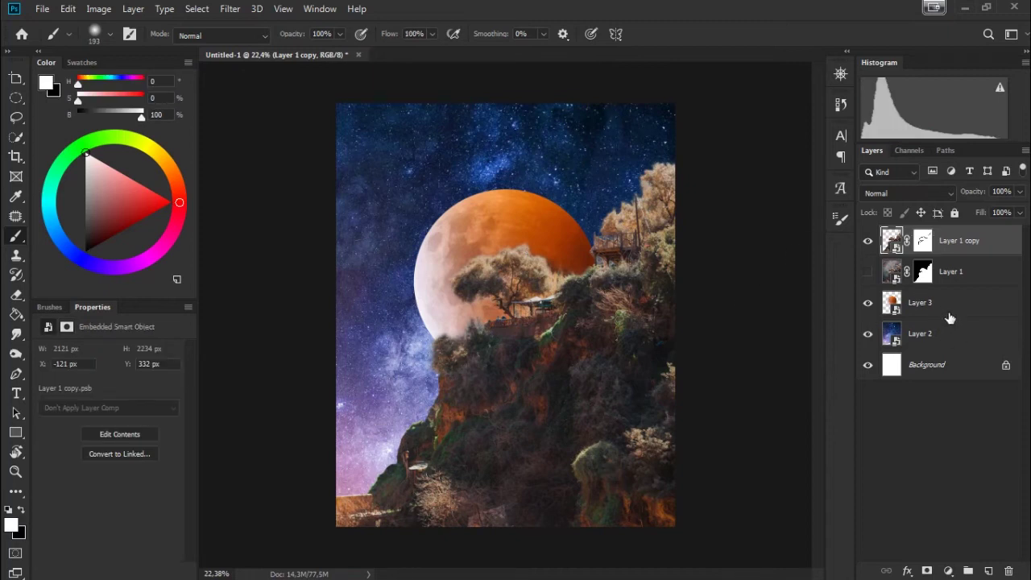
Step: Add a layer above Layer 3 and brush soft 714 px light over the cliff edge and moon
{"action": "left_click", "coordinate": [963, 305]}
{"action": "left_click", "coordinate": [988, 571]}
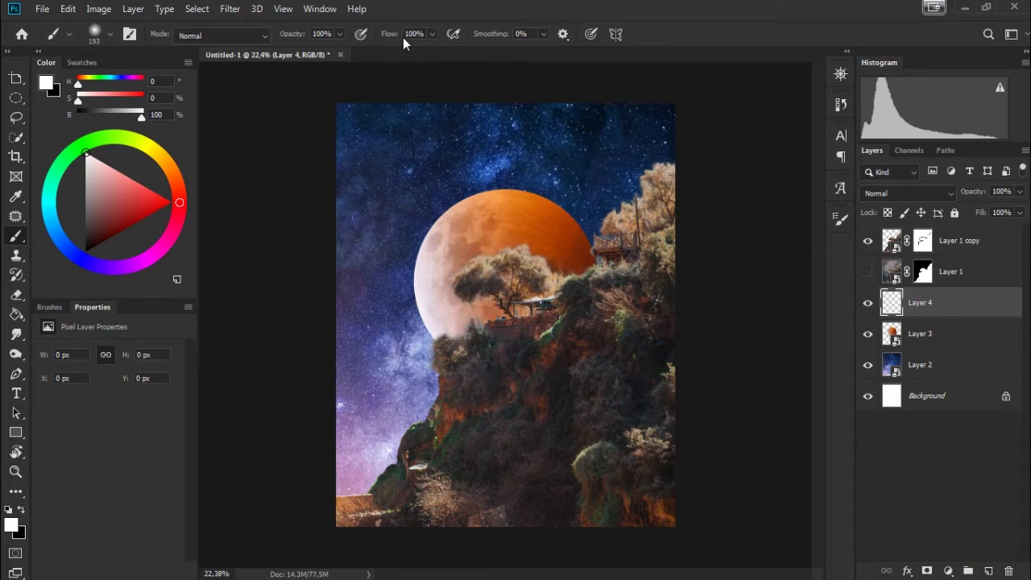
{"action": "type", "text": "1"}
{"action": "right_click", "coordinate": [425, 178]}
{"action": "left_click_drag", "start_coordinate": [585, 212], "coordinate": [578, 212]}
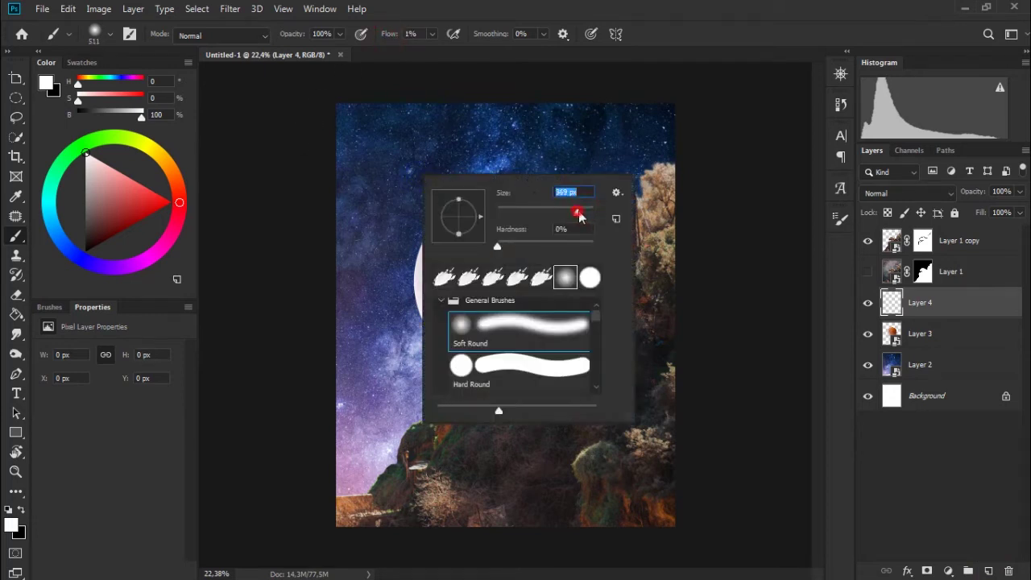
{"action": "type", "text": "714"}
{"action": "key", "text": "Return"}
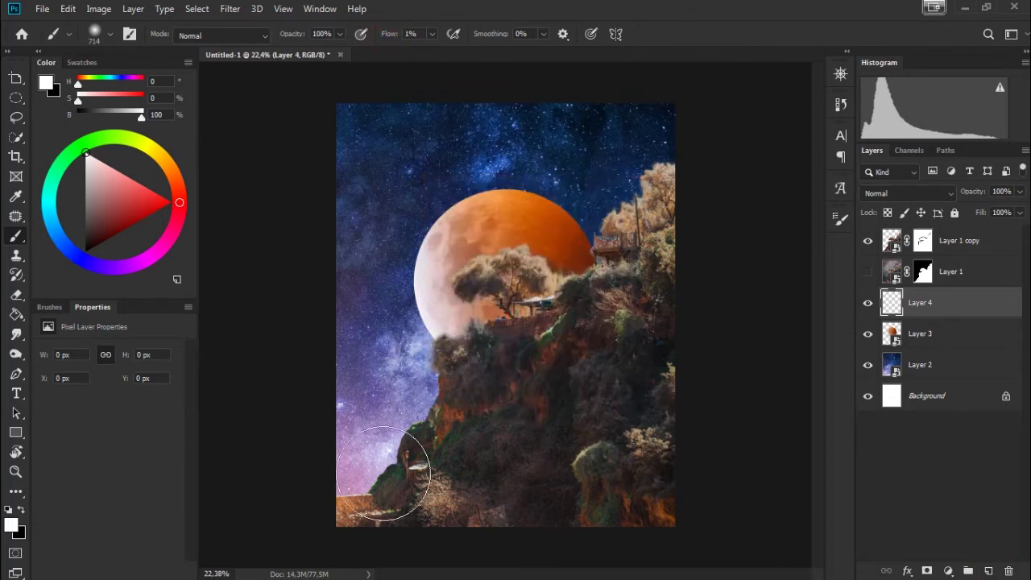
{"action": "mouse_move", "coordinate": [353, 518]}
{"action": "left_mouse_down"}
{"action": "mouse_move", "coordinate": [415, 472]}
{"action": "mouse_move", "coordinate": [472, 368]}
{"action": "mouse_move", "coordinate": [484, 323]}
{"action": "mouse_move", "coordinate": [491, 343]}
{"action": "left_mouse_up"}
{"action": "mouse_move", "coordinate": [600, 266]}
{"action": "left_mouse_down"}
{"action": "mouse_move", "coordinate": [587, 223]}
{"action": "mouse_move", "coordinate": [584, 272]}
{"action": "mouse_move", "coordinate": [617, 230]}
{"action": "mouse_move", "coordinate": [561, 244]}
{"action": "left_mouse_up"}
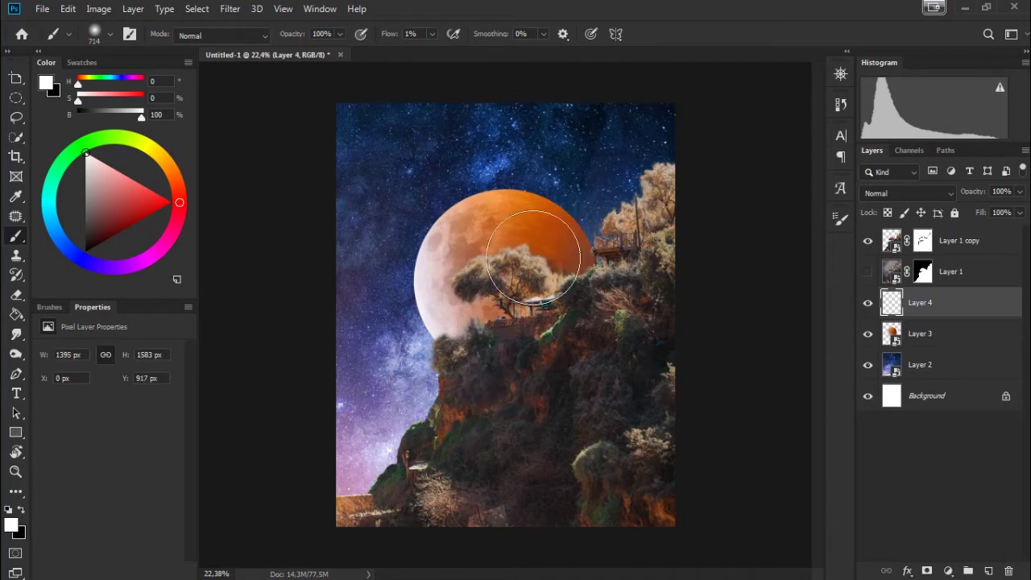
Step: Toggle Layer 4's visibility to compare, then add a new empty layer above Layer 1 copy
{"action": "left_click", "coordinate": [868, 302]}
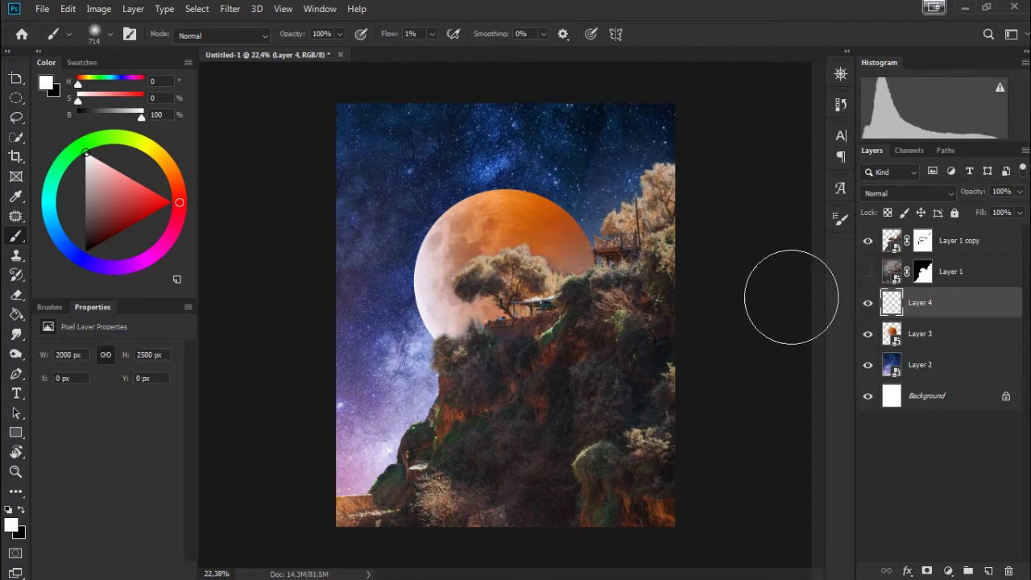
{"action": "left_click", "coordinate": [868, 305]}
{"action": "left_click", "coordinate": [869, 306]}
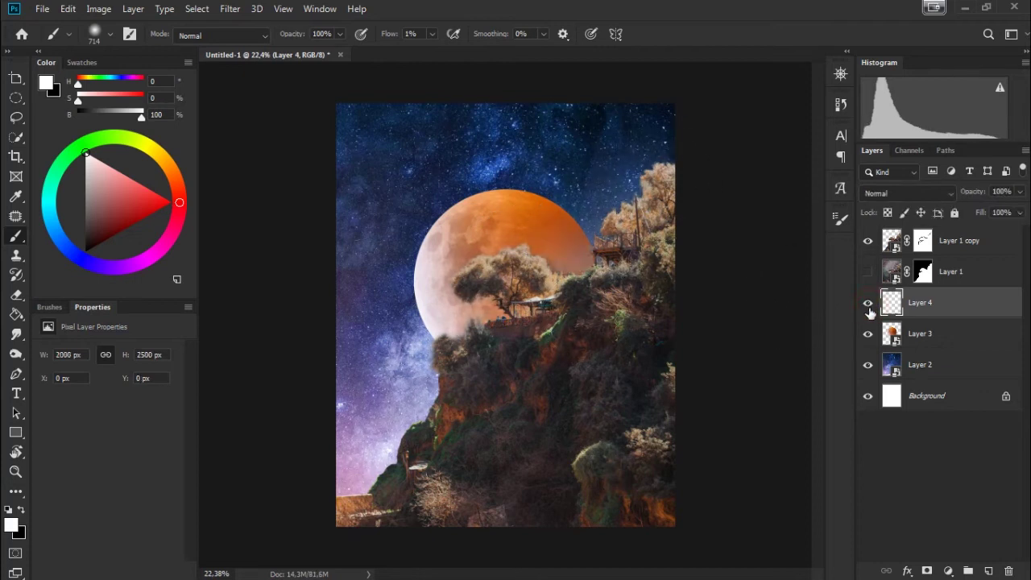
{"action": "left_click", "coordinate": [996, 249]}
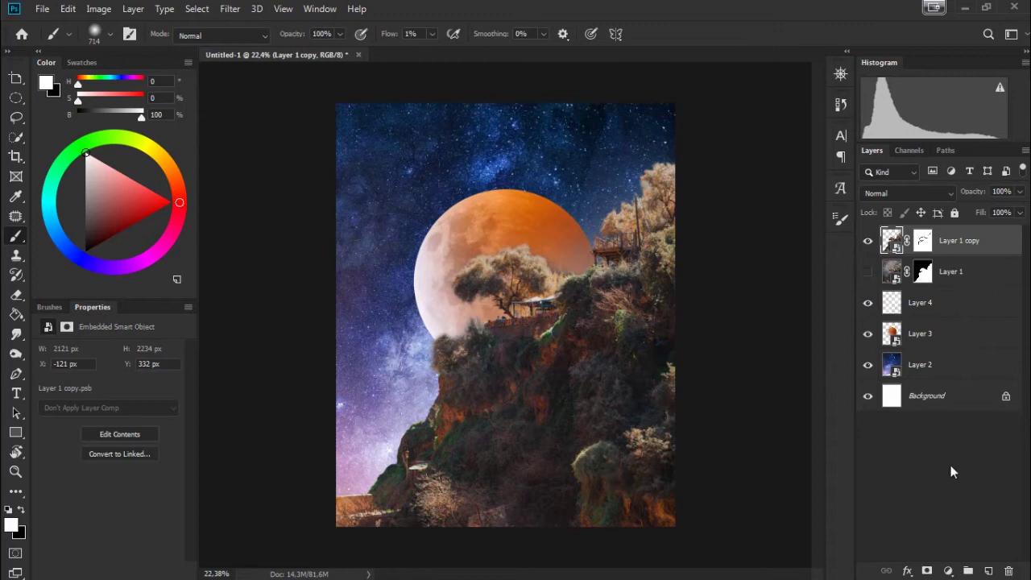
{"action": "left_click", "coordinate": [990, 571]}
{"action": "scroll", "coordinate": [461, 214], "scroll_direction": "down", "scroll_amount": 2}
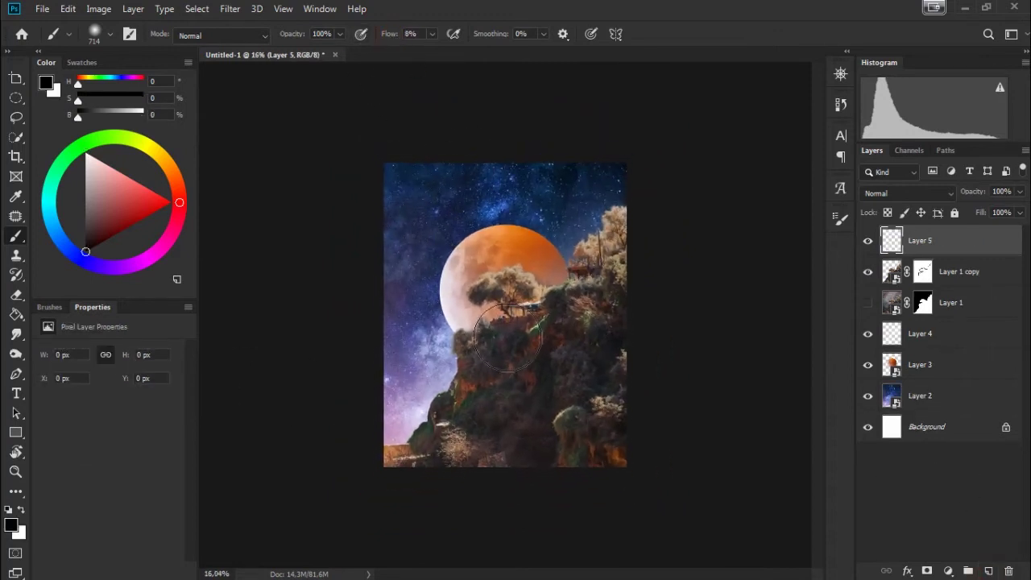
Step: Shade the cliff's lower and right areas with an 889 px soft black brush, then compare
{"action": "right_click", "coordinate": [522, 282]}
{"action": "left_click_drag", "start_coordinate": [620, 291], "coordinate": [644, 292]}
{"action": "key", "text": "Return"}
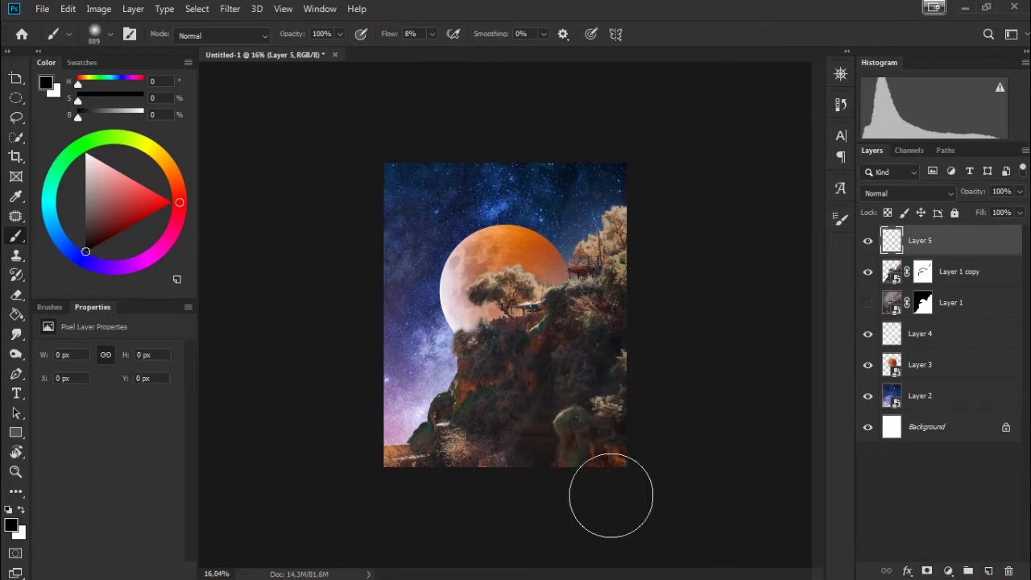
{"action": "left_click_drag", "start_coordinate": [622, 366], "coordinate": [619, 338]}
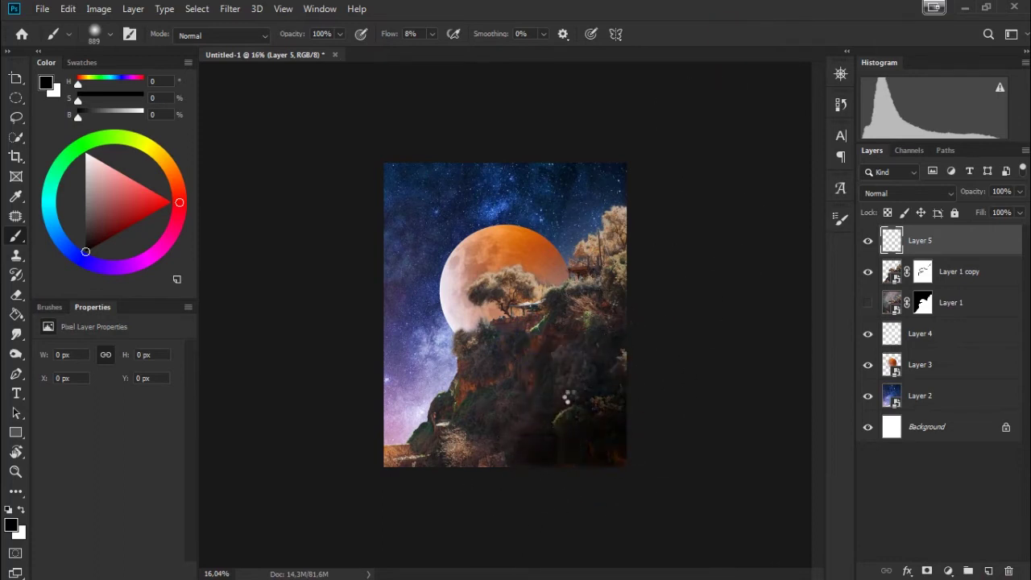
{"action": "key", "text": "ctrl+z"}
{"action": "left_click_drag", "start_coordinate": [657, 351], "coordinate": [641, 335]}
{"action": "mouse_move", "coordinate": [493, 479]}
{"action": "left_mouse_down"}
{"action": "mouse_move", "coordinate": [470, 460]}
{"action": "mouse_move", "coordinate": [529, 465]}
{"action": "mouse_move", "coordinate": [368, 438]}
{"action": "mouse_move", "coordinate": [449, 483]}
{"action": "mouse_move", "coordinate": [409, 469]}
{"action": "mouse_move", "coordinate": [454, 422]}
{"action": "mouse_move", "coordinate": [626, 320]}
{"action": "left_mouse_up"}
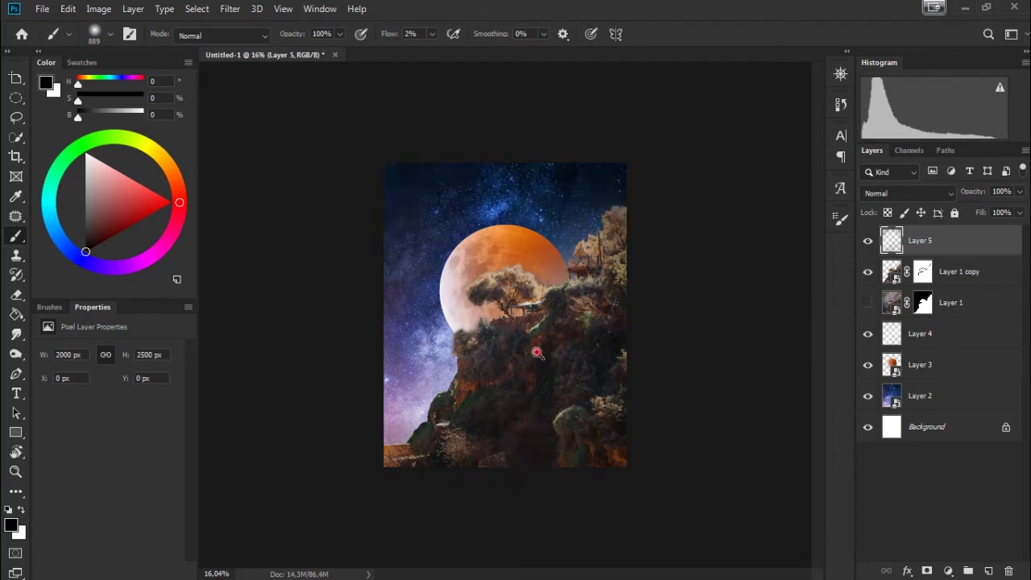
{"action": "scroll", "coordinate": [552, 341], "scroll_direction": "up", "scroll_amount": 1}
{"action": "left_click", "coordinate": [868, 244]}
{"action": "left_click", "coordinate": [869, 244]}
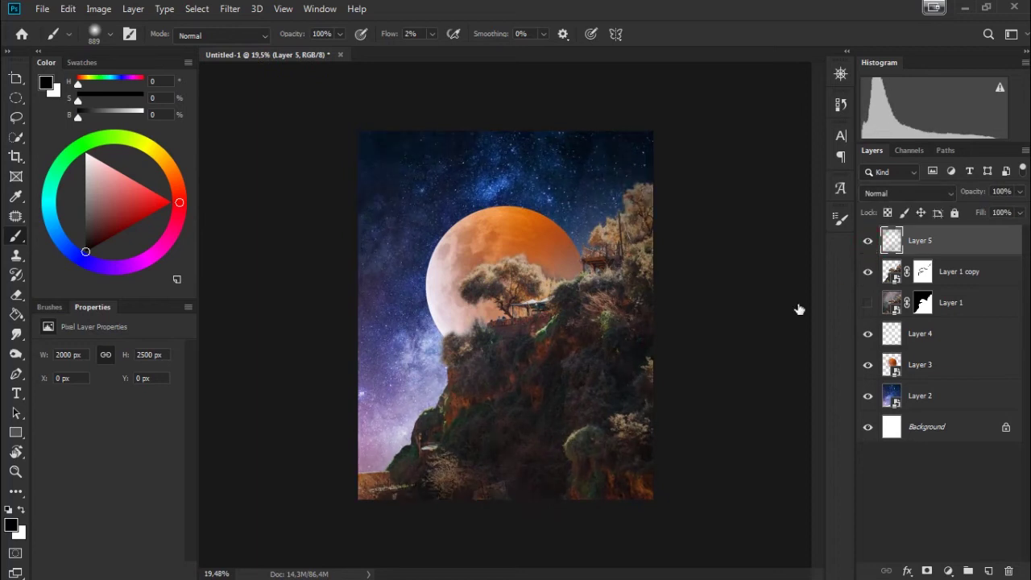
{"action": "scroll", "coordinate": [683, 368], "scroll_direction": "up", "scroll_amount": 1}
Step: Group Layer 1 copy and Layer 5 into Group 1 and add a new layer inside it
{"action": "left_click", "coordinate": [966, 278]}
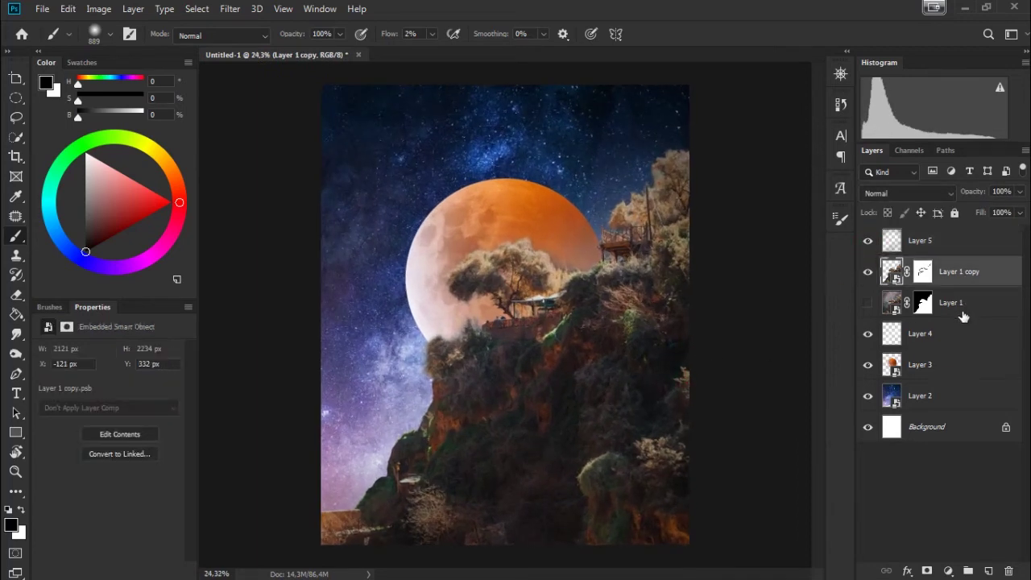
{"action": "left_click", "coordinate": [964, 242], "text": "shift"}
{"action": "left_click", "coordinate": [967, 571]}
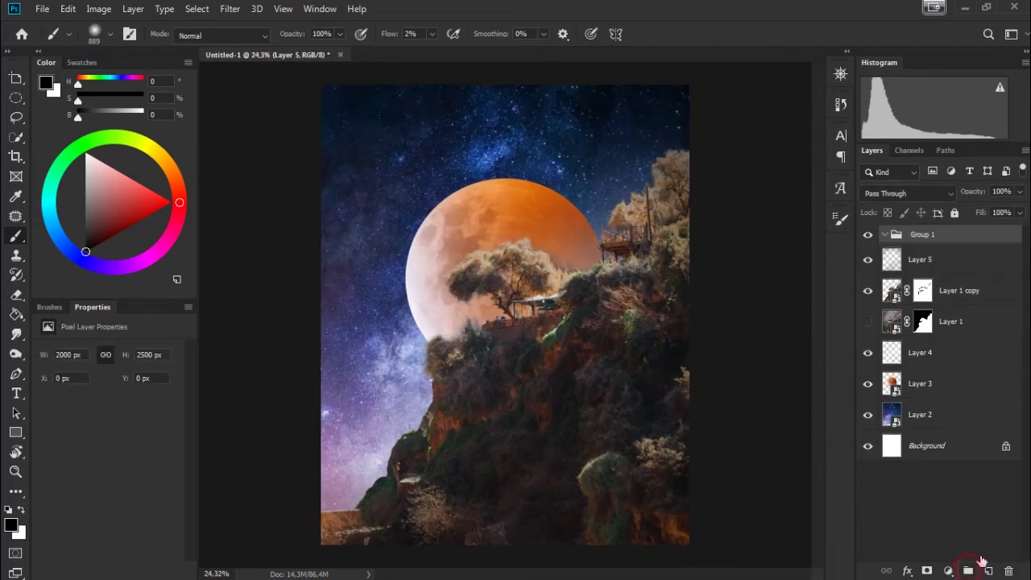
{"action": "left_click_drag", "start_coordinate": [925, 241], "coordinate": [870, 242]}
{"action": "right_click", "coordinate": [869, 296]}
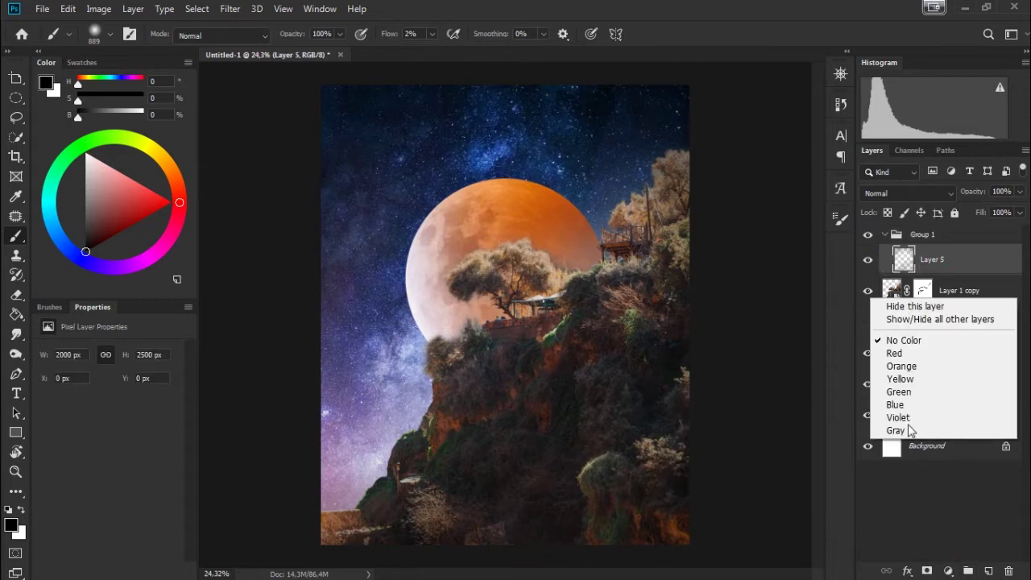
{"action": "left_click", "coordinate": [922, 233]}
{"action": "left_click", "coordinate": [988, 571]}
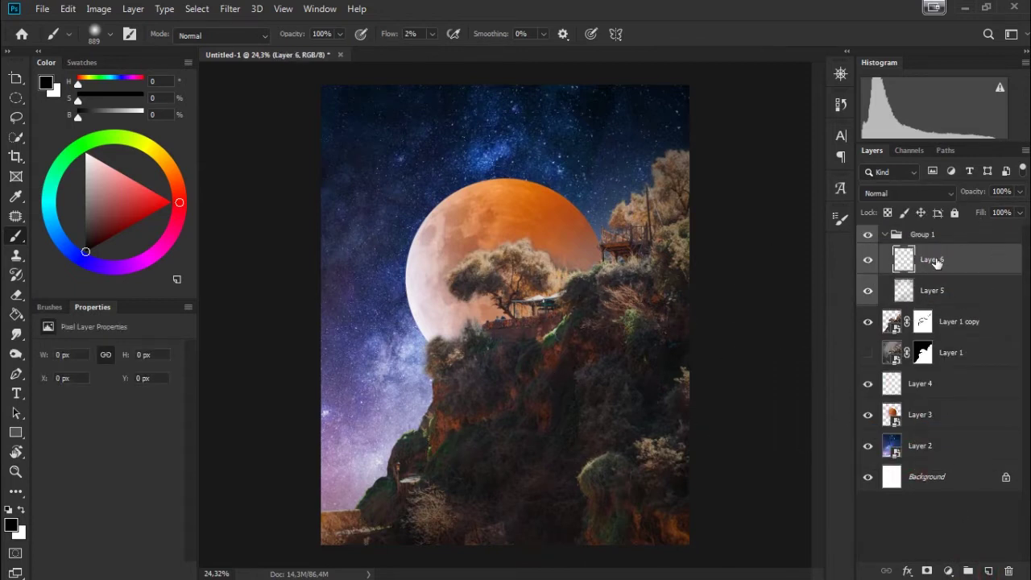
Step: Move Layer 6 below Layer 5 and set its blend mode to Overlay
{"action": "left_click_drag", "start_coordinate": [918, 259], "coordinate": [918, 292]}
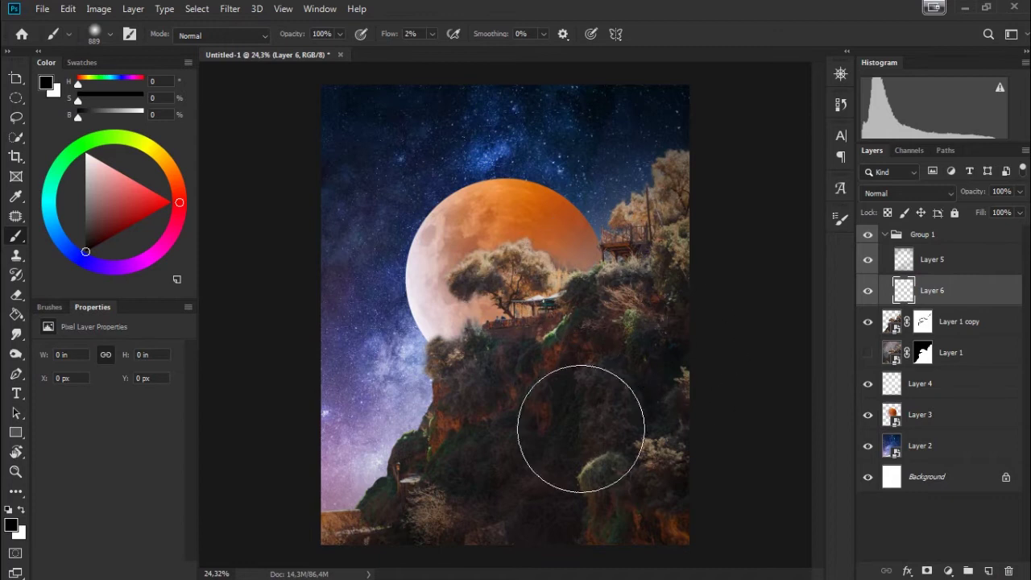
{"action": "left_click", "coordinate": [878, 193]}
{"action": "left_click", "coordinate": [882, 357]}
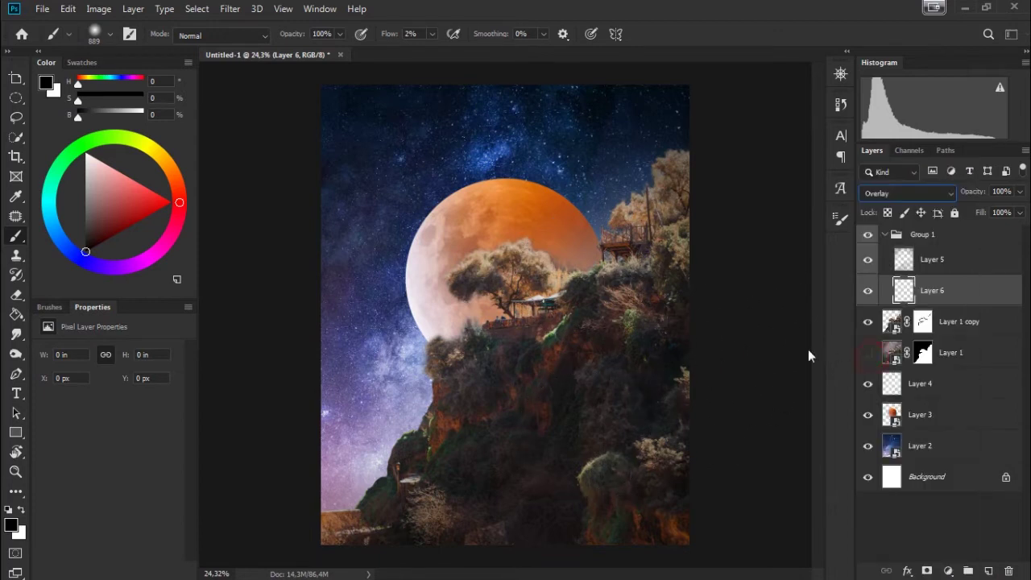
Step: Paint soft black shading over the cliff on Layer 6 with a 432 px brush
{"action": "right_click", "coordinate": [600, 332]}
{"action": "left_click", "coordinate": [520, 421]}
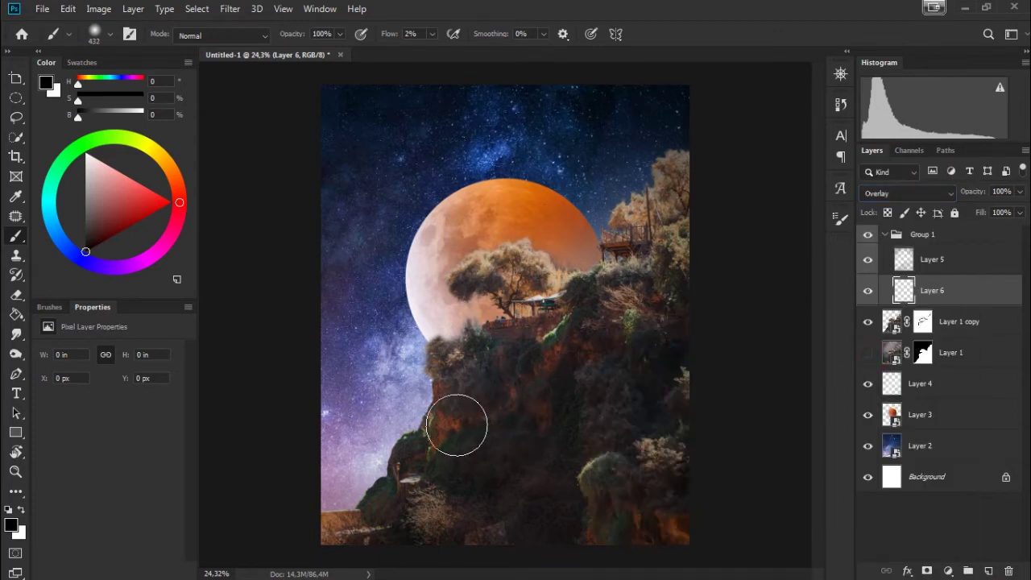
{"action": "left_click_drag", "start_coordinate": [602, 390], "coordinate": [634, 321]}
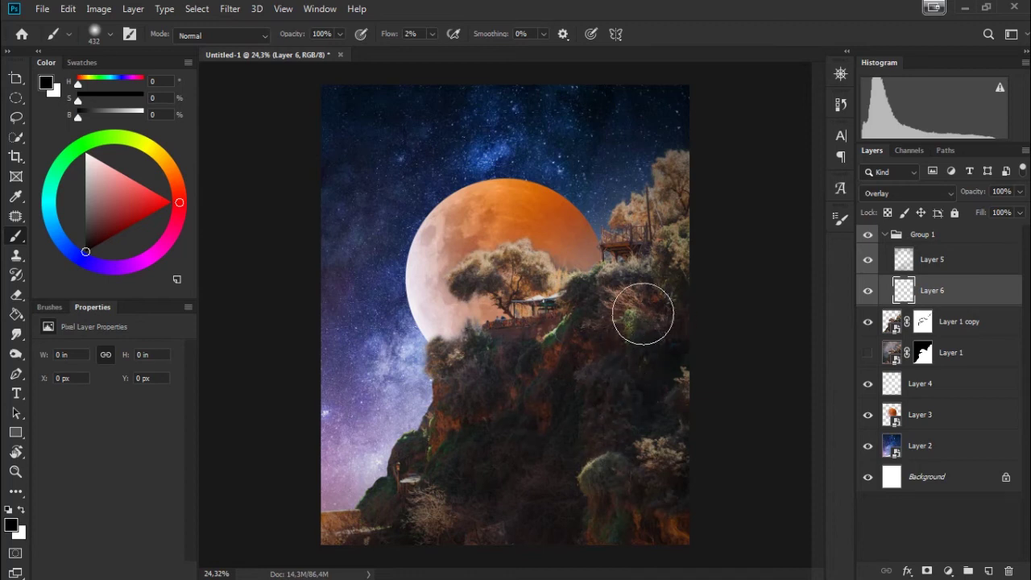
{"action": "left_click", "coordinate": [868, 291]}
{"action": "left_click", "coordinate": [868, 291]}
{"action": "left_click_drag", "start_coordinate": [554, 305], "coordinate": [666, 244]}
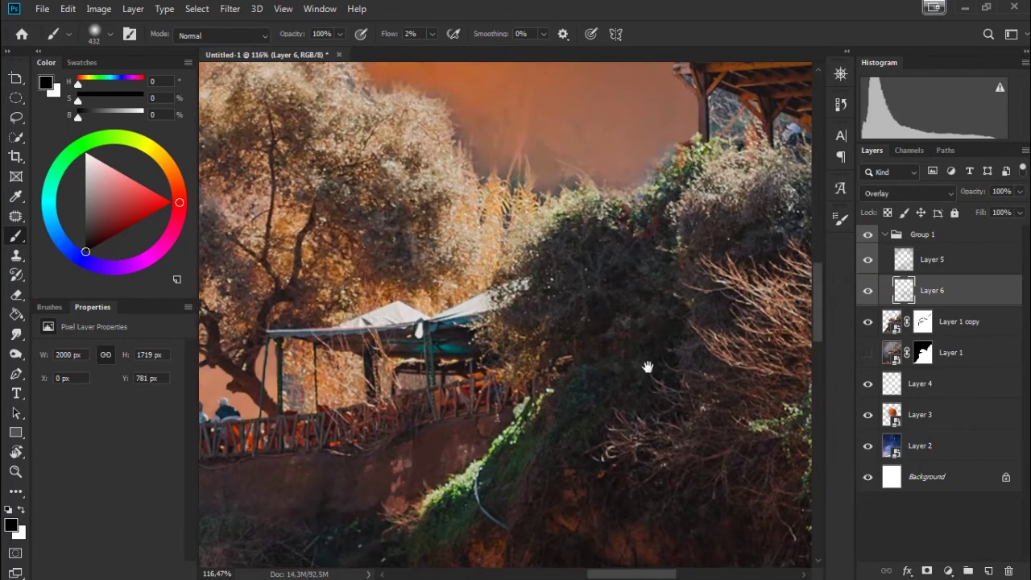
{"action": "left_click_drag", "start_coordinate": [650, 363], "coordinate": [649, 499]}
Step: Soften the treetop edge against the moon on Layer 1 copy's mask with a 61 px soft brush
{"action": "left_click", "coordinate": [923, 321]}
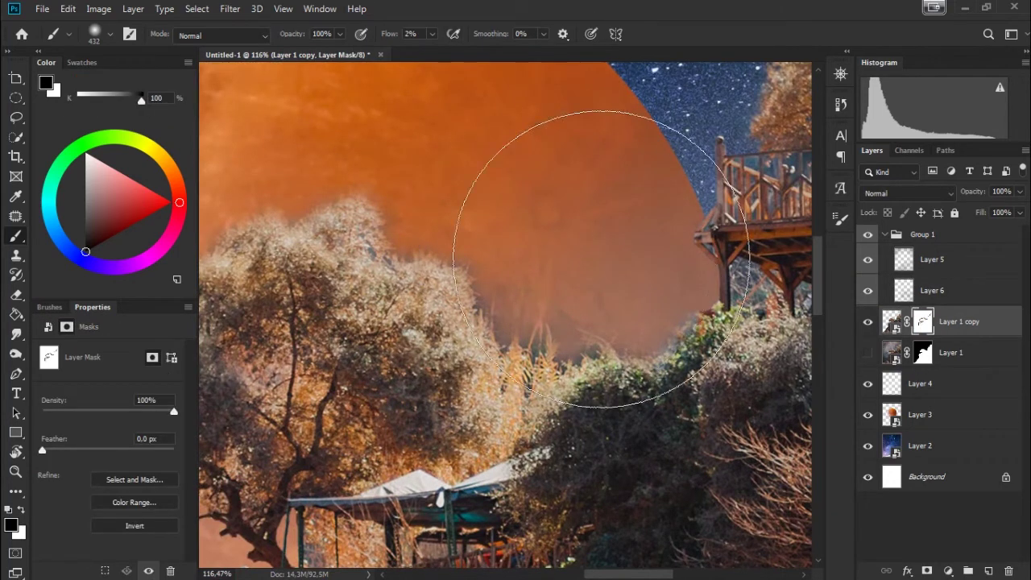
{"action": "right_click", "coordinate": [657, 238]}
{"action": "left_click_drag", "start_coordinate": [750, 268], "coordinate": [760, 270]}
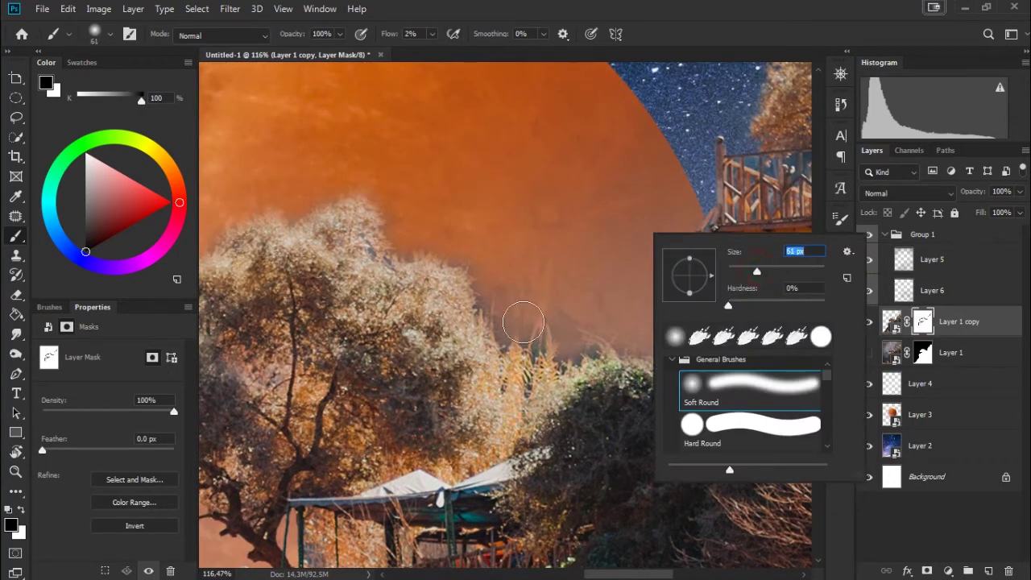
{"action": "left_click", "coordinate": [567, 345]}
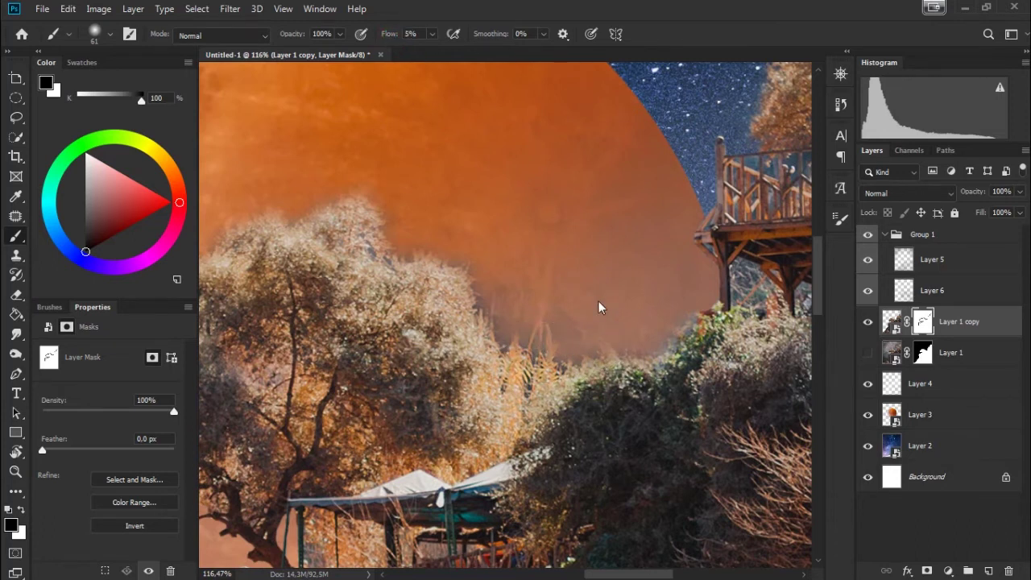
{"action": "left_click_drag", "start_coordinate": [490, 305], "coordinate": [471, 276]}
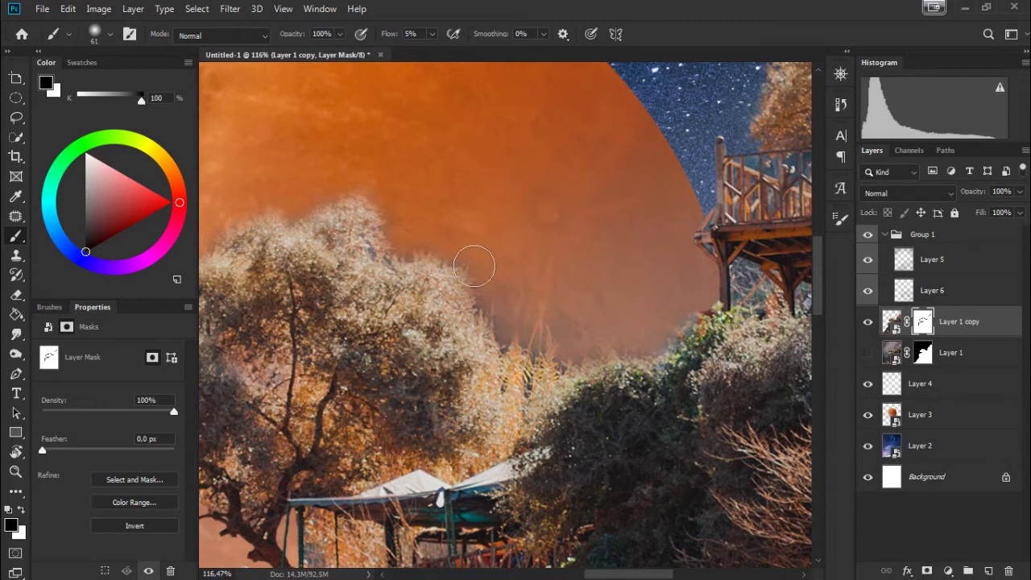
{"action": "left_click_drag", "start_coordinate": [494, 314], "coordinate": [499, 344]}
{"action": "mouse_move", "coordinate": [483, 304]}
{"action": "left_mouse_down"}
{"action": "mouse_move", "coordinate": [542, 337]}
{"action": "mouse_move", "coordinate": [553, 357]}
{"action": "left_mouse_up"}
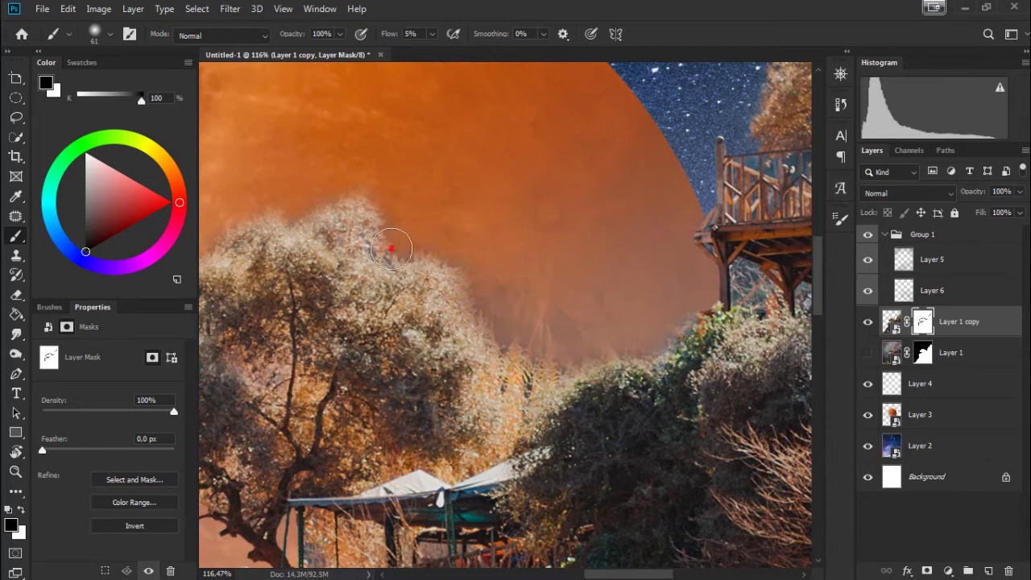
{"action": "left_click_drag", "start_coordinate": [437, 262], "coordinate": [577, 234]}
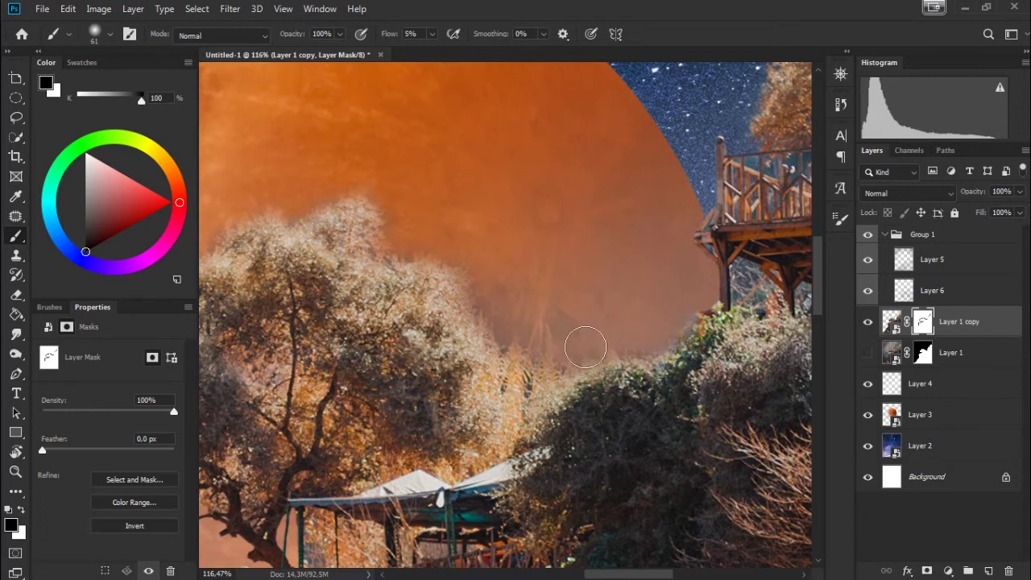
{"action": "left_click_drag", "start_coordinate": [586, 348], "coordinate": [599, 279]}
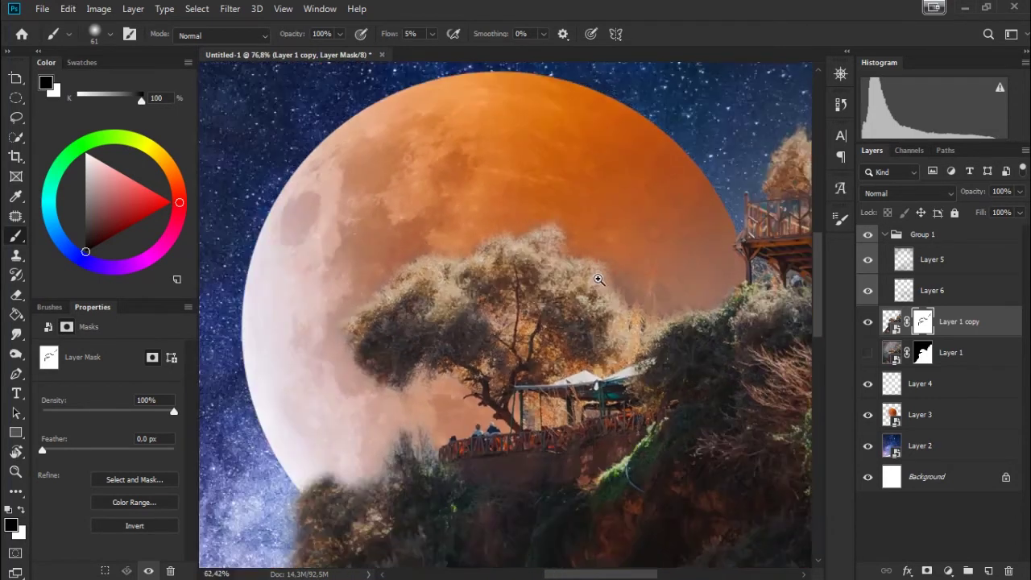
{"action": "left_click_drag", "start_coordinate": [598, 279], "coordinate": [552, 277]}
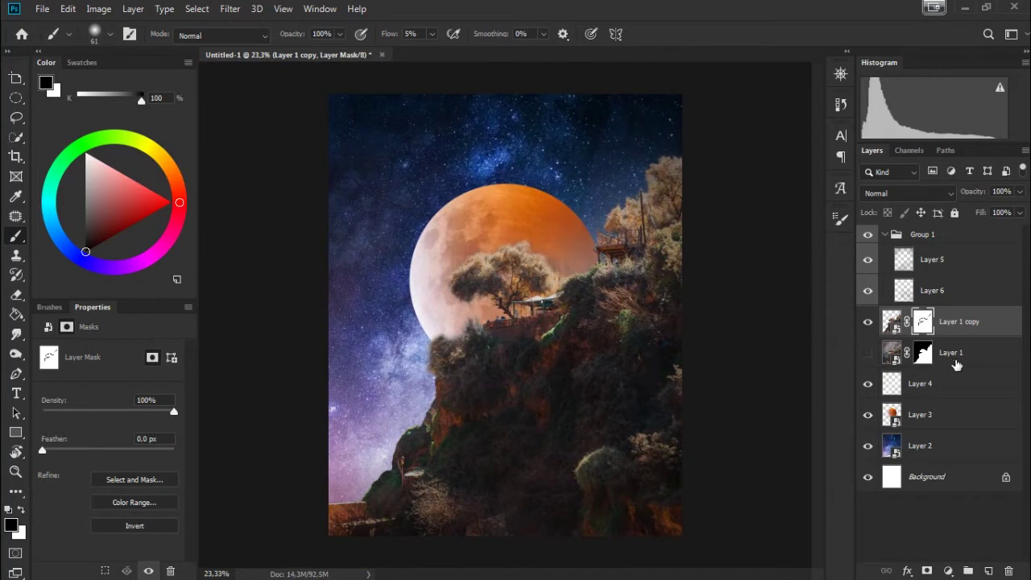
Step: Group Layer 1 copy, Layer 1 and Layer 4 into Group 2
{"action": "left_click", "coordinate": [883, 235]}
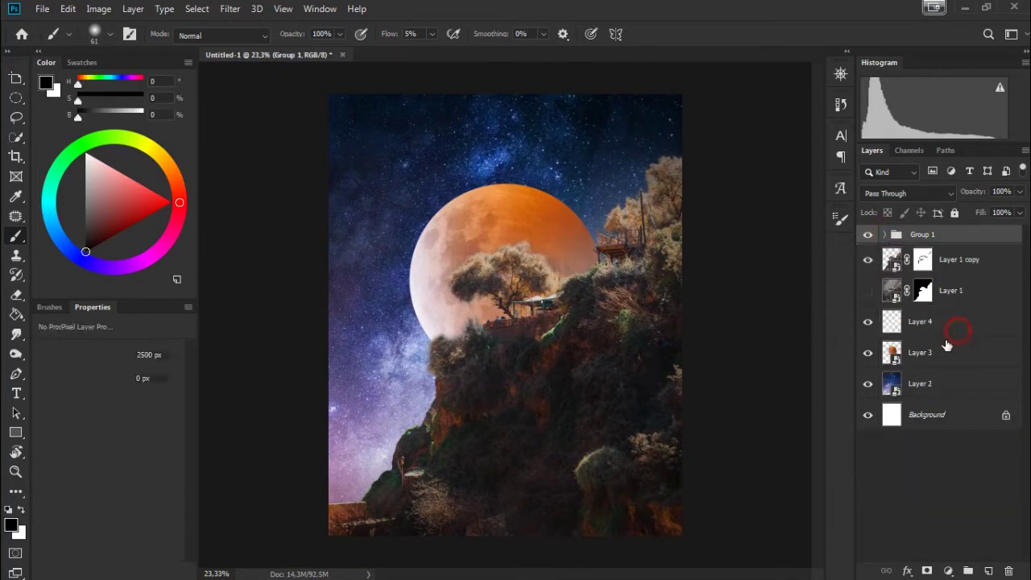
{"action": "left_click", "coordinate": [957, 332]}
{"action": "left_click", "coordinate": [942, 365]}
{"action": "left_click", "coordinate": [867, 321]}
{"action": "left_click", "coordinate": [867, 322]}
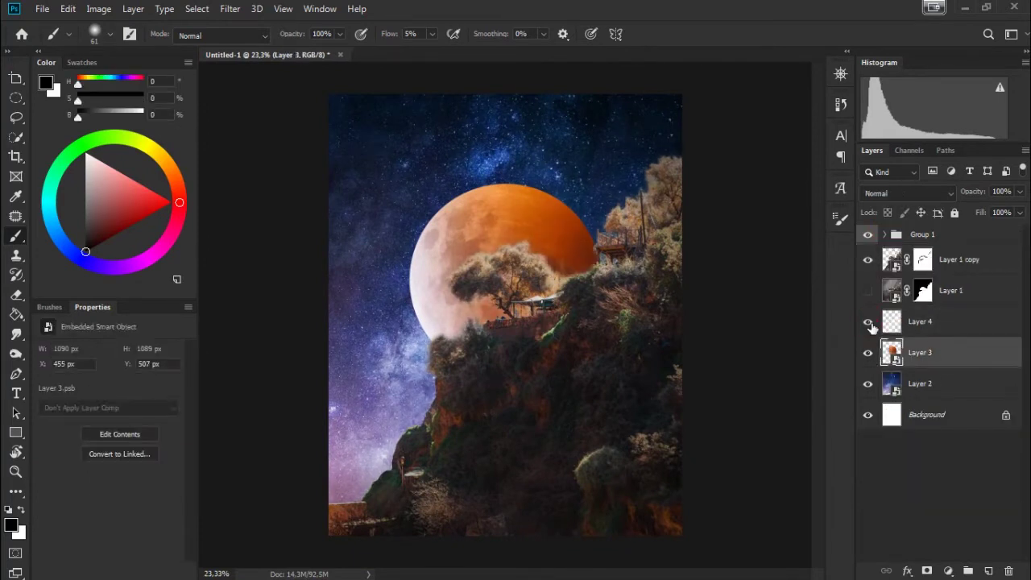
{"action": "left_click", "coordinate": [938, 322]}
{"action": "left_click", "coordinate": [975, 264], "text": "shift"}
{"action": "left_click_drag", "start_coordinate": [969, 322], "coordinate": [967, 570]}
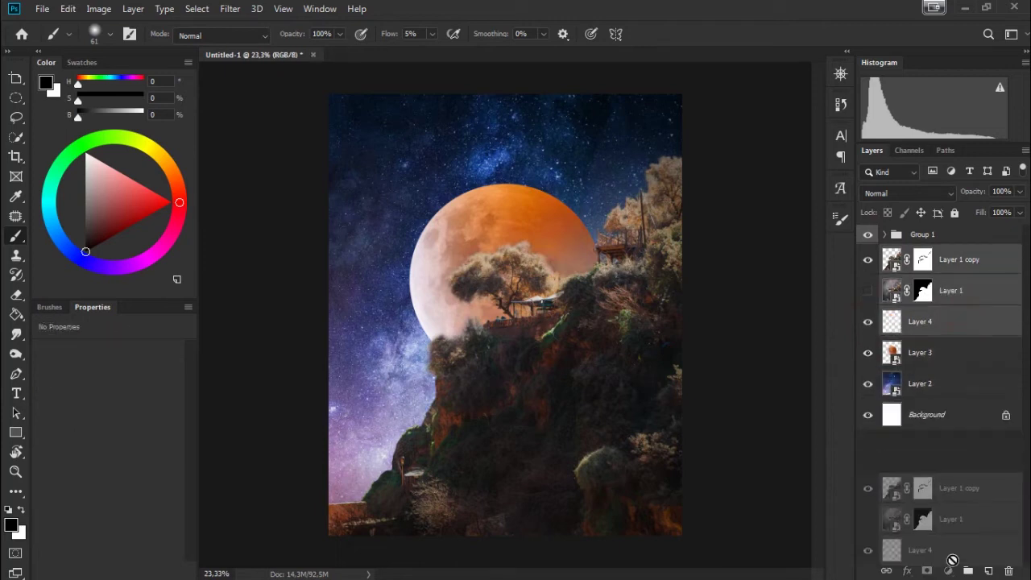
Step: Put Layer 3 into its own Group 3 and add a new layer above it
{"action": "left_click", "coordinate": [941, 281]}
{"action": "left_click_drag", "start_coordinate": [958, 490], "coordinate": [967, 571]}
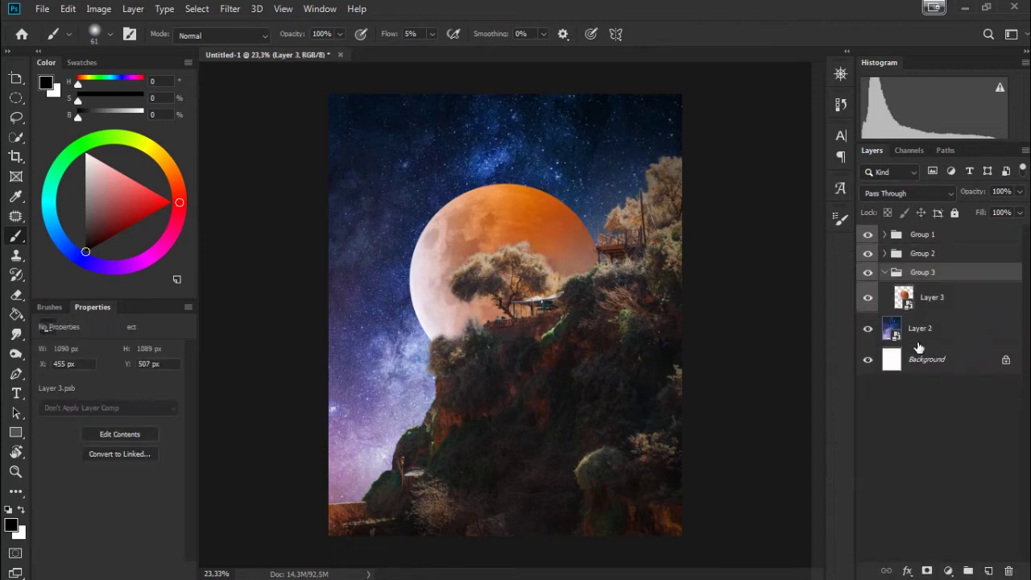
{"action": "left_click", "coordinate": [935, 295]}
{"action": "left_click", "coordinate": [988, 571]}
Step: Paint a faint white glow on the moon's left and upper edges with a 427 px brush at 1% flow
{"action": "key", "text": "x"}
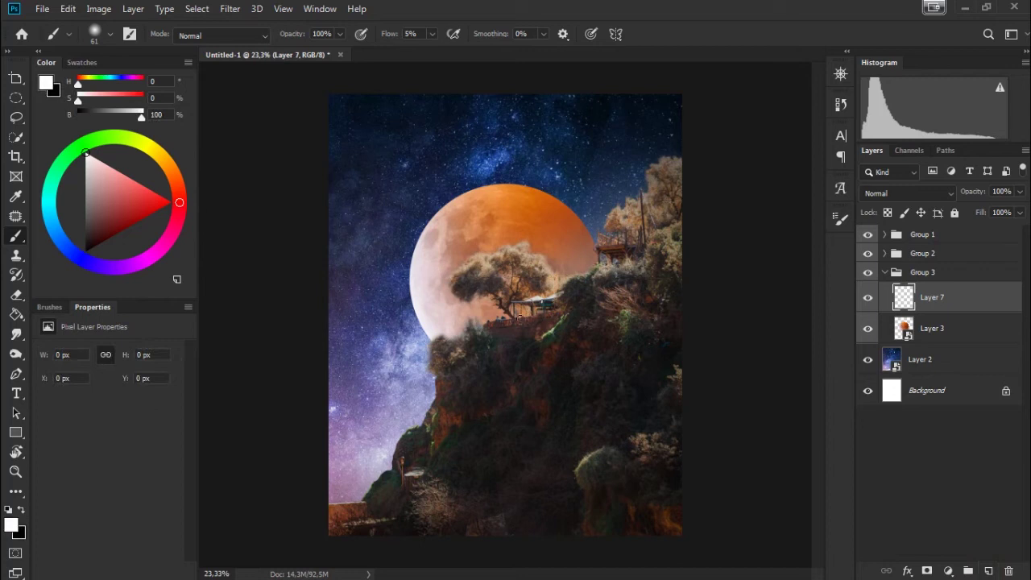
{"action": "right_click", "coordinate": [447, 272]}
{"action": "type", "text": "427"}
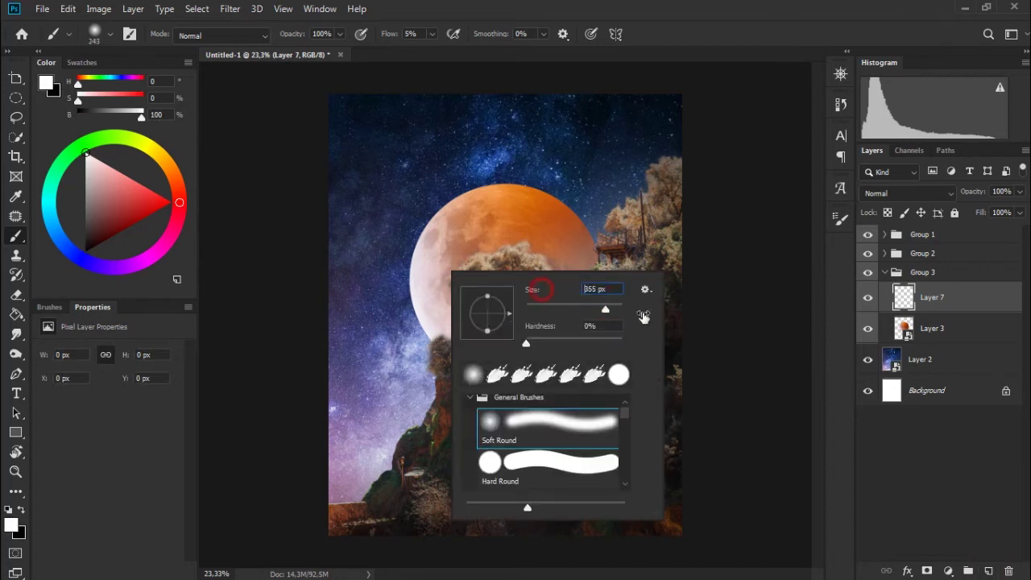
{"action": "left_click_drag", "start_coordinate": [386, 36], "coordinate": [378, 35]}
{"action": "left_click_drag", "start_coordinate": [415, 322], "coordinate": [456, 208]}
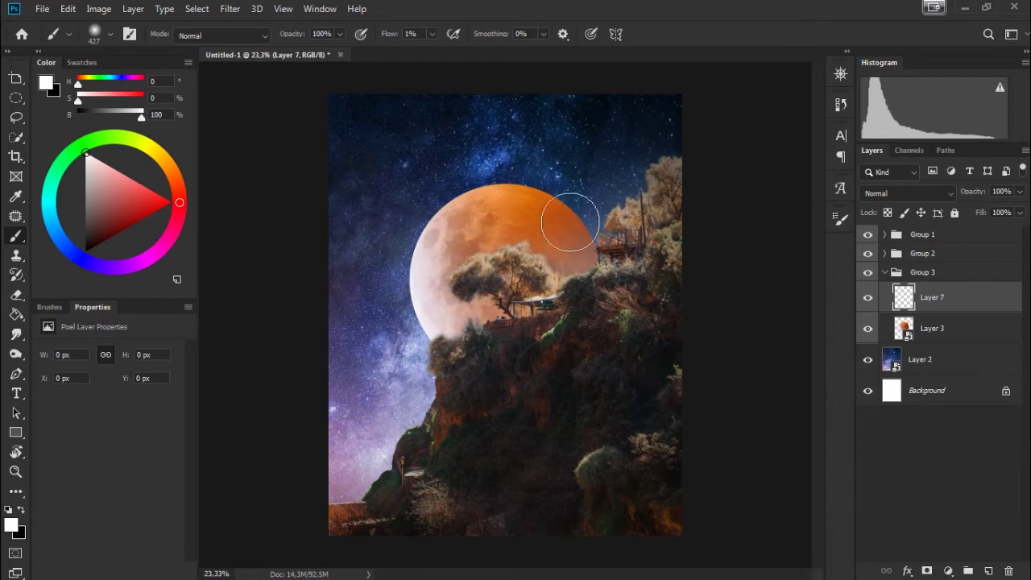
{"action": "left_click_drag", "start_coordinate": [456, 208], "coordinate": [580, 272]}
Step: Add another new layer above Layer 3 and clear the gray colour labels
{"action": "left_click", "coordinate": [948, 329]}
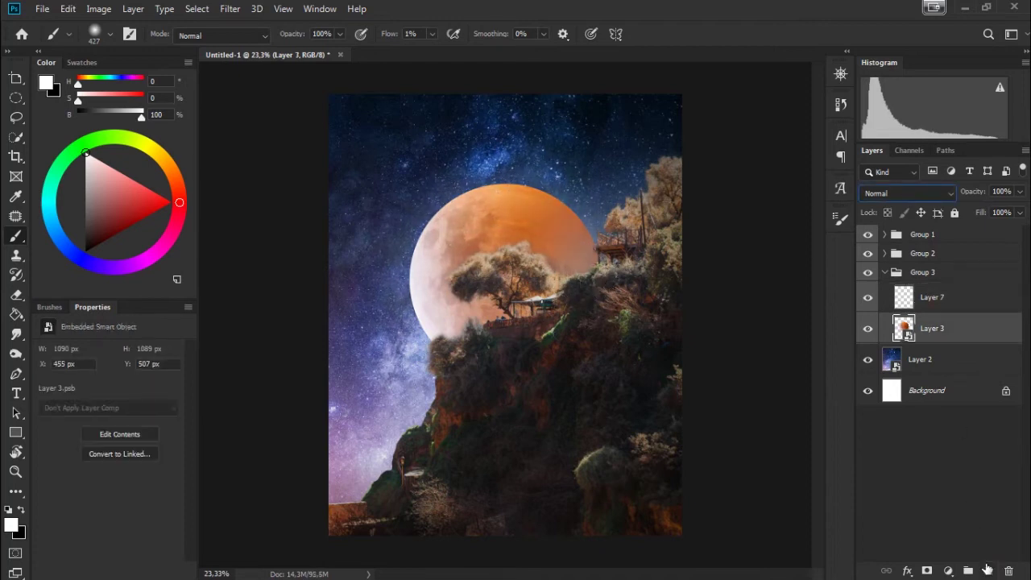
{"action": "key", "text": "ctrl+shift+alt+n"}
{"action": "right_click", "coordinate": [868, 321]}
{"action": "left_click", "coordinate": [922, 253]}
{"action": "right_click", "coordinate": [868, 254]}
{"action": "left_click", "coordinate": [942, 300]}
Step: Set Layer 8 to Overlay and brighten the silhouetted tree and upper moon
{"action": "left_click", "coordinate": [899, 324]}
{"action": "left_click", "coordinate": [868, 297]}
{"action": "left_click", "coordinate": [867, 297]}
{"action": "left_click", "coordinate": [908, 193]}
{"action": "left_click", "coordinate": [876, 360]}
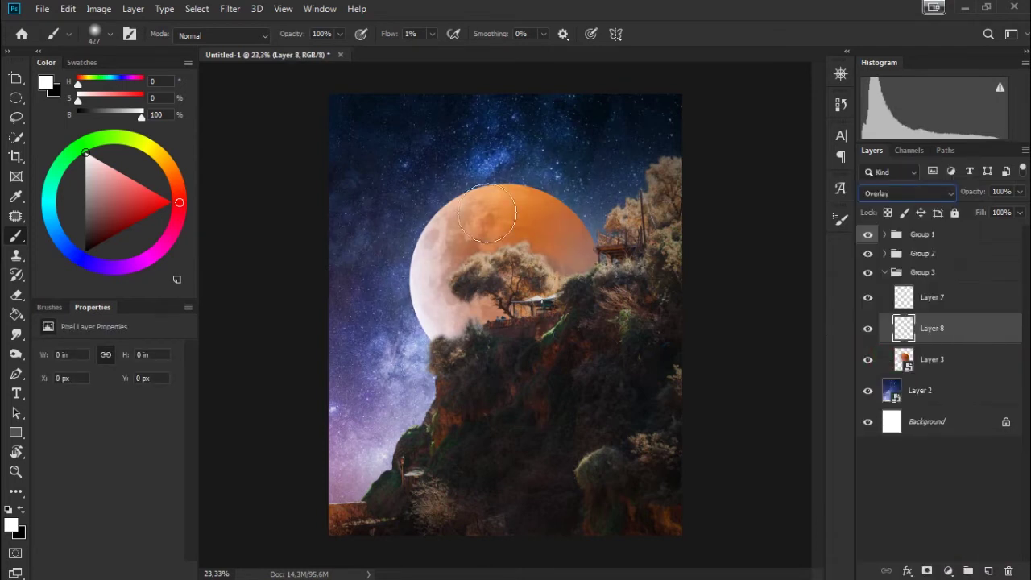
{"action": "left_click_drag", "start_coordinate": [506, 278], "coordinate": [505, 227]}
{"action": "left_click_drag", "start_coordinate": [506, 226], "coordinate": [548, 201]}
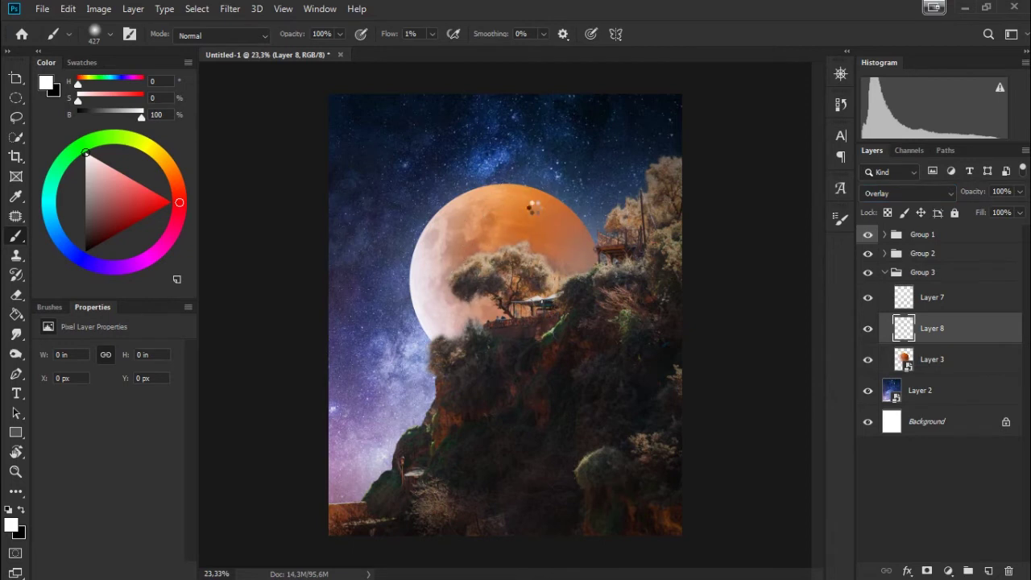
{"action": "left_click", "coordinate": [866, 332]}
{"action": "left_click", "coordinate": [867, 333]}
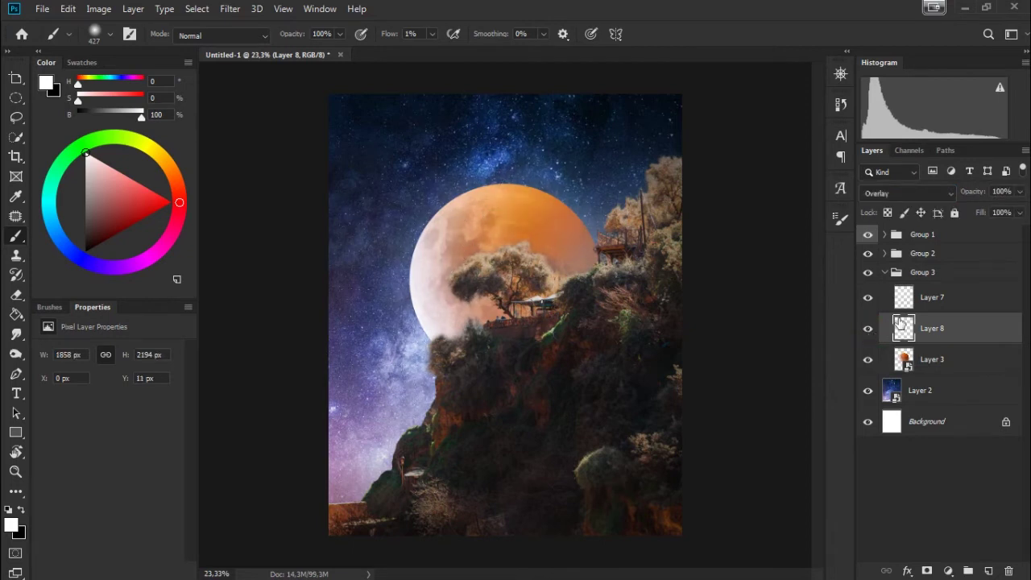
Step: Add a Brightness/Contrast adjustment clipped to Layer 1 copy with brightness lowered to −55
{"action": "left_click", "coordinate": [885, 272]}
{"action": "left_click", "coordinate": [885, 254]}
{"action": "left_click", "coordinate": [886, 254]}
{"action": "left_click", "coordinate": [886, 254]}
{"action": "left_click", "coordinate": [979, 279]}
{"action": "left_click", "coordinate": [948, 570]}
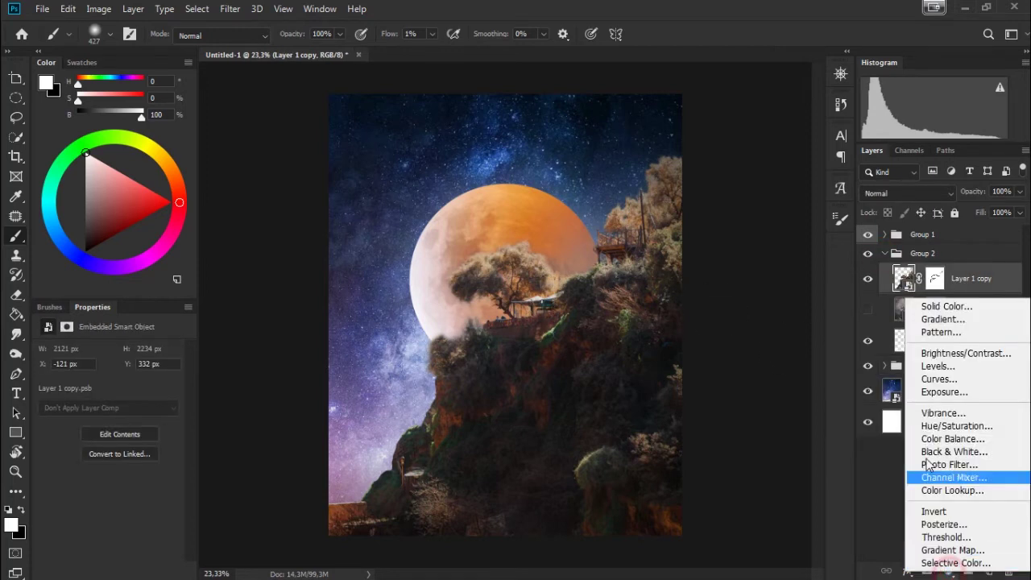
{"action": "left_click", "coordinate": [943, 353]}
{"action": "left_click", "coordinate": [86, 568]}
{"action": "mouse_move", "coordinate": [104, 394]}
{"action": "left_mouse_down"}
{"action": "mouse_move", "coordinate": [71, 395]}
{"action": "mouse_move", "coordinate": [88, 393]}
{"action": "left_mouse_up"}
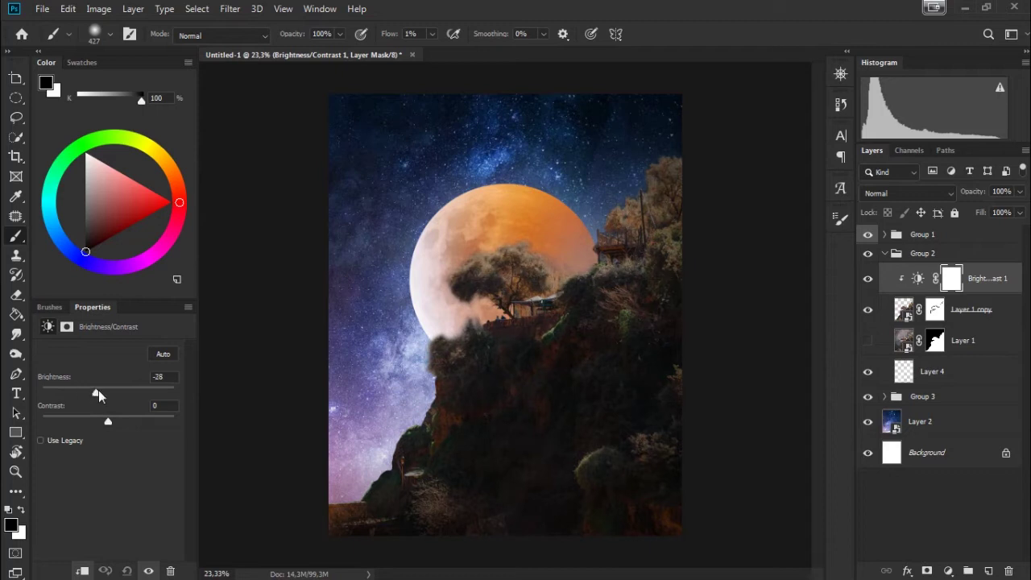
Step: Fill the adjustment mask black and set up a large white brush at full flow
{"action": "left_click", "coordinate": [16, 314]}
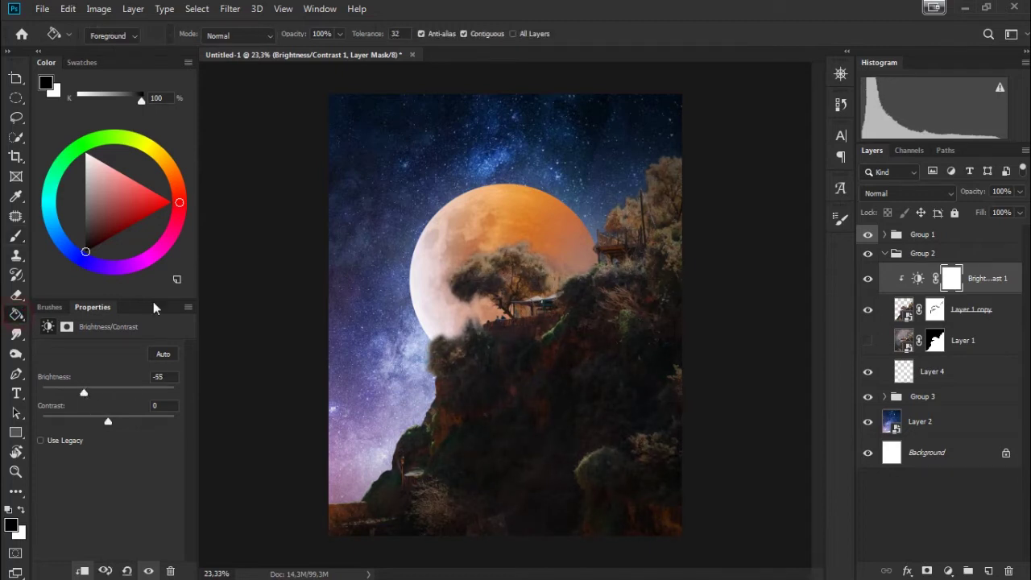
{"action": "left_click", "coordinate": [381, 229]}
{"action": "key", "text": "b"}
{"action": "key", "text": "x"}
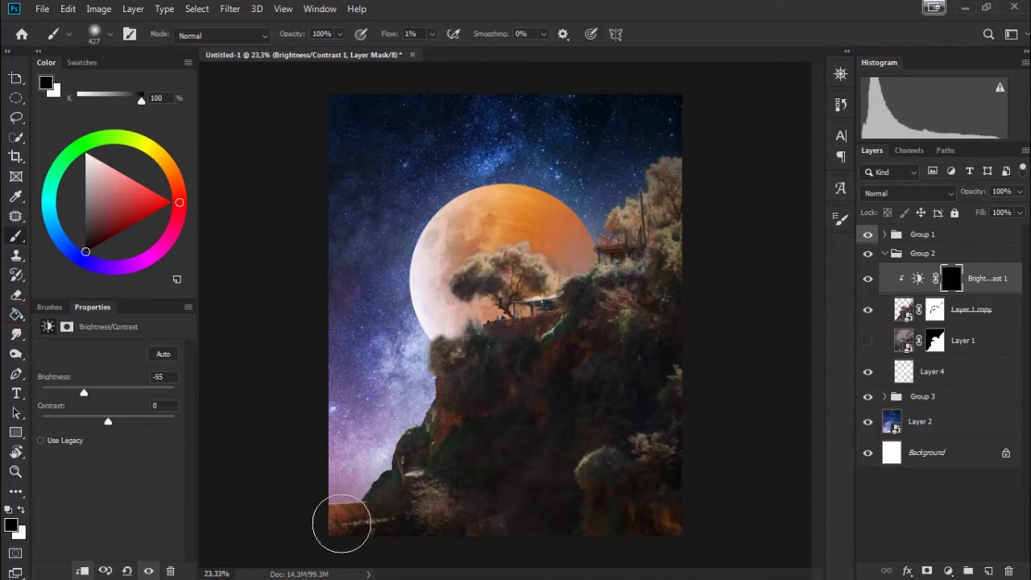
{"action": "right_click", "coordinate": [397, 408]}
{"action": "mouse_move", "coordinate": [494, 355]}
{"action": "left_mouse_down"}
{"action": "mouse_move", "coordinate": [571, 372]}
{"action": "mouse_move", "coordinate": [475, 357]}
{"action": "left_mouse_up"}
{"action": "key", "text": "shift+0"}
{"action": "key", "text": "Return"}
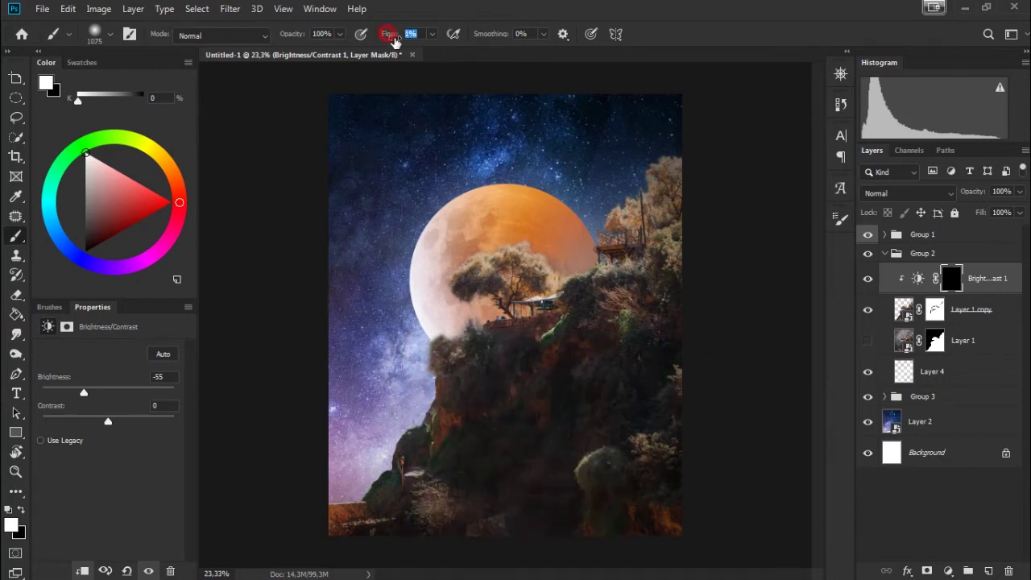
{"action": "scroll", "coordinate": [615, 344], "scroll_direction": "down", "scroll_amount": 2, "text": "alt"}
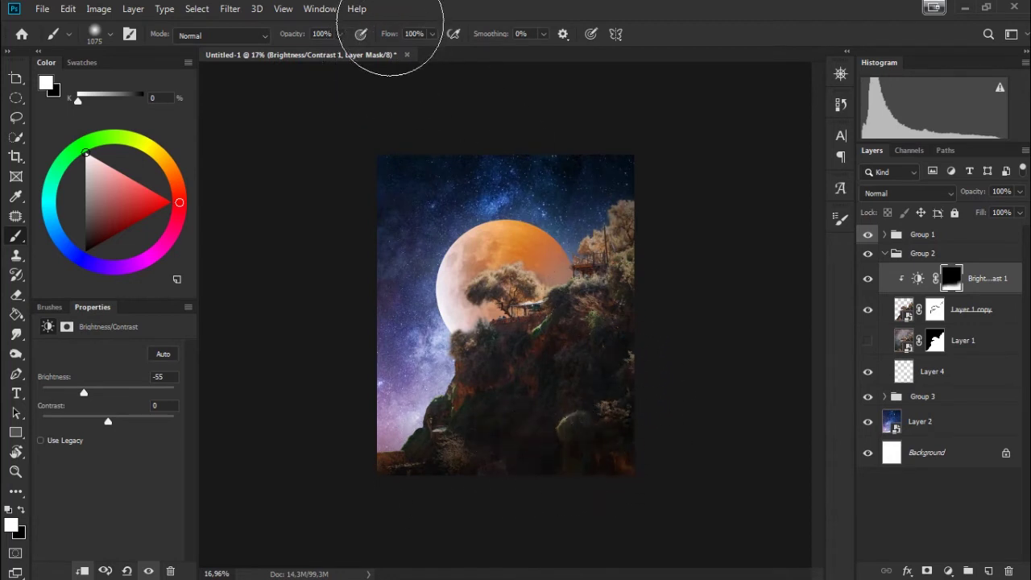
{"action": "key", "text": "z"}
{"action": "key", "text": "b"}
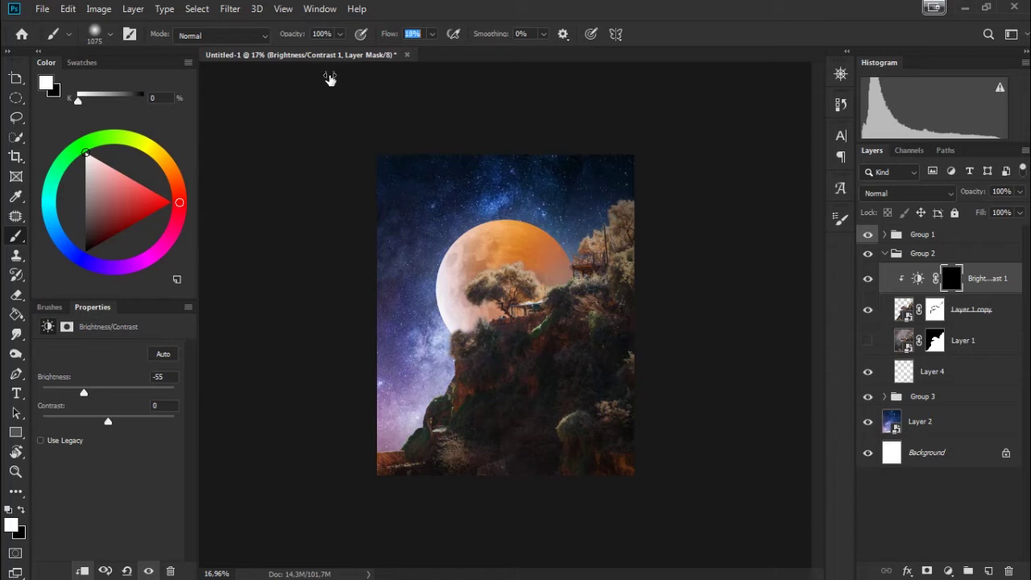
Step: Paint the darkening back onto the lower cliff and compare it on and off
{"action": "mouse_move", "coordinate": [437, 501]}
{"action": "left_mouse_down"}
{"action": "mouse_move", "coordinate": [382, 467]}
{"action": "mouse_move", "coordinate": [588, 453]}
{"action": "mouse_move", "coordinate": [653, 410]}
{"action": "mouse_move", "coordinate": [460, 451]}
{"action": "mouse_move", "coordinate": [525, 373]}
{"action": "mouse_move", "coordinate": [504, 368]}
{"action": "mouse_move", "coordinate": [625, 315]}
{"action": "left_mouse_up"}
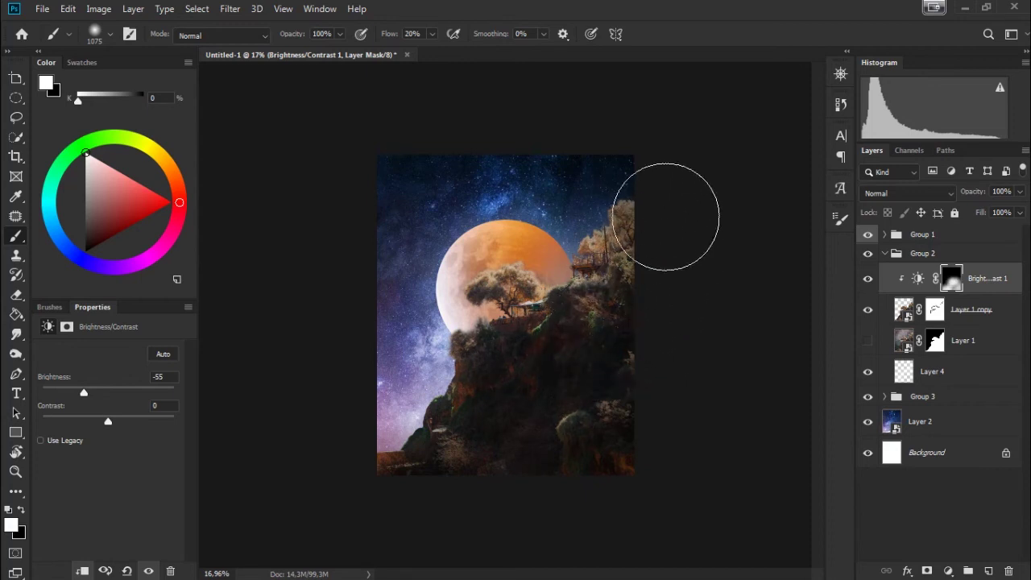
{"action": "left_click", "coordinate": [868, 279]}
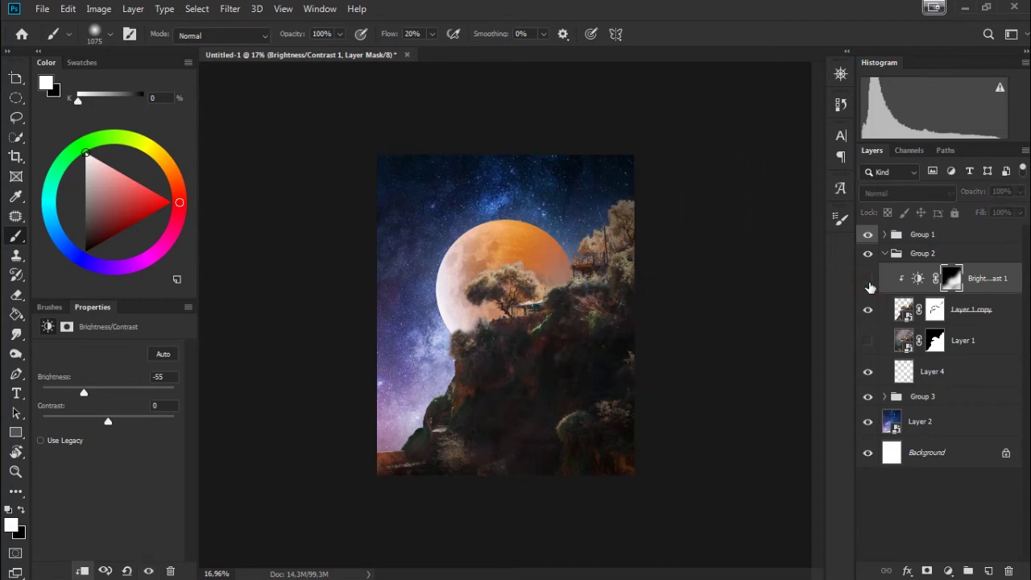
{"action": "left_click", "coordinate": [869, 279]}
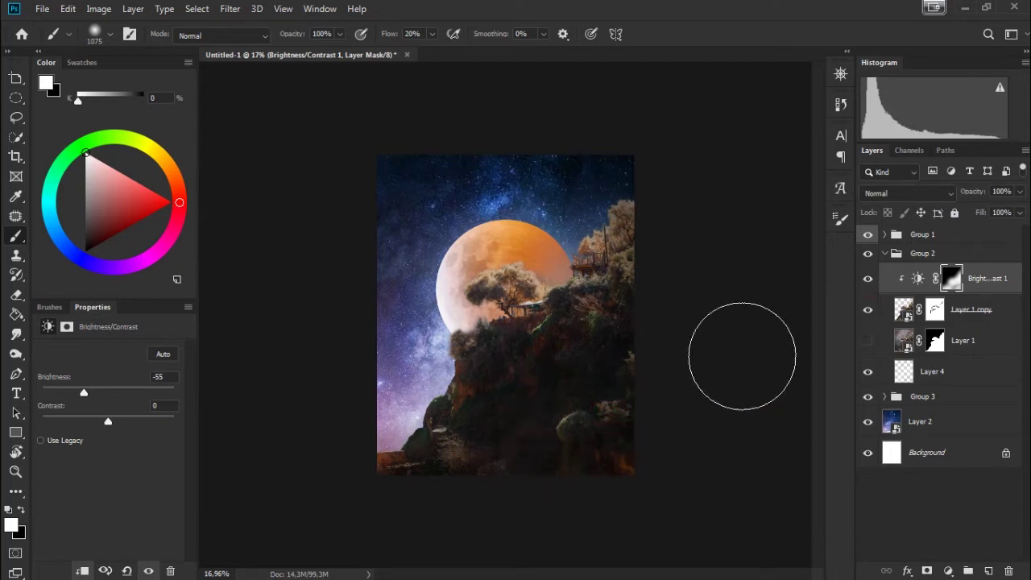
{"action": "left_click", "coordinate": [868, 279]}
{"action": "left_click", "coordinate": [868, 279]}
{"action": "left_click", "coordinate": [594, 384]}
{"action": "scroll", "coordinate": [624, 364], "scroll_direction": "down", "scroll_amount": 2}
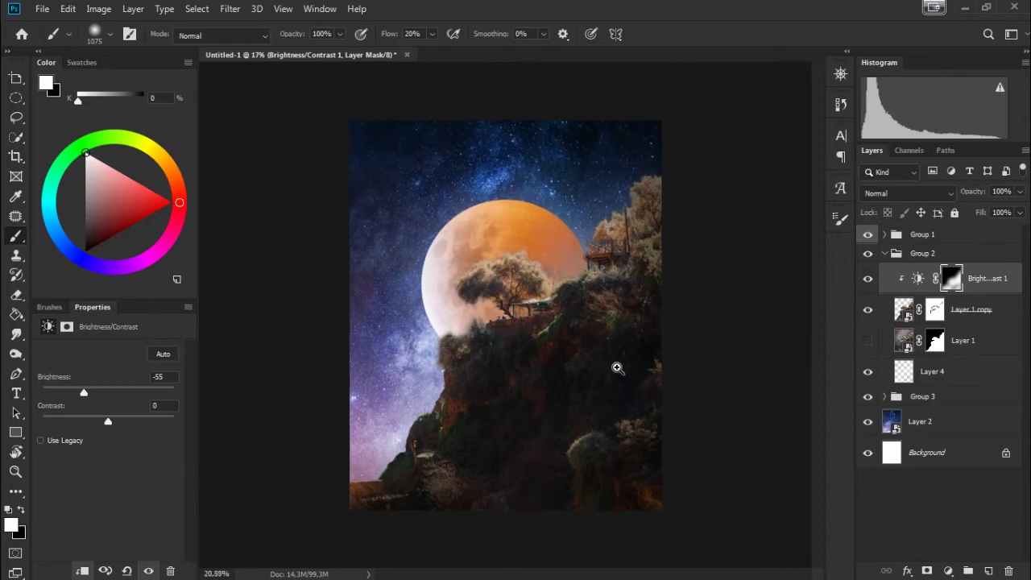
{"action": "left_click", "coordinate": [884, 252]}
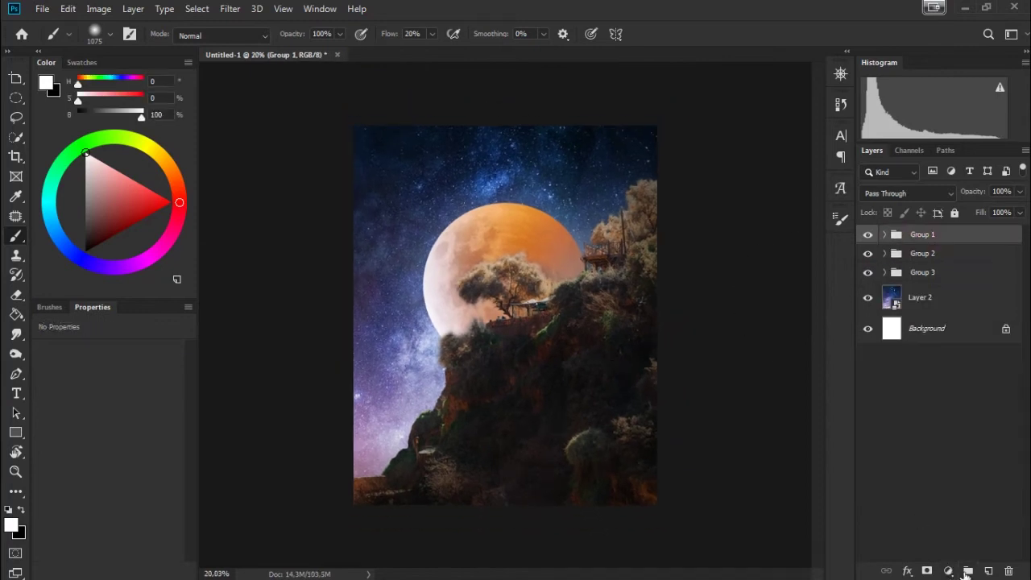
Step: Create Group 4 with a Color Balance layer, shifting its shadows toward blue
{"action": "left_click", "coordinate": [967, 572]}
{"action": "right_click", "coordinate": [868, 236]}
{"action": "left_click", "coordinate": [898, 371]}
{"action": "left_click", "coordinate": [948, 570]}
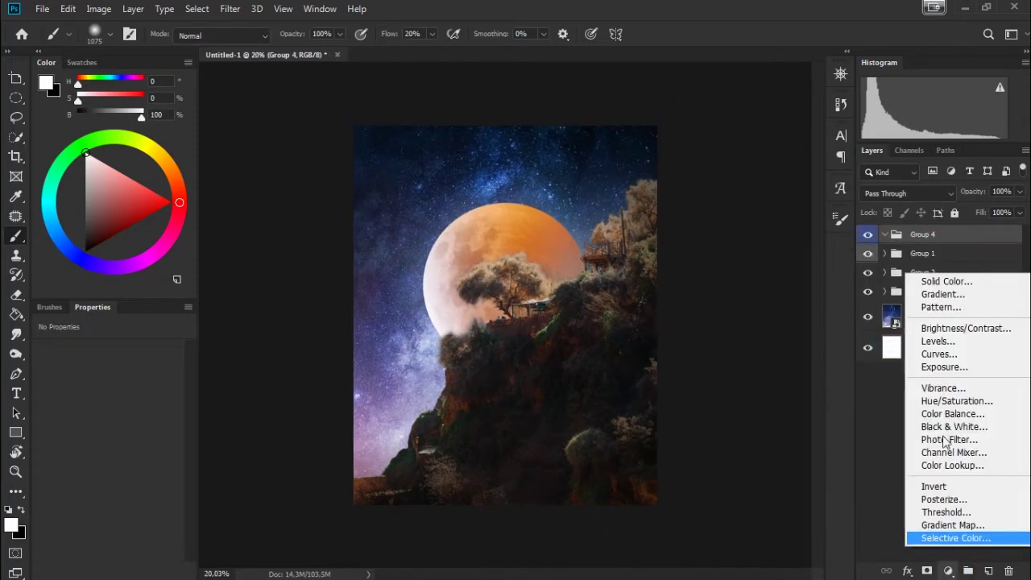
{"action": "left_click", "coordinate": [952, 413]}
{"action": "left_click", "coordinate": [120, 353]}
{"action": "left_click", "coordinate": [89, 364]}
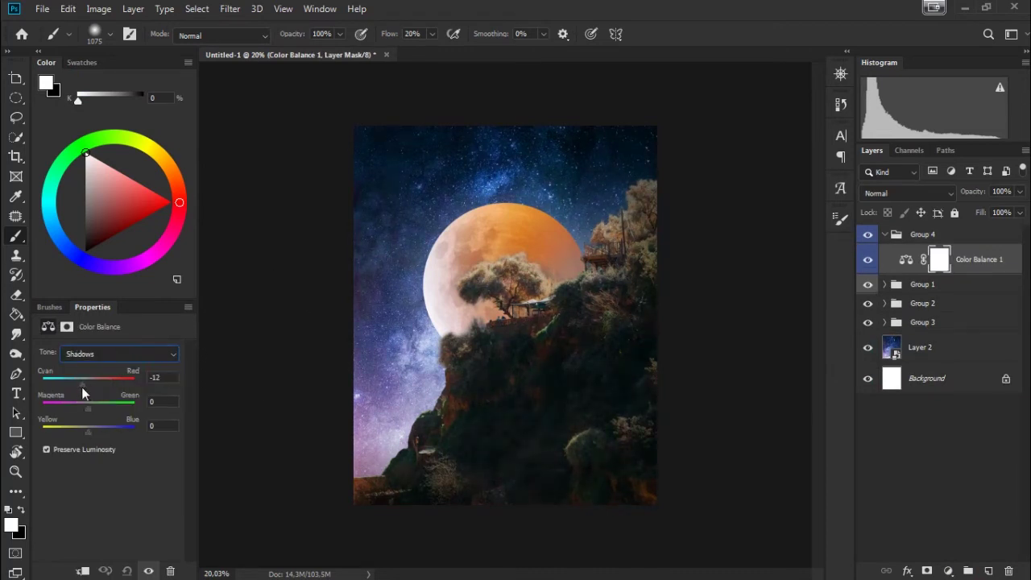
{"action": "mouse_move", "coordinate": [83, 385]}
{"action": "left_mouse_down"}
{"action": "mouse_move", "coordinate": [87, 407]}
{"action": "mouse_move", "coordinate": [84, 388]}
{"action": "left_mouse_up"}
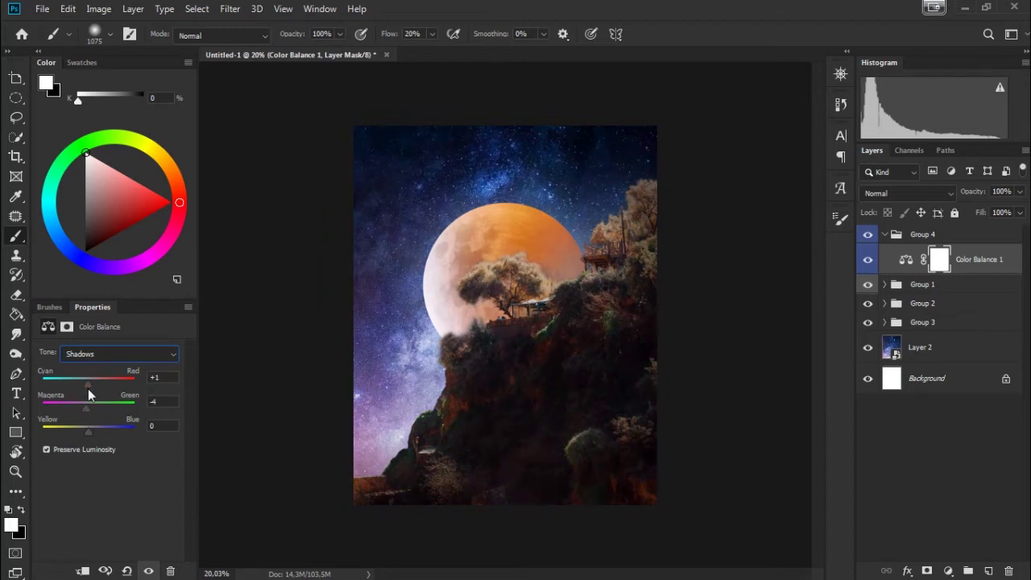
{"action": "left_click_drag", "start_coordinate": [89, 429], "coordinate": [86, 432]}
{"action": "left_click_drag", "start_coordinate": [87, 432], "coordinate": [89, 433]}
Step: Adjust the midtones' magenta-green balance and set the highlights to −9, −7, −19
{"action": "left_click", "coordinate": [102, 355]}
{"action": "left_click", "coordinate": [88, 377]}
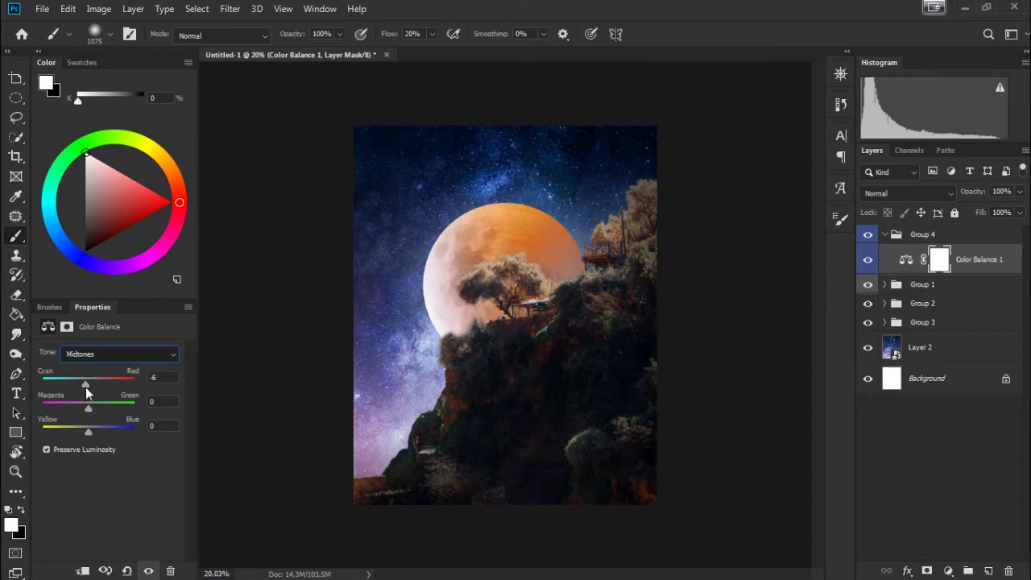
{"action": "left_click_drag", "start_coordinate": [86, 405], "coordinate": [88, 429]}
{"action": "left_click", "coordinate": [100, 354]}
{"action": "left_click", "coordinate": [93, 395]}
{"action": "left_click_drag", "start_coordinate": [88, 384], "coordinate": [102, 387]}
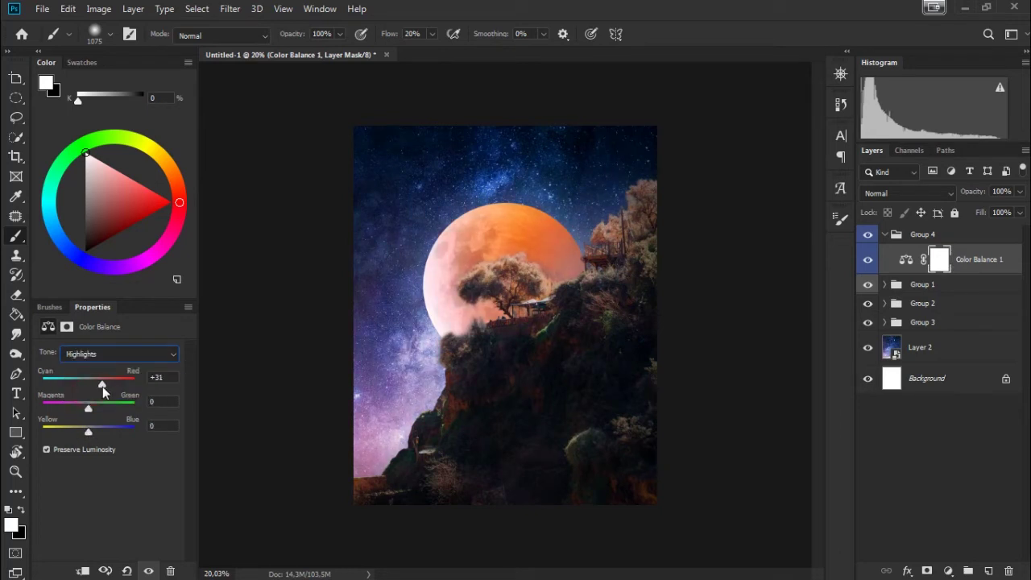
{"action": "mouse_move", "coordinate": [95, 385]}
{"action": "left_mouse_down"}
{"action": "mouse_move", "coordinate": [54, 385]}
{"action": "mouse_move", "coordinate": [83, 397]}
{"action": "left_mouse_up"}
{"action": "mouse_move", "coordinate": [84, 410]}
{"action": "left_mouse_down"}
{"action": "mouse_move", "coordinate": [102, 416]}
{"action": "mouse_move", "coordinate": [83, 415]}
{"action": "mouse_move", "coordinate": [89, 431]}
{"action": "mouse_move", "coordinate": [70, 427]}
{"action": "mouse_move", "coordinate": [97, 431]}
{"action": "mouse_move", "coordinate": [67, 429]}
{"action": "mouse_move", "coordinate": [80, 433]}
{"action": "left_mouse_up"}
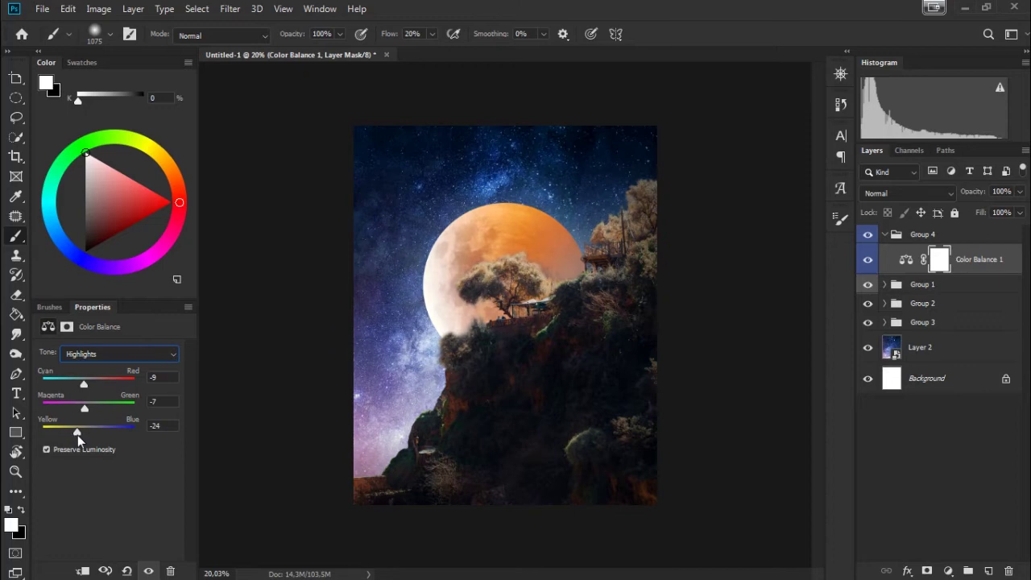
{"action": "left_click", "coordinate": [148, 571]}
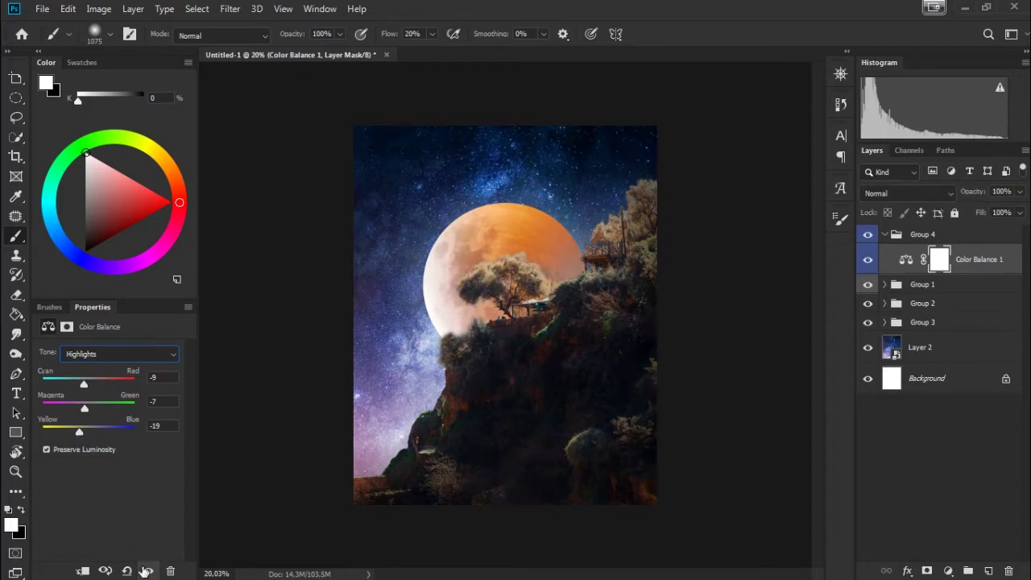
Step: Add a Brightness/Contrast 2 adjustment to Group 4 with brightness 31
{"action": "left_click", "coordinate": [145, 571]}
{"action": "left_click", "coordinate": [948, 351]}
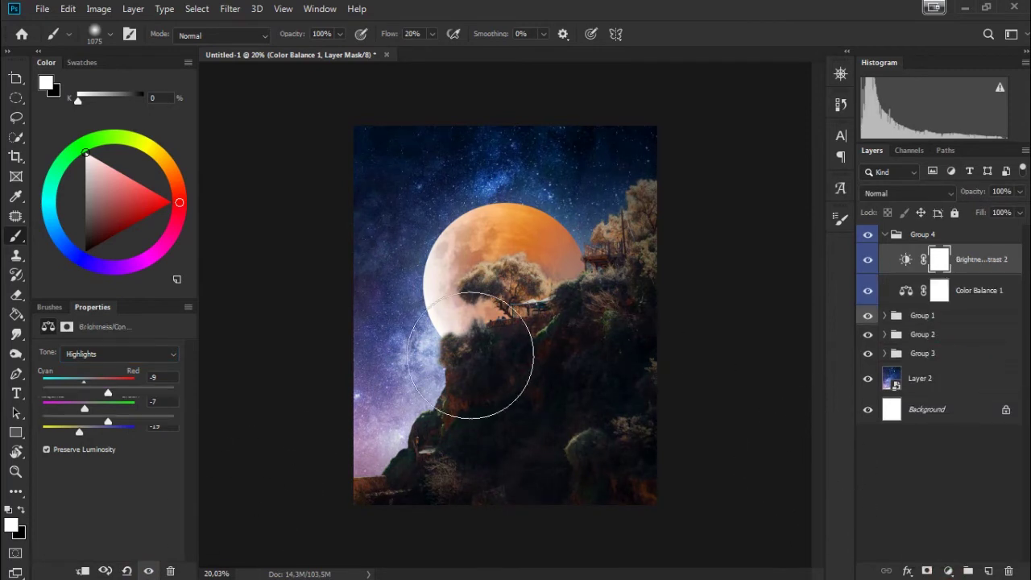
{"action": "mouse_move", "coordinate": [108, 394]}
{"action": "left_mouse_down"}
{"action": "mouse_move", "coordinate": [92, 395]}
{"action": "mouse_move", "coordinate": [125, 394]}
{"action": "left_mouse_up"}
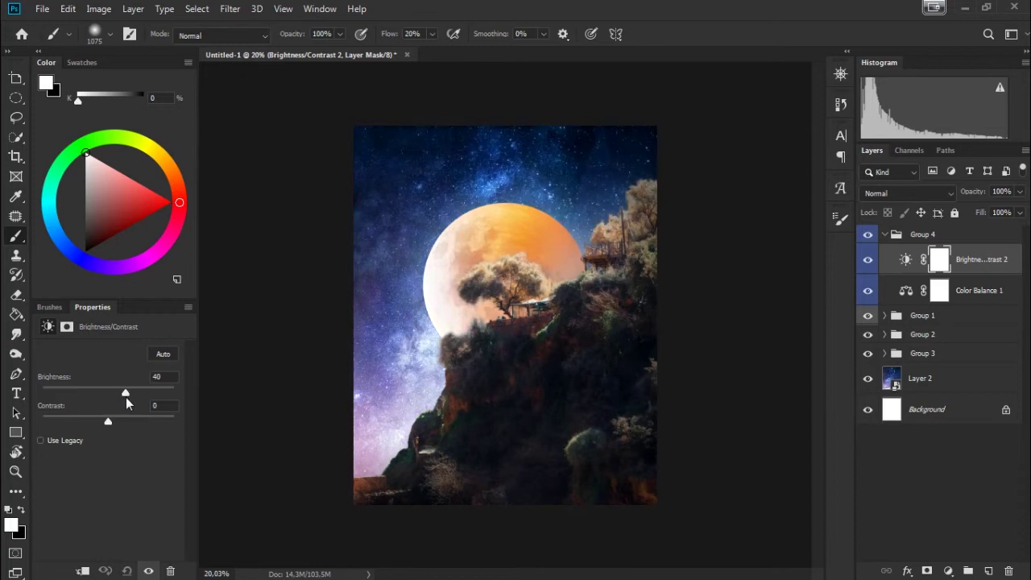
{"action": "left_click", "coordinate": [148, 570]}
{"action": "left_click", "coordinate": [148, 570]}
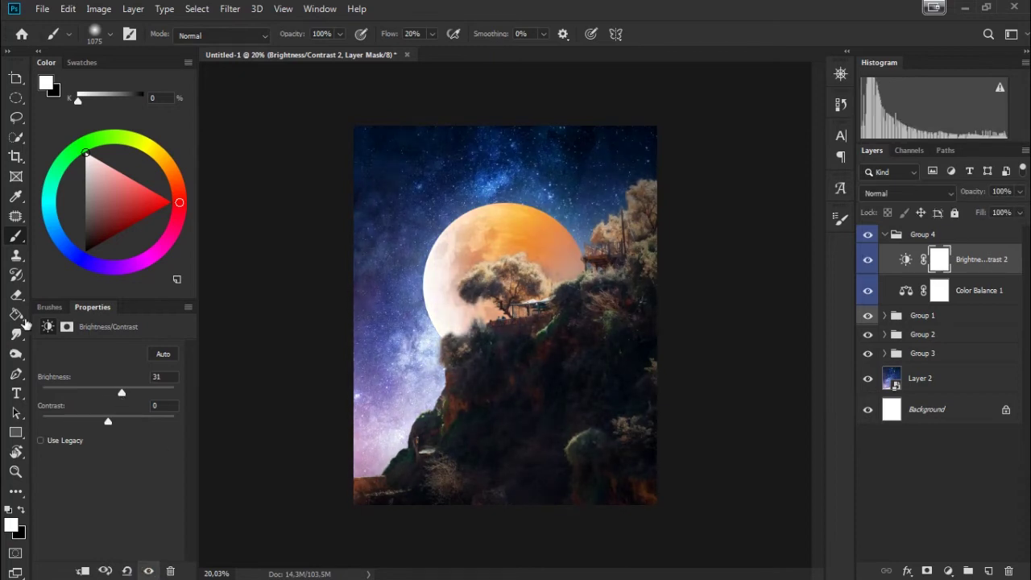
Step: Fill its mask black and paint white brightening over the moon and tree at 4% flow
{"action": "key", "text": "g"}
{"action": "key", "text": "x"}
{"action": "left_click", "coordinate": [447, 383]}
{"action": "key", "text": "b"}
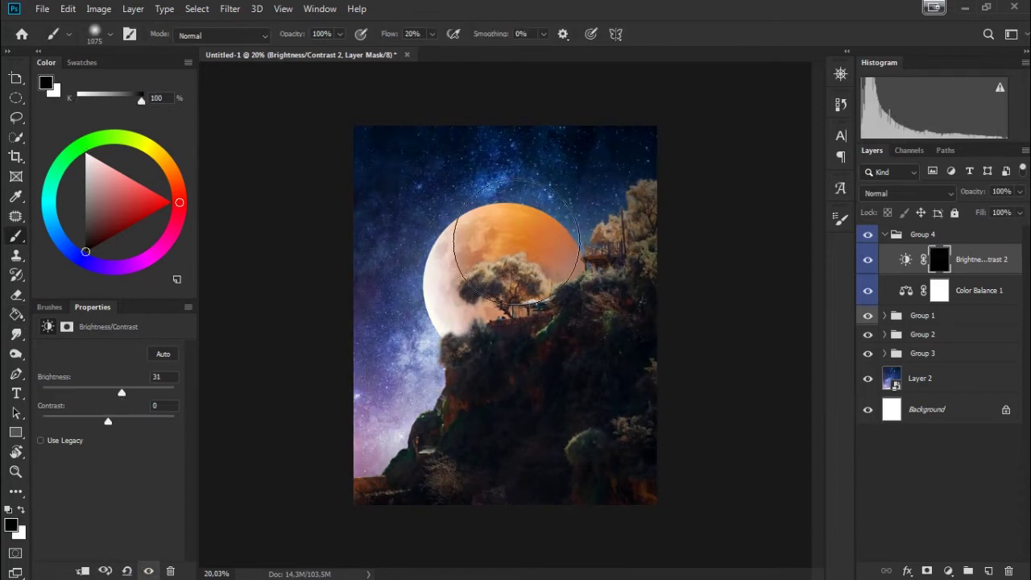
{"action": "key", "text": "x"}
{"action": "left_click_drag", "start_coordinate": [390, 37], "coordinate": [427, 37]}
{"action": "mouse_move", "coordinate": [524, 336]}
{"action": "left_mouse_down"}
{"action": "mouse_move", "coordinate": [524, 322]}
{"action": "mouse_move", "coordinate": [521, 331]}
{"action": "mouse_move", "coordinate": [479, 292]}
{"action": "mouse_move", "coordinate": [494, 265]}
{"action": "mouse_move", "coordinate": [507, 299]}
{"action": "mouse_move", "coordinate": [460, 330]}
{"action": "left_mouse_up"}
{"action": "left_click_drag", "start_coordinate": [390, 34], "coordinate": [322, 81]}
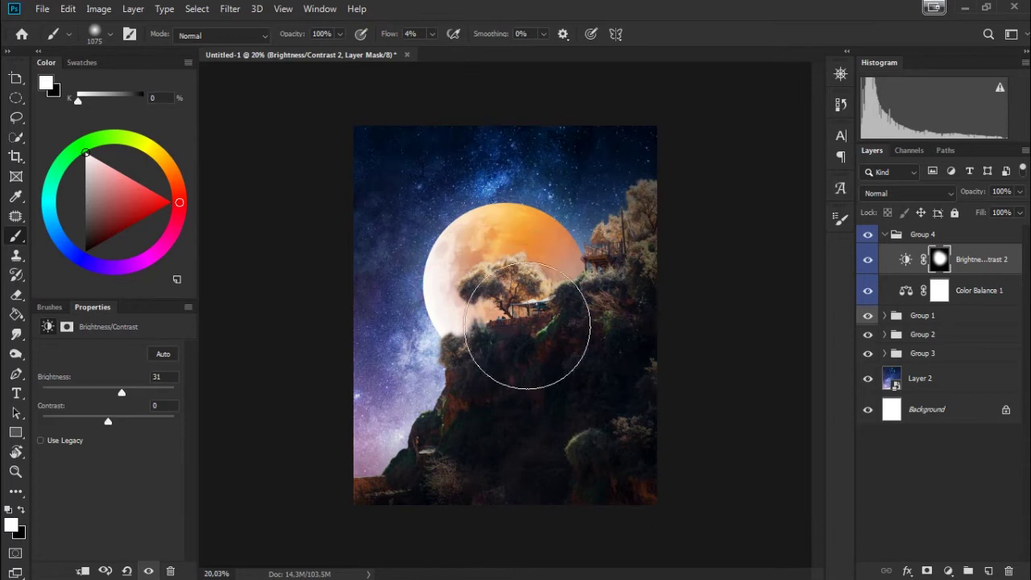
Step: Compare the moon brightening and move Brightness/Contrast 2 below Color Balance 1
{"action": "left_click", "coordinate": [868, 259]}
{"action": "left_click", "coordinate": [867, 259]}
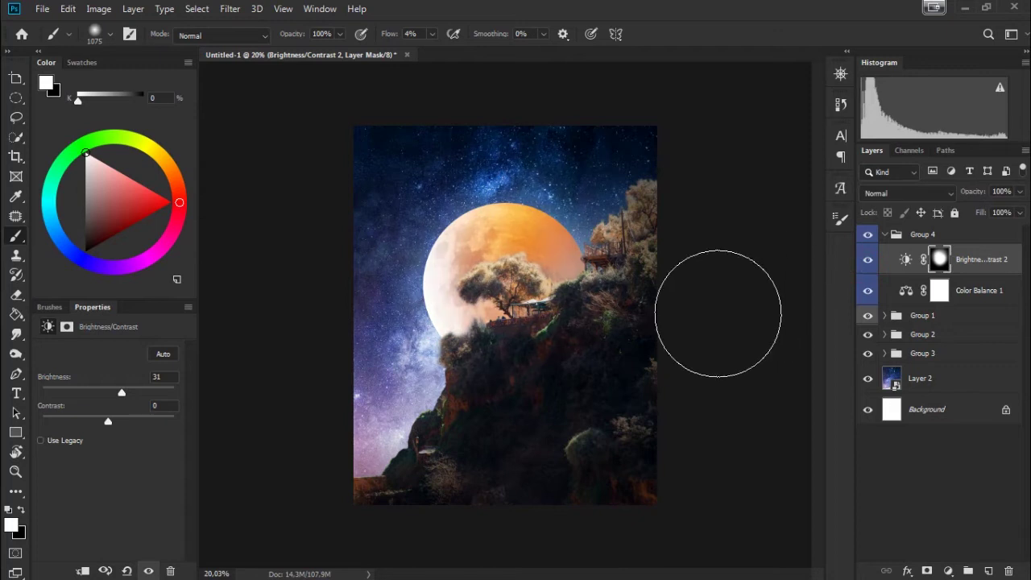
{"action": "left_click", "coordinate": [649, 322], "text": "ctrl+space"}
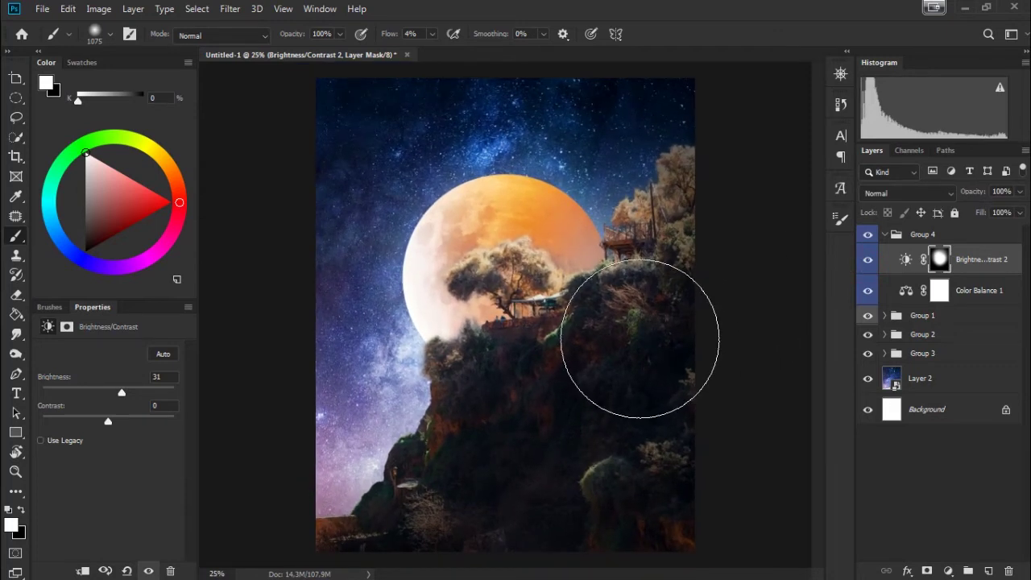
{"action": "key", "text": "ctrl+2"}
{"action": "left_click_drag", "start_coordinate": [906, 269], "coordinate": [981, 312]}
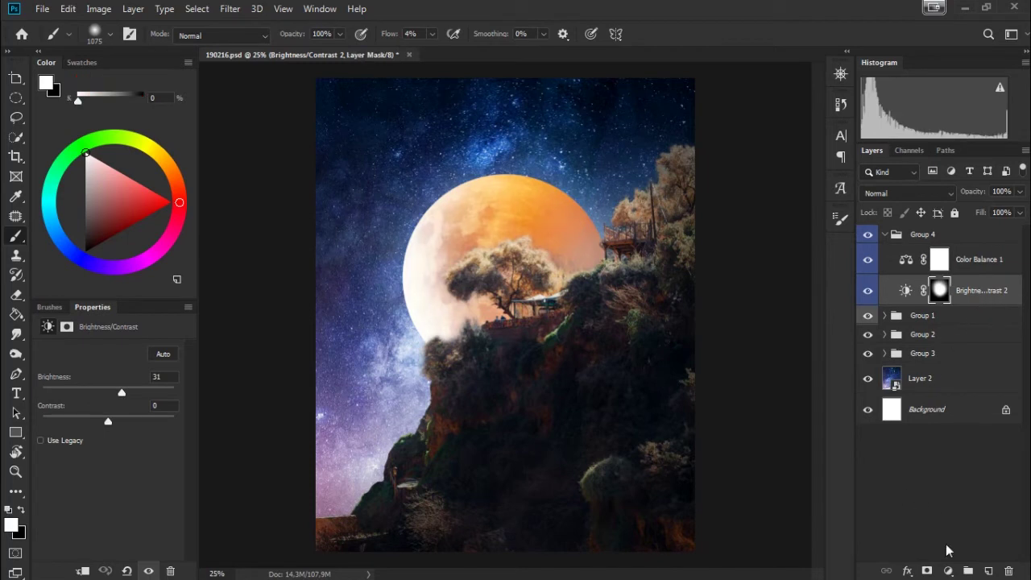
Step: Add Layer 9 in Color blend mode above Color Balance 1 and paint warm orange around the moon
{"action": "left_click", "coordinate": [988, 266]}
{"action": "left_click", "coordinate": [988, 571]}
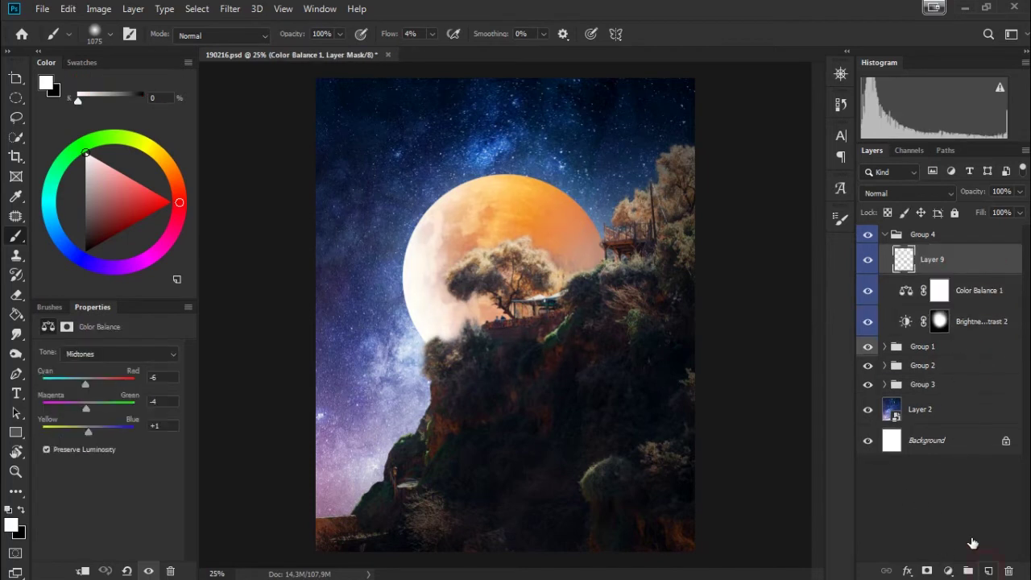
{"action": "left_click", "coordinate": [902, 193]}
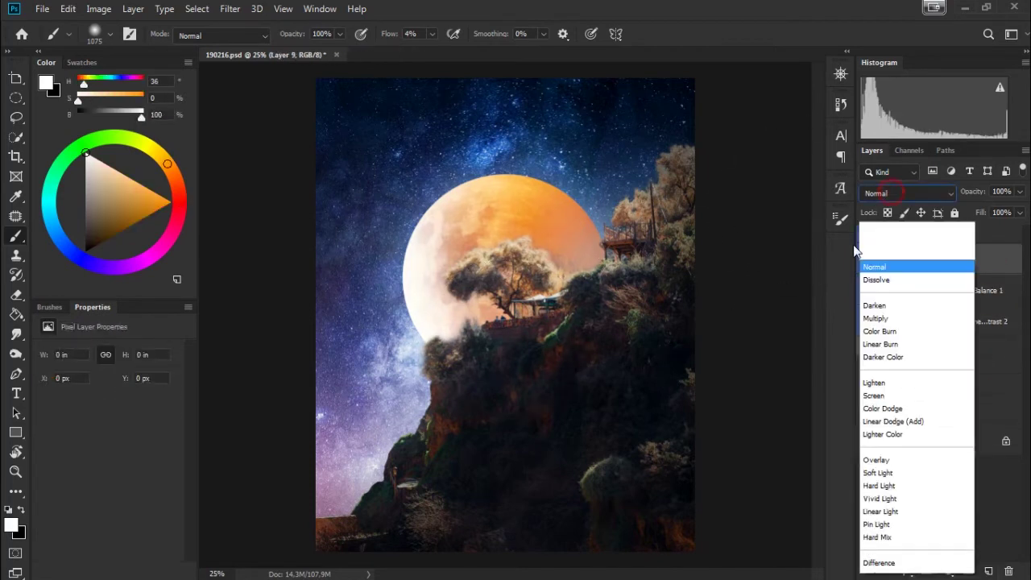
{"action": "left_click", "coordinate": [886, 550]}
{"action": "left_click_drag", "start_coordinate": [129, 187], "coordinate": [150, 189]}
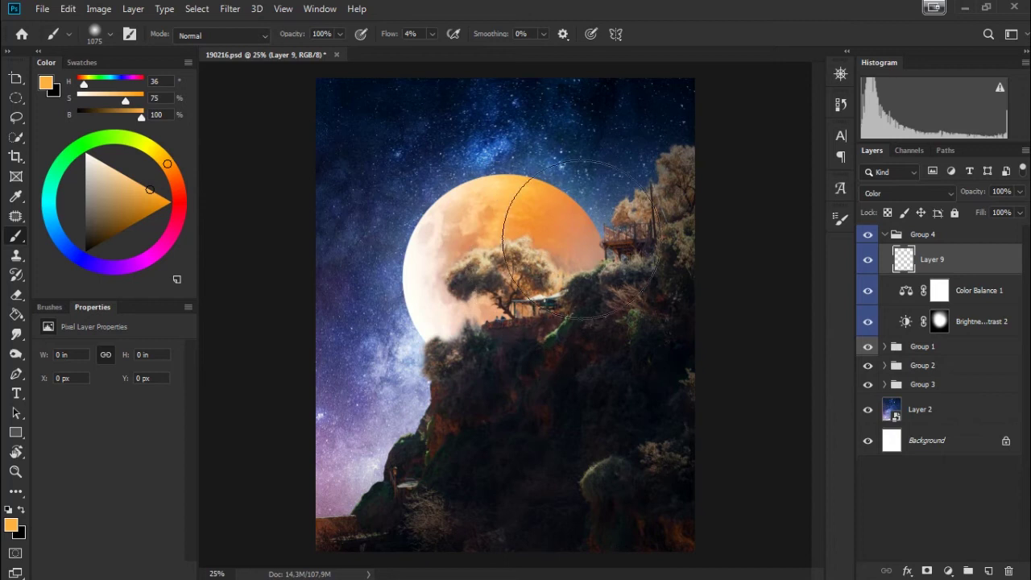
{"action": "left_click_drag", "start_coordinate": [435, 266], "coordinate": [506, 299]}
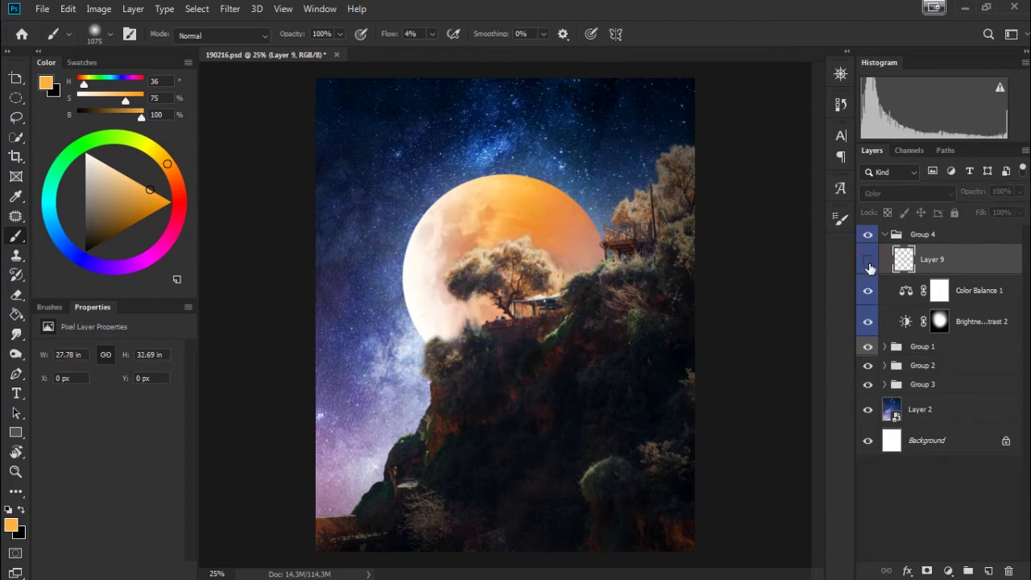
Step: Add Layer 10 in Color mode above Layer 2 and paint a soft purple tint along the left sky
{"action": "left_click", "coordinate": [940, 408]}
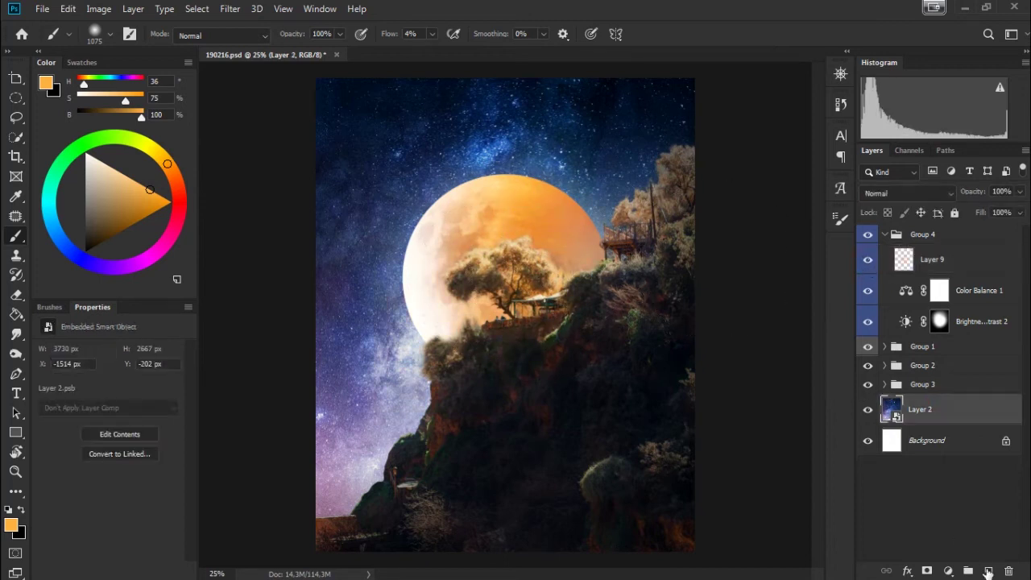
{"action": "left_click", "coordinate": [989, 570]}
{"action": "left_click", "coordinate": [881, 194]}
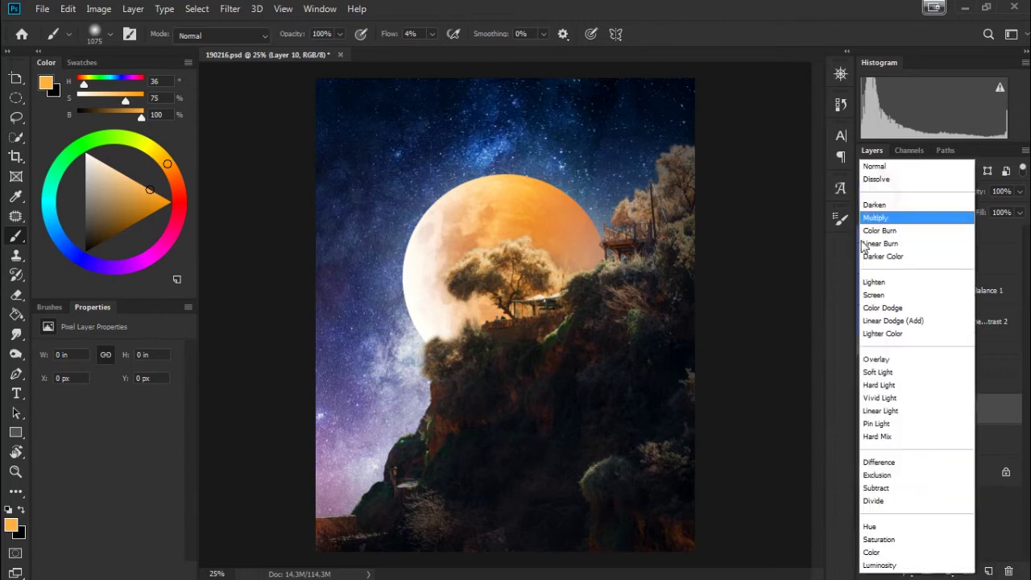
{"action": "left_click", "coordinate": [878, 553]}
{"action": "mouse_move", "coordinate": [102, 274]}
{"action": "left_mouse_down"}
{"action": "mouse_move", "coordinate": [89, 258]}
{"action": "mouse_move", "coordinate": [123, 276]}
{"action": "left_mouse_up"}
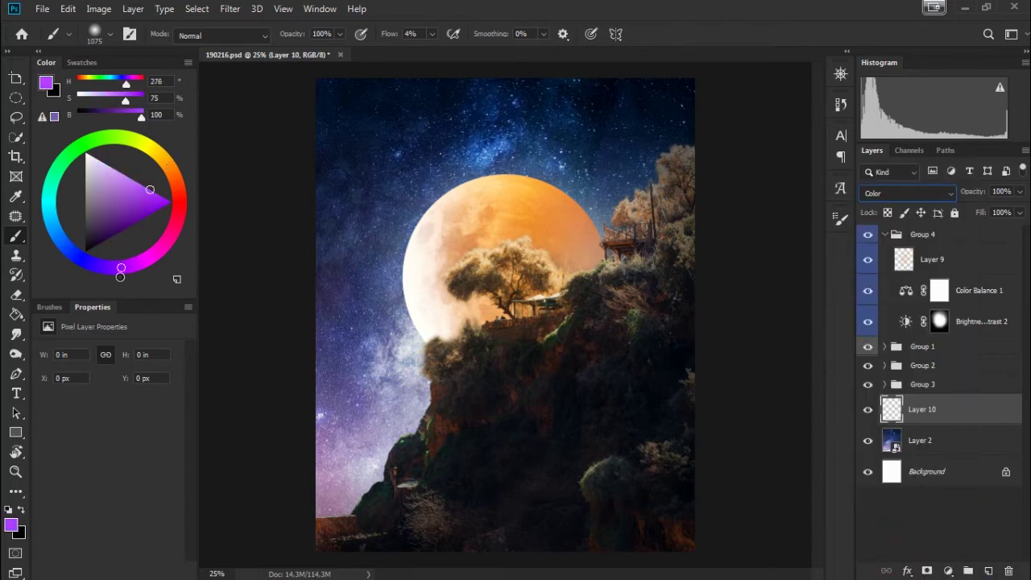
{"action": "left_click_drag", "start_coordinate": [136, 211], "coordinate": [128, 176]}
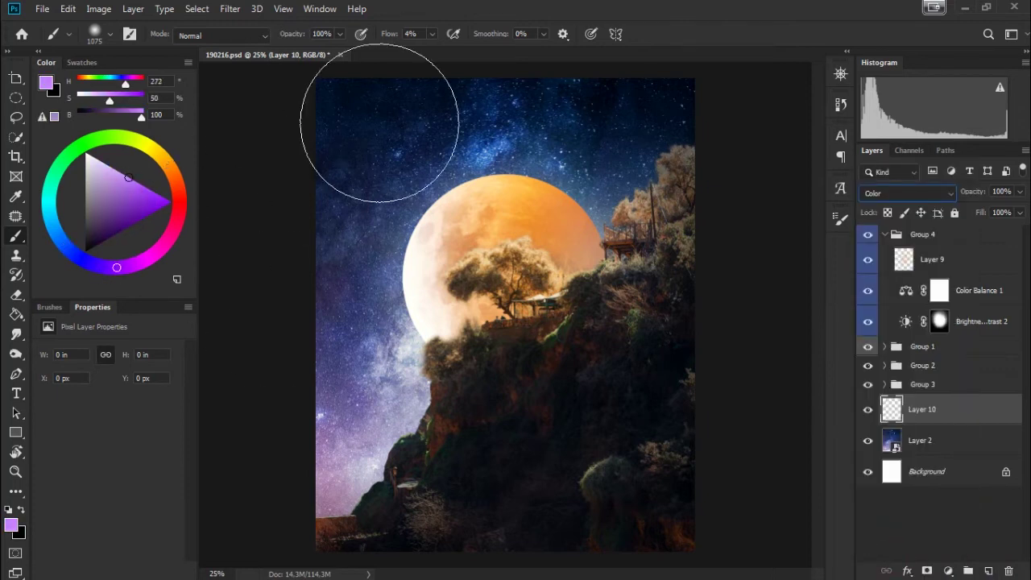
{"action": "mouse_move", "coordinate": [380, 384]}
{"action": "left_mouse_down"}
{"action": "mouse_move", "coordinate": [438, 299]}
{"action": "mouse_move", "coordinate": [368, 253]}
{"action": "mouse_move", "coordinate": [402, 472]}
{"action": "mouse_move", "coordinate": [400, 417]}
{"action": "mouse_move", "coordinate": [372, 367]}
{"action": "left_mouse_up"}
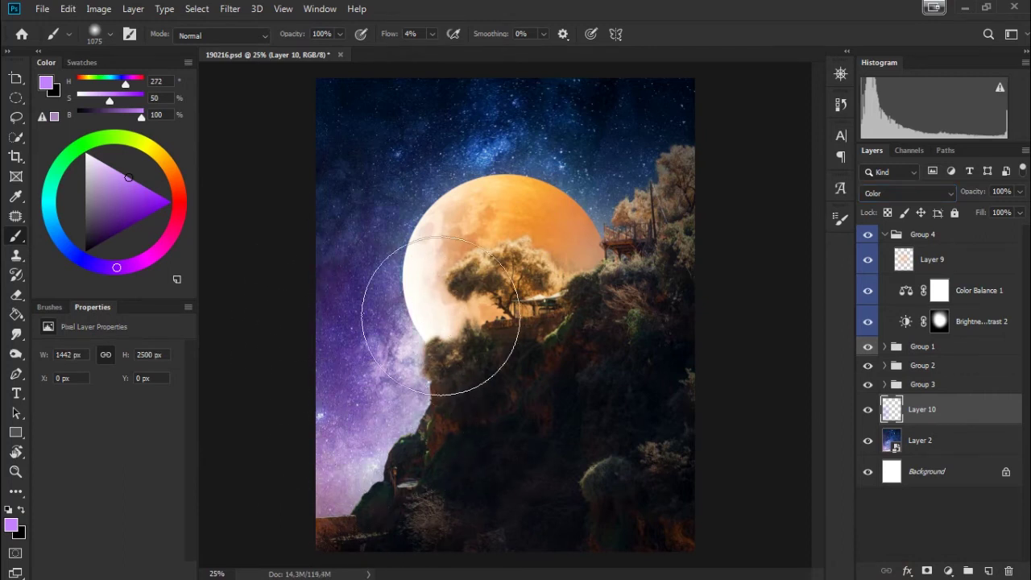
Step: Paint a darker blue tint into the upper sky on Layer 10, comparing it on and off
{"action": "left_click", "coordinate": [869, 414]}
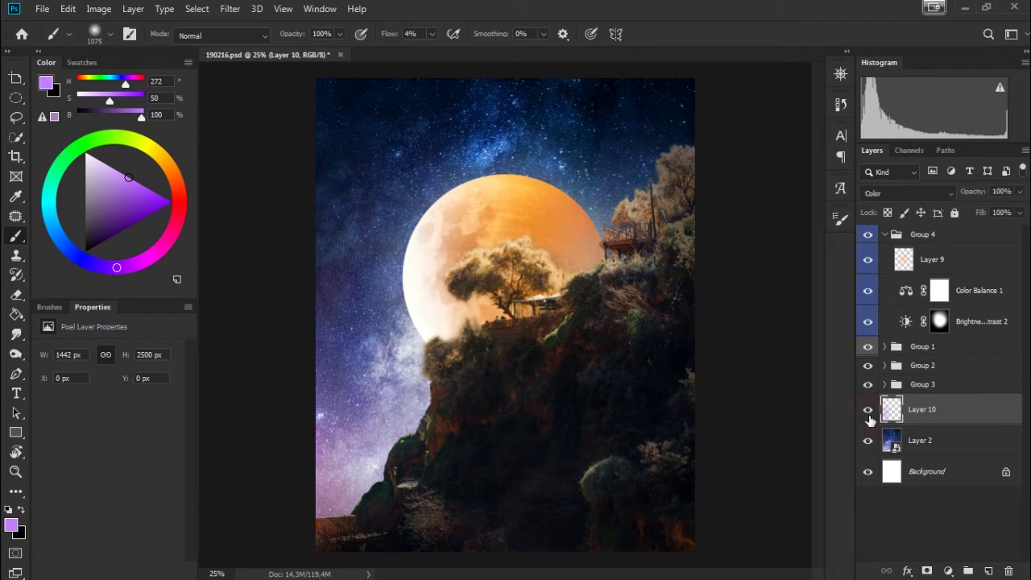
{"action": "left_click_drag", "start_coordinate": [63, 250], "coordinate": [68, 249]}
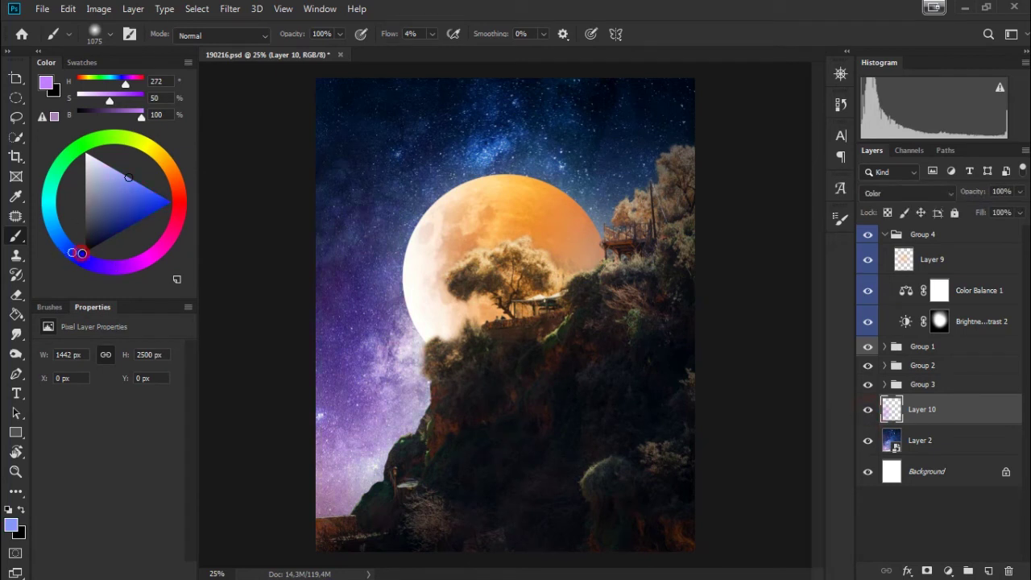
{"action": "left_click", "coordinate": [146, 187]}
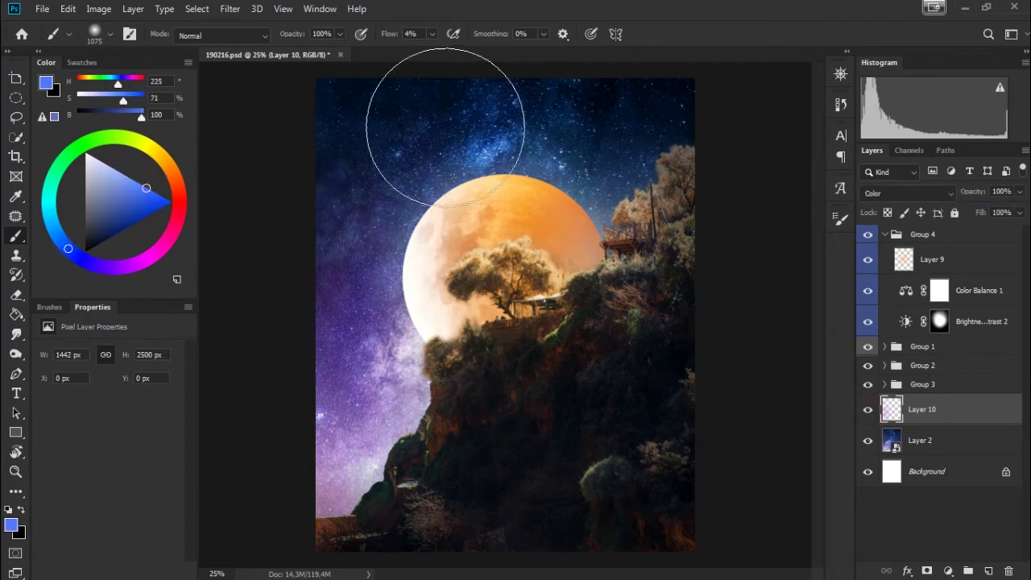
{"action": "mouse_move", "coordinate": [403, 196]}
{"action": "left_mouse_down"}
{"action": "mouse_move", "coordinate": [552, 322]}
{"action": "mouse_move", "coordinate": [472, 253]}
{"action": "mouse_move", "coordinate": [483, 262]}
{"action": "left_mouse_up"}
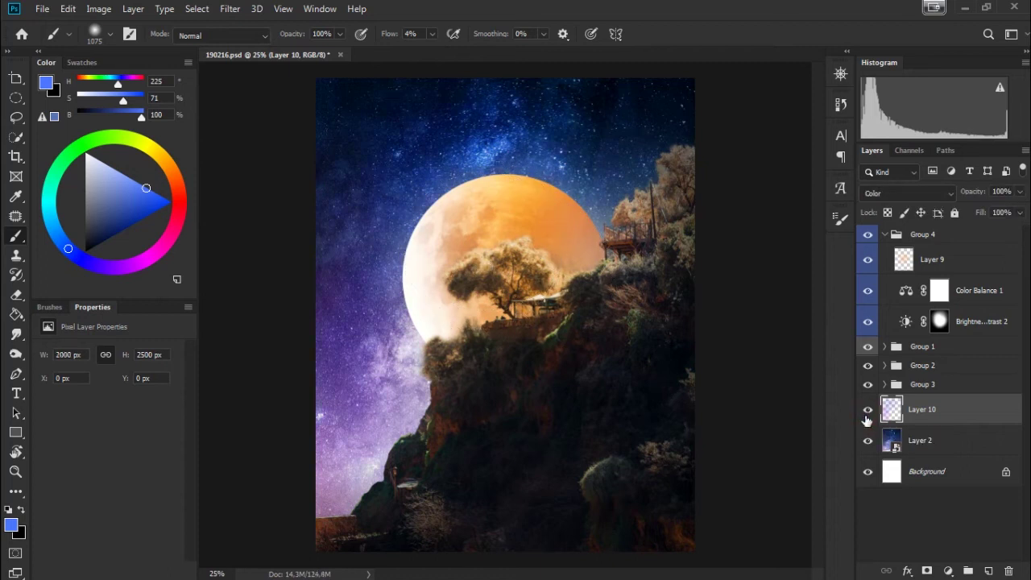
{"action": "left_click_drag", "start_coordinate": [134, 211], "coordinate": [145, 195]}
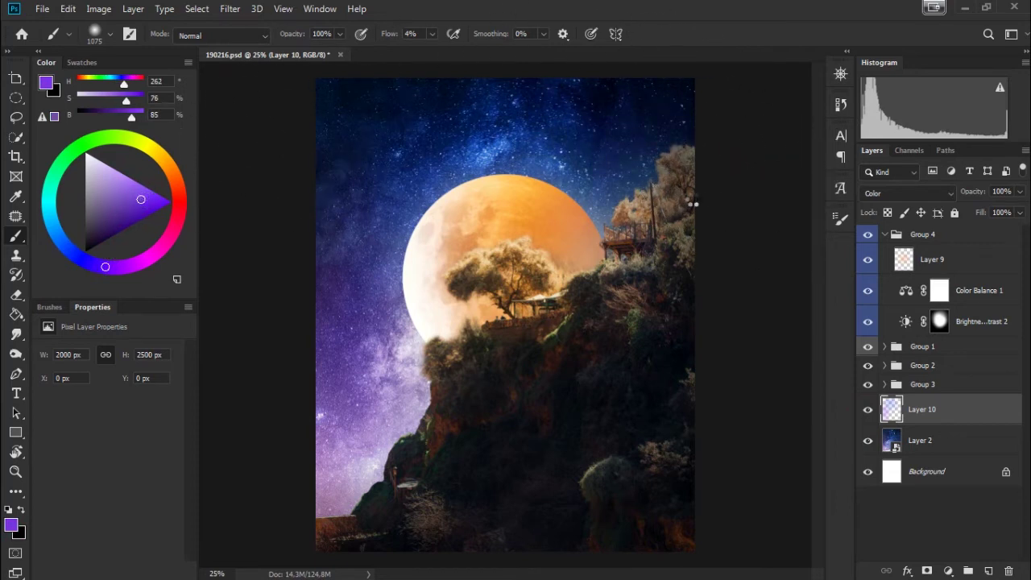
{"action": "left_click", "coordinate": [867, 416]}
{"action": "left_click_drag", "start_coordinate": [121, 264], "coordinate": [109, 268]}
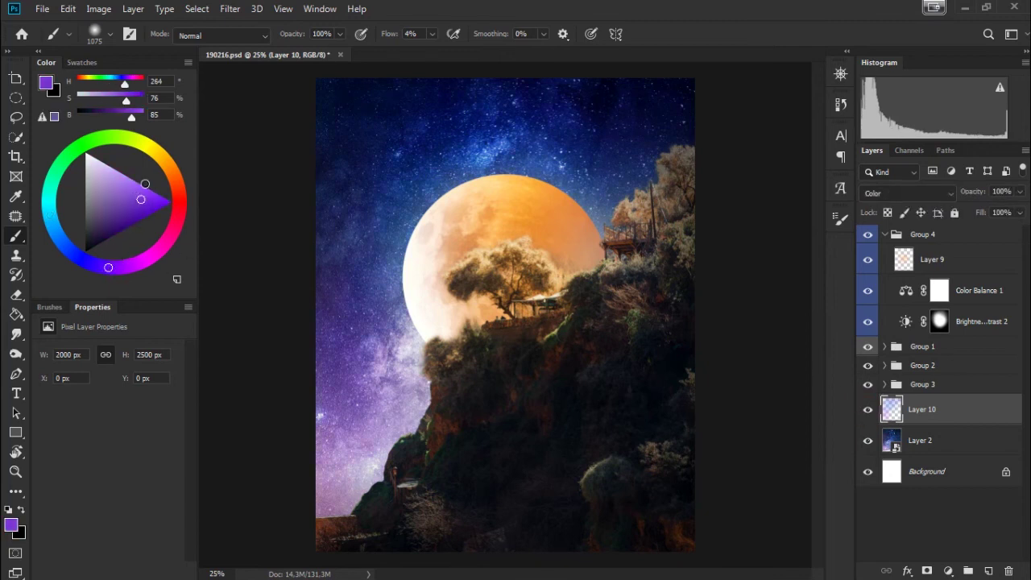
{"action": "key", "text": "Return"}
{"action": "key", "text": "Return"}
{"action": "left_click", "coordinate": [868, 411]}
{"action": "left_click", "coordinate": [882, 262]}
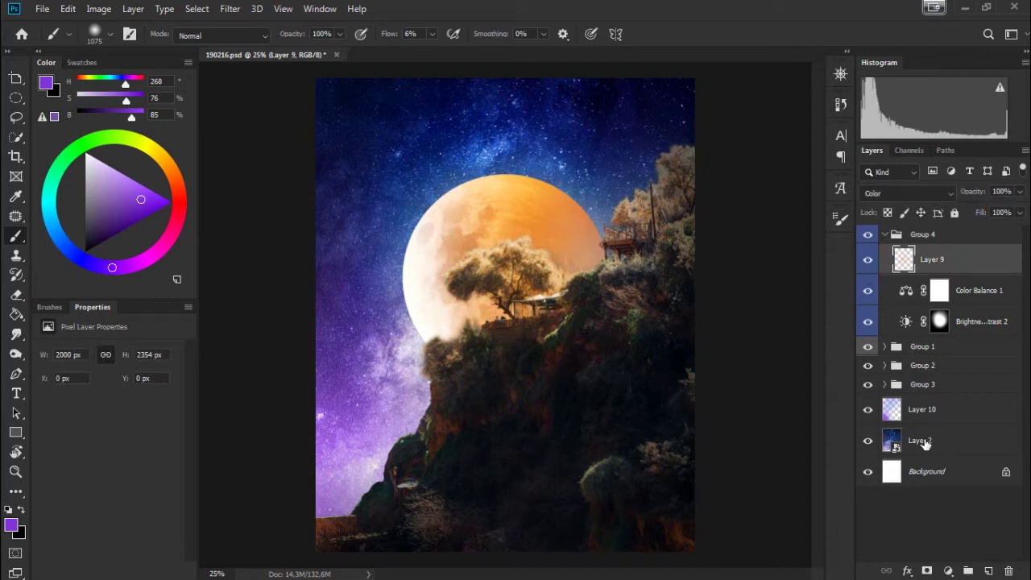
Step: Add Overlay Layer 11 with a soft orange glow around the tree at about 79% fill
{"action": "left_click", "coordinate": [988, 571]}
{"action": "left_click", "coordinate": [908, 194]}
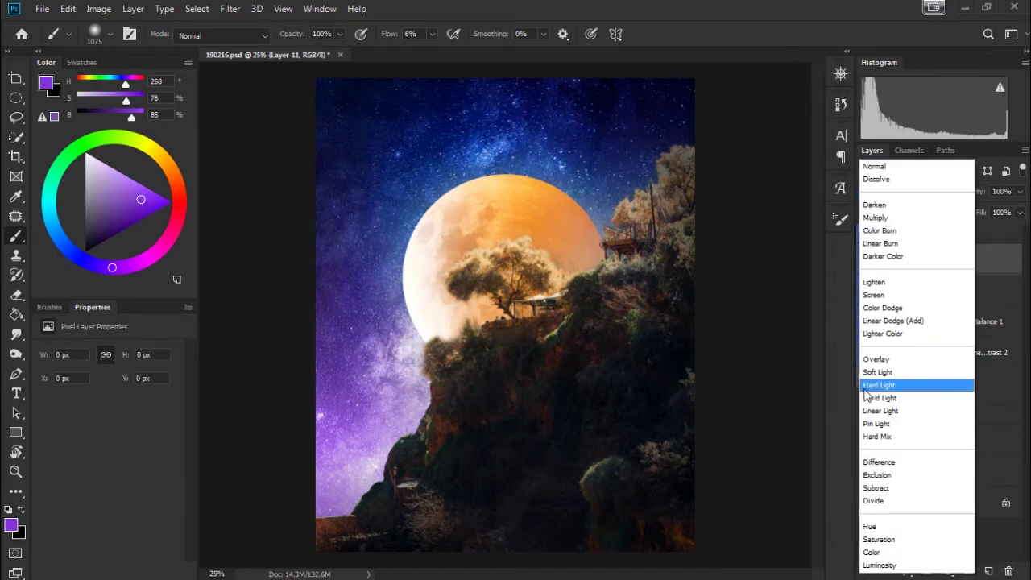
{"action": "left_click", "coordinate": [886, 357]}
{"action": "left_click", "coordinate": [163, 155]}
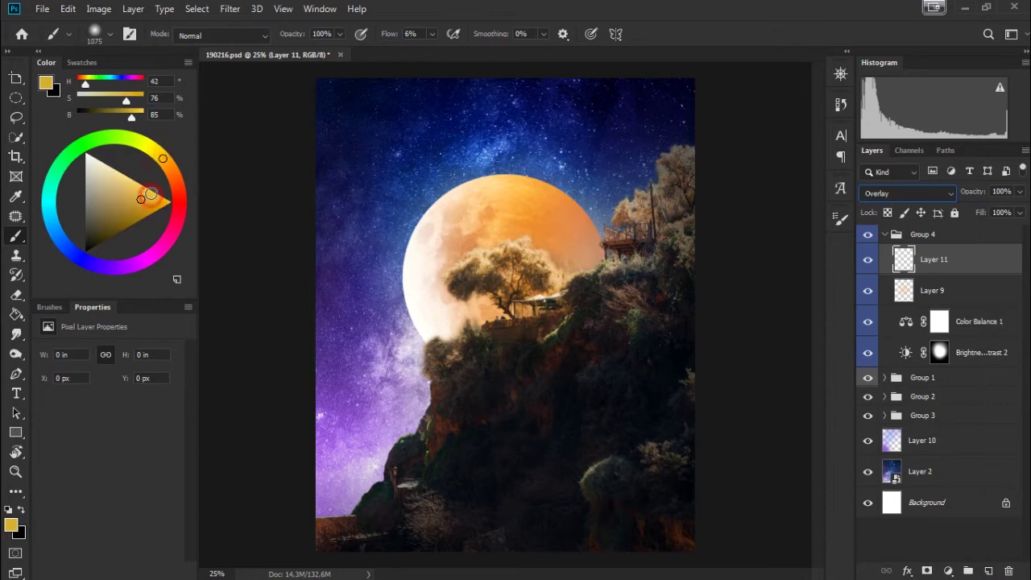
{"action": "left_click", "coordinate": [165, 163]}
{"action": "left_click", "coordinate": [133, 181]}
{"action": "mouse_move", "coordinate": [518, 251]}
{"action": "left_mouse_down"}
{"action": "mouse_move", "coordinate": [486, 290]}
{"action": "mouse_move", "coordinate": [510, 313]}
{"action": "mouse_move", "coordinate": [488, 285]}
{"action": "mouse_move", "coordinate": [533, 294]}
{"action": "left_mouse_up"}
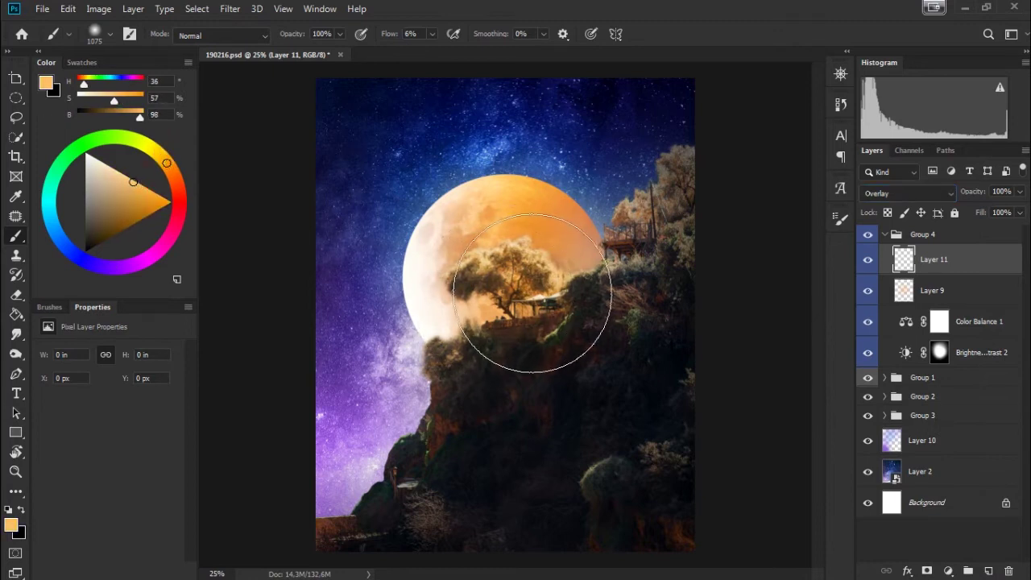
{"action": "left_click", "coordinate": [868, 259]}
{"action": "left_click", "coordinate": [868, 259]}
{"action": "left_click_drag", "start_coordinate": [958, 216], "coordinate": [964, 219]}
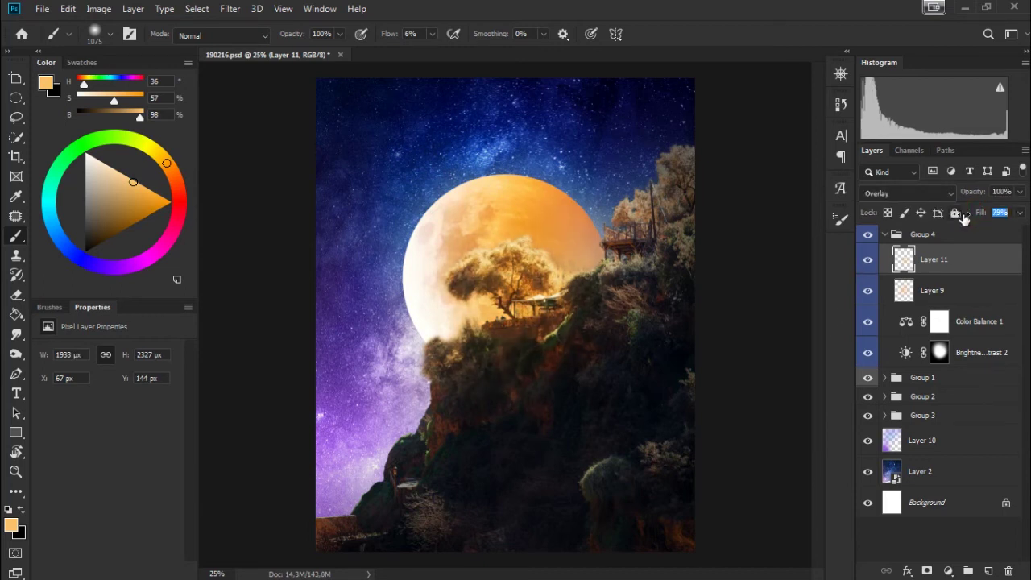
{"action": "left_click", "coordinate": [868, 261]}
{"action": "left_click", "coordinate": [868, 261]}
Step: Add Overlay Layer 12 above Layer 9 and paint dark purple shading on the right cliff
{"action": "left_click", "coordinate": [962, 290]}
{"action": "left_click", "coordinate": [988, 571]}
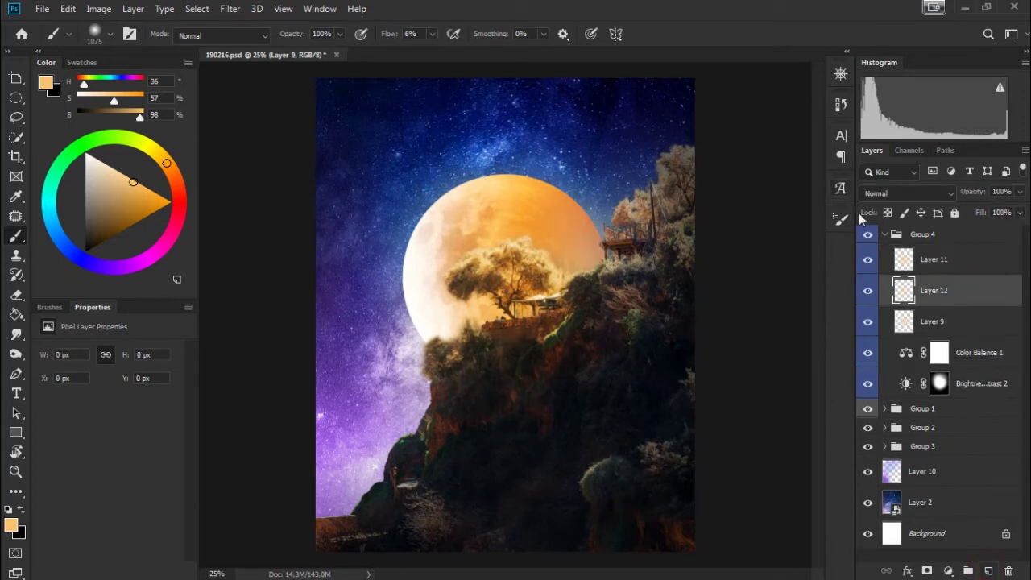
{"action": "left_click", "coordinate": [881, 195]}
{"action": "left_click", "coordinate": [887, 355]}
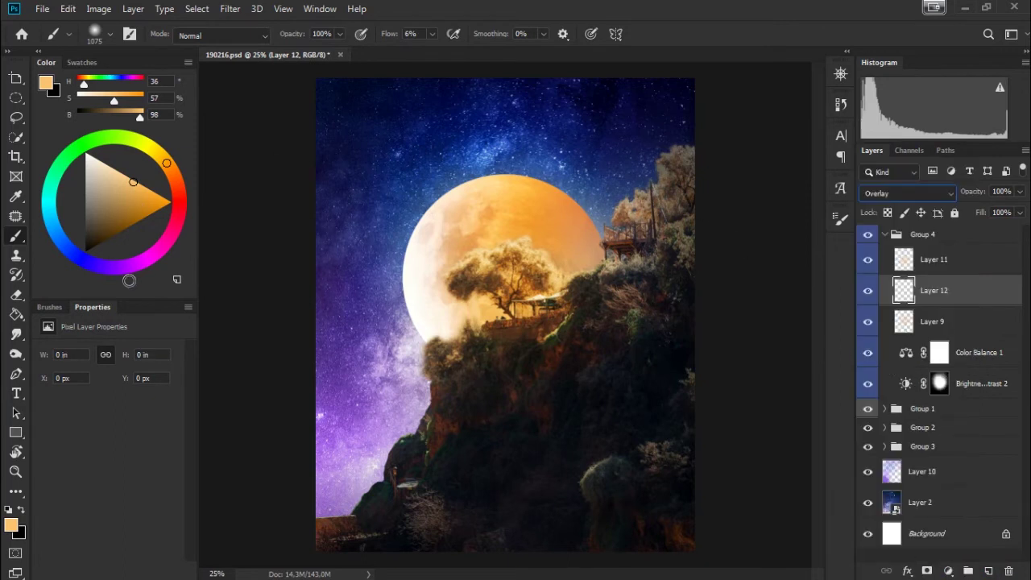
{"action": "left_click", "coordinate": [125, 269]}
{"action": "left_click_drag", "start_coordinate": [123, 268], "coordinate": [118, 267]}
{"action": "mouse_move", "coordinate": [133, 184]}
{"action": "left_mouse_down"}
{"action": "mouse_move", "coordinate": [133, 210]}
{"action": "mouse_move", "coordinate": [120, 198]}
{"action": "left_mouse_up"}
{"action": "left_click", "coordinate": [677, 332]}
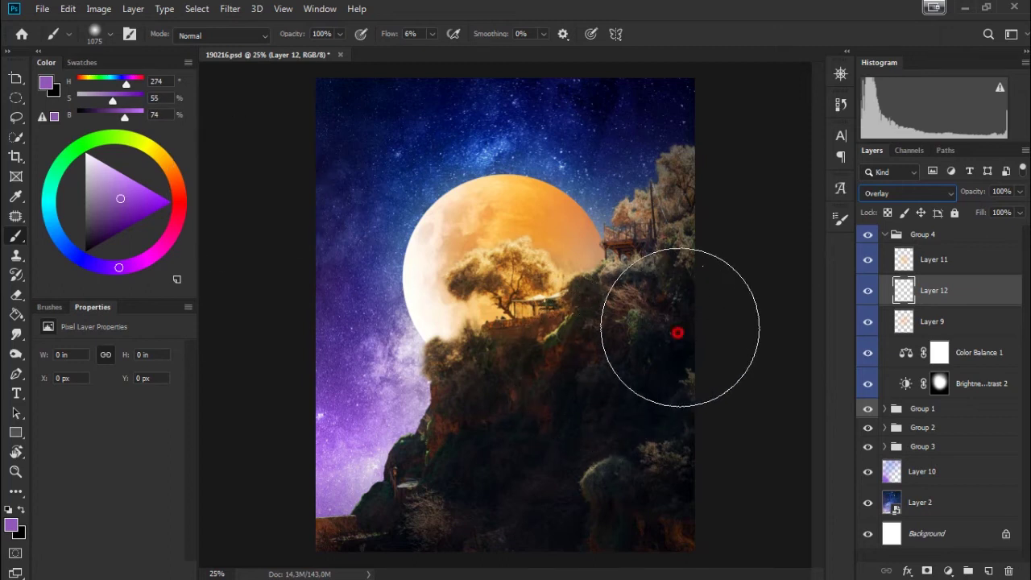
Step: Shrink the brush, lower its flow, and reduce Layer 12's fill to 51%
{"action": "key", "text": "bracketleft"}
{"action": "key", "text": "bracketleft"}
{"action": "key", "text": "bracketleft"}
{"action": "key", "text": "shift+0"}
{"action": "key", "text": "shift+3"}
{"action": "left_click", "coordinate": [867, 291]}
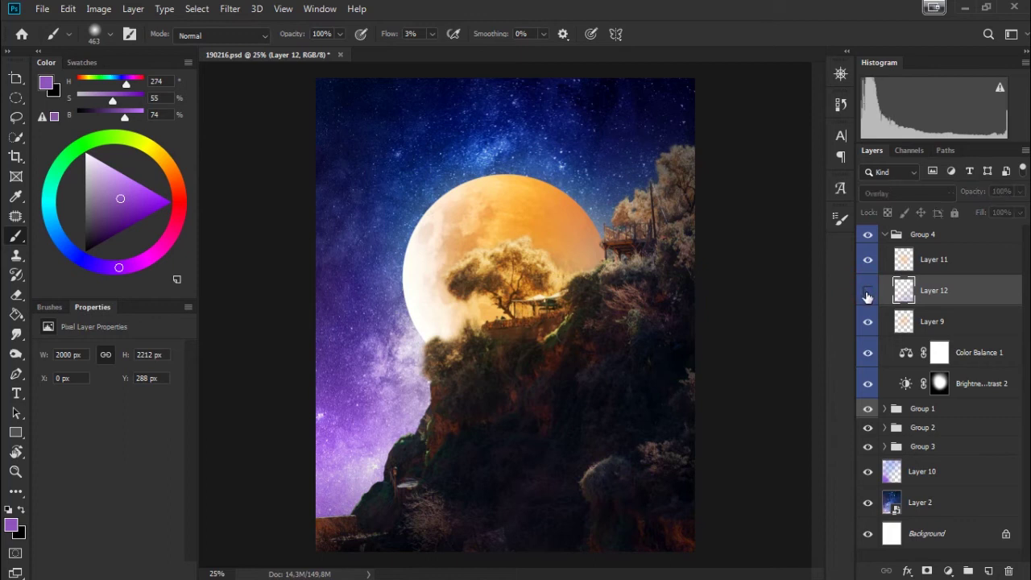
{"action": "left_click", "coordinate": [867, 293]}
{"action": "left_click_drag", "start_coordinate": [979, 214], "coordinate": [946, 211]}
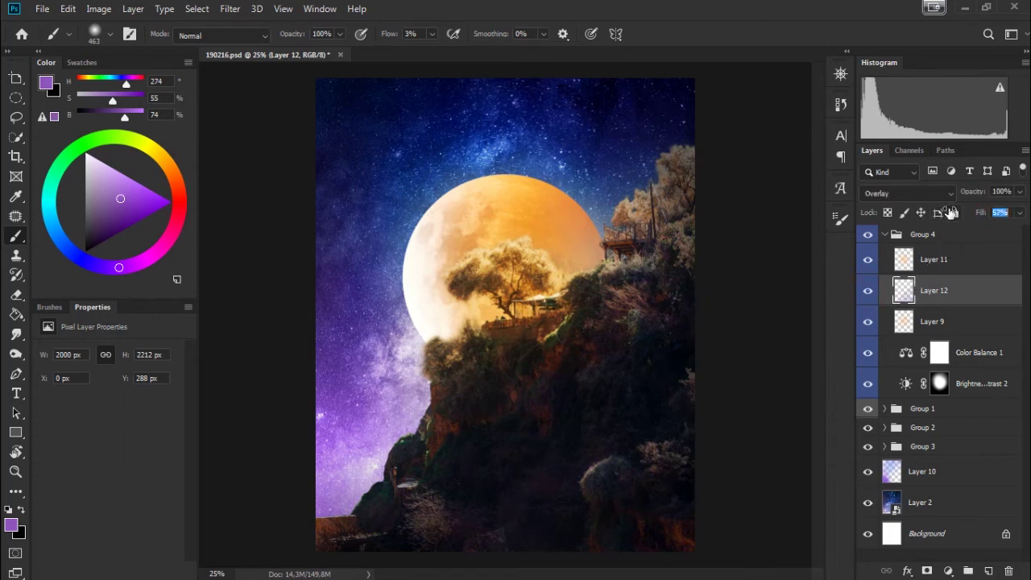
{"action": "left_click", "coordinate": [866, 294]}
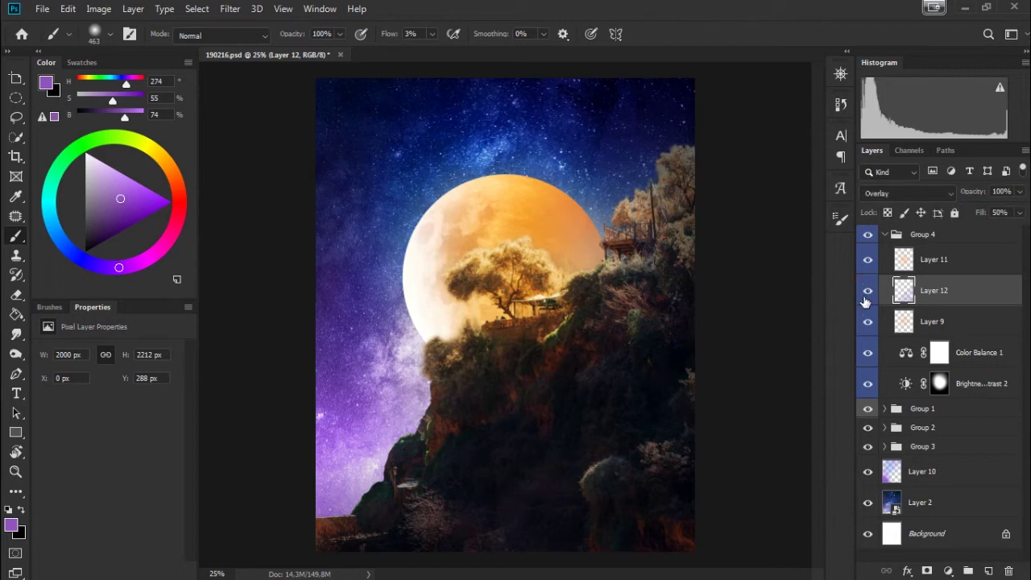
Step: Compare Layer 11's glow and lower its fill to 74%
{"action": "left_click", "coordinate": [953, 270]}
{"action": "left_click", "coordinate": [868, 265]}
{"action": "left_click", "coordinate": [869, 268]}
{"action": "left_click_drag", "start_coordinate": [980, 212], "coordinate": [969, 221]}
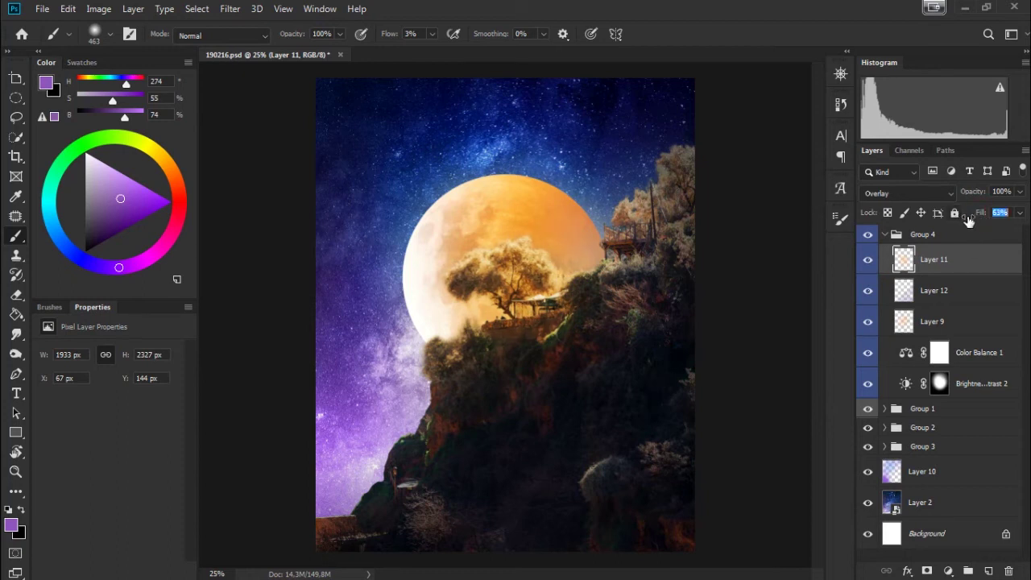
Step: Add Overlay Layer 13 and brighten the tree over the moon with white strokes
{"action": "left_click", "coordinate": [988, 570]}
{"action": "left_click", "coordinate": [906, 194]}
{"action": "left_click", "coordinate": [880, 367]}
{"action": "key", "text": "d"}
{"action": "key", "text": "x"}
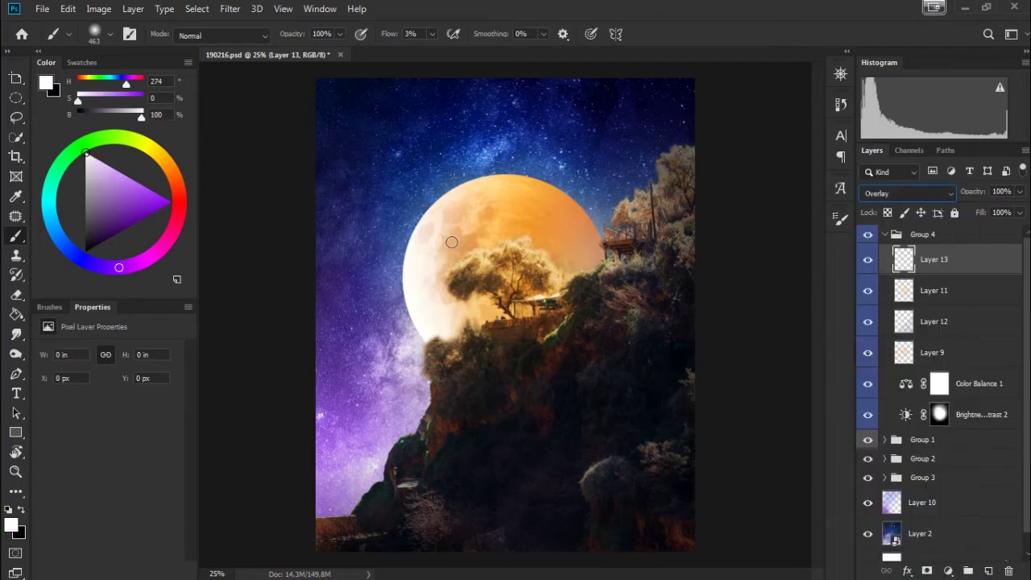
{"action": "mouse_move", "coordinate": [507, 275]}
{"action": "left_mouse_down"}
{"action": "mouse_move", "coordinate": [476, 253]}
{"action": "mouse_move", "coordinate": [491, 270]}
{"action": "mouse_move", "coordinate": [481, 276]}
{"action": "mouse_move", "coordinate": [520, 277]}
{"action": "left_mouse_up"}
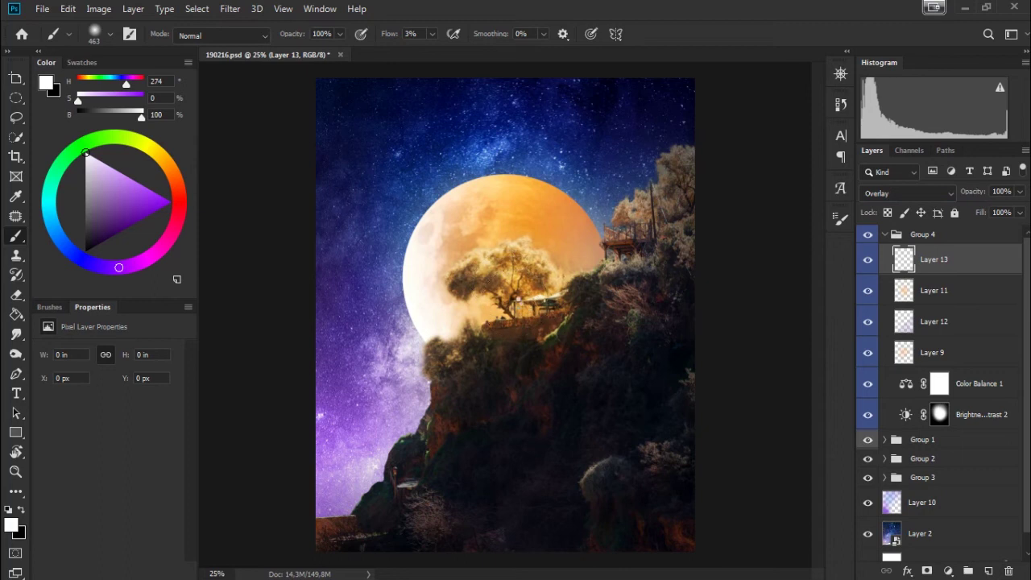
{"action": "left_click", "coordinate": [868, 260]}
{"action": "left_click", "coordinate": [868, 259]}
{"action": "scroll", "coordinate": [584, 293], "scroll_direction": "down", "scroll_amount": 3}
{"action": "scroll", "coordinate": [584, 292], "scroll_direction": "up", "scroll_amount": 1}
{"action": "scroll", "coordinate": [584, 292], "scroll_direction": "up", "scroll_amount": 1}
{"action": "left_click", "coordinate": [879, 234]}
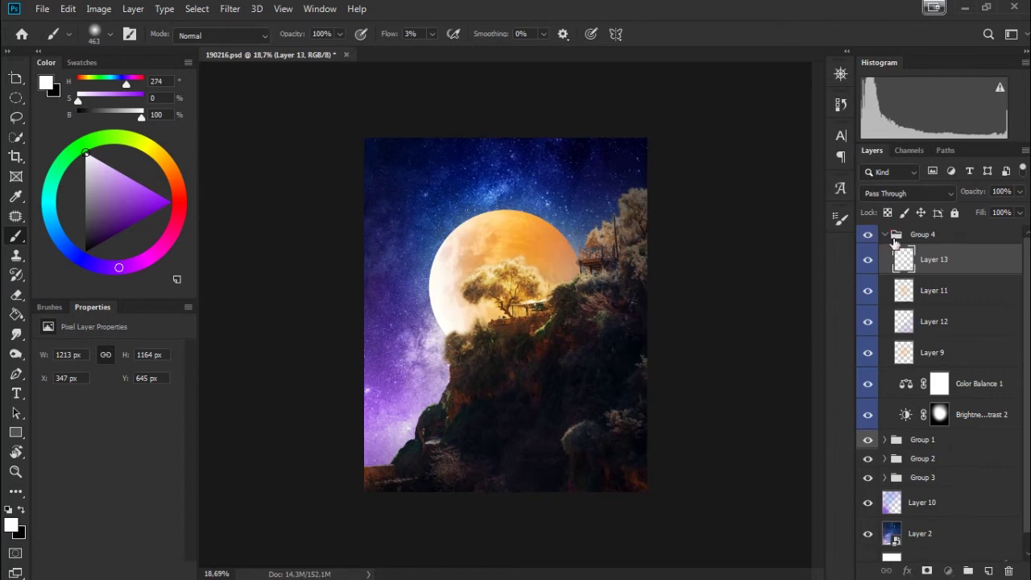
Step: Create a violet-coded Group 5 with a new empty Layer 14 inside it
{"action": "left_click", "coordinate": [884, 234]}
{"action": "left_click", "coordinate": [968, 572]}
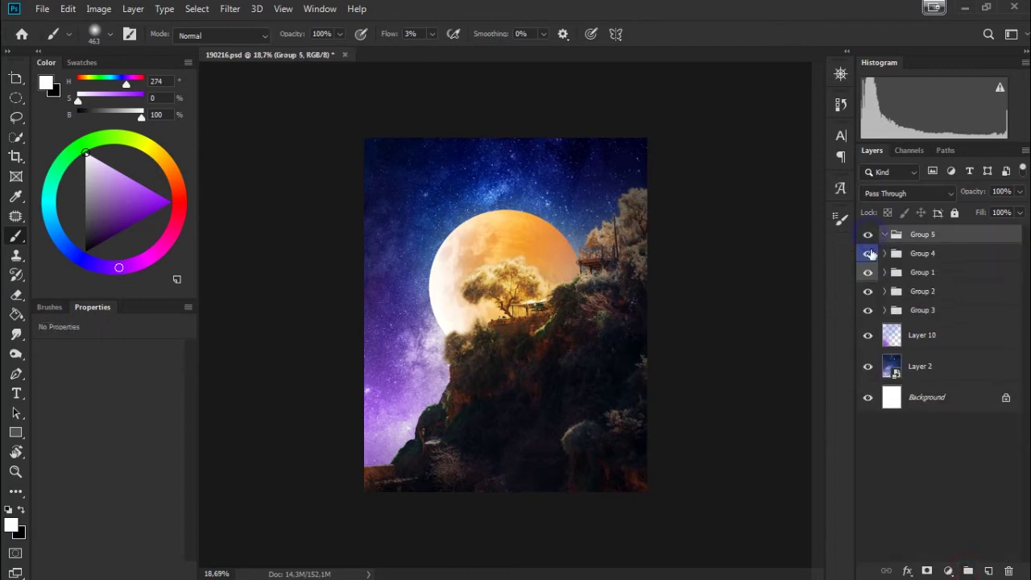
{"action": "right_click", "coordinate": [871, 254]}
{"action": "left_click", "coordinate": [915, 373]}
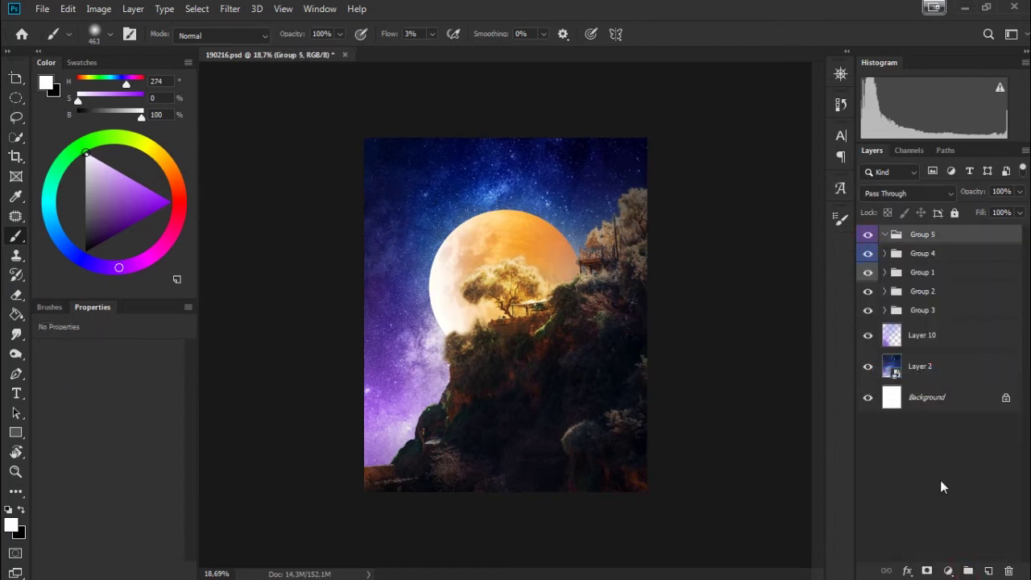
{"action": "left_click", "coordinate": [989, 571]}
Step: Paint a faint gold stroke across the cliff on Layer 14
{"action": "left_click", "coordinate": [162, 153]}
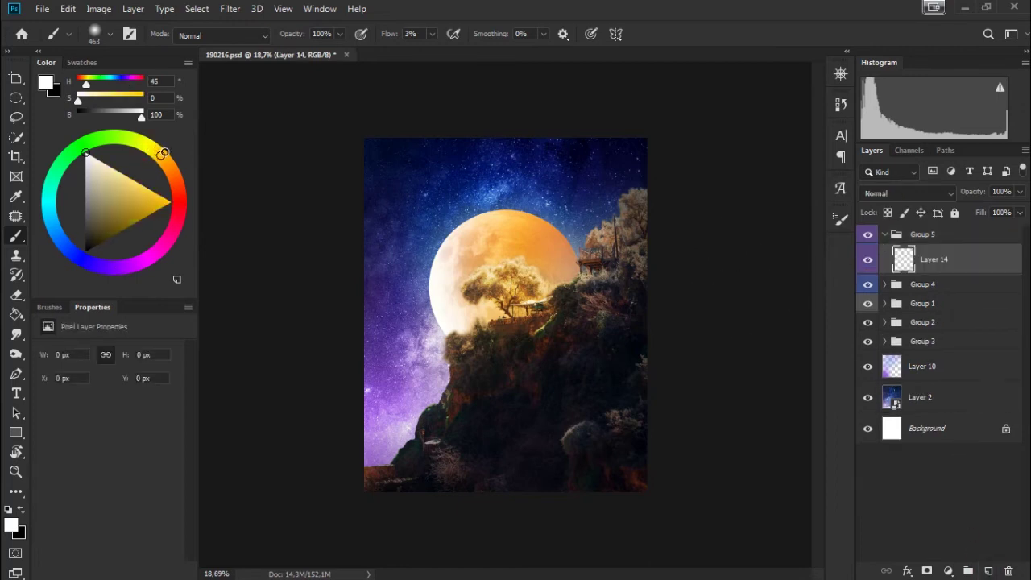
{"action": "left_click_drag", "start_coordinate": [156, 184], "coordinate": [130, 189]}
{"action": "key", "text": "ctrl+plus"}
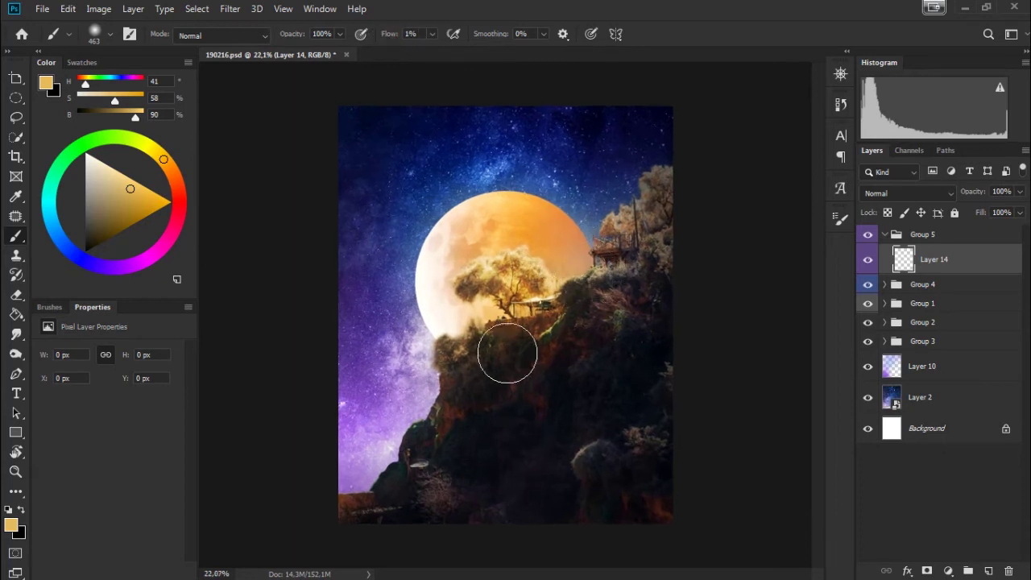
{"action": "left_click_drag", "start_coordinate": [454, 341], "coordinate": [494, 446]}
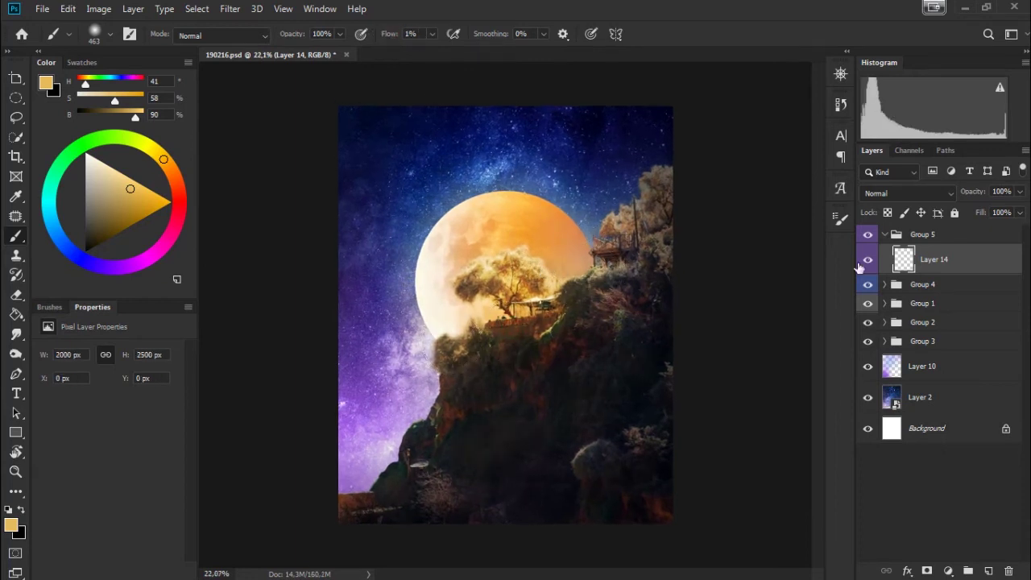
{"action": "left_click", "coordinate": [868, 260]}
{"action": "left_click", "coordinate": [868, 261]}
Step: Add Layer 15 in Overlay mode with a smaller white brush
{"action": "left_click", "coordinate": [87, 155]}
{"action": "key", "text": "bracketleft"}
{"action": "key", "text": "bracketleft"}
{"action": "key", "text": "bracketleft"}
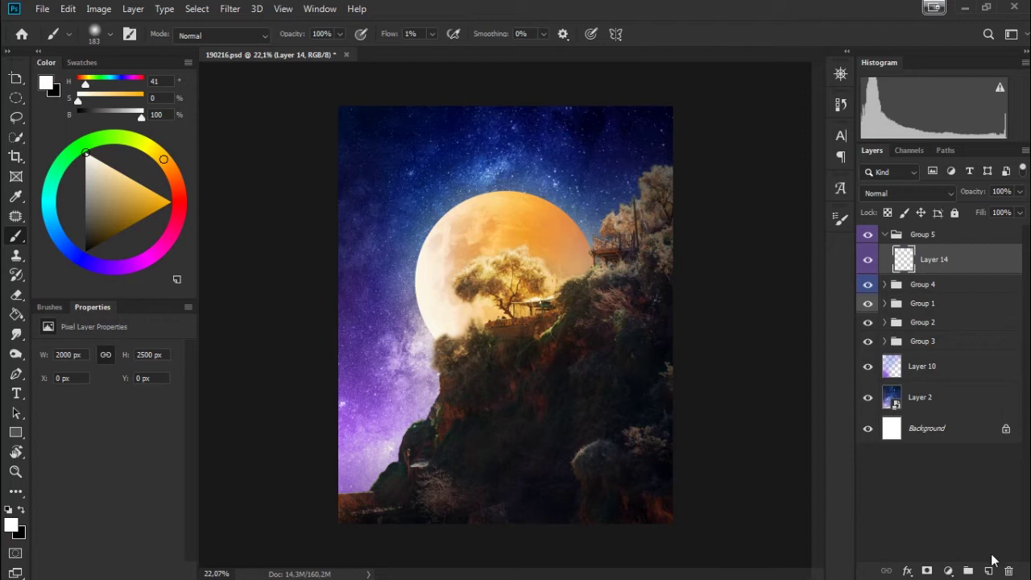
{"action": "left_click", "coordinate": [989, 571]}
{"action": "left_click", "coordinate": [908, 193]}
{"action": "left_click", "coordinate": [874, 357]}
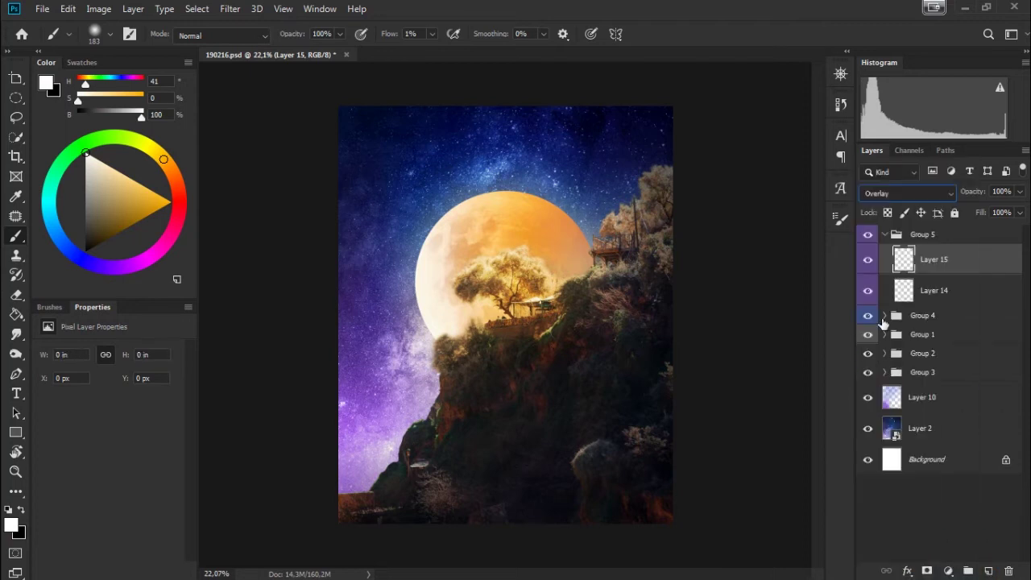
Step: Brighten the cliff below and right of the tree with white, then collapse Group 5
{"action": "left_click_drag", "start_coordinate": [446, 341], "coordinate": [483, 325]}
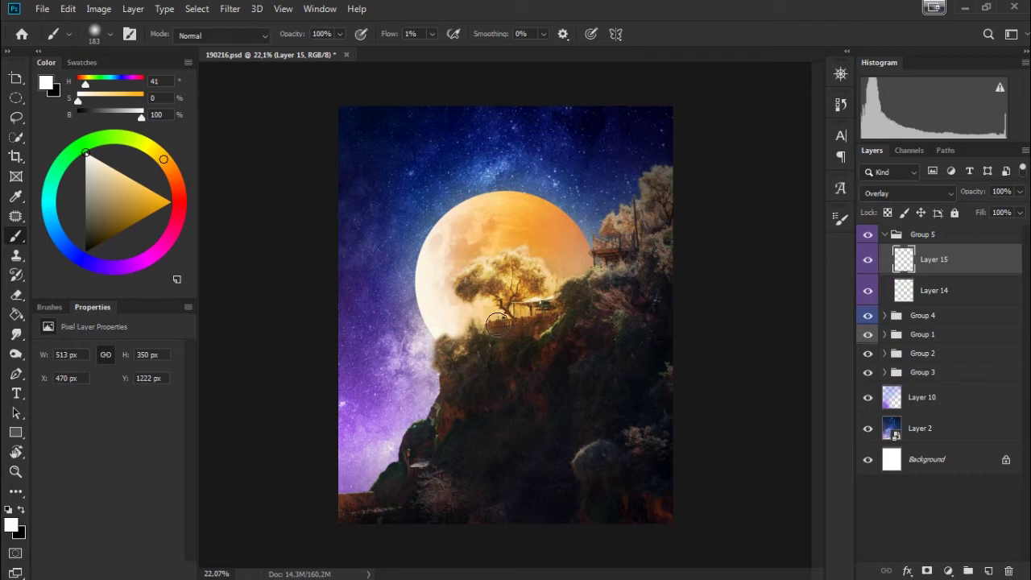
{"action": "left_click_drag", "start_coordinate": [491, 327], "coordinate": [591, 329]}
{"action": "left_click", "coordinate": [868, 259]}
{"action": "left_click", "coordinate": [867, 260]}
{"action": "left_click_drag", "start_coordinate": [556, 300], "coordinate": [598, 258]}
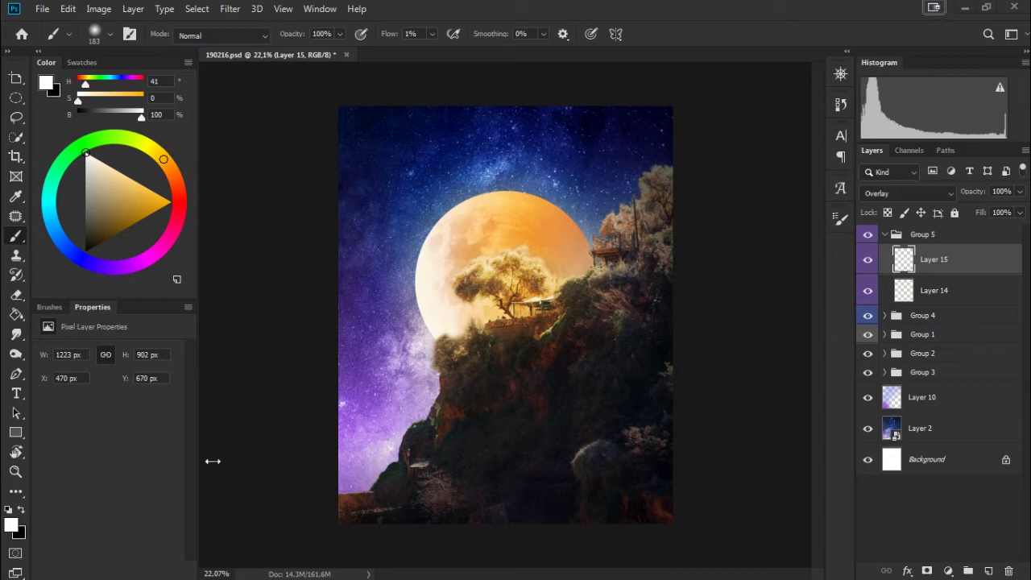
{"action": "scroll", "coordinate": [584, 332], "scroll_direction": "up", "scroll_amount": 1}
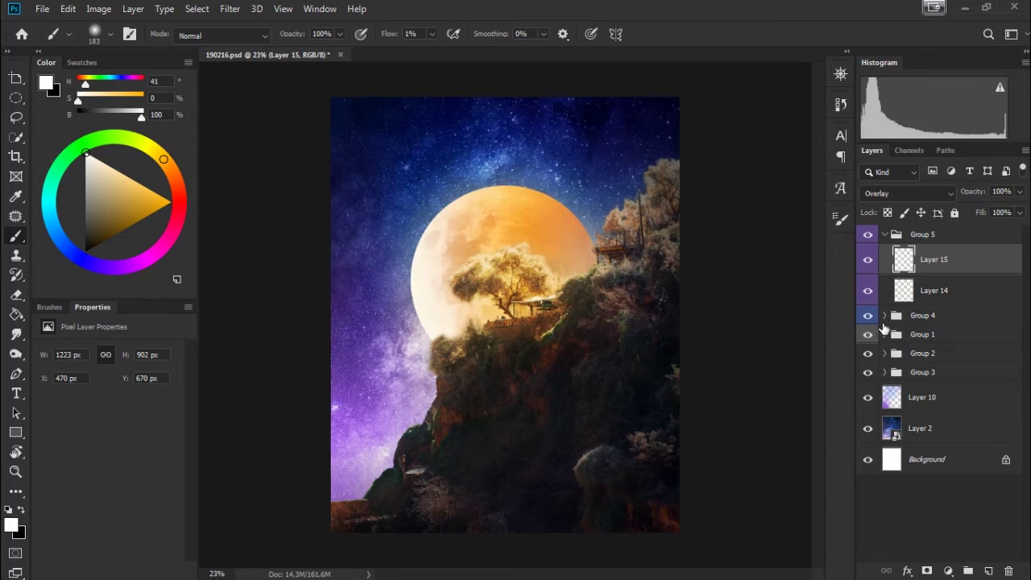
{"action": "left_click", "coordinate": [883, 236]}
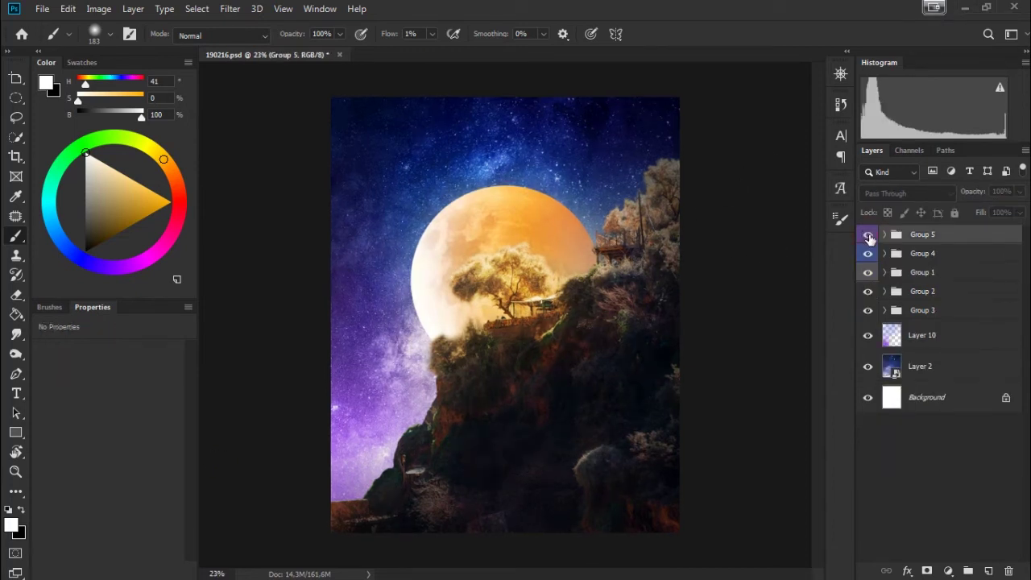
Step: Add a Vibrance adjustment above the Layer 1 copy cliff in Group 2
{"action": "left_click", "coordinate": [867, 253]}
{"action": "left_click", "coordinate": [868, 255]}
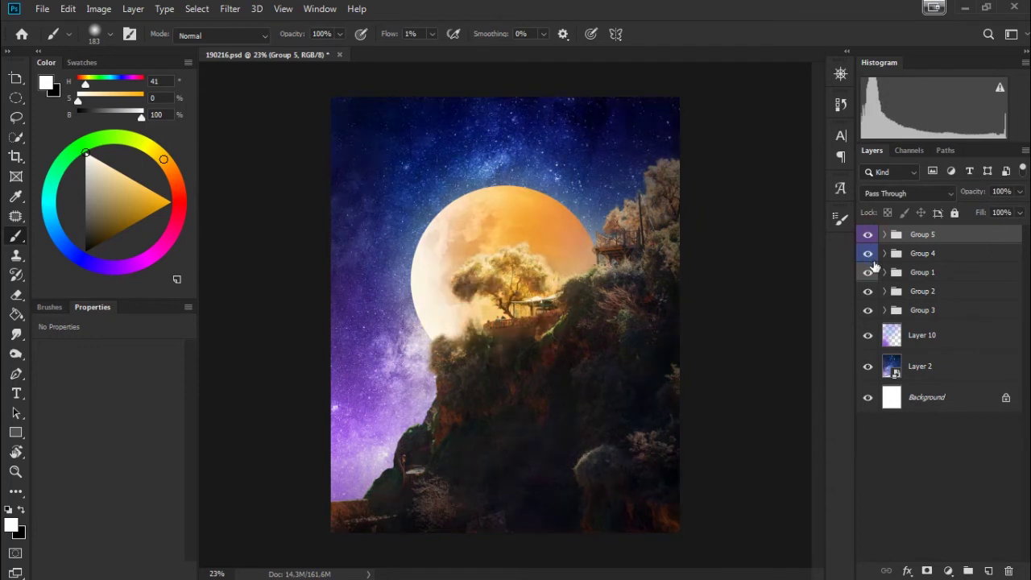
{"action": "left_click", "coordinate": [885, 291]}
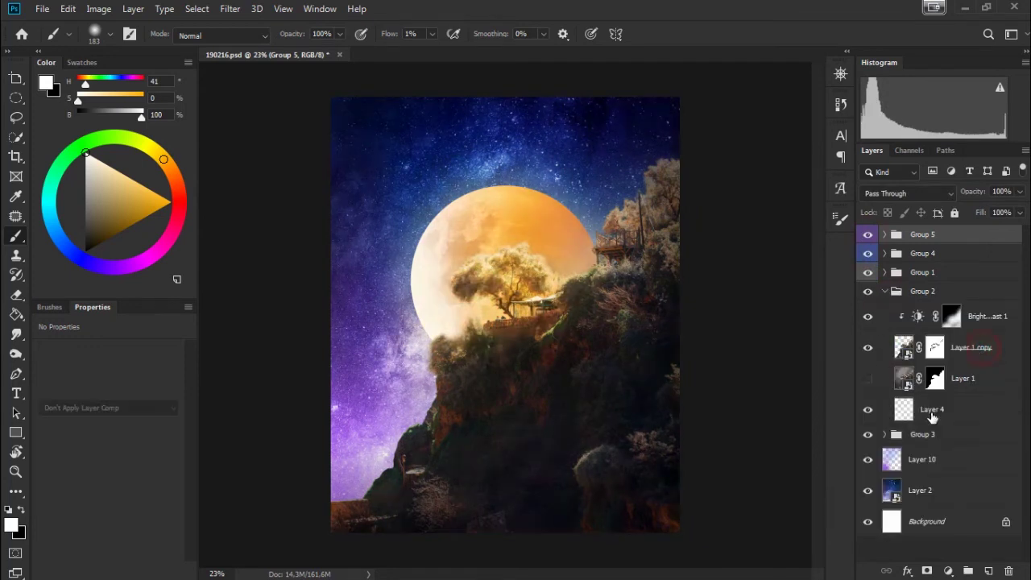
{"action": "left_click", "coordinate": [975, 355]}
{"action": "left_click", "coordinate": [868, 316]}
{"action": "left_click", "coordinate": [868, 316]}
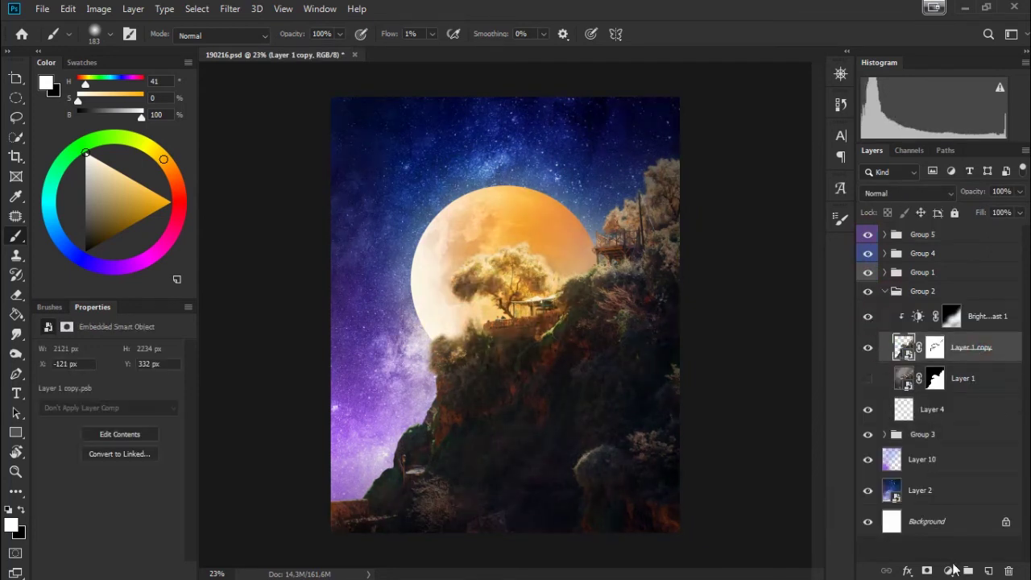
{"action": "left_click", "coordinate": [950, 571]}
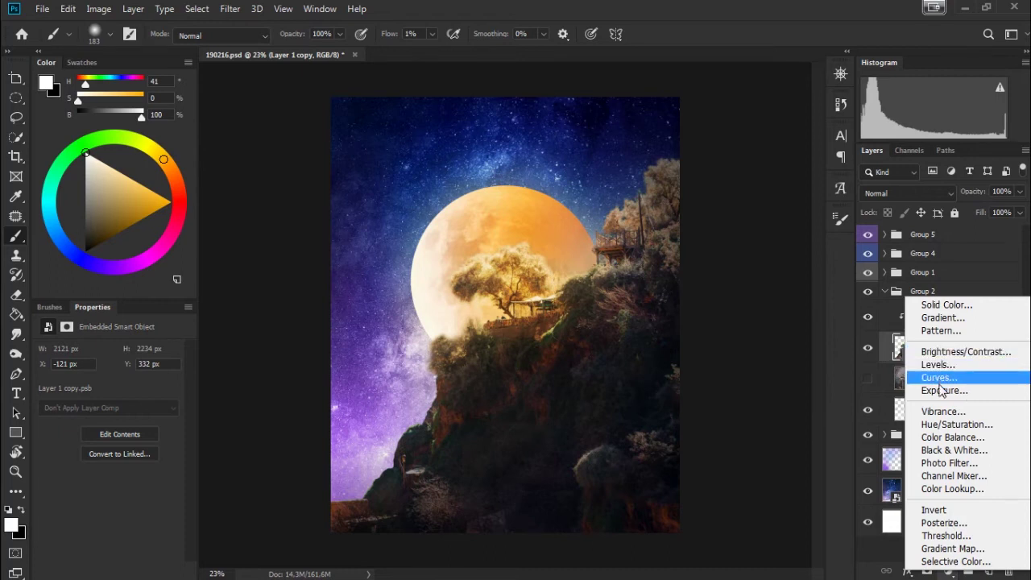
{"action": "left_click", "coordinate": [938, 411]}
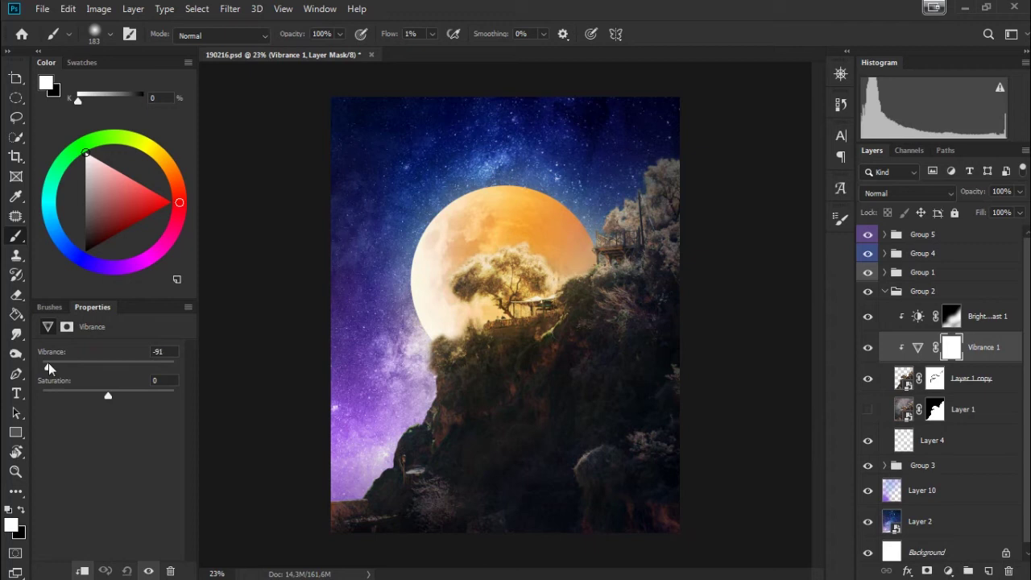
Step: Set the Vibrance adjustment to -25 vibrance and +8 saturation
{"action": "left_click_drag", "start_coordinate": [49, 364], "coordinate": [113, 372]}
{"action": "left_click_drag", "start_coordinate": [114, 372], "coordinate": [102, 395]}
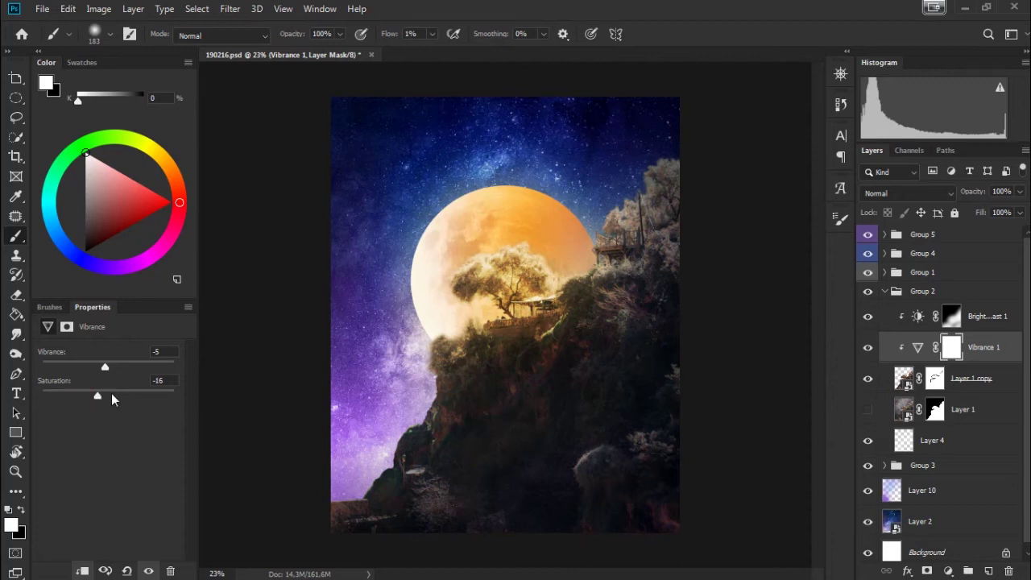
{"action": "left_click_drag", "start_coordinate": [136, 399], "coordinate": [110, 398]}
{"action": "left_click_drag", "start_coordinate": [54, 357], "coordinate": [85, 367]}
{"action": "left_click", "coordinate": [148, 572]}
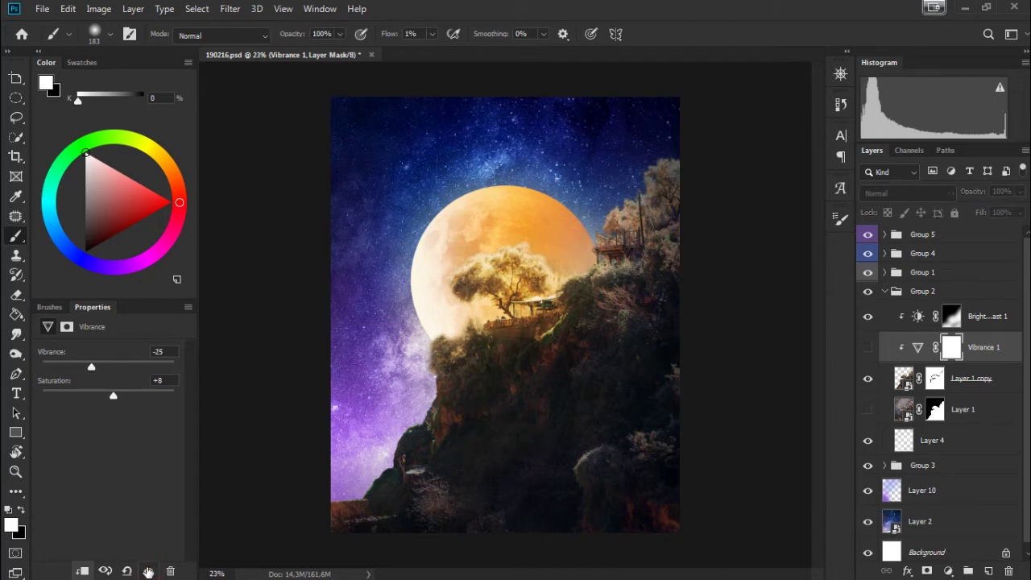
{"action": "left_click", "coordinate": [149, 571]}
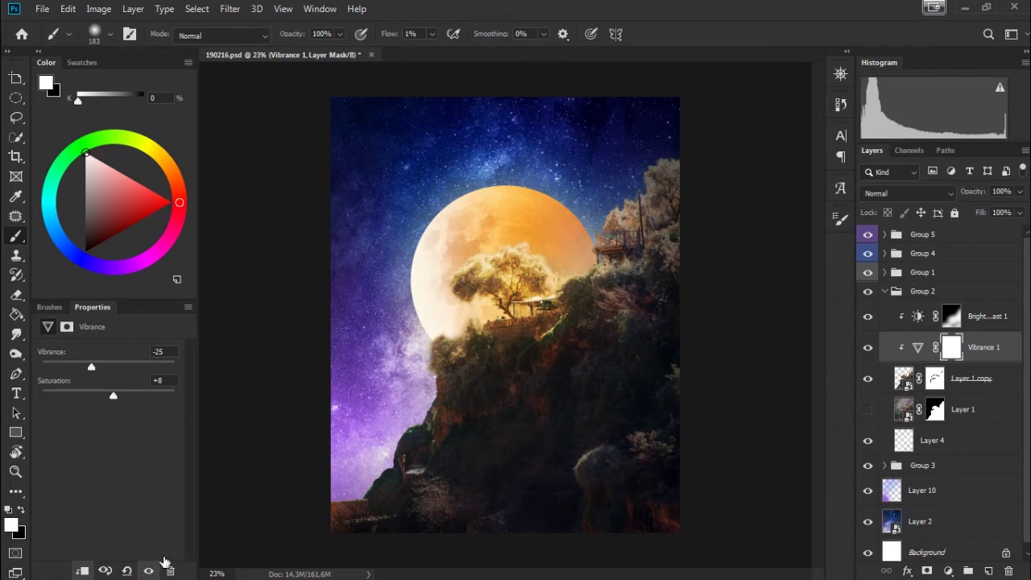
Step: Add a new empty Layer 16 above the Layer 1 copy cliff layer
{"action": "left_click", "coordinate": [975, 379]}
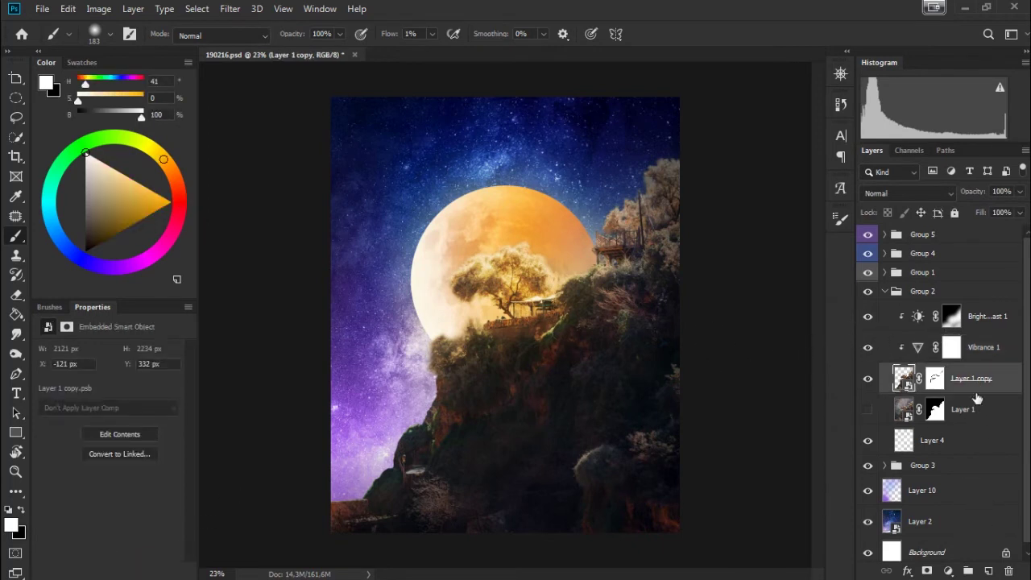
{"action": "left_click", "coordinate": [868, 323]}
{"action": "left_click", "coordinate": [868, 323]}
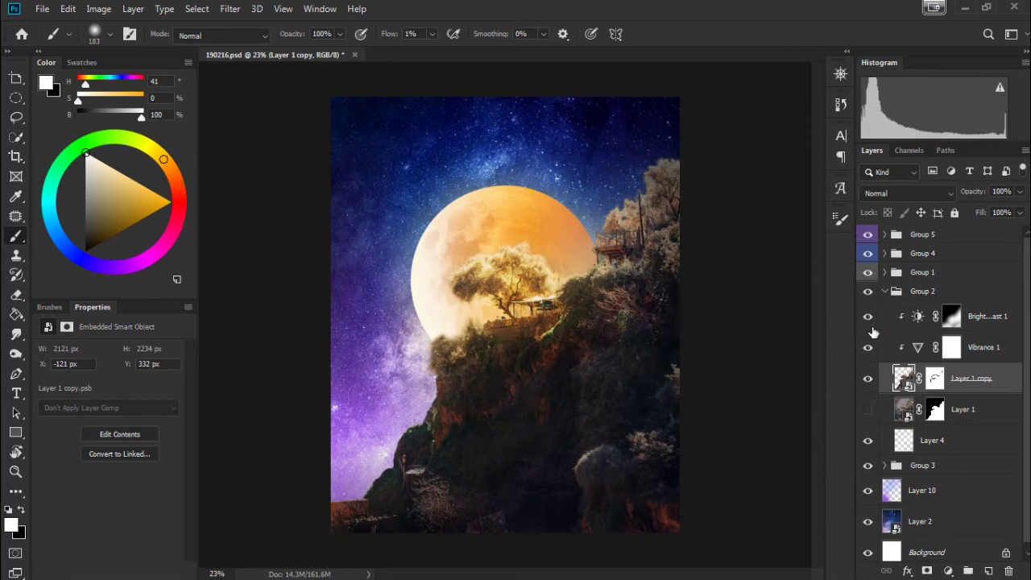
{"action": "left_click", "coordinate": [989, 572]}
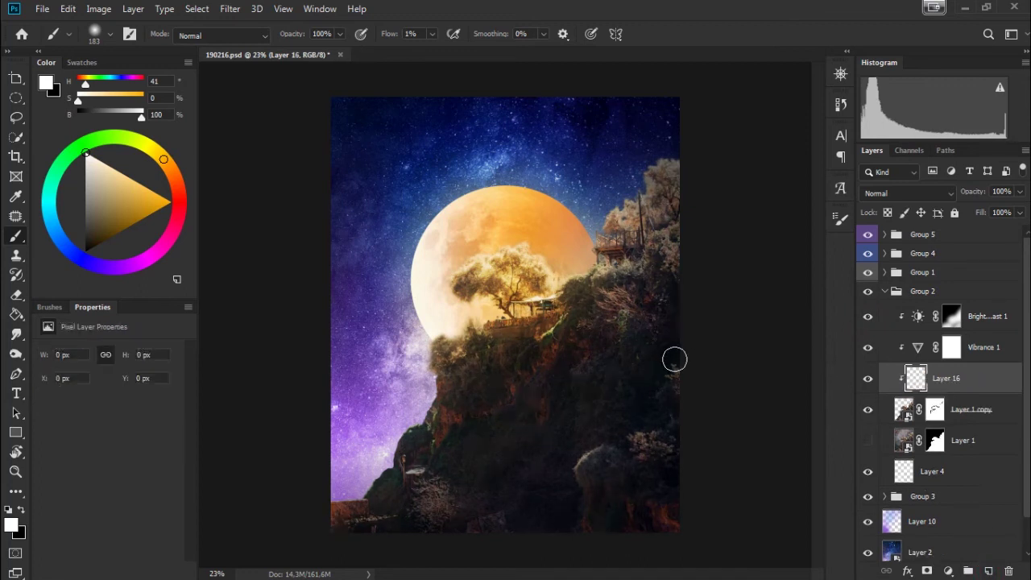
Step: Paint dark black shading over the right side of the cliff on Layer 16
{"action": "key", "text": "ctrl+z"}
{"action": "key", "text": "d"}
{"action": "left_click", "coordinate": [990, 571]}
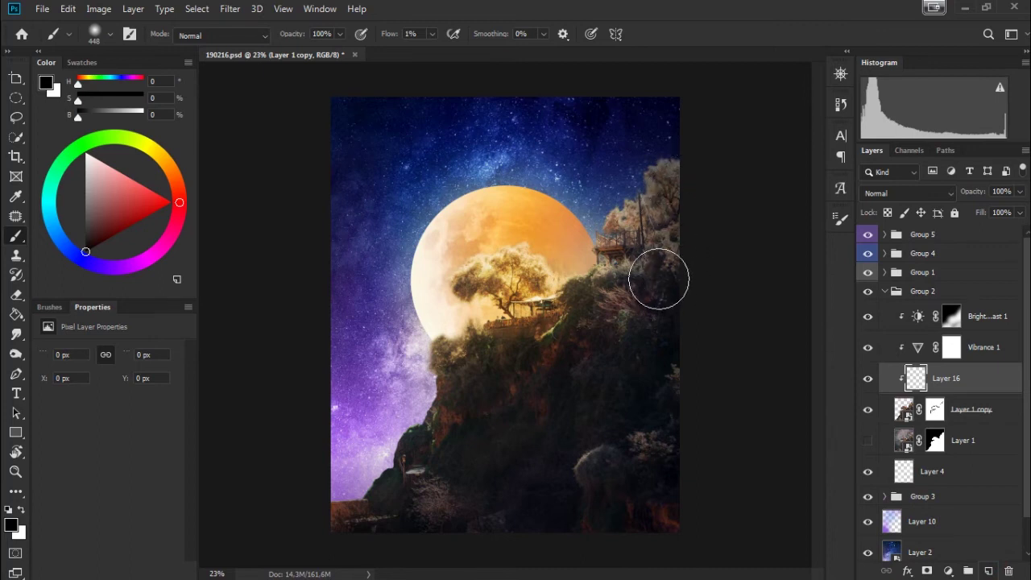
{"action": "mouse_move", "coordinate": [677, 274]}
{"action": "left_mouse_down"}
{"action": "mouse_move", "coordinate": [649, 299]}
{"action": "mouse_move", "coordinate": [682, 242]}
{"action": "mouse_move", "coordinate": [644, 231]}
{"action": "mouse_move", "coordinate": [665, 181]}
{"action": "mouse_move", "coordinate": [536, 472]}
{"action": "left_mouse_up"}
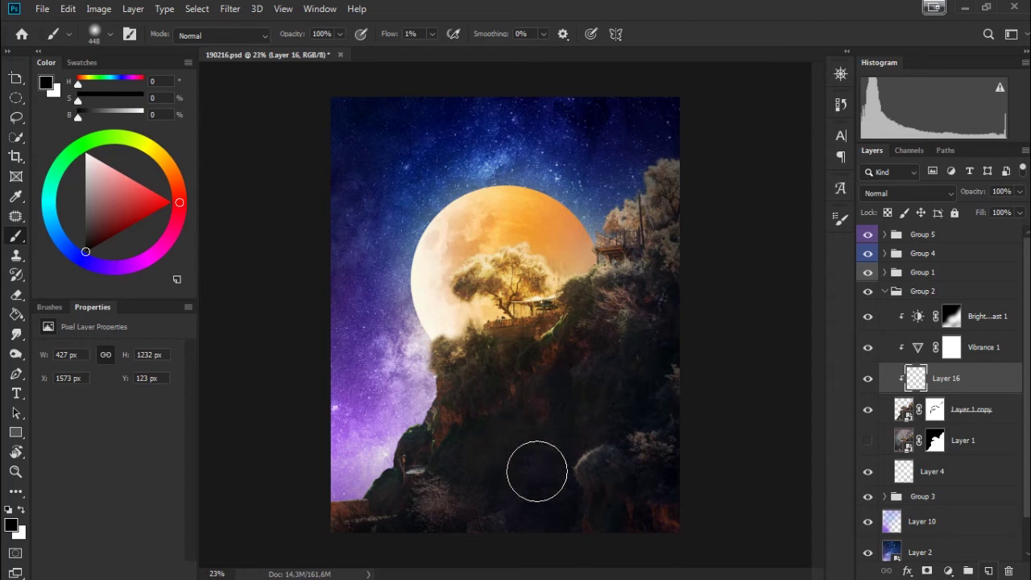
{"action": "left_click", "coordinate": [868, 378]}
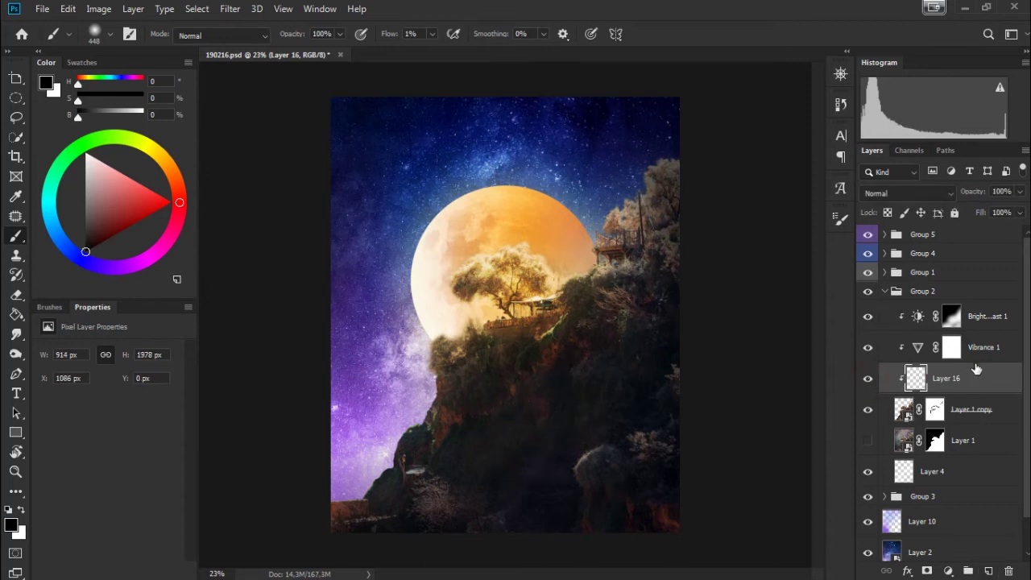
Step: Add a new empty Layer 17 above Layer 4 in Group 3
{"action": "left_click_drag", "start_coordinate": [1028, 358], "coordinate": [1028, 405]}
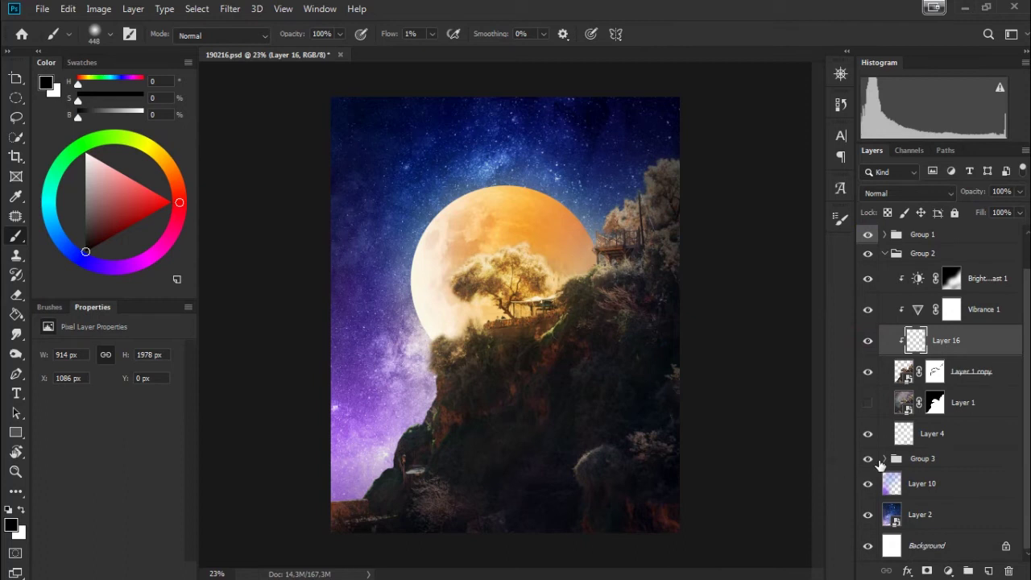
{"action": "left_click", "coordinate": [885, 459]}
{"action": "left_click", "coordinate": [868, 434]}
{"action": "left_click", "coordinate": [868, 434]}
{"action": "left_click", "coordinate": [885, 458]}
{"action": "left_click", "coordinate": [932, 433]}
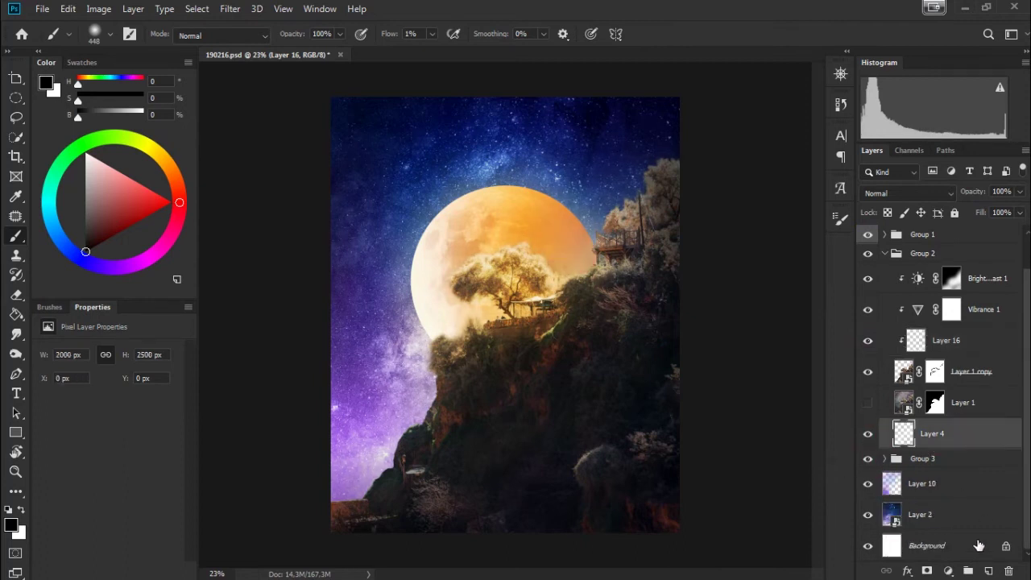
{"action": "left_click", "coordinate": [989, 571]}
Step: Paint soft white light over the right-hand trees on Layer 17
{"action": "key", "text": "x"}
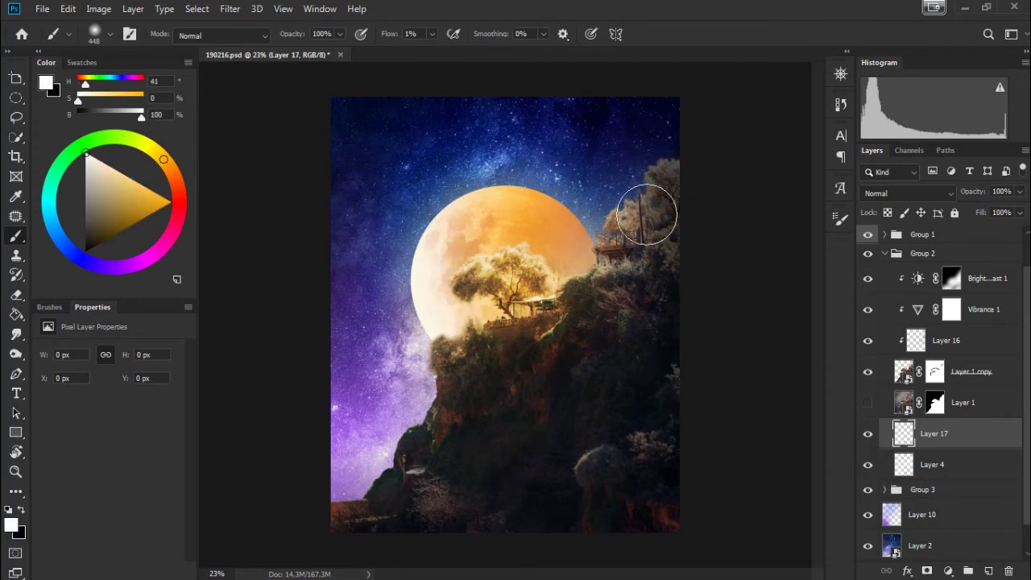
{"action": "left_click_drag", "start_coordinate": [666, 172], "coordinate": [580, 322]}
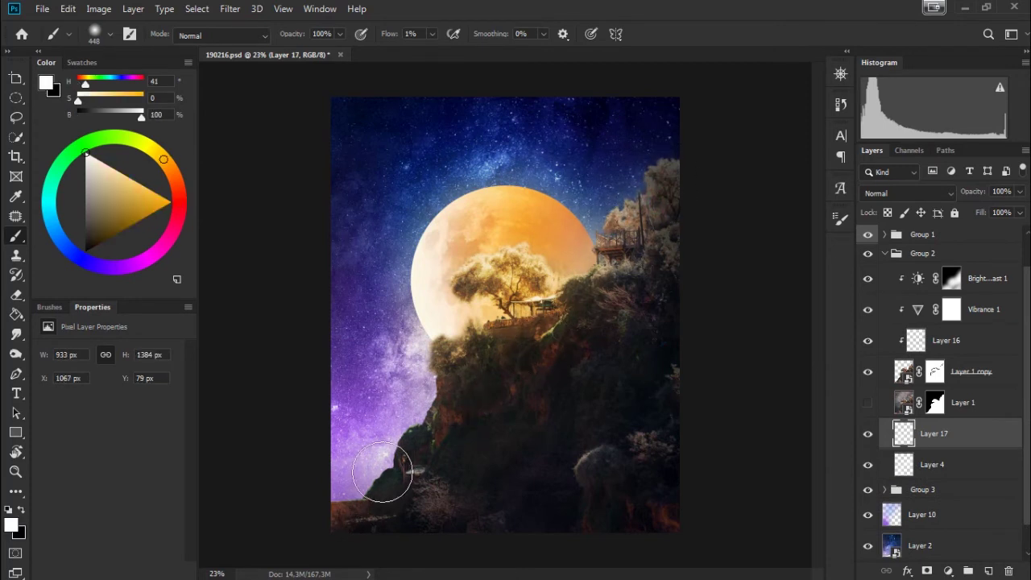
{"action": "left_click", "coordinate": [867, 435]}
{"action": "left_click", "coordinate": [868, 435]}
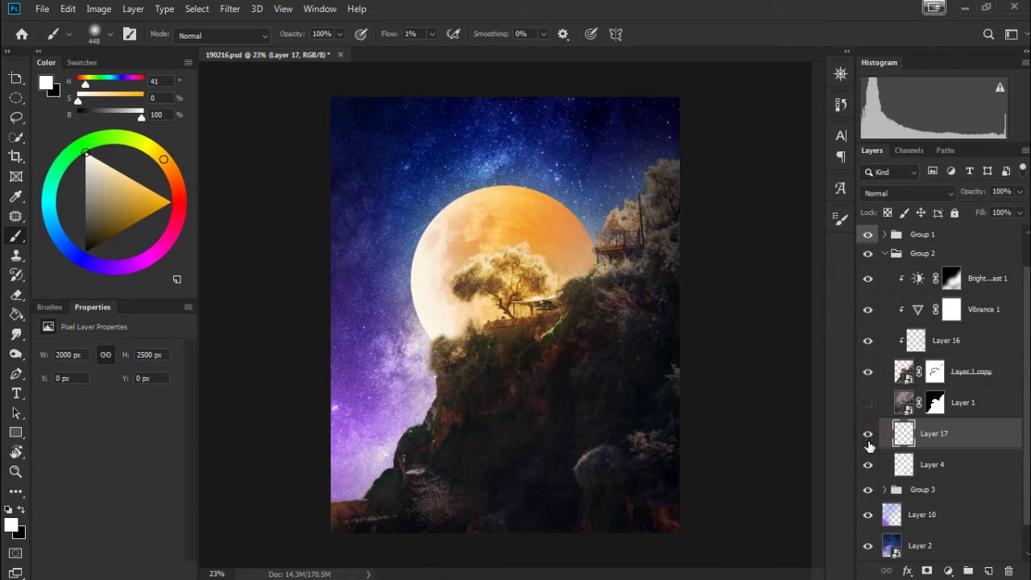
Step: Duplicate the light as an Overlay copy placed below Layer 17
{"action": "key", "text": "ctrl+j"}
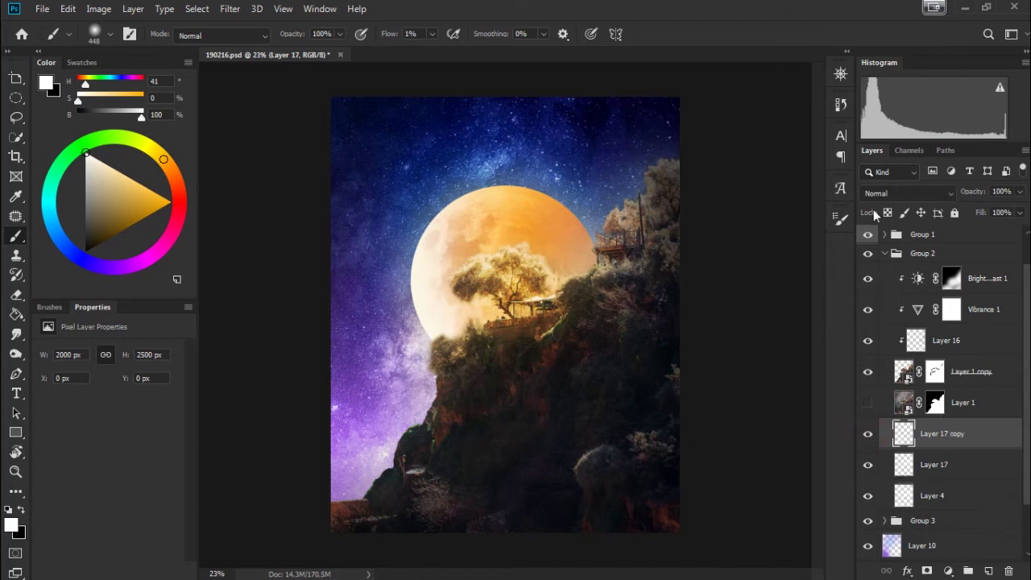
{"action": "left_click", "coordinate": [888, 193]}
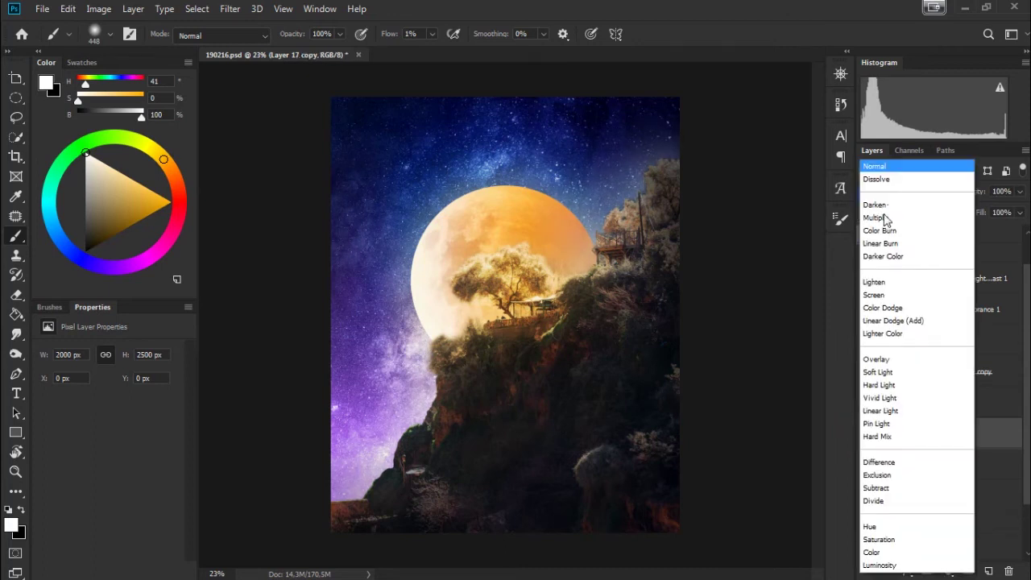
{"action": "left_click", "coordinate": [871, 360]}
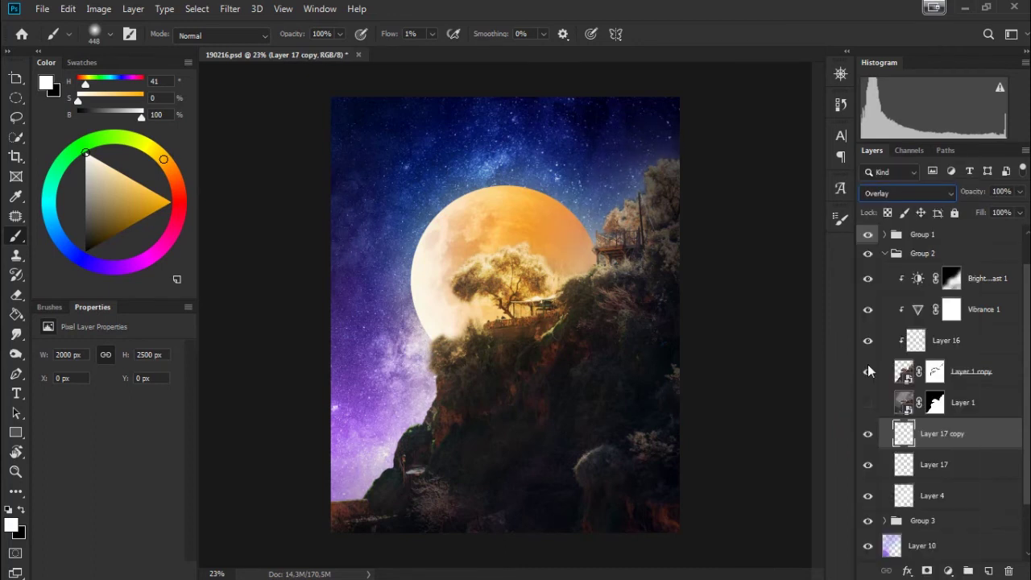
{"action": "left_click", "coordinate": [867, 435]}
{"action": "left_click_drag", "start_coordinate": [938, 435], "coordinate": [930, 472]}
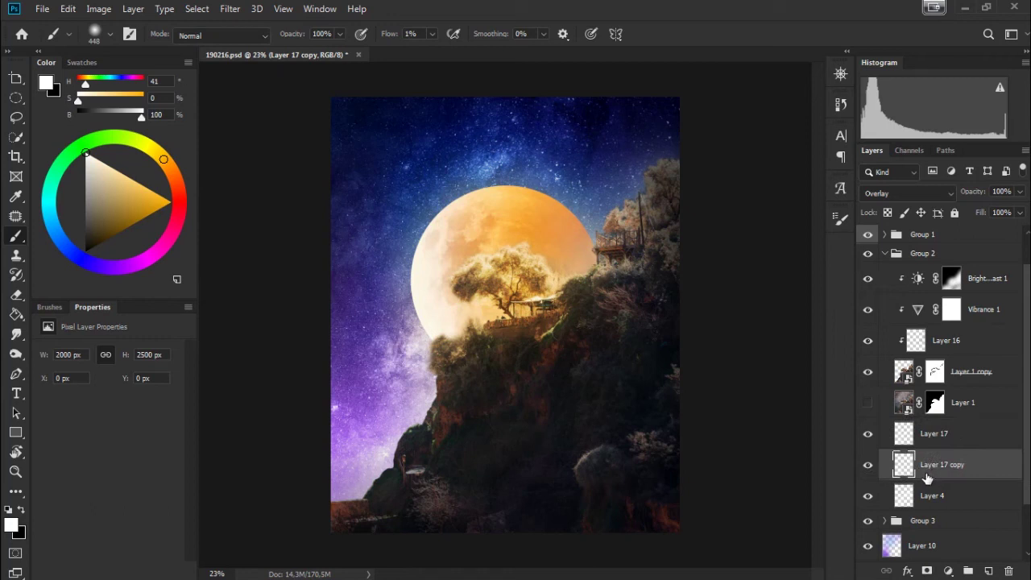
{"action": "key", "text": "ctrl+z"}
{"action": "key", "text": "ctrl+shift+z"}
Step: Scroll the Layers panel and collapse Group 2
{"action": "scroll", "coordinate": [532, 394], "scroll_direction": "down", "scroll_amount": 3}
{"action": "scroll", "coordinate": [534, 398], "scroll_direction": "up", "scroll_amount": 2}
{"action": "scroll", "coordinate": [564, 402], "scroll_direction": "up", "scroll_amount": 1}
{"action": "scroll", "coordinate": [575, 403], "scroll_direction": "up", "scroll_amount": 1}
{"action": "scroll", "coordinate": [572, 402], "scroll_direction": "down", "scroll_amount": 2}
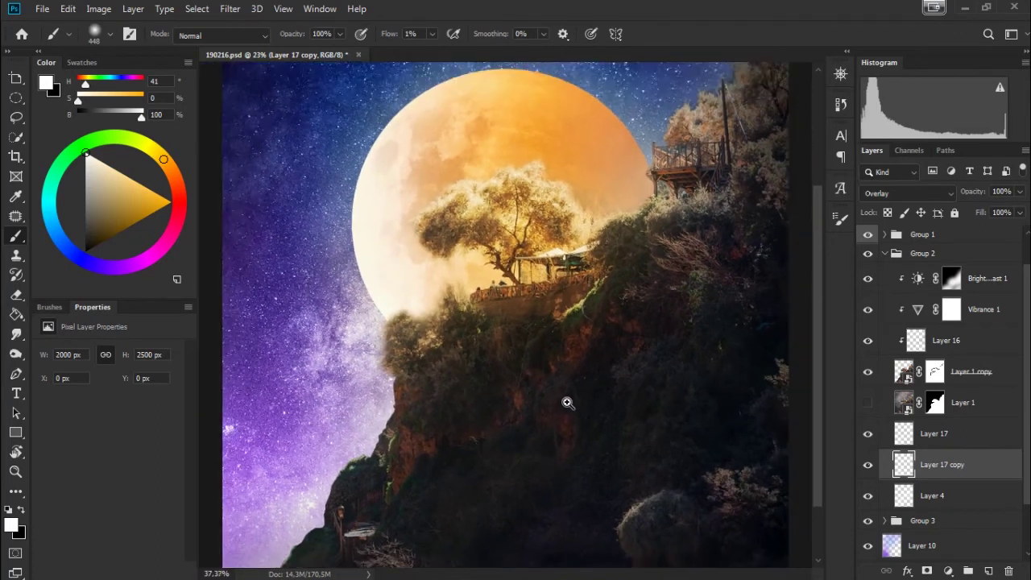
{"action": "scroll", "coordinate": [556, 404], "scroll_direction": "down", "scroll_amount": 1}
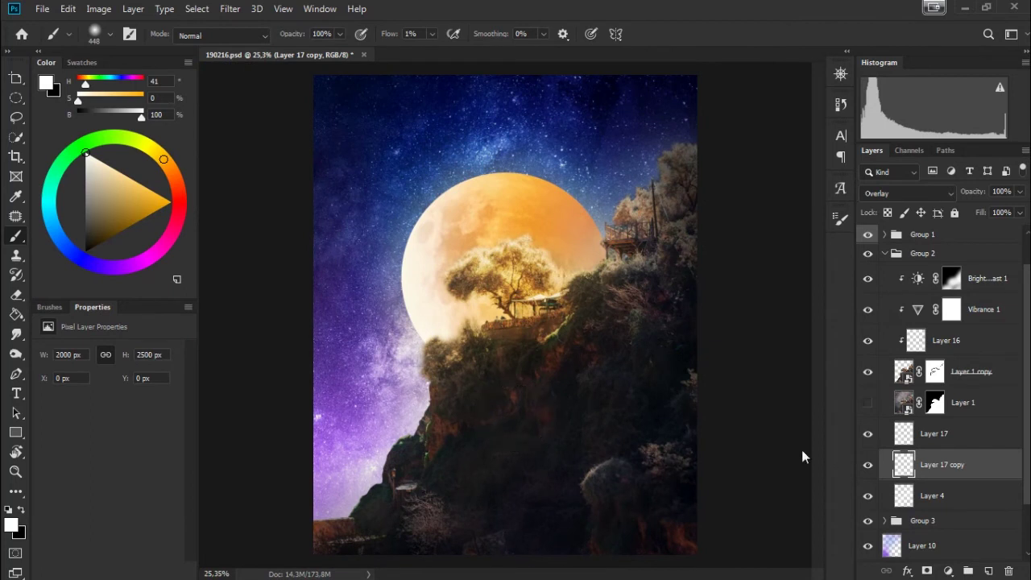
{"action": "left_click", "coordinate": [884, 254]}
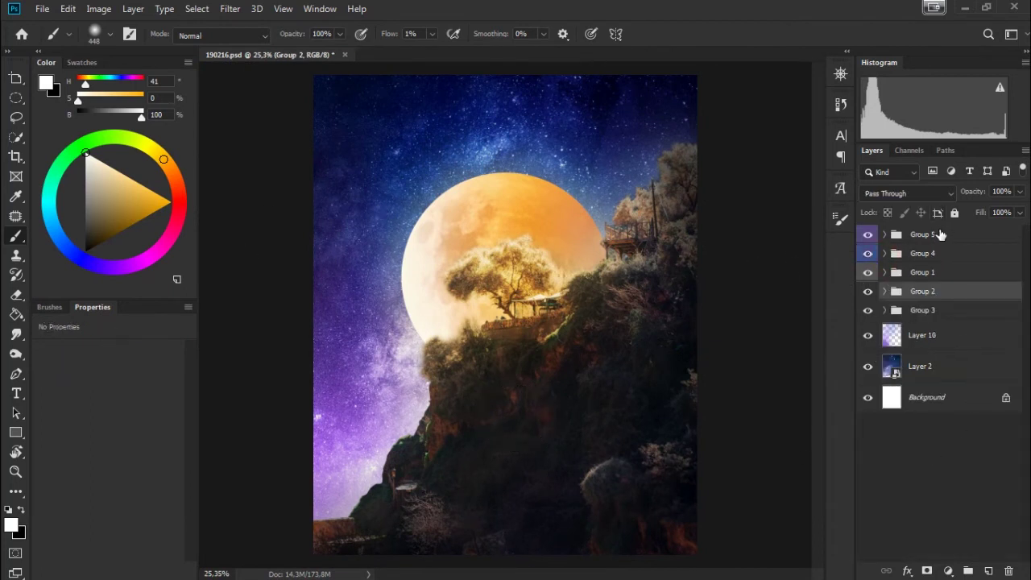
Step: Stamp all visible layers into Layer 18 above Group 5 and convert it to a smart object
{"action": "left_click", "coordinate": [939, 234]}
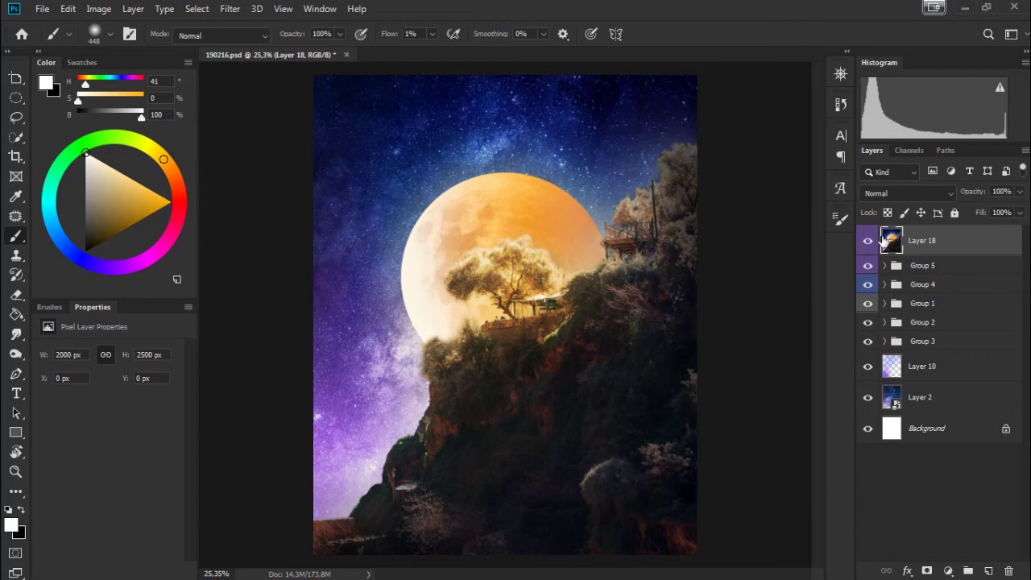
{"action": "right_click", "coordinate": [896, 254]}
{"action": "left_click", "coordinate": [939, 239]}
{"action": "right_click", "coordinate": [935, 239]}
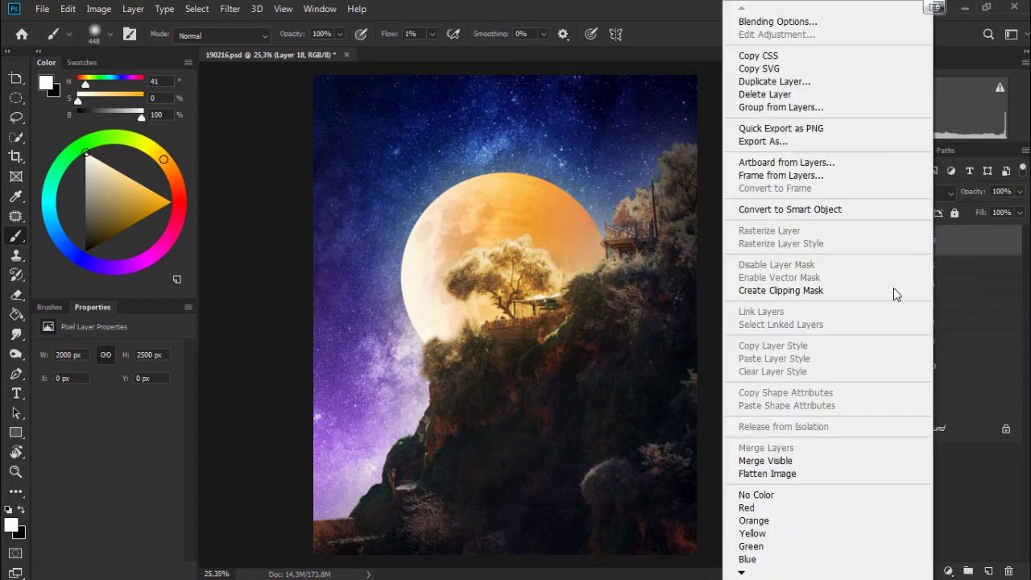
{"action": "left_click", "coordinate": [853, 208]}
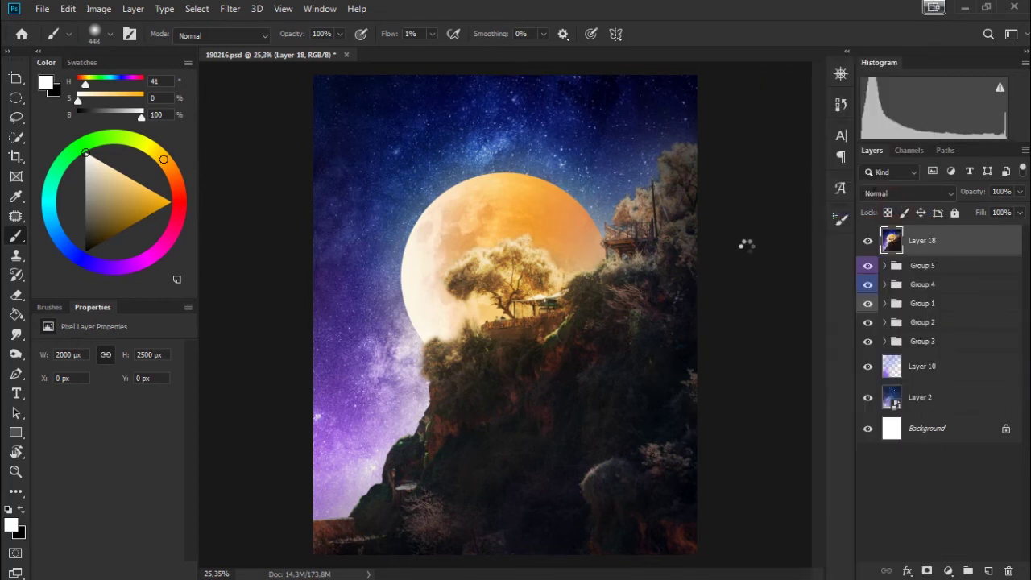
{"action": "left_click", "coordinate": [227, 12]}
{"action": "left_click", "coordinate": [274, 103]}
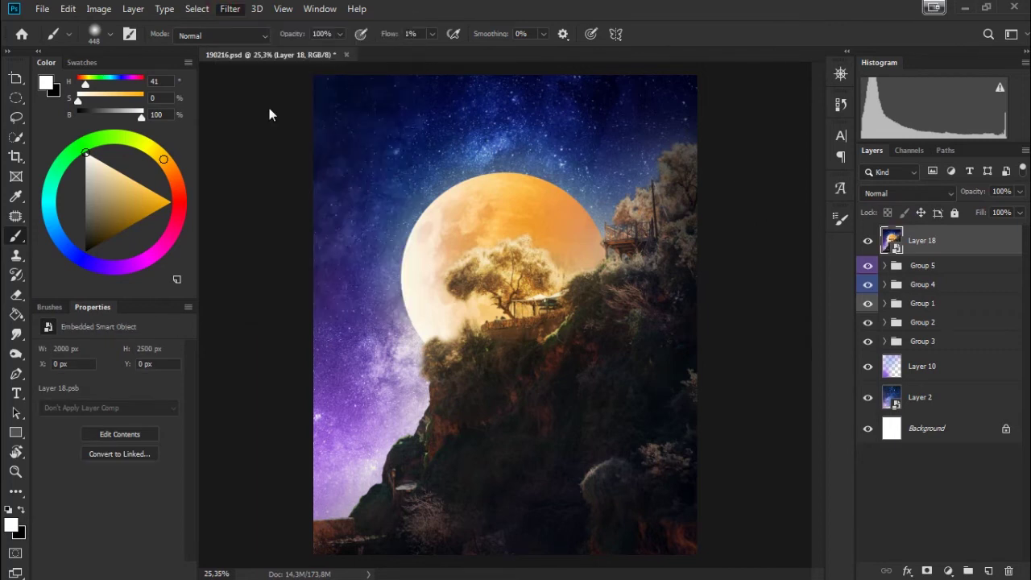
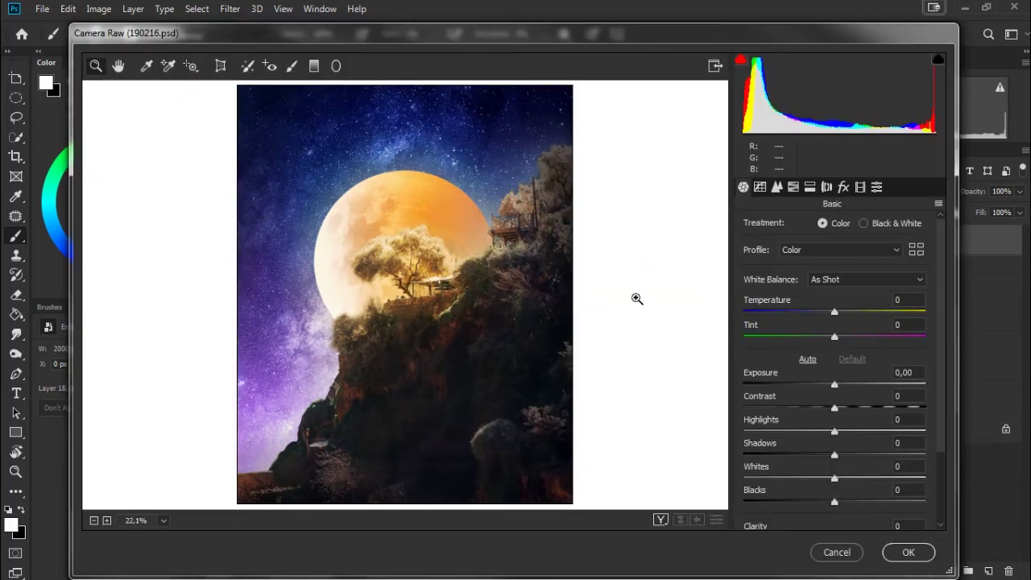
Step: Zoom the Camera Raw preview and try an exposure change, leaving Exposure at 0
{"action": "left_click", "coordinate": [639, 299], "text": "ctrl"}
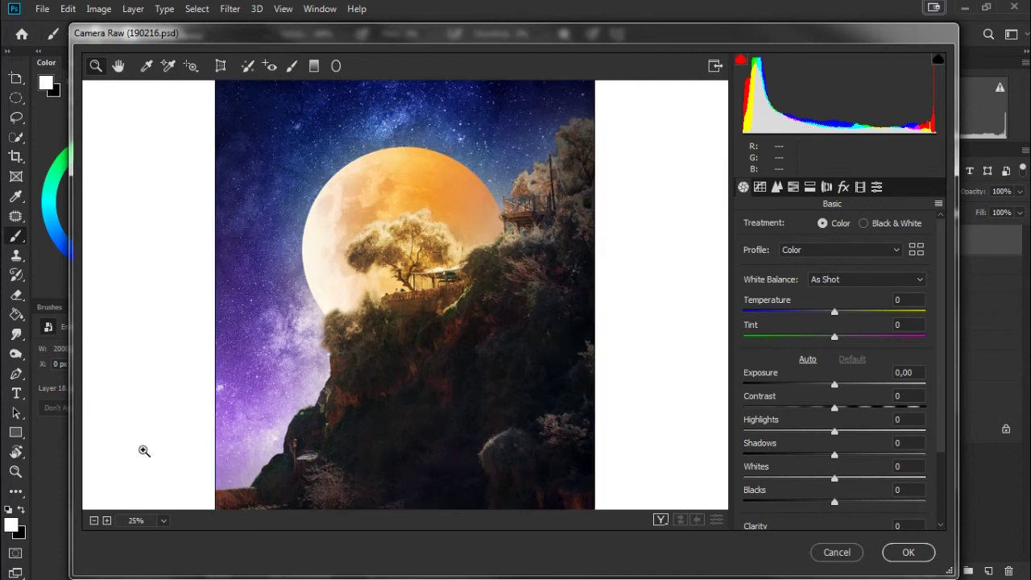
{"action": "left_click", "coordinate": [94, 520]}
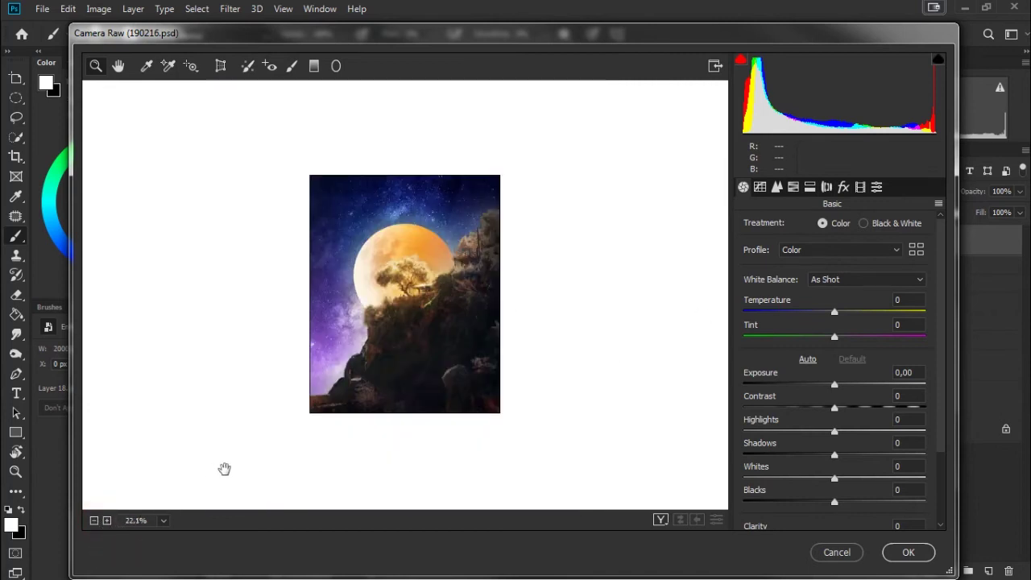
{"action": "left_click_drag", "start_coordinate": [943, 271], "coordinate": [927, 298]}
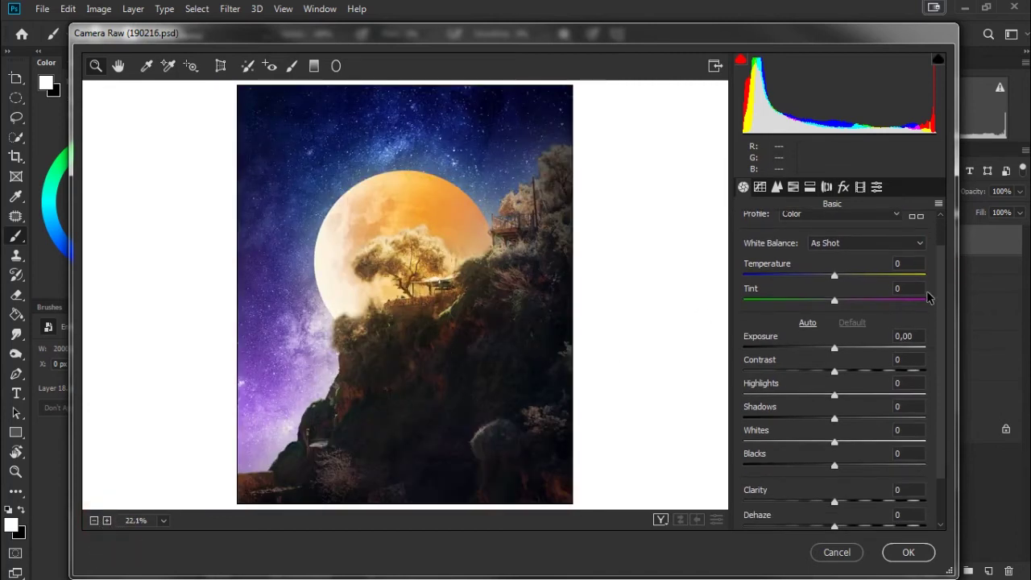
{"action": "scroll", "coordinate": [856, 324], "scroll_direction": "up", "scroll_amount": 1}
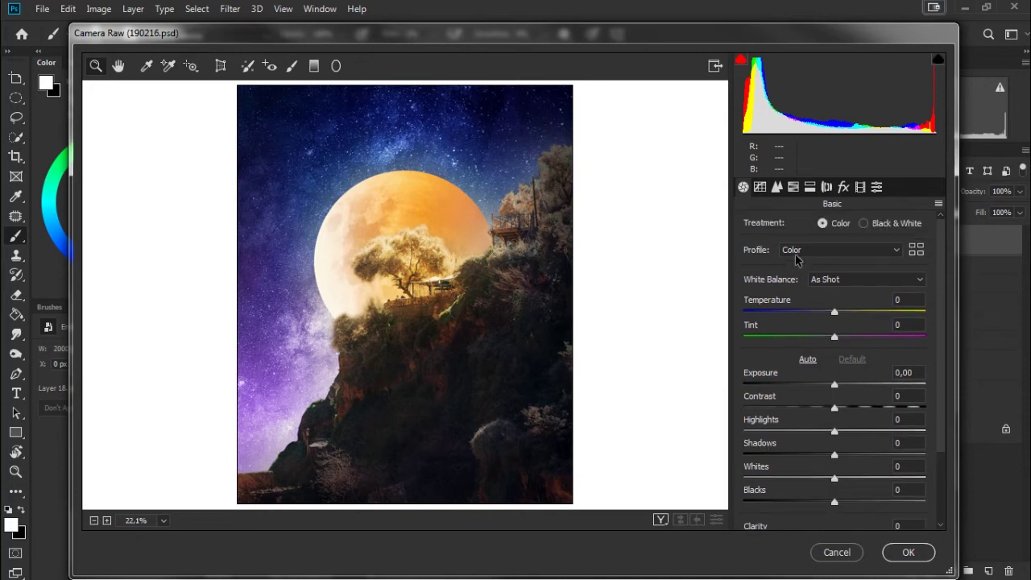
{"action": "left_click_drag", "start_coordinate": [771, 376], "coordinate": [766, 381]}
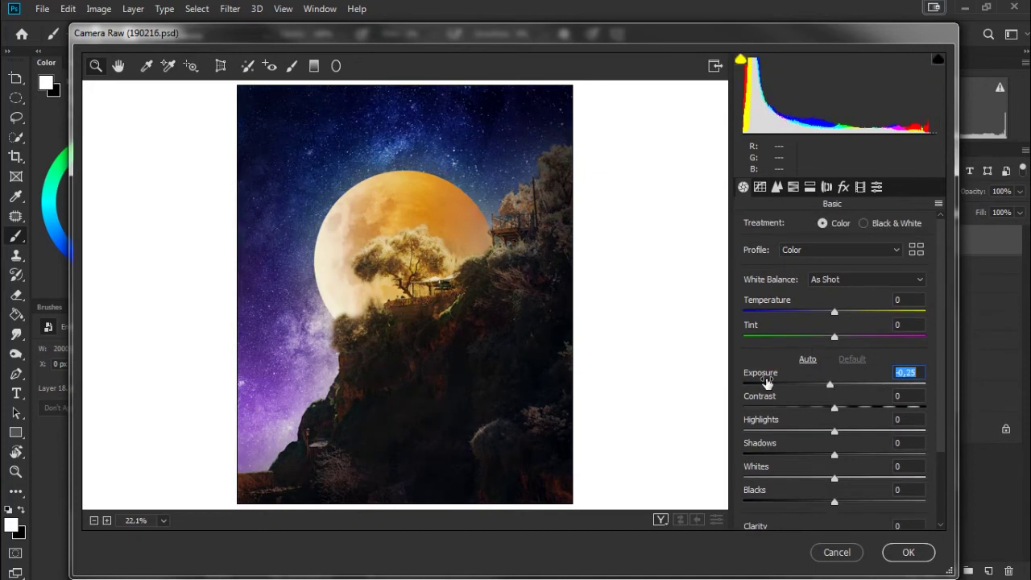
{"action": "left_click_drag", "start_coordinate": [767, 382], "coordinate": [771, 383]}
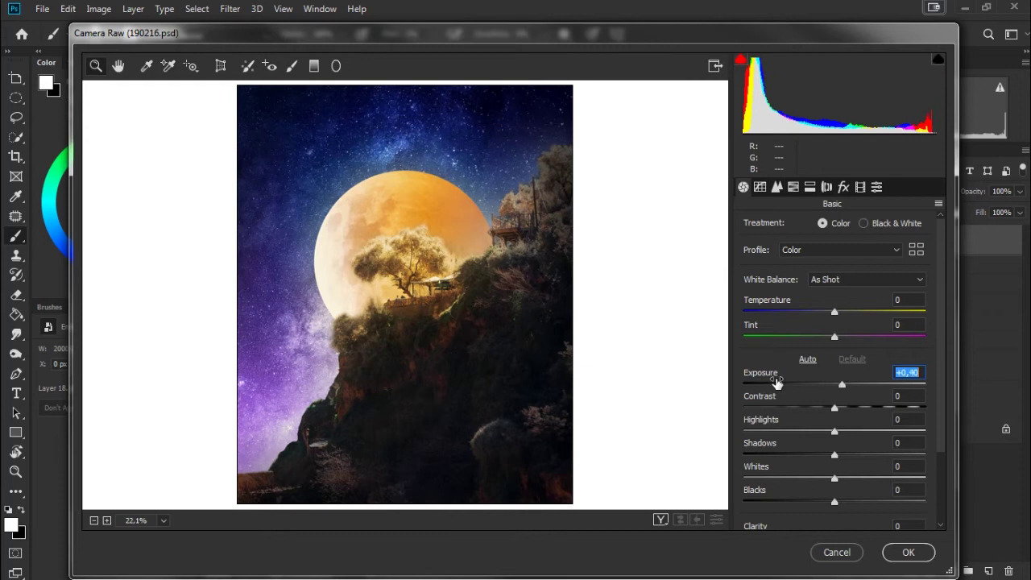
Step: Set Contrast +3, Highlights +1, Shadows +14, Whites +11, Blacks -2, and compare against the original
{"action": "mouse_move", "coordinate": [765, 399]}
{"action": "left_mouse_down"}
{"action": "mouse_move", "coordinate": [791, 424]}
{"action": "mouse_move", "coordinate": [766, 425]}
{"action": "left_mouse_up"}
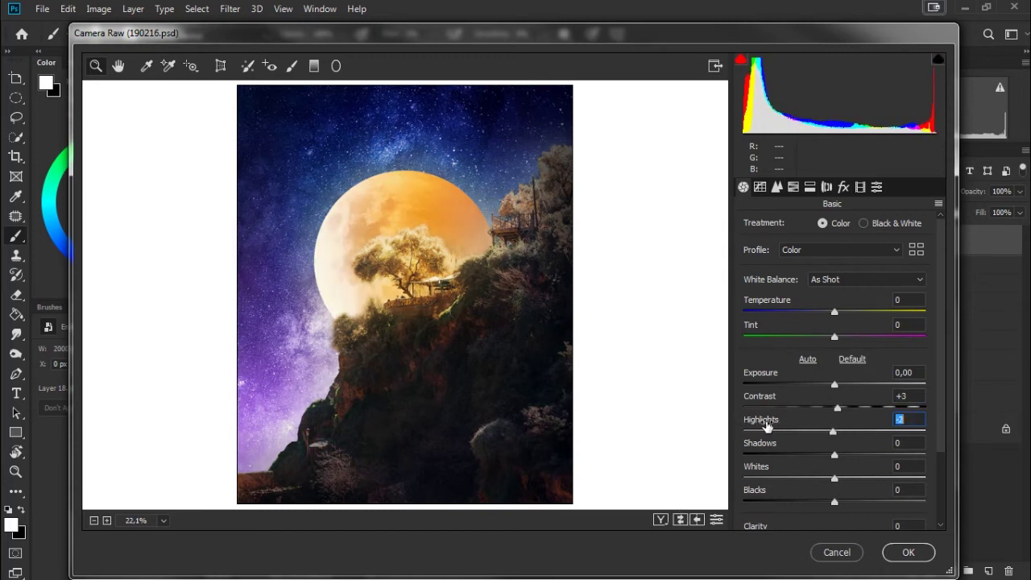
{"action": "mouse_move", "coordinate": [767, 426]}
{"action": "left_mouse_down"}
{"action": "mouse_move", "coordinate": [779, 443]}
{"action": "mouse_move", "coordinate": [774, 470]}
{"action": "mouse_move", "coordinate": [758, 470]}
{"action": "mouse_move", "coordinate": [776, 468]}
{"action": "mouse_move", "coordinate": [774, 495]}
{"action": "mouse_move", "coordinate": [761, 497]}
{"action": "left_mouse_up"}
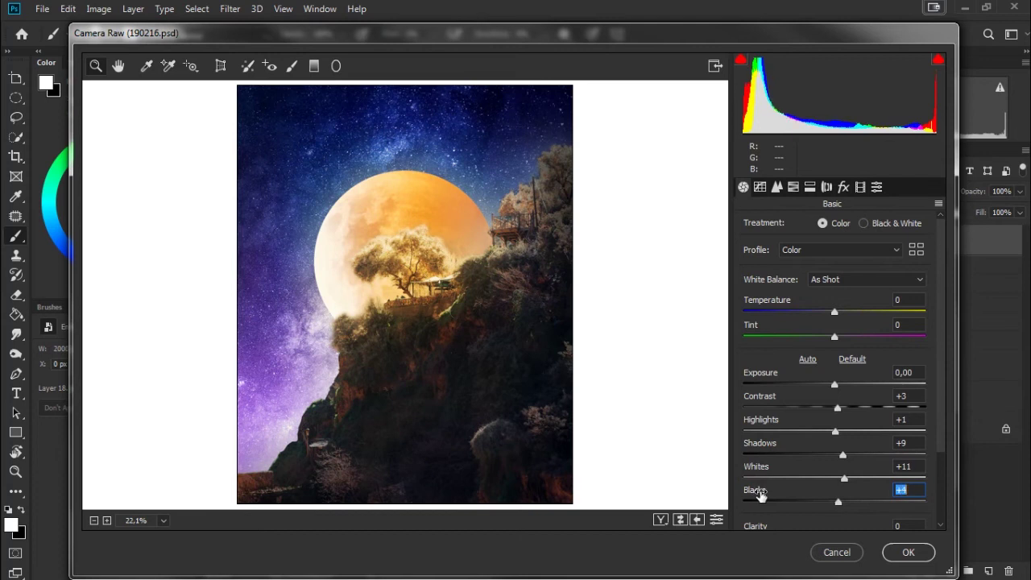
{"action": "scroll", "coordinate": [939, 481], "scroll_direction": "down", "scroll_amount": 1}
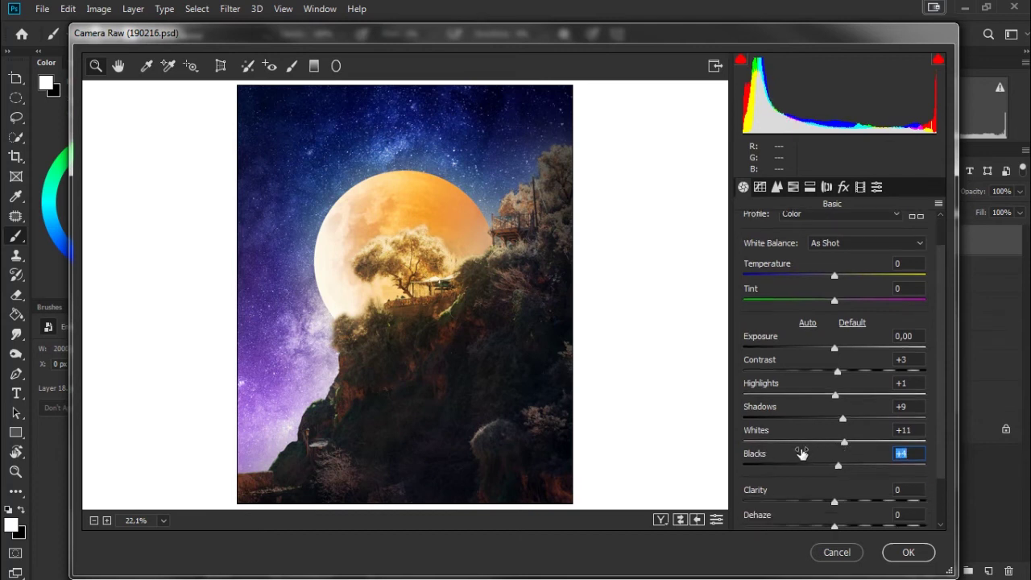
{"action": "left_click_drag", "start_coordinate": [770, 460], "coordinate": [766, 464]}
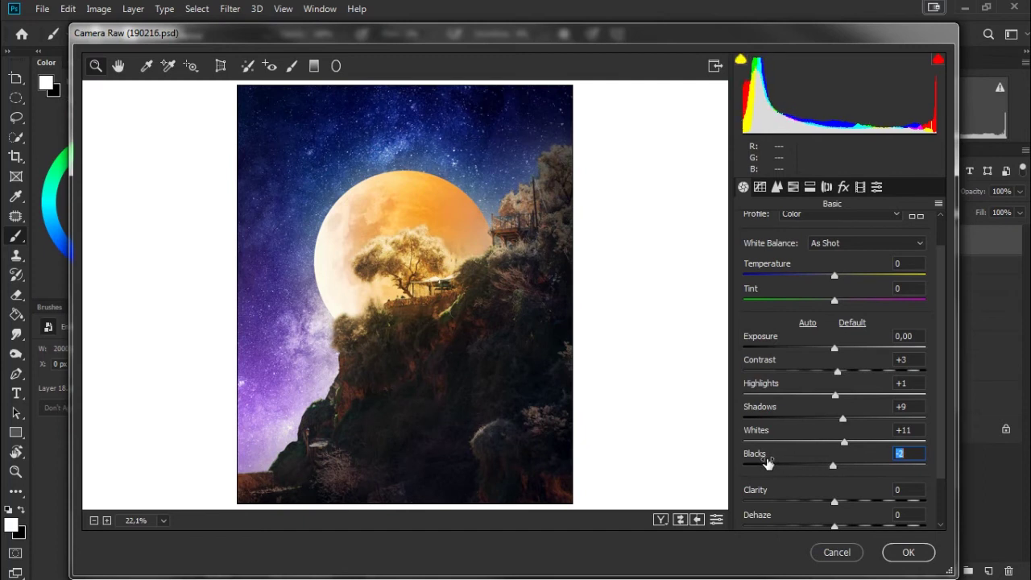
{"action": "left_click_drag", "start_coordinate": [774, 409], "coordinate": [780, 414]}
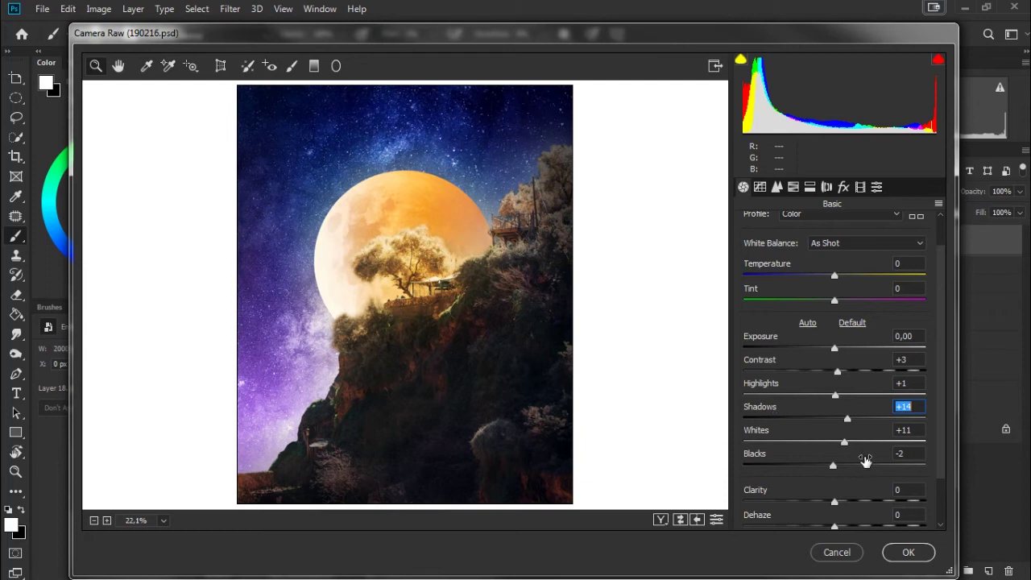
{"action": "key", "text": "ctrl+shift+u"}
{"action": "key", "text": "ctrl+z"}
{"action": "key", "text": "ctrl+z"}
{"action": "key", "text": "ctrl+z"}
{"action": "scroll", "coordinate": [788, 448], "scroll_direction": "down", "scroll_amount": 2}
Step: Set Clarity +8, Dehaze -4 and Vibrance +14, then bring up the Tone Curve panel
{"action": "mouse_move", "coordinate": [752, 438]}
{"action": "left_mouse_down"}
{"action": "mouse_move", "coordinate": [782, 443]}
{"action": "mouse_move", "coordinate": [766, 459]}
{"action": "left_mouse_up"}
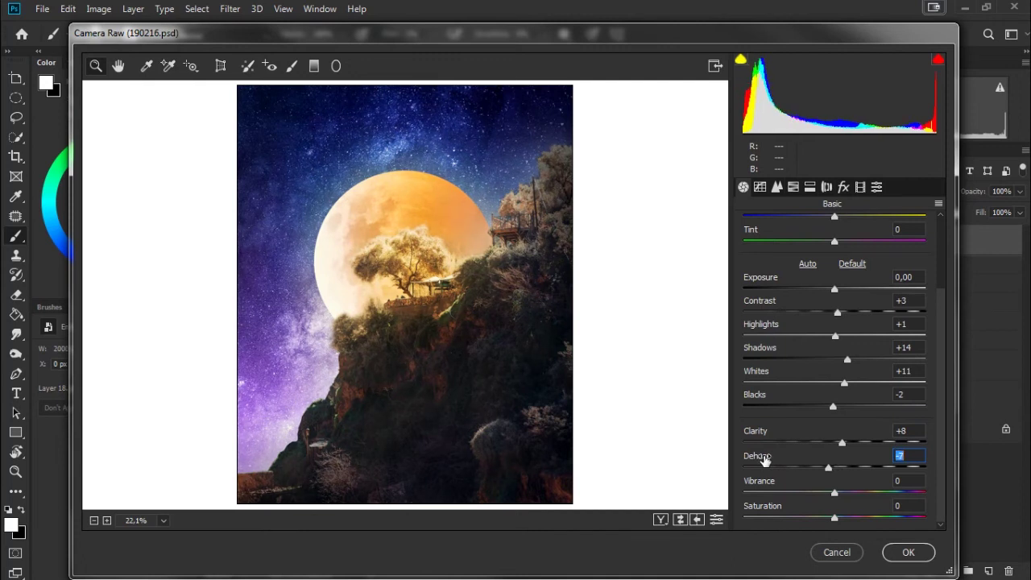
{"action": "left_click_drag", "start_coordinate": [768, 460], "coordinate": [779, 435]}
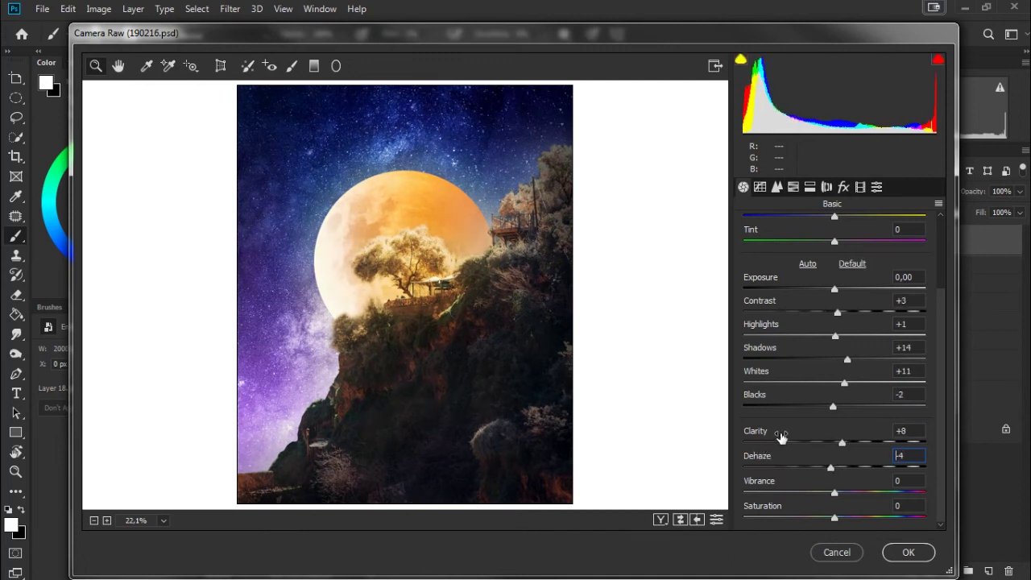
{"action": "scroll", "coordinate": [790, 433], "scroll_direction": "up", "scroll_amount": 1}
{"action": "scroll", "coordinate": [790, 467], "scroll_direction": "down", "scroll_amount": 1}
{"action": "left_click_drag", "start_coordinate": [771, 481], "coordinate": [776, 484]}
{"action": "left_click", "coordinate": [760, 187]}
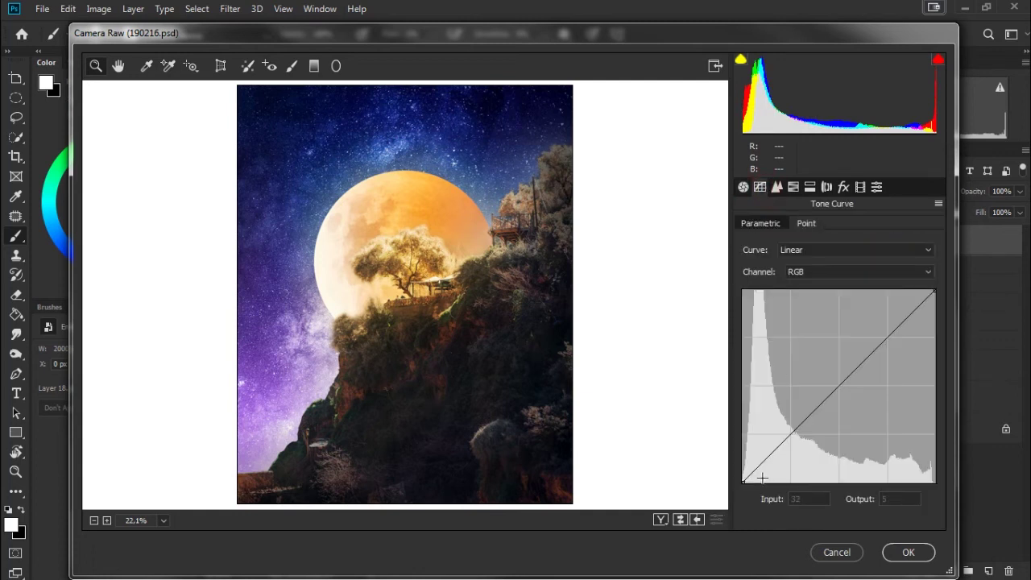
Step: Build a Custom point curve with a raised black point and shadow, midtone and highlight points
{"action": "left_click", "coordinate": [774, 454]}
{"action": "left_click_drag", "start_coordinate": [742, 481], "coordinate": [716, 470]}
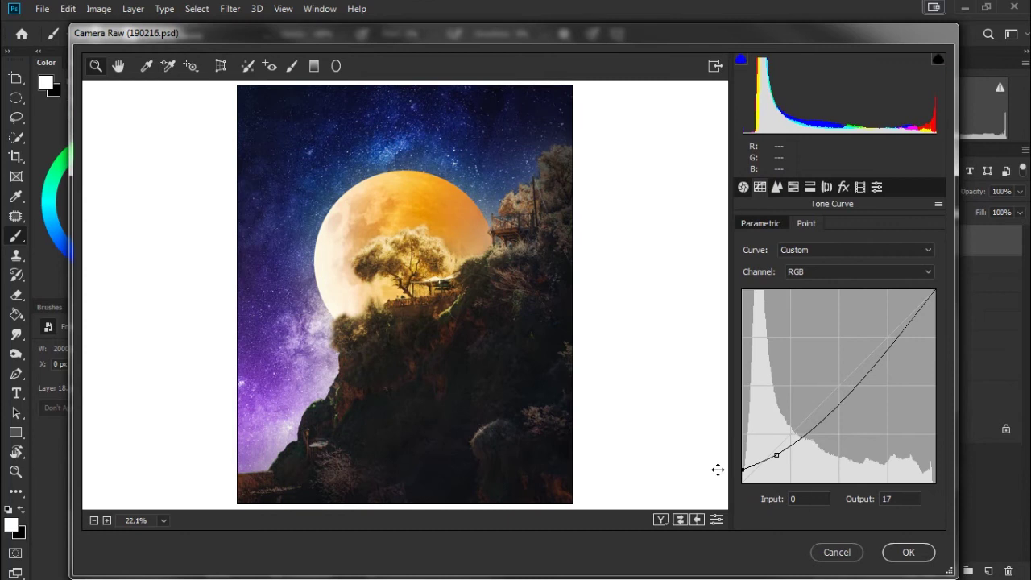
{"action": "left_click_drag", "start_coordinate": [717, 472], "coordinate": [717, 473]}
{"action": "left_click_drag", "start_coordinate": [850, 380], "coordinate": [840, 394]}
{"action": "left_click_drag", "start_coordinate": [881, 341], "coordinate": [887, 341]}
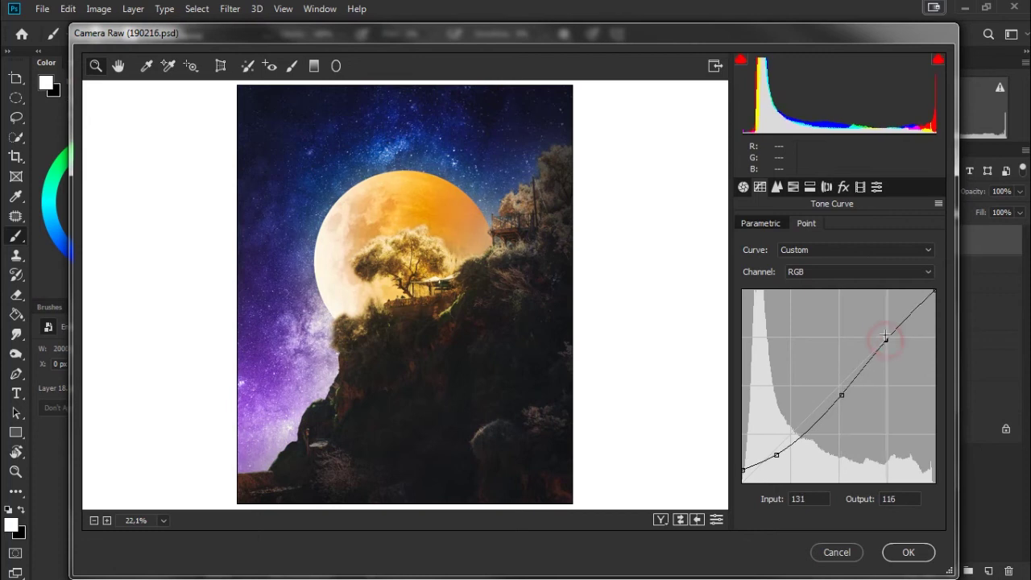
{"action": "left_click_drag", "start_coordinate": [887, 341], "coordinate": [892, 338]}
{"action": "left_click_drag", "start_coordinate": [841, 395], "coordinate": [852, 388]}
{"action": "left_click_drag", "start_coordinate": [785, 436], "coordinate": [799, 433]}
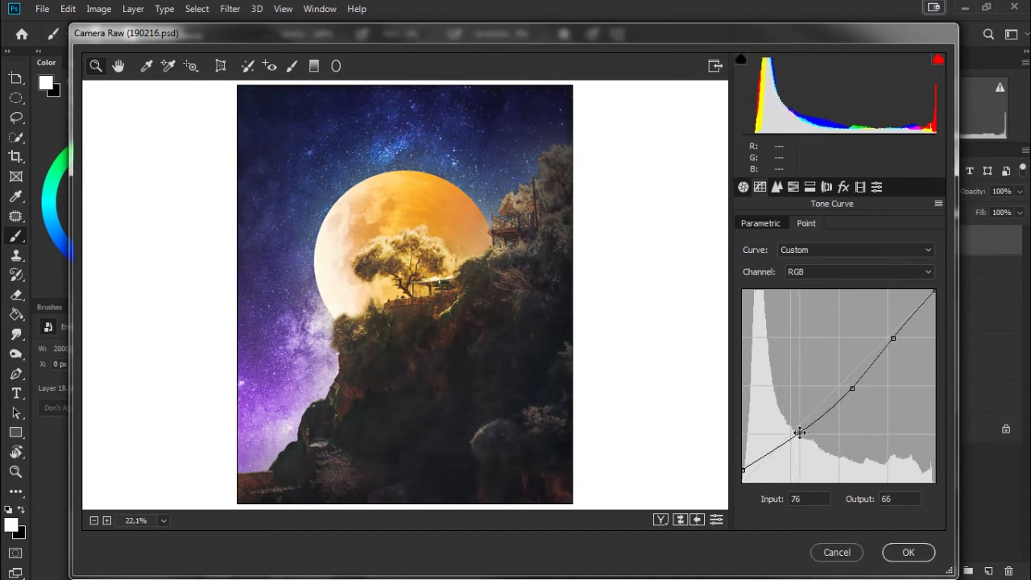
{"action": "mouse_move", "coordinate": [853, 392]}
{"action": "left_mouse_down"}
{"action": "mouse_move", "coordinate": [847, 374]}
{"action": "mouse_move", "coordinate": [854, 392]}
{"action": "mouse_move", "coordinate": [847, 376]}
{"action": "mouse_move", "coordinate": [841, 390]}
{"action": "left_mouse_up"}
{"action": "key", "text": "p"}
{"action": "key", "text": "p"}
{"action": "left_click", "coordinate": [776, 187]}
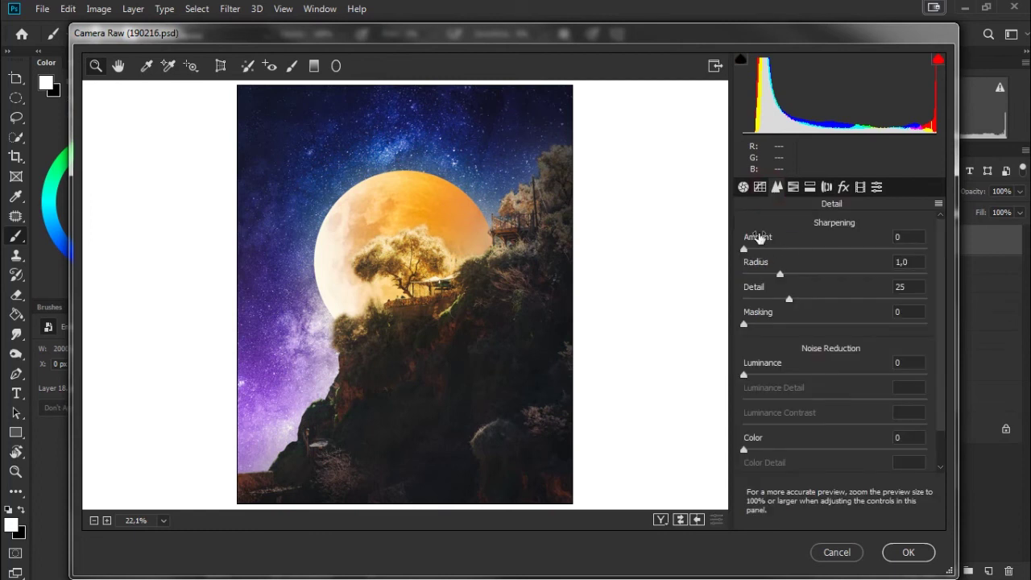
Step: View the preview at 100% and pan to the tree and terrace
{"action": "left_click", "coordinate": [106, 520]}
{"action": "left_click", "coordinate": [166, 520]}
{"action": "left_click", "coordinate": [167, 369]}
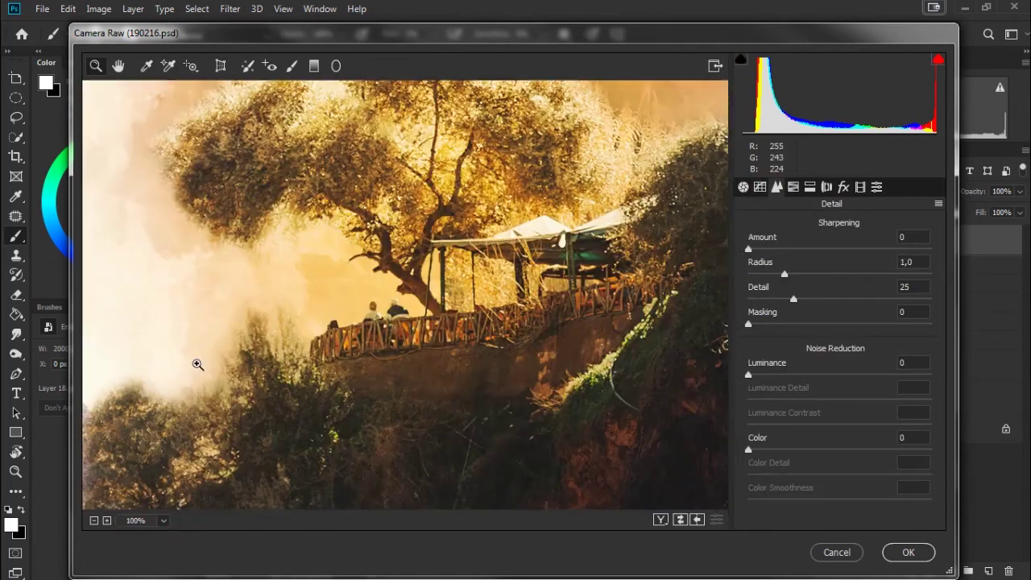
{"action": "right_click", "coordinate": [379, 251]}
{"action": "left_click", "coordinate": [417, 58]}
{"action": "left_click", "coordinate": [118, 66]}
{"action": "mouse_move", "coordinate": [280, 226]}
{"action": "left_mouse_down"}
{"action": "mouse_move", "coordinate": [350, 437]}
{"action": "mouse_move", "coordinate": [260, 295]}
{"action": "mouse_move", "coordinate": [242, 306]}
{"action": "left_mouse_up"}
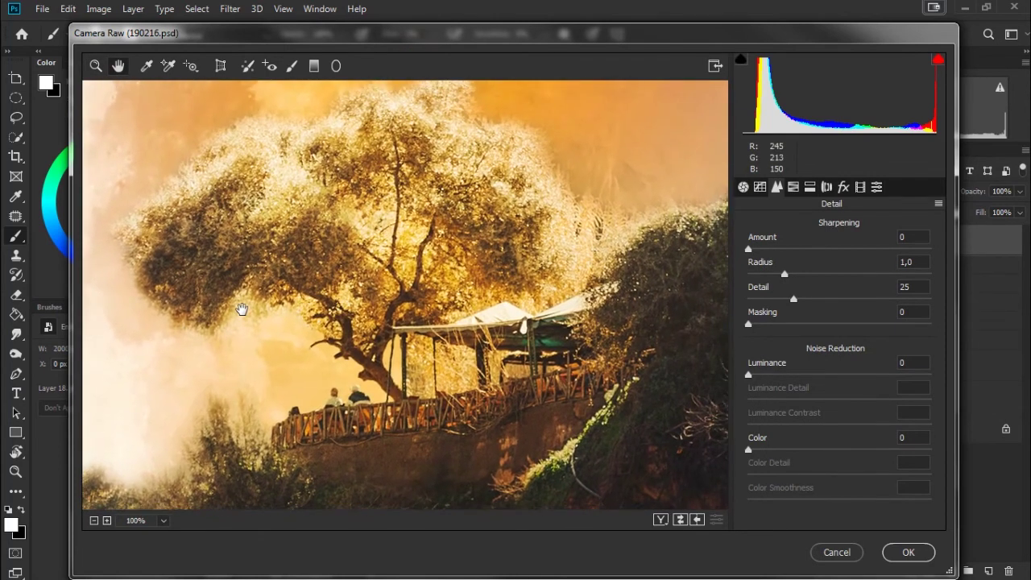
{"action": "left_click", "coordinate": [95, 66]}
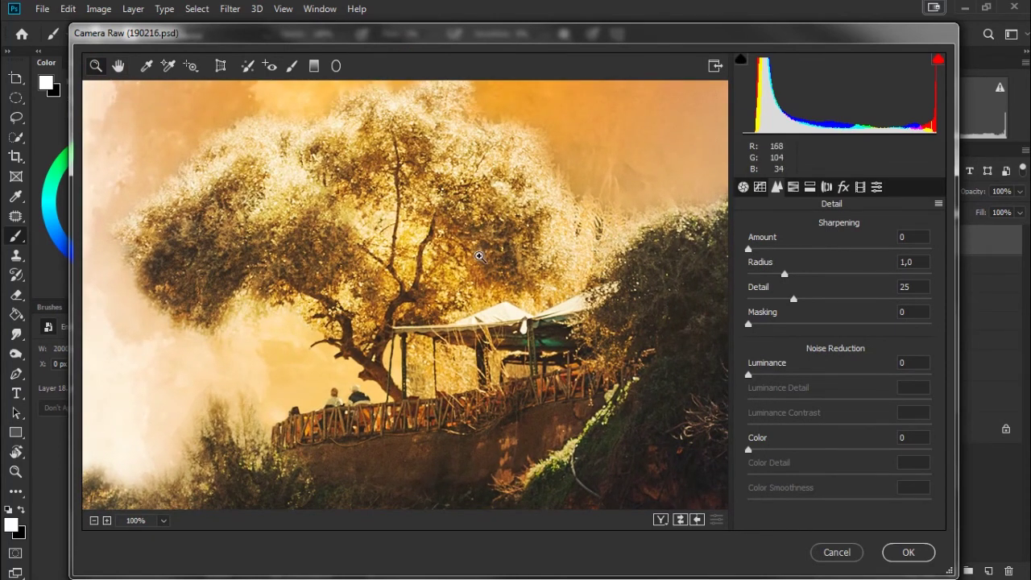
{"action": "key", "text": "h"}
Step: Raise Sharpening Amount to 52 and apply some luminance noise reduction
{"action": "mouse_move", "coordinate": [748, 248]}
{"action": "left_mouse_down"}
{"action": "mouse_move", "coordinate": [775, 247]}
{"action": "mouse_move", "coordinate": [730, 250]}
{"action": "left_mouse_up"}
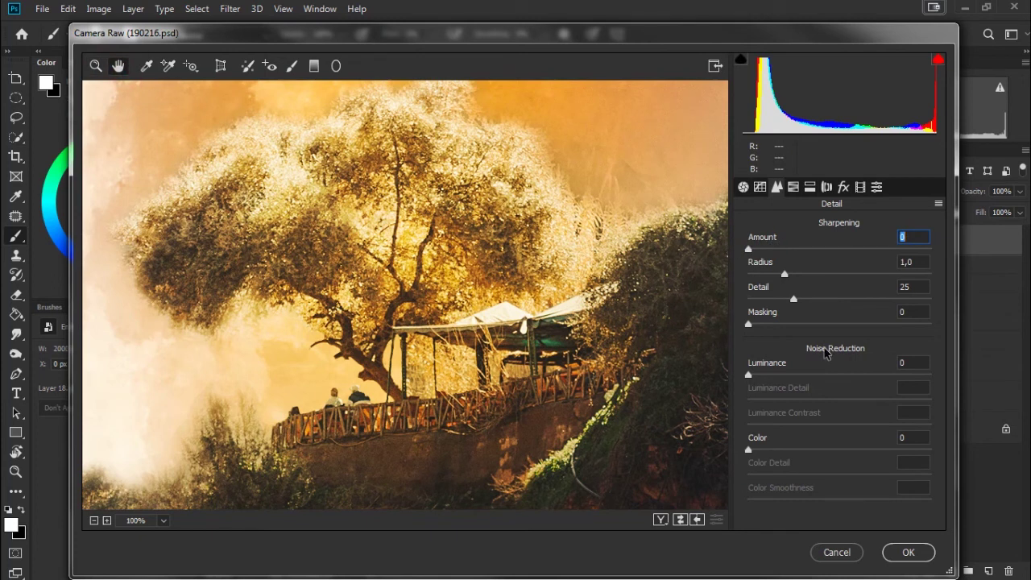
{"action": "left_click_drag", "start_coordinate": [787, 363], "coordinate": [800, 368]}
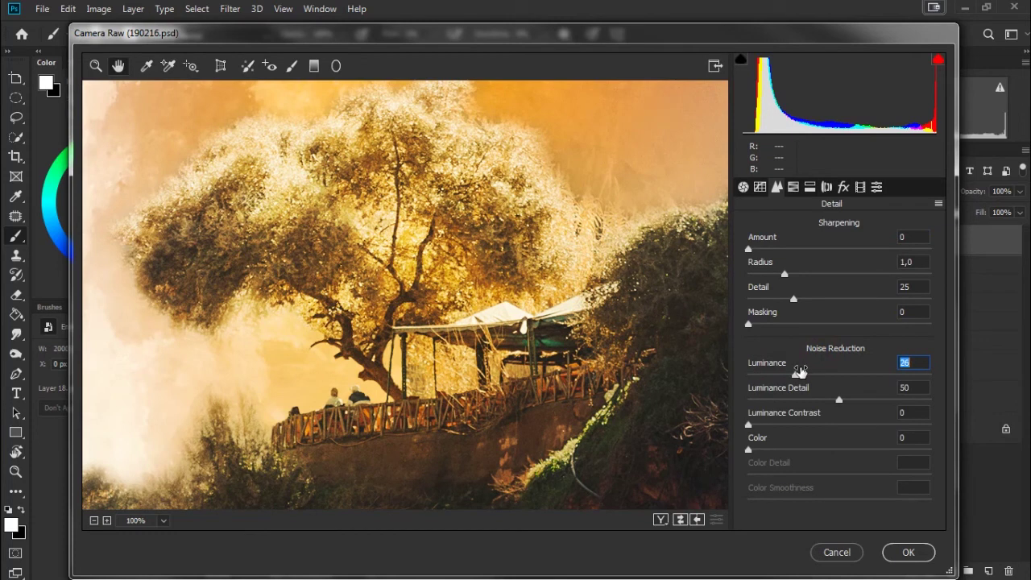
{"action": "left_click", "coordinate": [693, 370]}
{"action": "left_click_drag", "start_coordinate": [420, 361], "coordinate": [465, 348]}
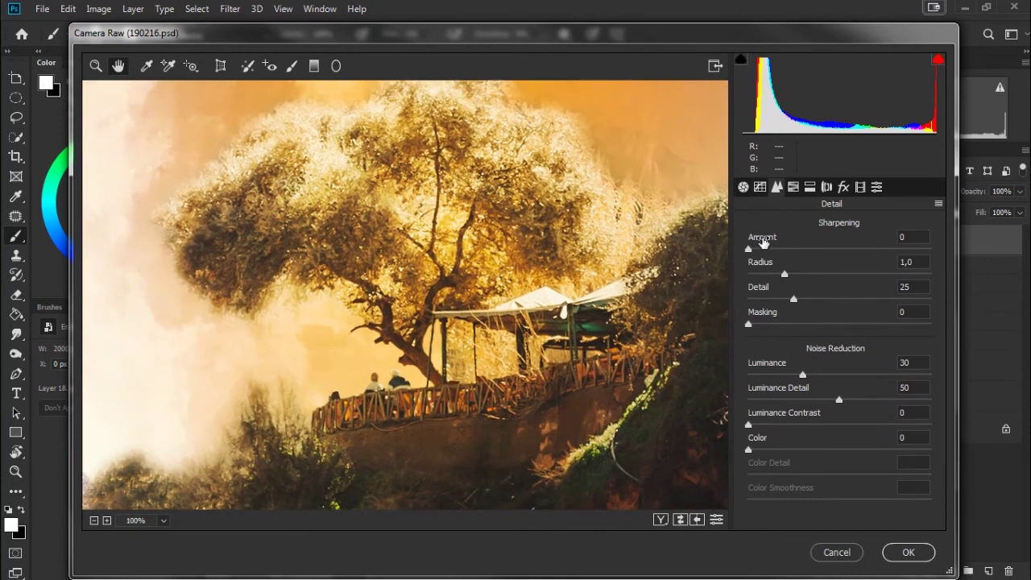
{"action": "left_click_drag", "start_coordinate": [769, 241], "coordinate": [771, 241]}
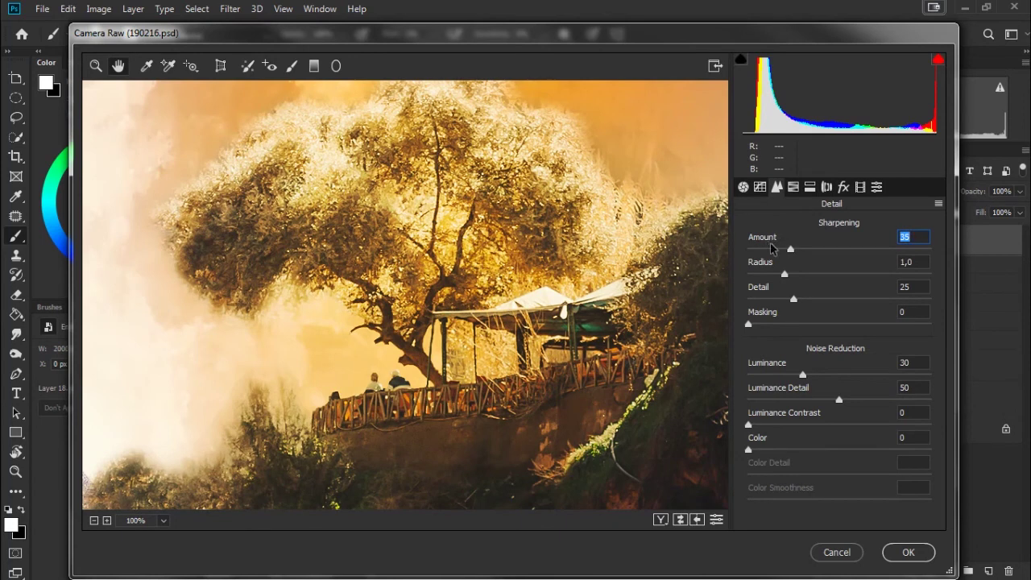
{"action": "left_click_drag", "start_coordinate": [771, 244], "coordinate": [783, 241]}
Step: Pan across the deck, sky and tree to check the sharpening, then fit the image in view
{"action": "left_click_drag", "start_coordinate": [696, 275], "coordinate": [264, 286]}
{"action": "left_click_drag", "start_coordinate": [502, 329], "coordinate": [507, 460]}
{"action": "mouse_move", "coordinate": [552, 426]}
{"action": "left_mouse_down"}
{"action": "mouse_move", "coordinate": [685, 290]}
{"action": "mouse_move", "coordinate": [657, 400]}
{"action": "left_mouse_up"}
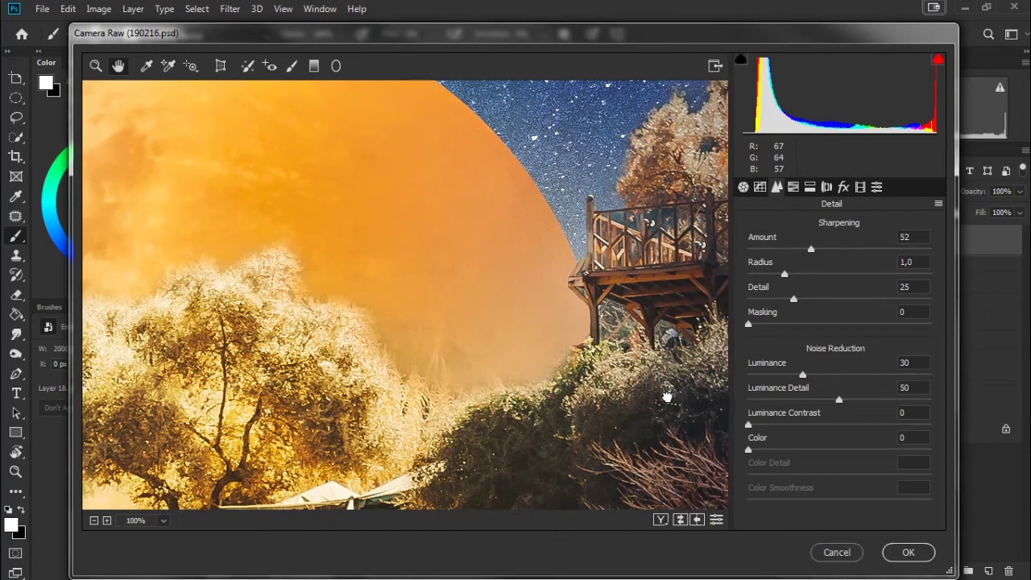
{"action": "left_click_drag", "start_coordinate": [656, 400], "coordinate": [872, 237]}
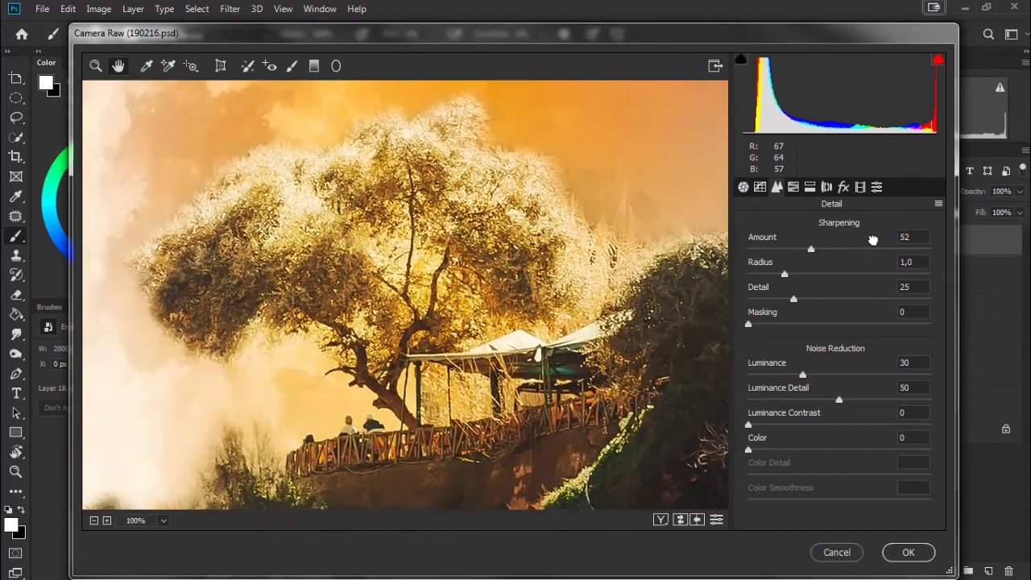
{"action": "left_click", "coordinate": [793, 186]}
{"action": "left_click", "coordinate": [163, 520]}
{"action": "left_click", "coordinate": [160, 479]}
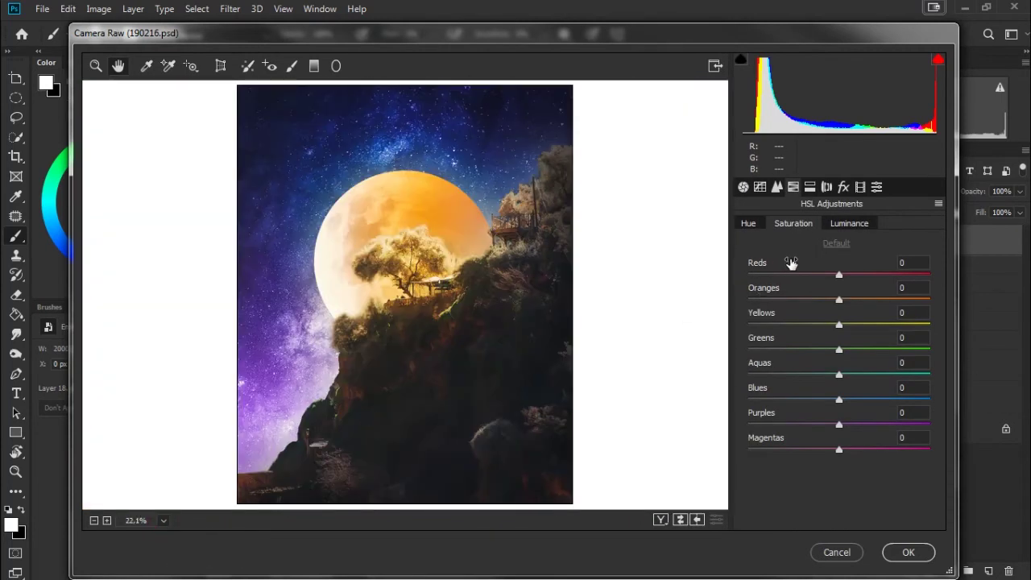
Step: In Split Toning, tint the shadows purple with Hue 263 and Saturation 20
{"action": "left_click", "coordinate": [809, 190]}
{"action": "left_click_drag", "start_coordinate": [763, 240], "coordinate": [732, 242]}
{"action": "left_click_drag", "start_coordinate": [766, 390], "coordinate": [854, 390]}
{"action": "left_click_drag", "start_coordinate": [751, 363], "coordinate": [963, 368]}
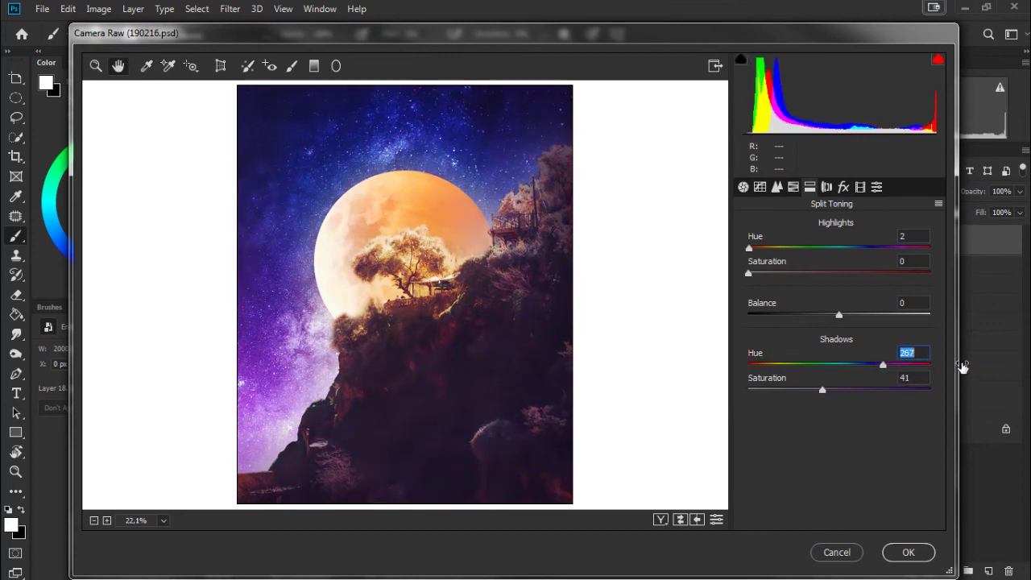
{"action": "left_click_drag", "start_coordinate": [963, 367], "coordinate": [927, 366]}
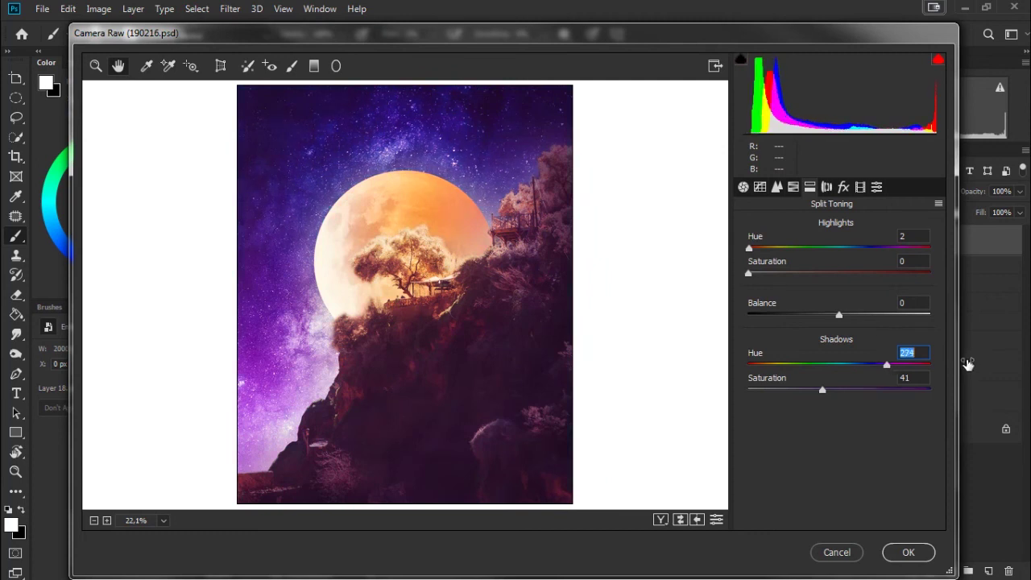
{"action": "mouse_move", "coordinate": [810, 358]}
{"action": "left_mouse_down"}
{"action": "mouse_move", "coordinate": [713, 369]}
{"action": "mouse_move", "coordinate": [742, 369]}
{"action": "mouse_move", "coordinate": [725, 370]}
{"action": "left_mouse_up"}
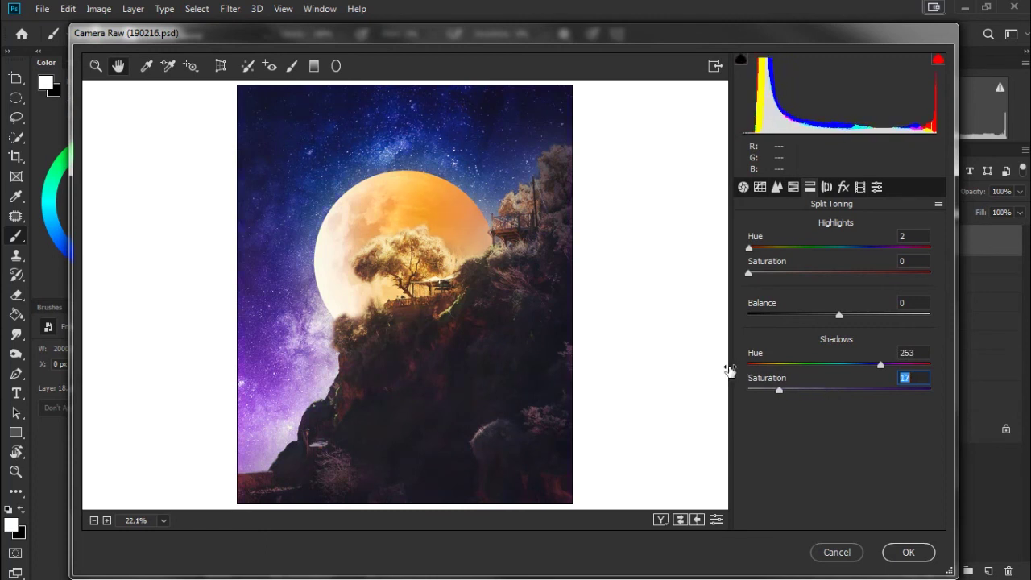
Step: Warm the highlights to Hue 41, Saturation 25, set Balance -21, and compare before/after
{"action": "left_click_drag", "start_coordinate": [764, 271], "coordinate": [785, 270]}
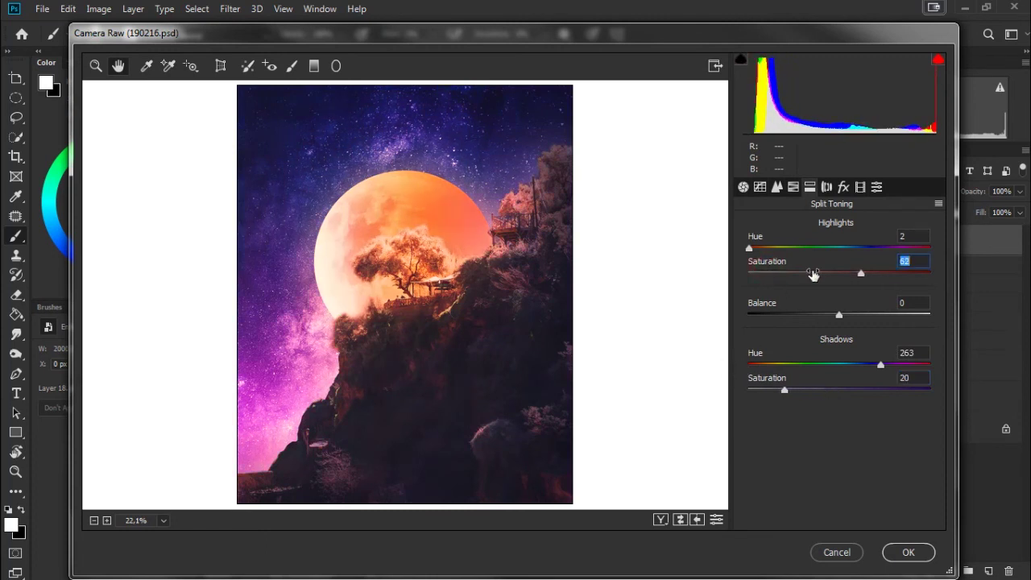
{"action": "mouse_move", "coordinate": [760, 236]}
{"action": "left_mouse_down"}
{"action": "mouse_move", "coordinate": [788, 237]}
{"action": "mouse_move", "coordinate": [752, 266]}
{"action": "mouse_move", "coordinate": [716, 259]}
{"action": "left_mouse_up"}
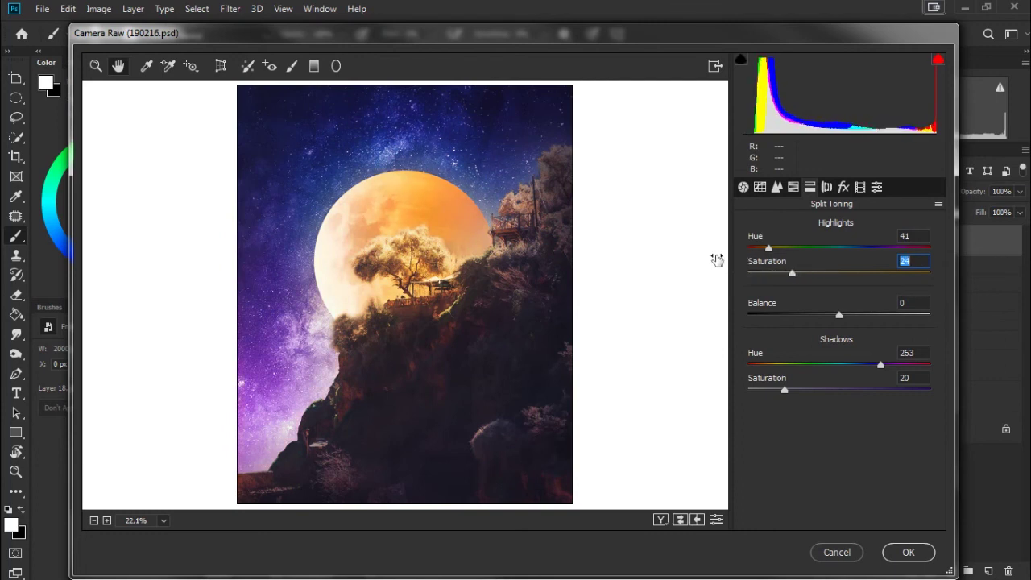
{"action": "mouse_move", "coordinate": [774, 304]}
{"action": "left_mouse_down"}
{"action": "mouse_move", "coordinate": [725, 299]}
{"action": "mouse_move", "coordinate": [775, 308]}
{"action": "mouse_move", "coordinate": [747, 308]}
{"action": "left_mouse_up"}
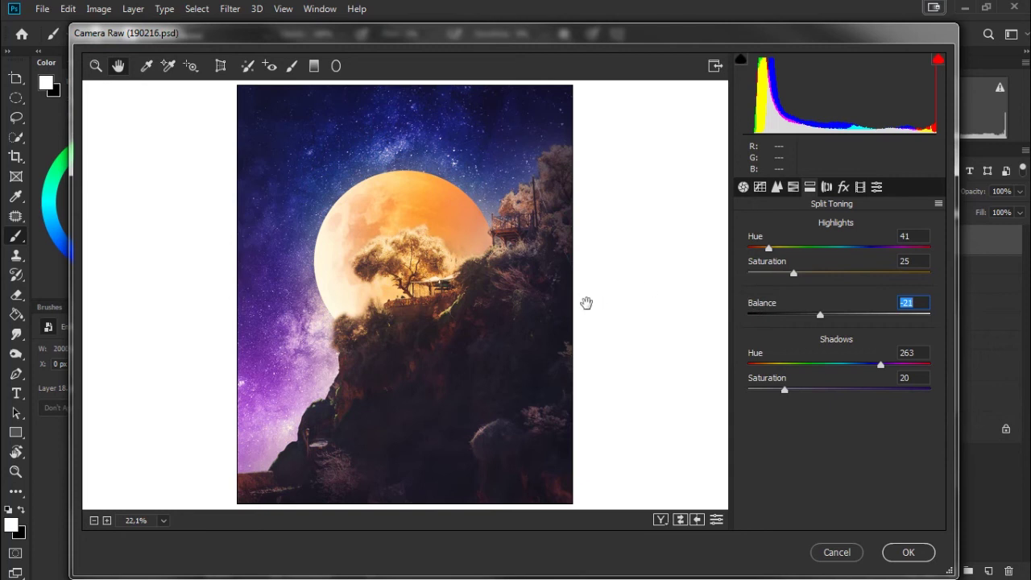
{"action": "key", "text": "p"}
{"action": "key", "text": "p"}
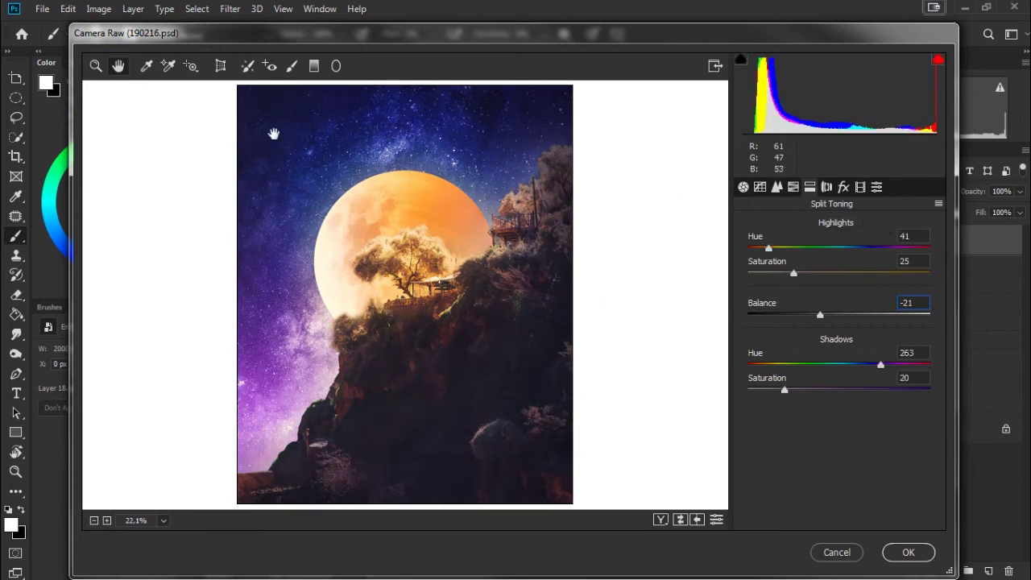
{"action": "left_click", "coordinate": [336, 65]}
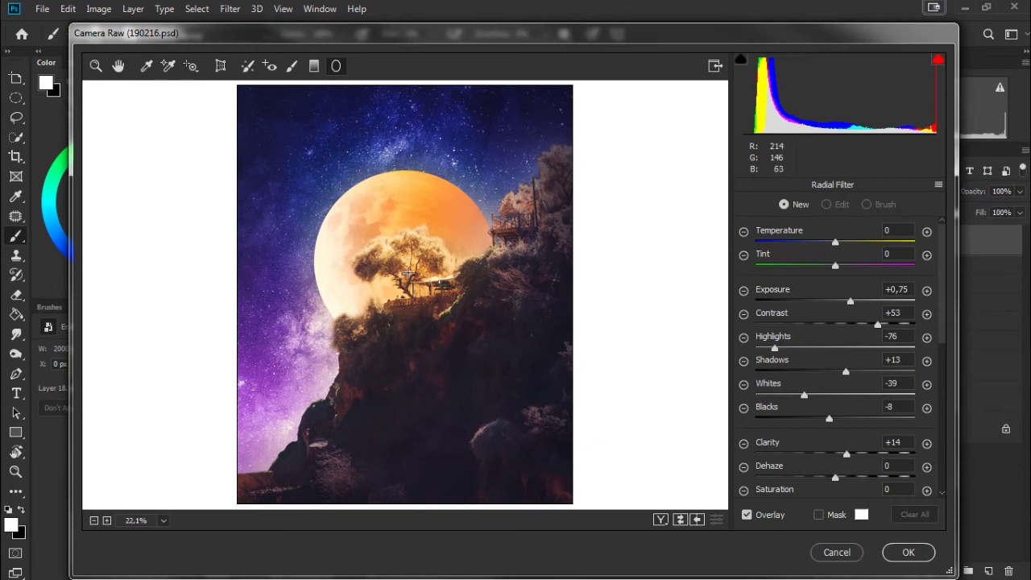
Step: Draw a radial filter ellipse around the moon and tree
{"action": "left_click_drag", "start_coordinate": [406, 277], "coordinate": [494, 414]}
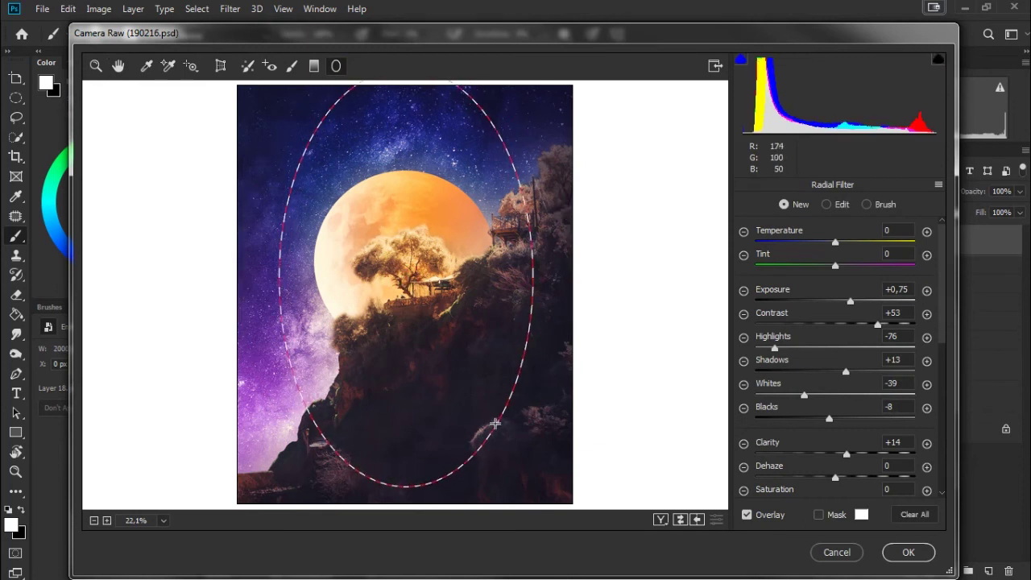
{"action": "left_click_drag", "start_coordinate": [407, 279], "coordinate": [407, 291]}
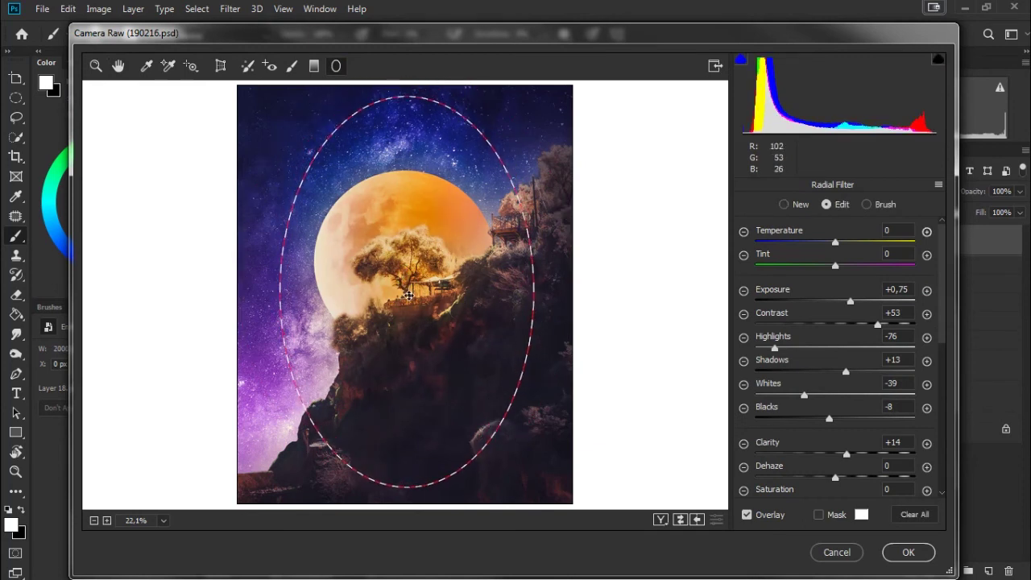
{"action": "scroll", "coordinate": [926, 495], "scroll_direction": "down", "scroll_amount": 3}
{"action": "scroll", "coordinate": [894, 435], "scroll_direction": "down", "scroll_amount": 3}
{"action": "scroll", "coordinate": [861, 377], "scroll_direction": "up", "scroll_amount": 5}
Step: Reset the filter's Exposure, Contrast, Highlights, Shadows, Whites, Blacks and Clarity to zero
{"action": "double_click", "coordinate": [774, 311]}
{"action": "double_click", "coordinate": [846, 334]}
{"action": "double_click", "coordinate": [804, 359]}
{"action": "double_click", "coordinate": [830, 382]}
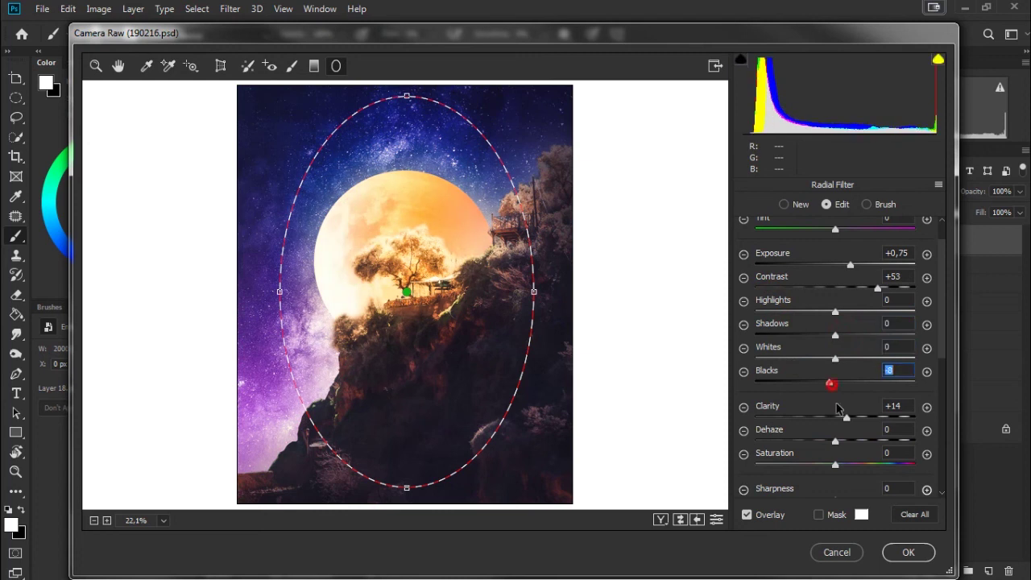
{"action": "double_click", "coordinate": [846, 417]}
{"action": "scroll", "coordinate": [846, 417], "scroll_direction": "down", "scroll_amount": 2}
{"action": "scroll", "coordinate": [846, 362], "scroll_direction": "up", "scroll_amount": 3}
{"action": "double_click", "coordinate": [858, 324]}
{"action": "double_click", "coordinate": [844, 296]}
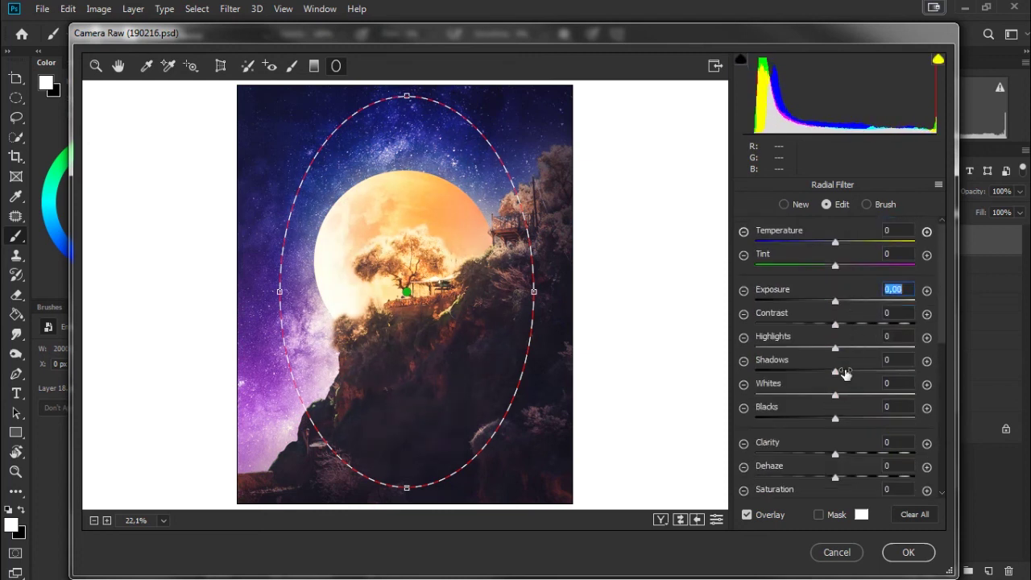
{"action": "scroll", "coordinate": [842, 379], "scroll_direction": "down", "scroll_amount": 5}
{"action": "scroll", "coordinate": [829, 410], "scroll_direction": "up", "scroll_amount": 1}
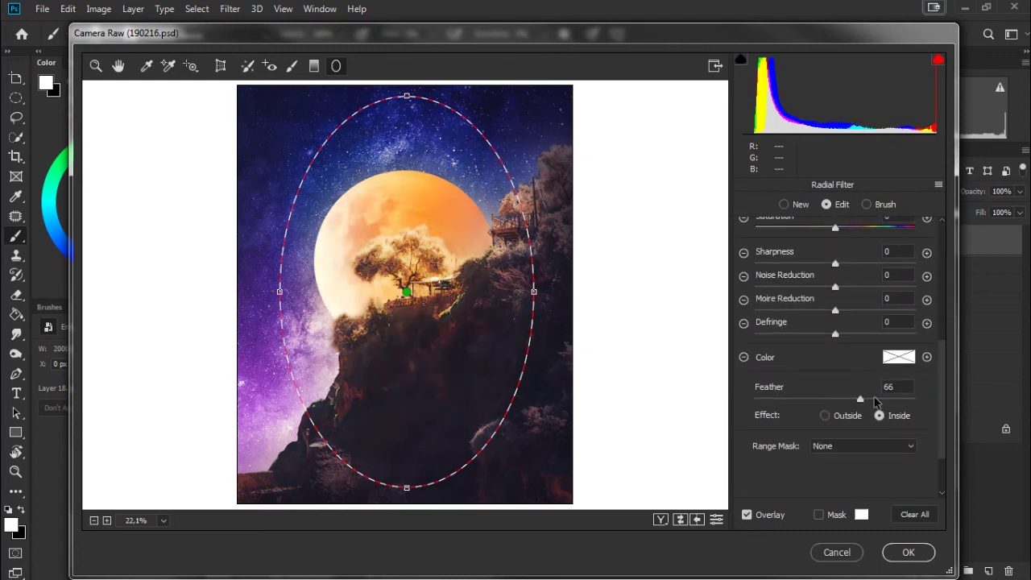
Step: Set the filter Effect to Outside and widen the ellipse nearly to the image edges
{"action": "left_click", "coordinate": [830, 415]}
{"action": "mouse_move", "coordinate": [411, 295]}
{"action": "left_mouse_down"}
{"action": "mouse_move", "coordinate": [408, 305]}
{"action": "mouse_move", "coordinate": [409, 296]}
{"action": "left_mouse_up"}
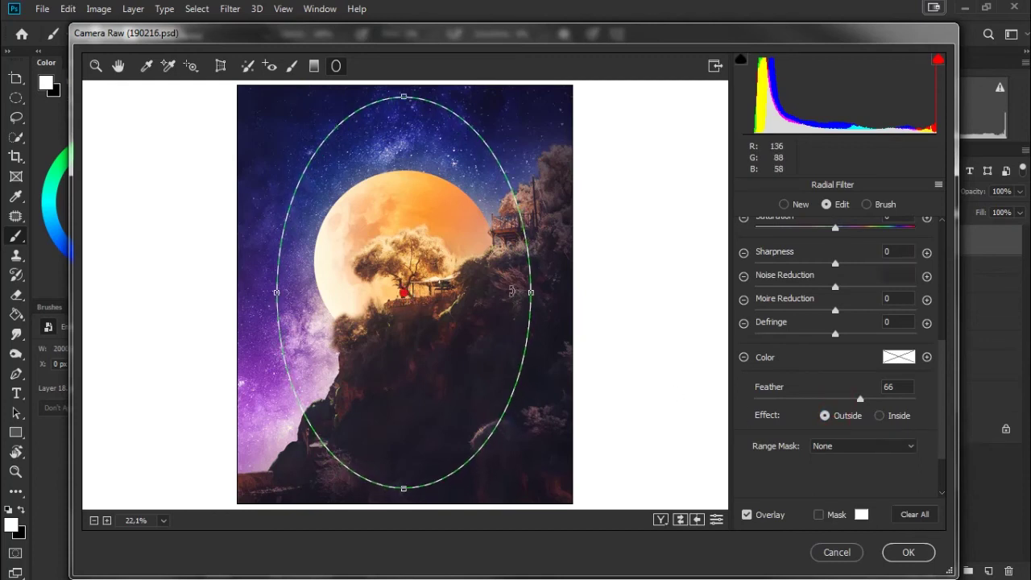
{"action": "left_click_drag", "start_coordinate": [535, 297], "coordinate": [546, 296]}
{"action": "scroll", "coordinate": [859, 396], "scroll_direction": "up", "scroll_amount": 2}
{"action": "scroll", "coordinate": [867, 346], "scroll_direction": "up", "scroll_amount": 2}
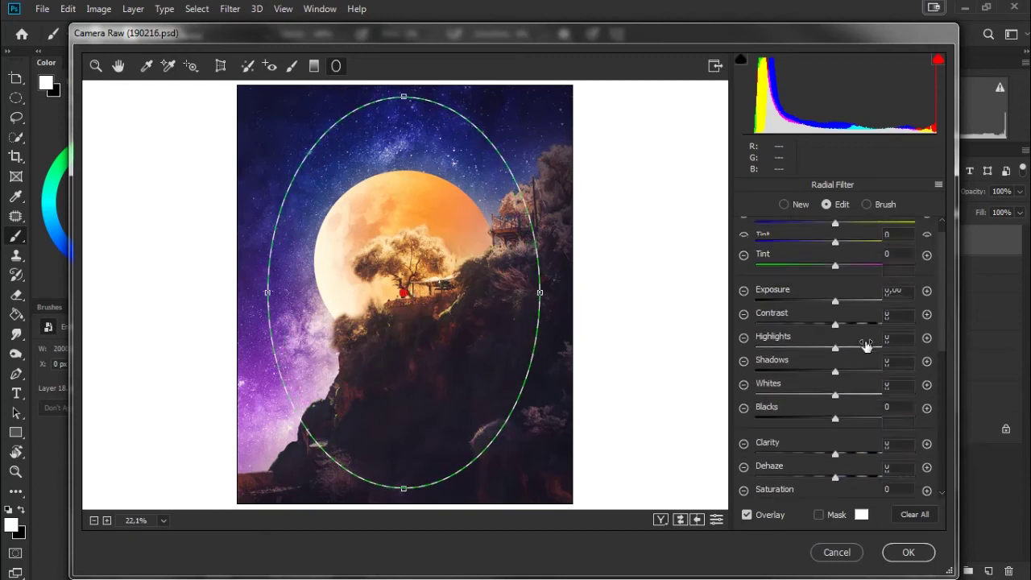
{"action": "mouse_move", "coordinate": [796, 298]}
{"action": "left_mouse_down"}
{"action": "mouse_move", "coordinate": [759, 290]}
{"action": "mouse_move", "coordinate": [788, 290]}
{"action": "left_mouse_up"}
{"action": "left_click_drag", "start_coordinate": [540, 294], "coordinate": [566, 294]}
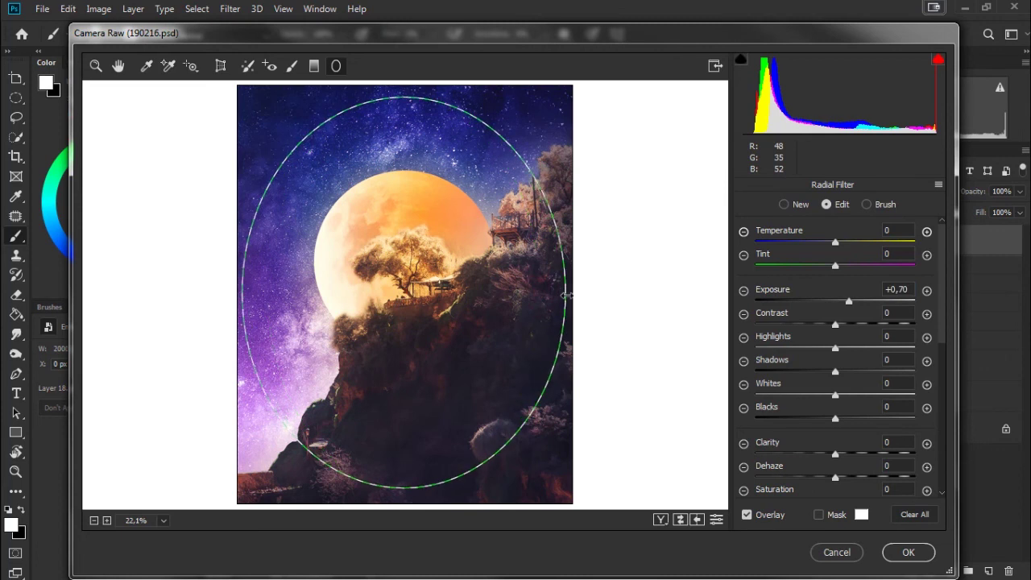
{"action": "left_click_drag", "start_coordinate": [403, 488], "coordinate": [403, 489]}
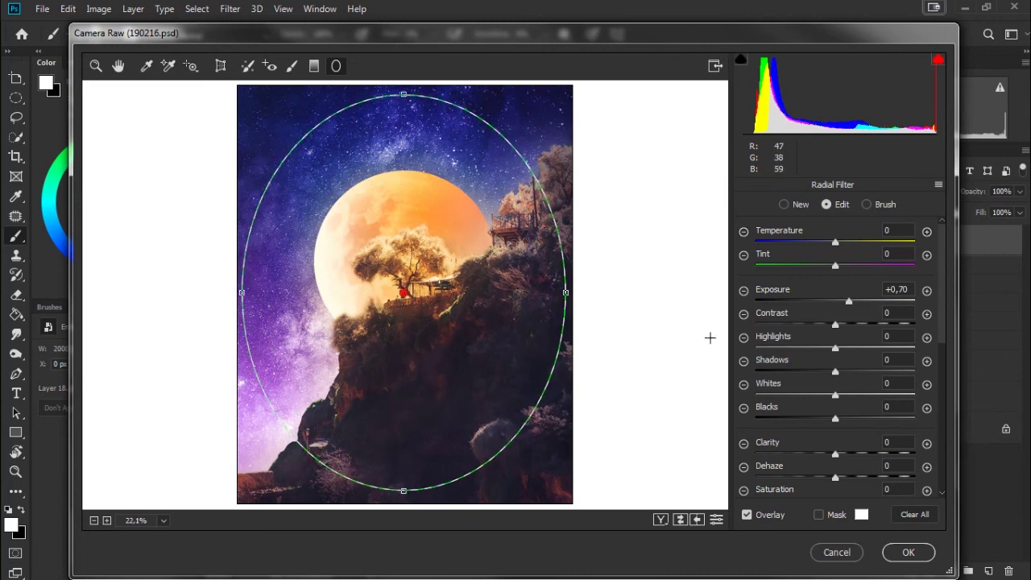
Step: Set the radial filter to Exposure +0.30 and Shadows -6
{"action": "left_click_drag", "start_coordinate": [786, 290], "coordinate": [785, 295]}
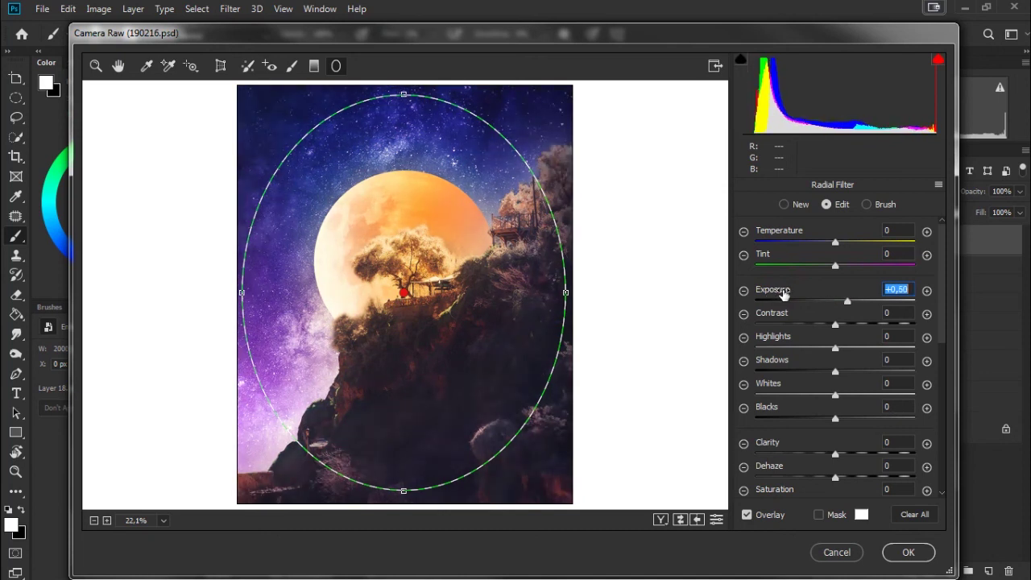
{"action": "left_click_drag", "start_coordinate": [773, 360], "coordinate": [769, 365]}
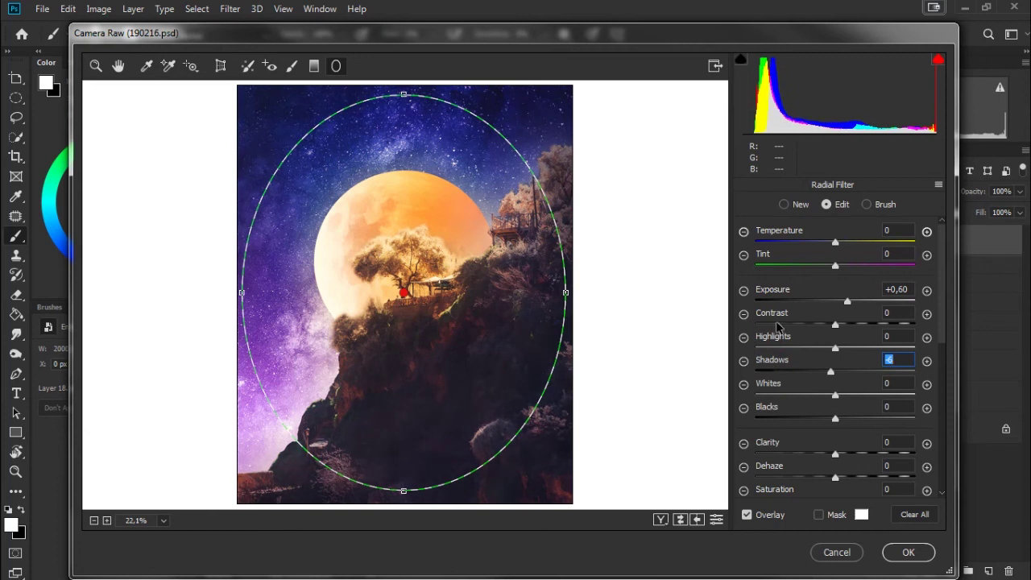
{"action": "left_click_drag", "start_coordinate": [775, 298], "coordinate": [774, 297]}
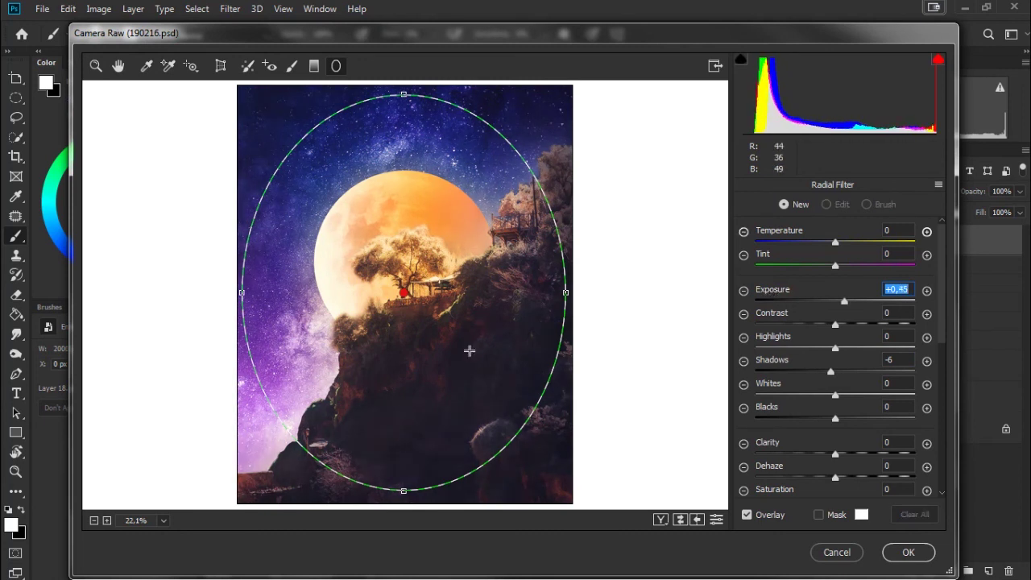
Step: Add a second radial ellipse around the moon and tree, affecting the Inside
{"action": "left_click", "coordinate": [481, 359]}
{"action": "scroll", "coordinate": [867, 387], "scroll_direction": "down", "scroll_amount": 1}
{"action": "scroll", "coordinate": [868, 387], "scroll_direction": "down", "scroll_amount": 4}
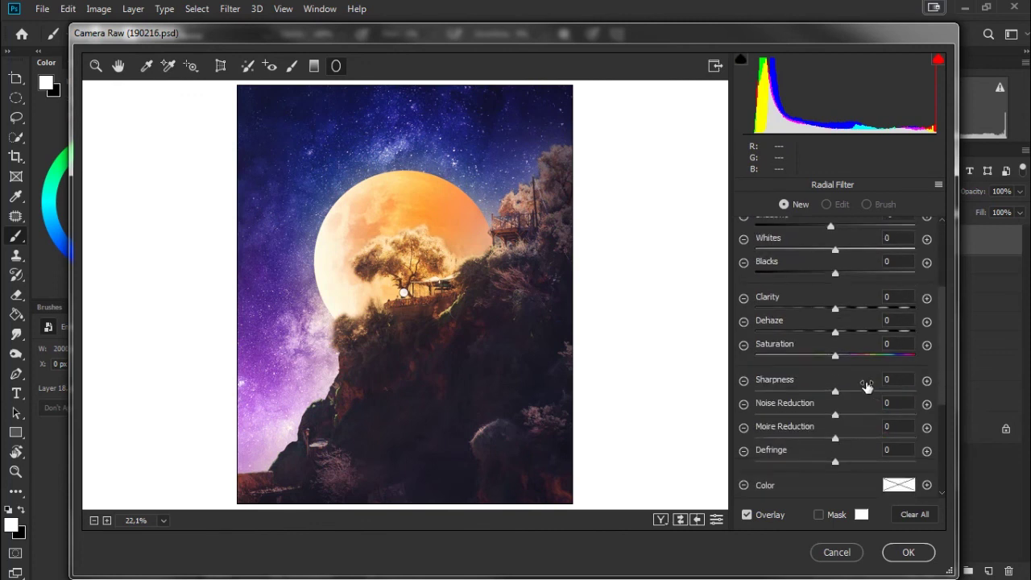
{"action": "left_click_drag", "start_coordinate": [404, 276], "coordinate": [485, 377]}
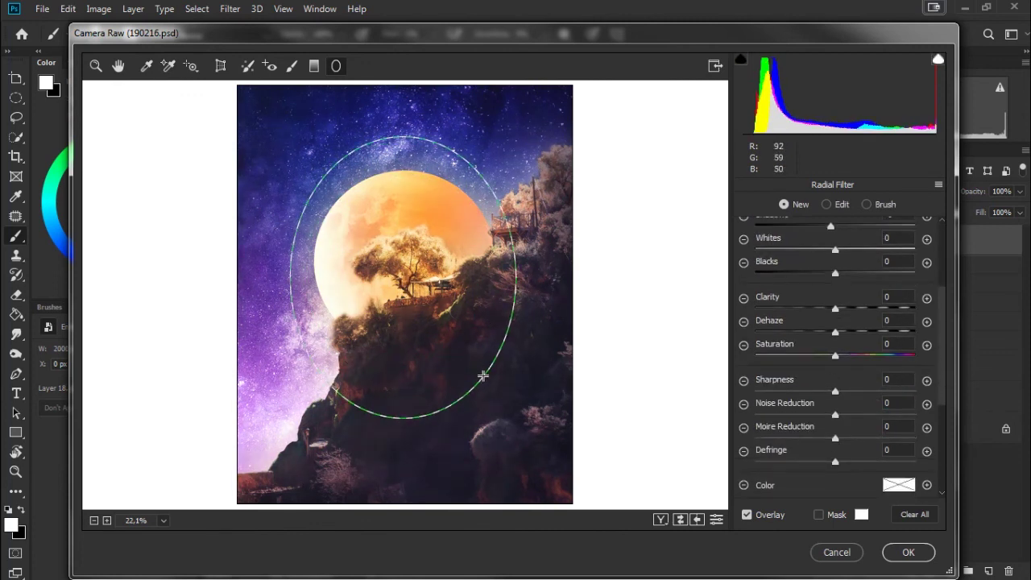
{"action": "scroll", "coordinate": [828, 379], "scroll_direction": "down", "scroll_amount": 2}
{"action": "scroll", "coordinate": [828, 378], "scroll_direction": "down", "scroll_amount": 1}
{"action": "left_click", "coordinate": [880, 434]}
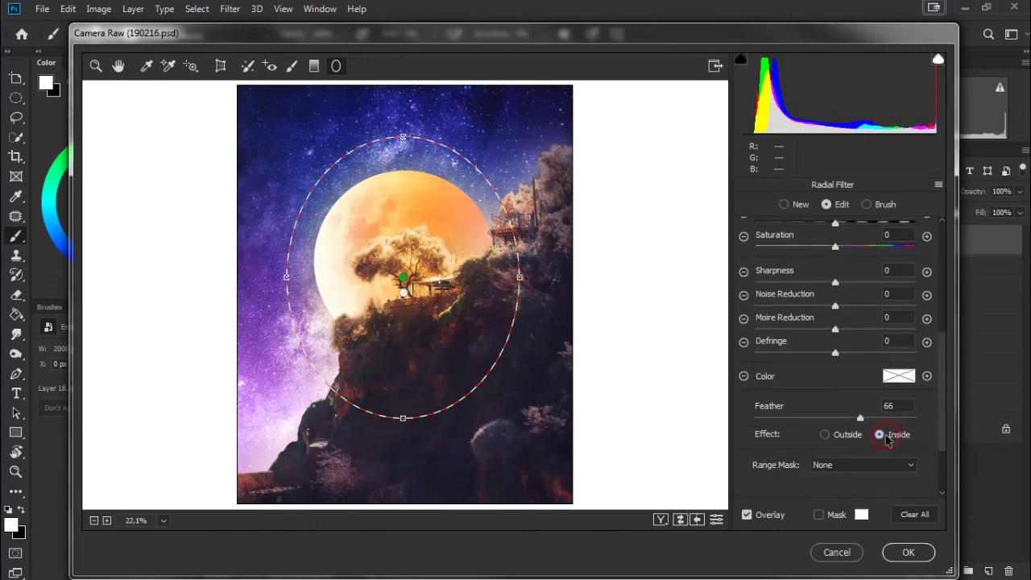
{"action": "scroll", "coordinate": [832, 327], "scroll_direction": "up", "scroll_amount": 2}
{"action": "scroll", "coordinate": [832, 327], "scroll_direction": "up", "scroll_amount": 2}
{"action": "scroll", "coordinate": [832, 327], "scroll_direction": "up", "scroll_amount": 3}
Step: Give the inner filter Exposure +0.20, darker Blacks, adjusted Clarity and slight negative Dehaze
{"action": "left_click", "coordinate": [760, 295]}
{"action": "mouse_move", "coordinate": [760, 295]}
{"action": "left_mouse_down"}
{"action": "mouse_move", "coordinate": [782, 295]}
{"action": "mouse_move", "coordinate": [773, 297]}
{"action": "mouse_move", "coordinate": [787, 317]}
{"action": "mouse_move", "coordinate": [776, 315]}
{"action": "mouse_move", "coordinate": [784, 317]}
{"action": "mouse_move", "coordinate": [772, 342]}
{"action": "mouse_move", "coordinate": [790, 336]}
{"action": "mouse_move", "coordinate": [806, 361]}
{"action": "mouse_move", "coordinate": [779, 363]}
{"action": "mouse_move", "coordinate": [781, 392]}
{"action": "mouse_move", "coordinate": [745, 385]}
{"action": "mouse_move", "coordinate": [783, 385]}
{"action": "left_mouse_up"}
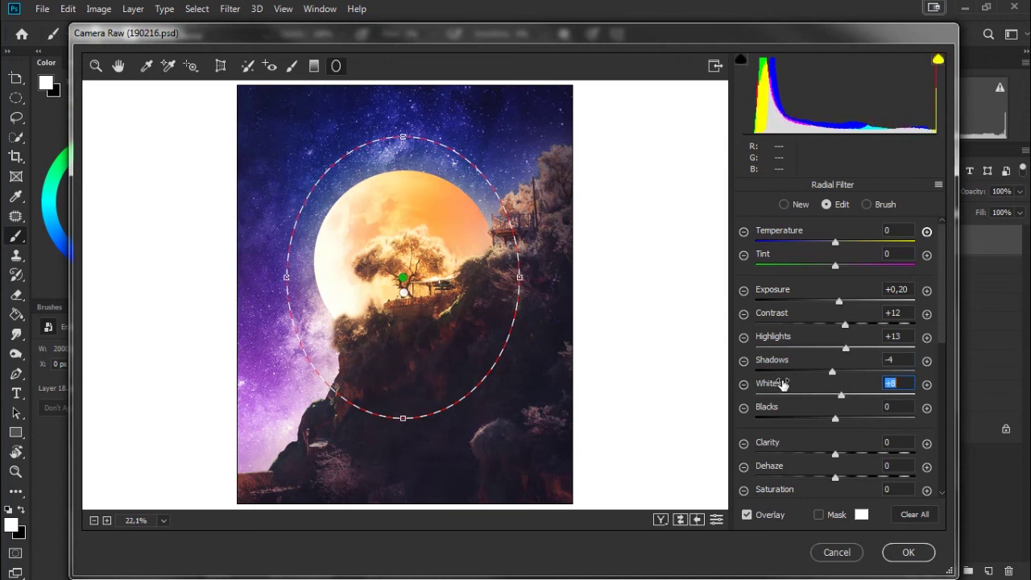
{"action": "left_click_drag", "start_coordinate": [781, 411], "coordinate": [774, 407]}
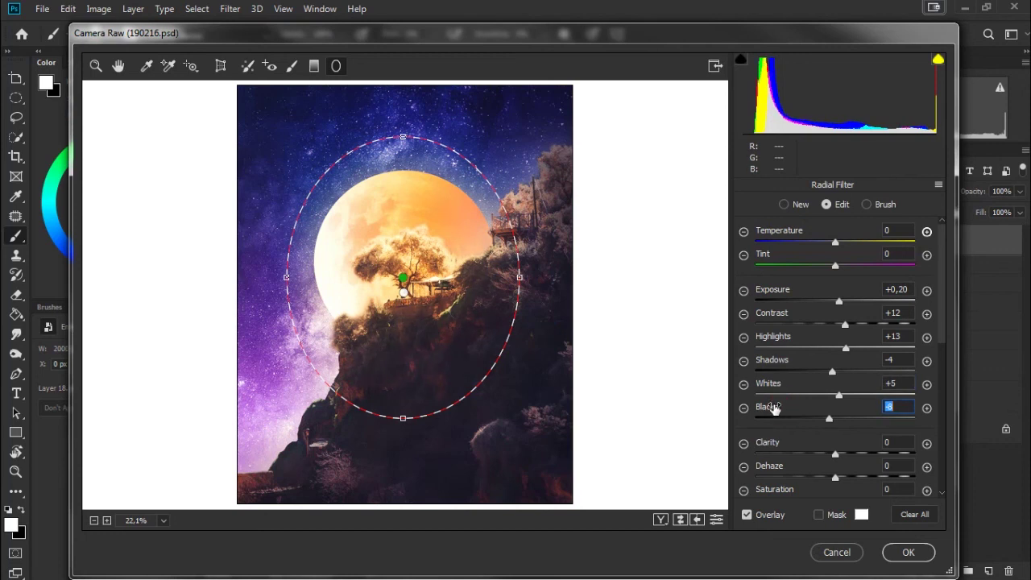
{"action": "left_click_drag", "start_coordinate": [777, 443], "coordinate": [770, 440]}
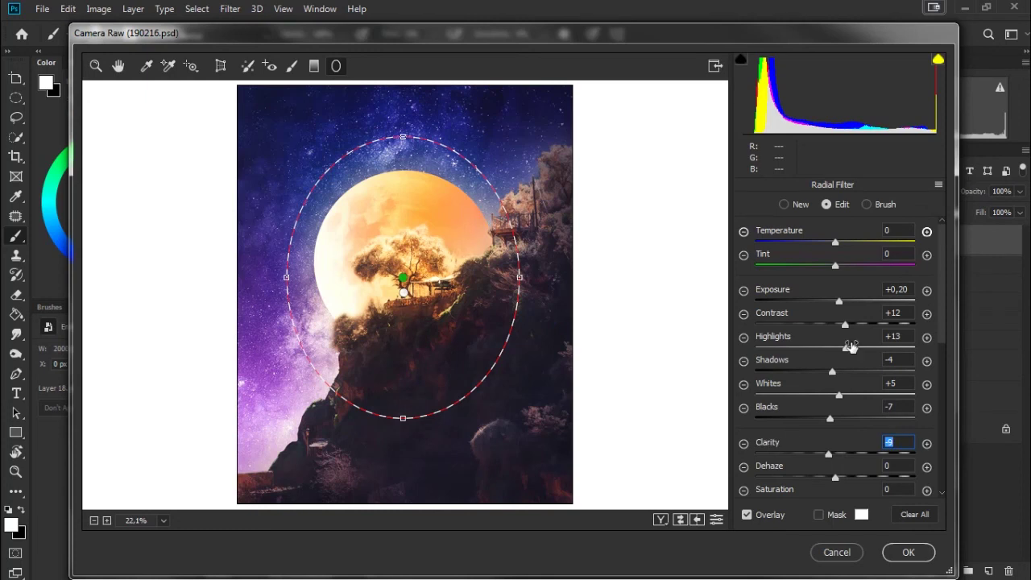
{"action": "left_click_drag", "start_coordinate": [775, 474], "coordinate": [775, 480]}
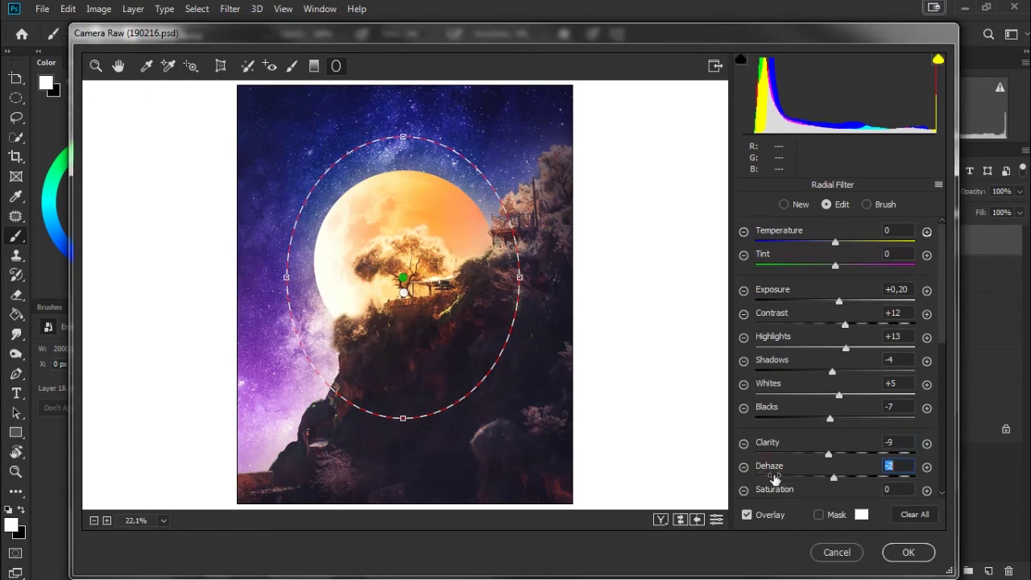
{"action": "scroll", "coordinate": [778, 410], "scroll_direction": "down", "scroll_amount": 2}
{"action": "scroll", "coordinate": [782, 410], "scroll_direction": "down", "scroll_amount": 1}
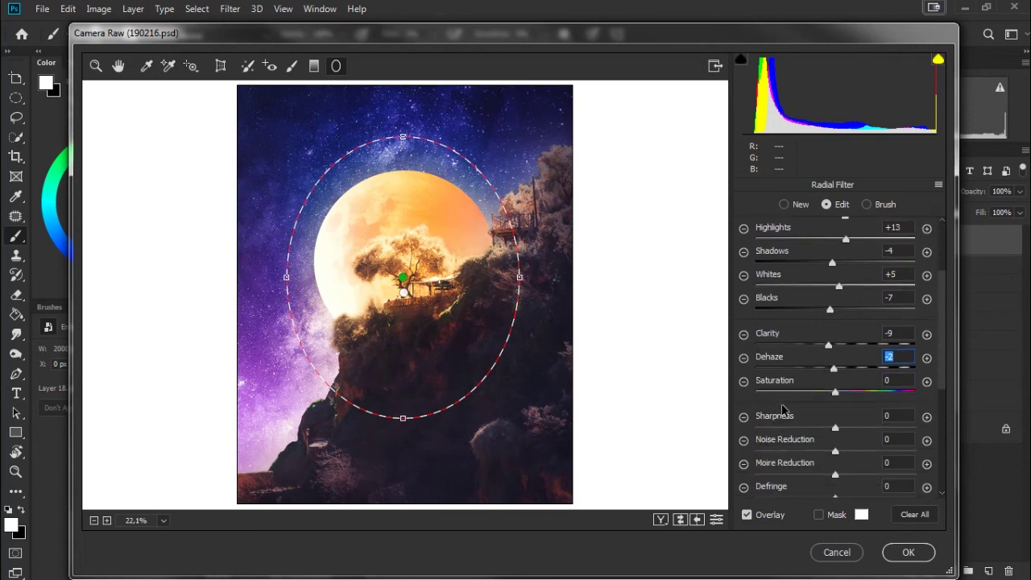
{"action": "key", "text": "p"}
{"action": "key", "text": "p"}
{"action": "key", "text": "p"}
{"action": "key", "text": "p"}
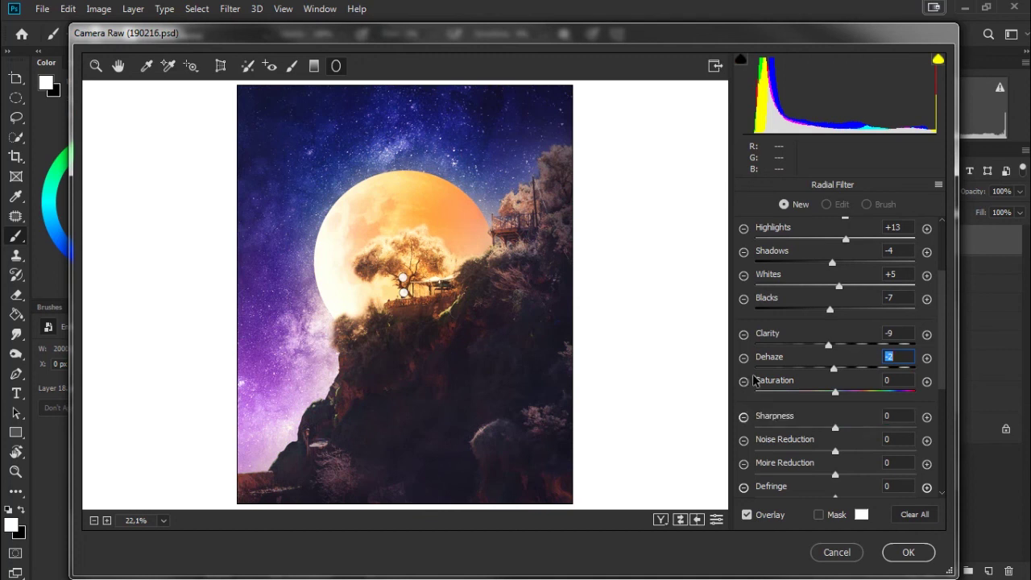
Step: Reselect the larger radial filter and set its Exposure to +0.45
{"action": "left_click", "coordinate": [404, 292]}
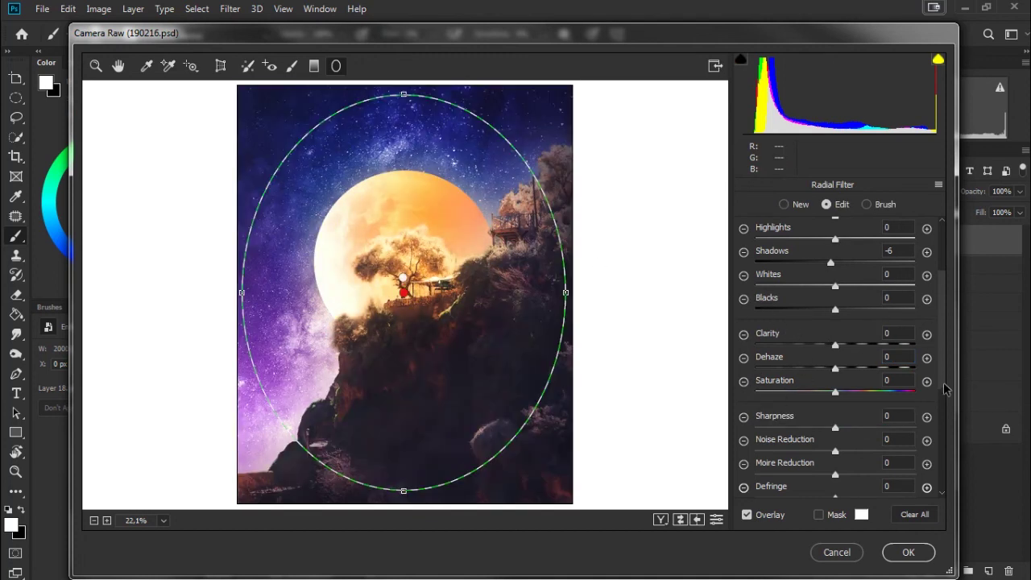
{"action": "scroll", "coordinate": [941, 376], "scroll_direction": "up", "scroll_amount": 3}
{"action": "mouse_move", "coordinate": [786, 267]}
{"action": "left_mouse_down"}
{"action": "mouse_move", "coordinate": [763, 270]}
{"action": "mouse_move", "coordinate": [844, 276]}
{"action": "left_mouse_up"}
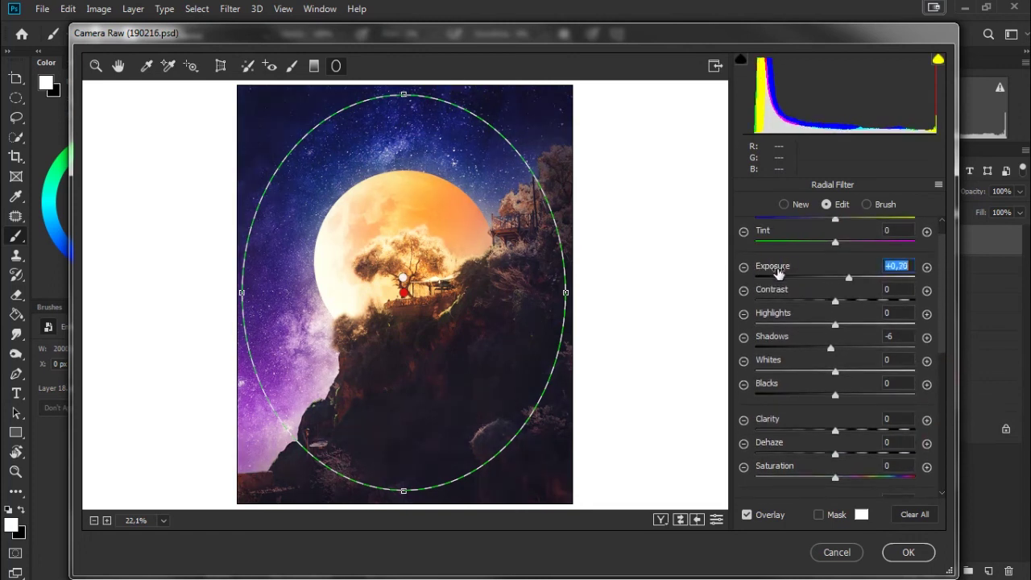
{"action": "key", "text": "Down"}
{"action": "key", "text": "Down"}
{"action": "key", "text": "Down"}
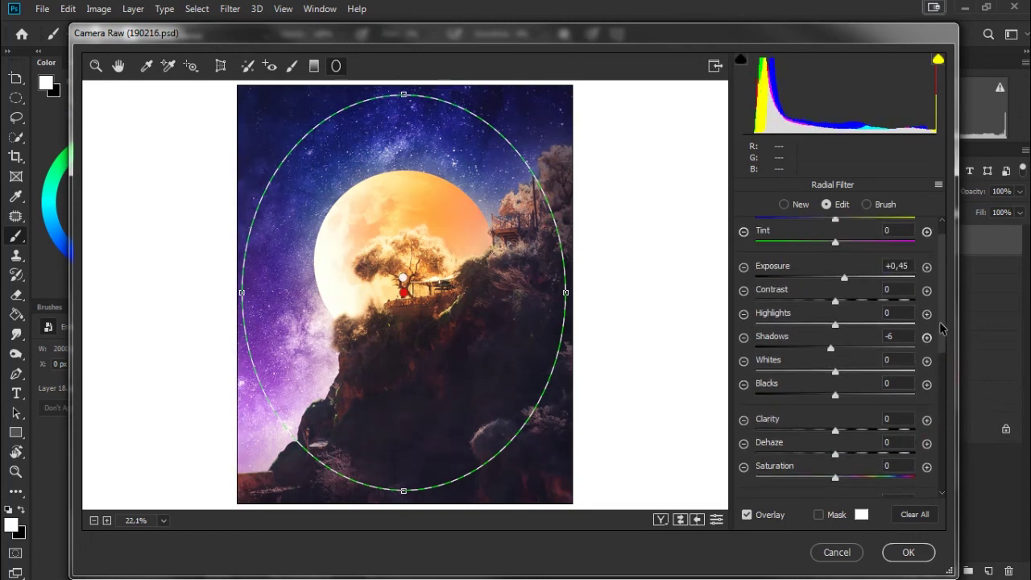
{"action": "left_click", "coordinate": [118, 65]}
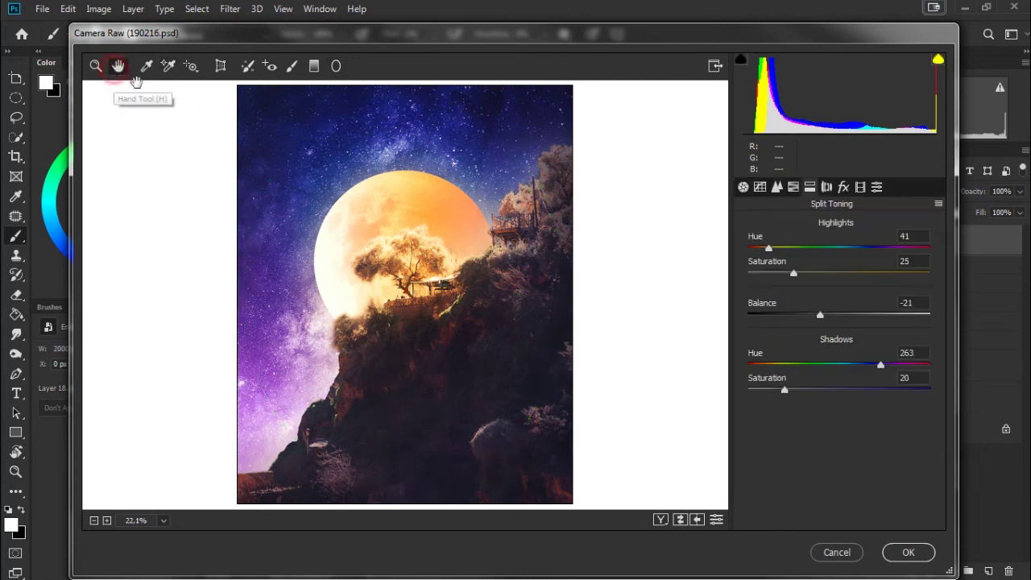
Step: In the Basic panel, set whole-image Dehaze to -7
{"action": "left_click", "coordinate": [743, 186]}
{"action": "left_click_drag", "start_coordinate": [761, 457], "coordinate": [755, 468]}
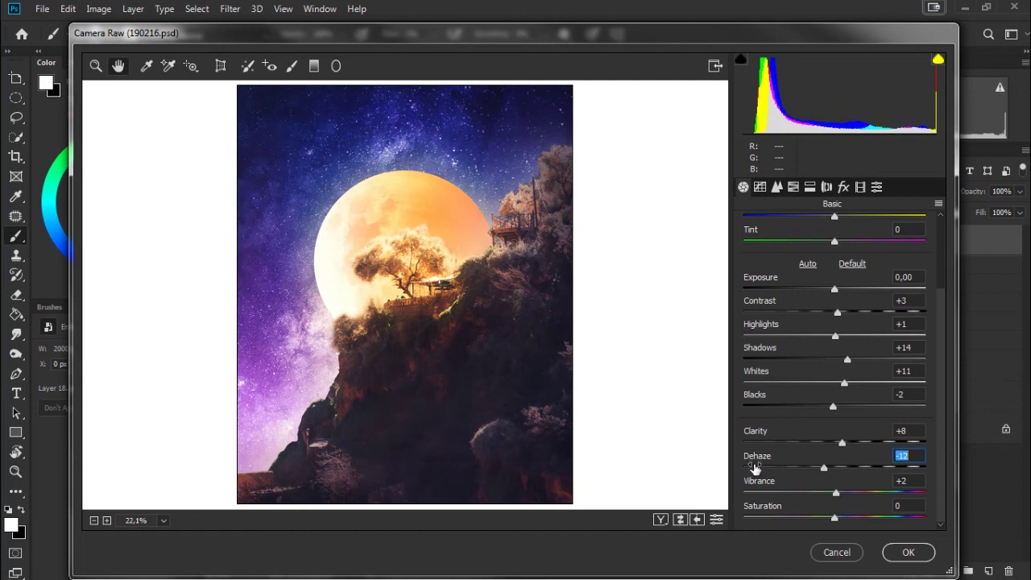
{"action": "double_click", "coordinate": [755, 469]}
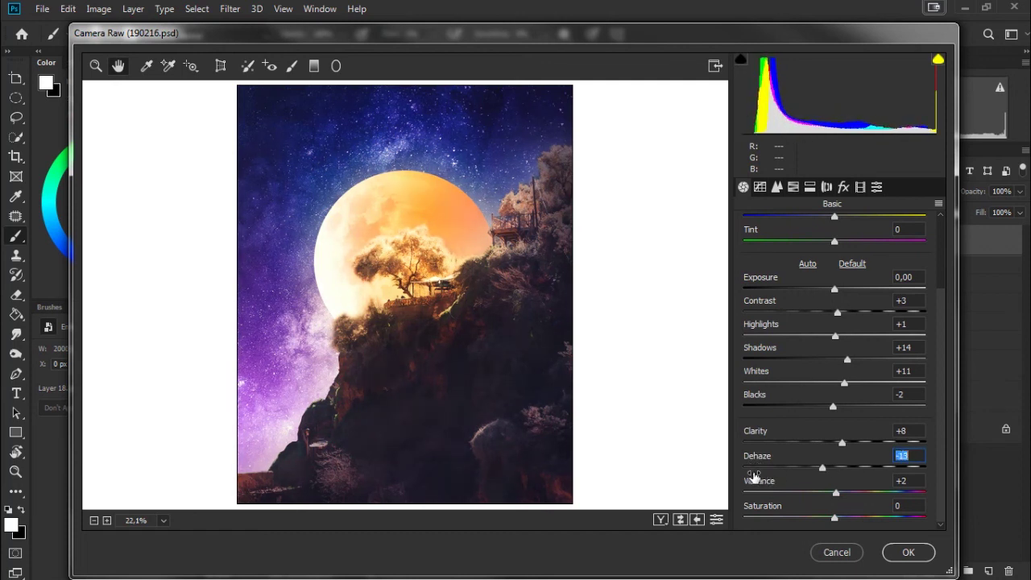
{"action": "left_click_drag", "start_coordinate": [763, 477], "coordinate": [765, 478]}
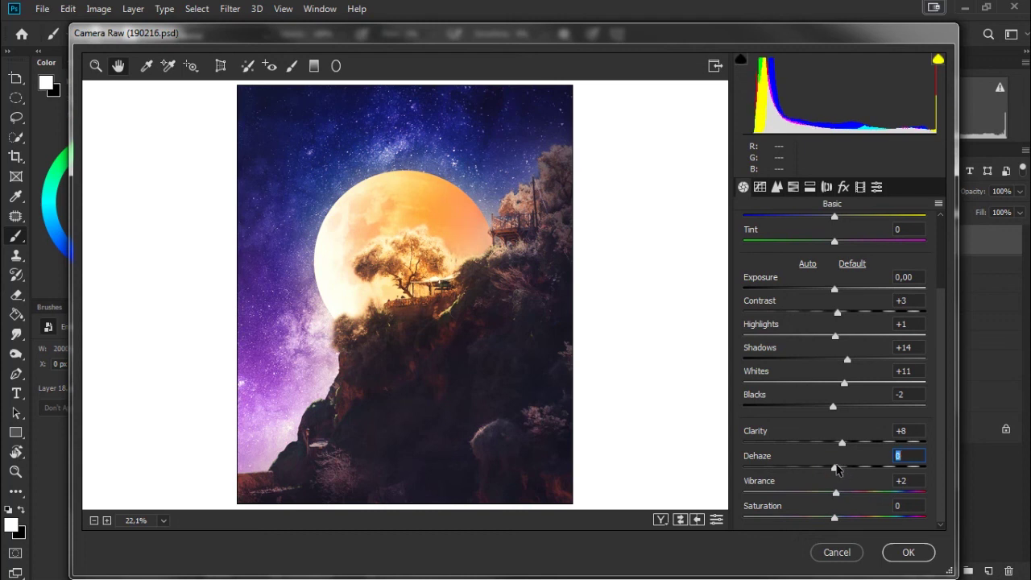
{"action": "left_click", "coordinate": [826, 470]}
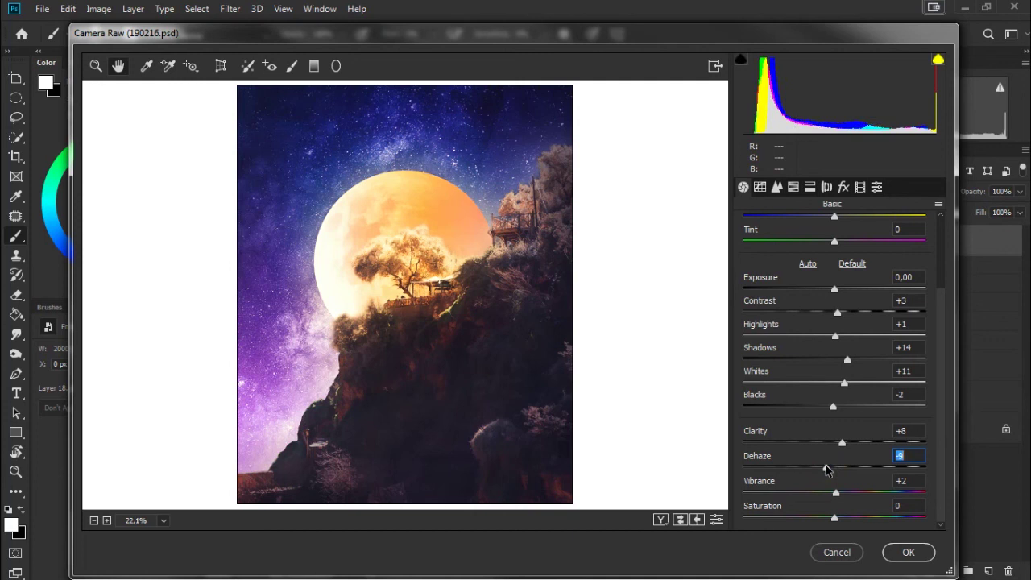
{"action": "left_click_drag", "start_coordinate": [765, 457], "coordinate": [771, 458]}
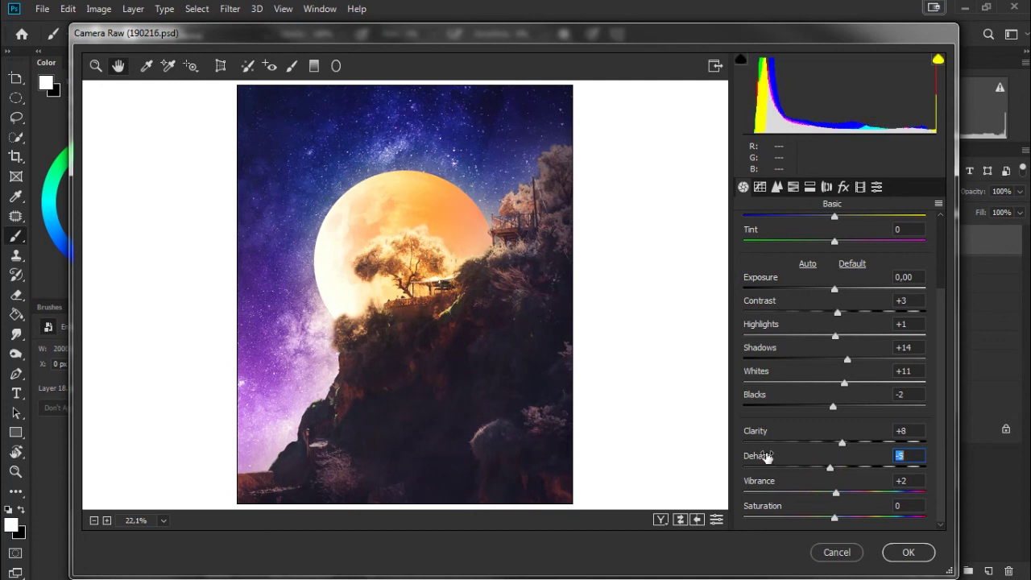
{"action": "left_click_drag", "start_coordinate": [766, 457], "coordinate": [763, 457]}
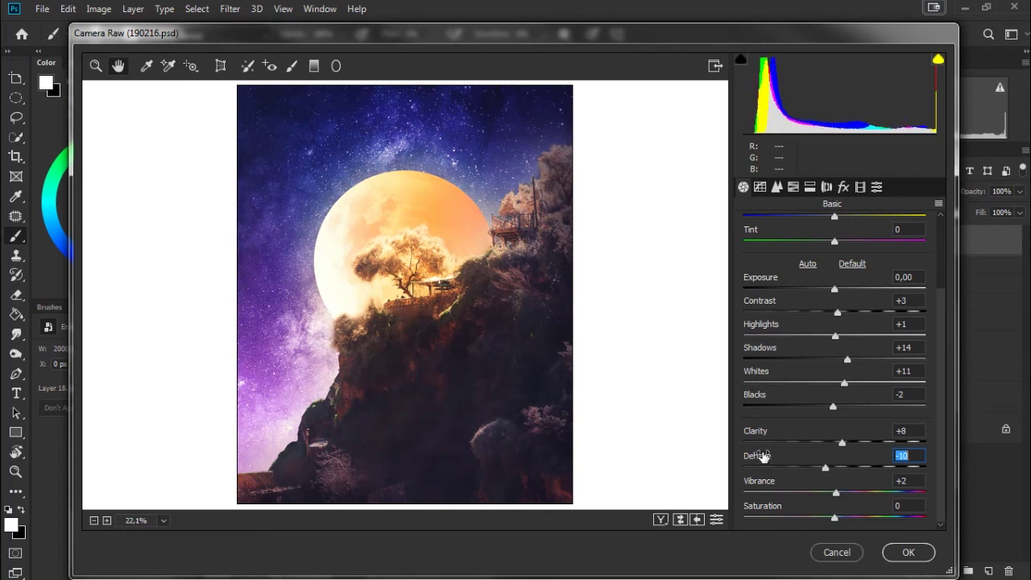
{"action": "left_click", "coordinate": [416, 465]}
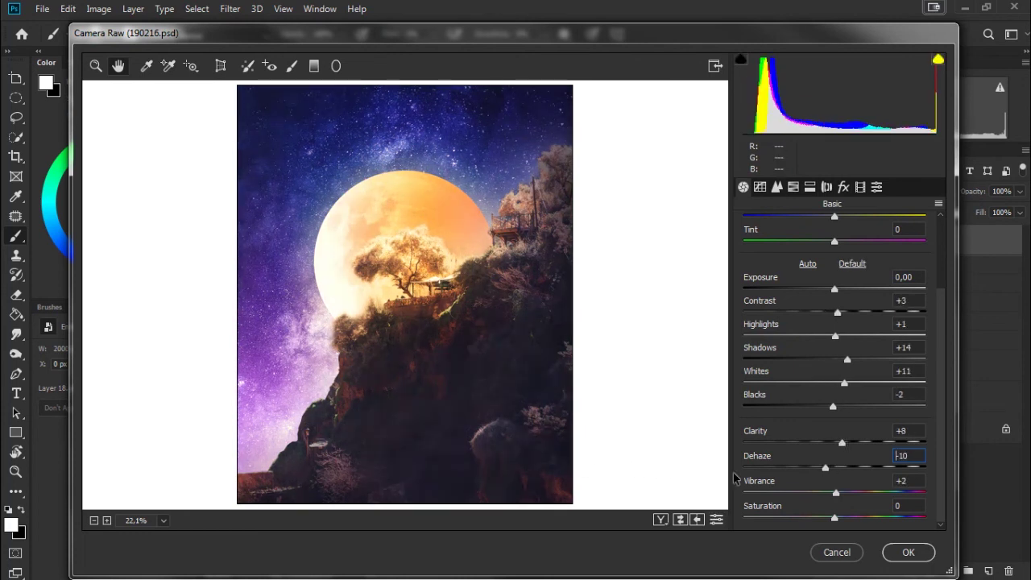
{"action": "left_click_drag", "start_coordinate": [773, 462], "coordinate": [775, 464]}
Step: Lower the Shadows and apply the Camera Raw filter to Layer 18
{"action": "scroll", "coordinate": [786, 471], "scroll_direction": "up", "scroll_amount": 4}
{"action": "scroll", "coordinate": [753, 382], "scroll_direction": "down", "scroll_amount": 3}
{"action": "left_click_drag", "start_coordinate": [765, 375], "coordinate": [762, 370]}
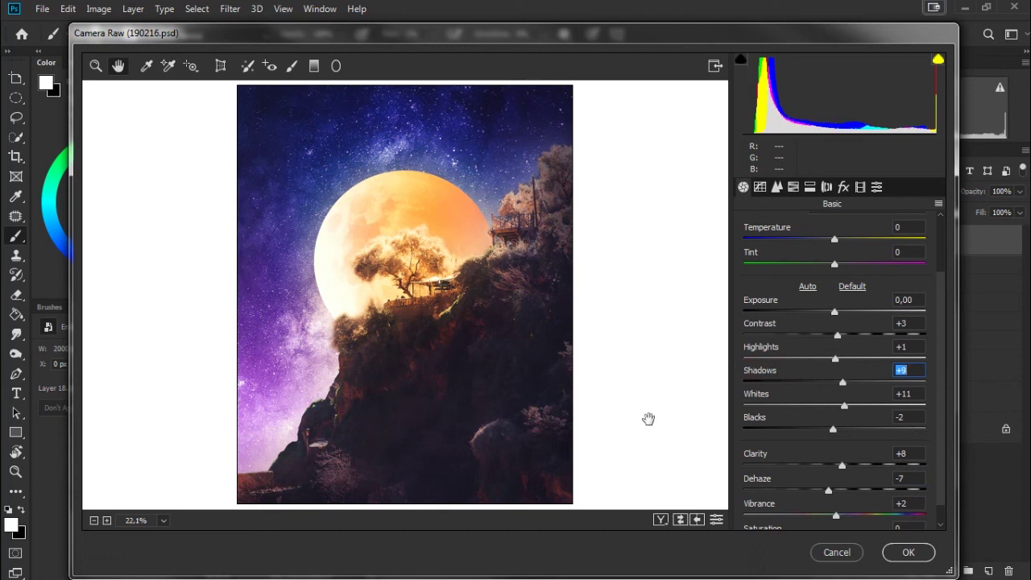
{"action": "left_click", "coordinate": [907, 554]}
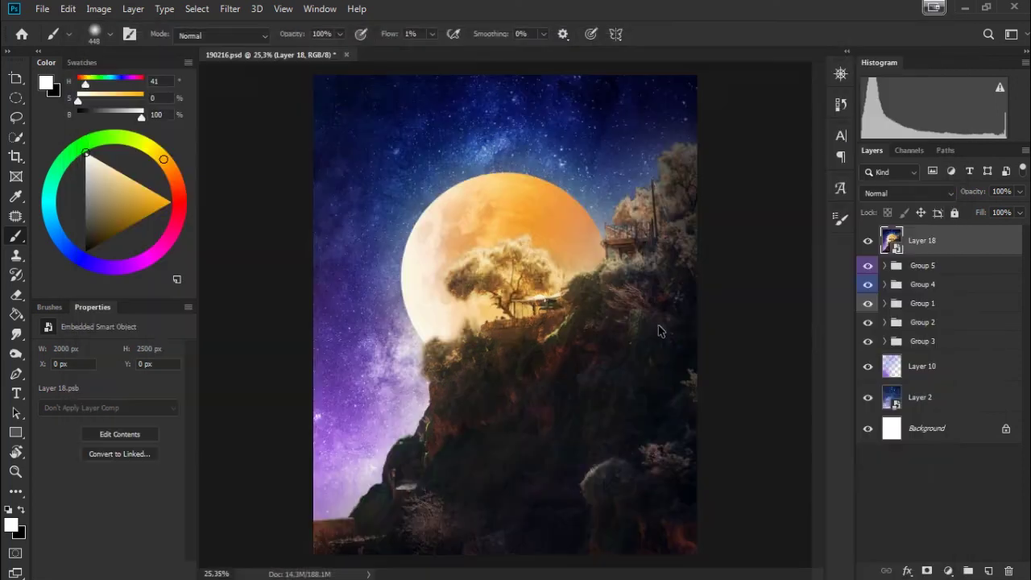